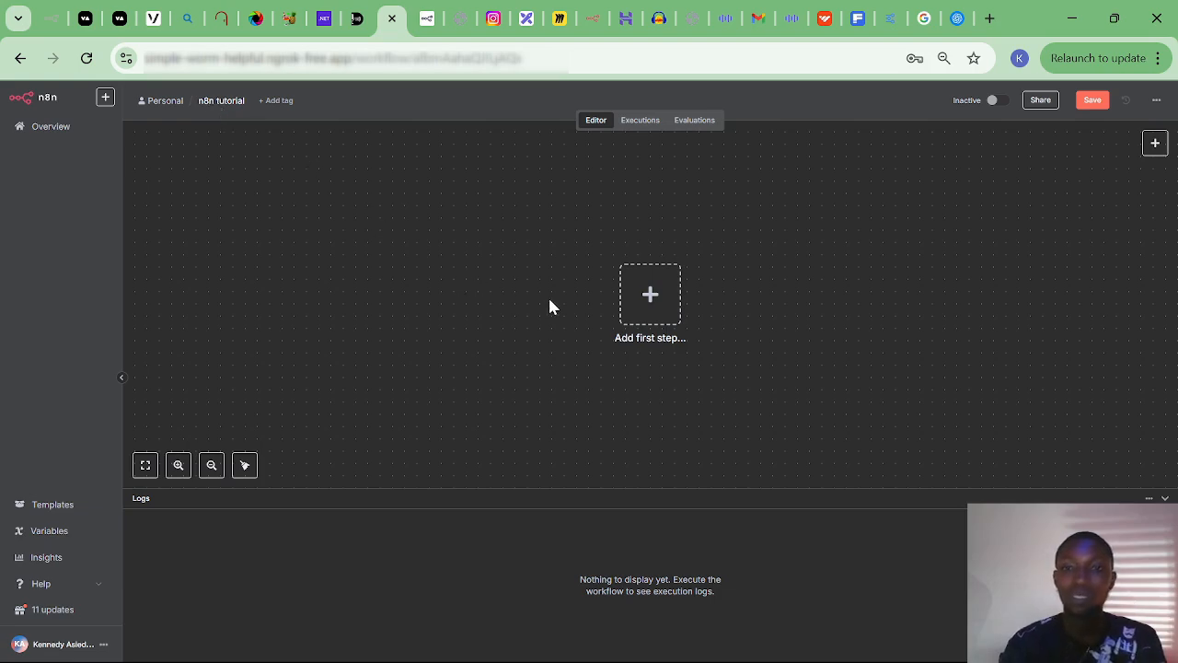
Add an 'On chat message' trigger as the empty workflow's first step.
{"action": "left_click", "coordinate": [639, 311]}
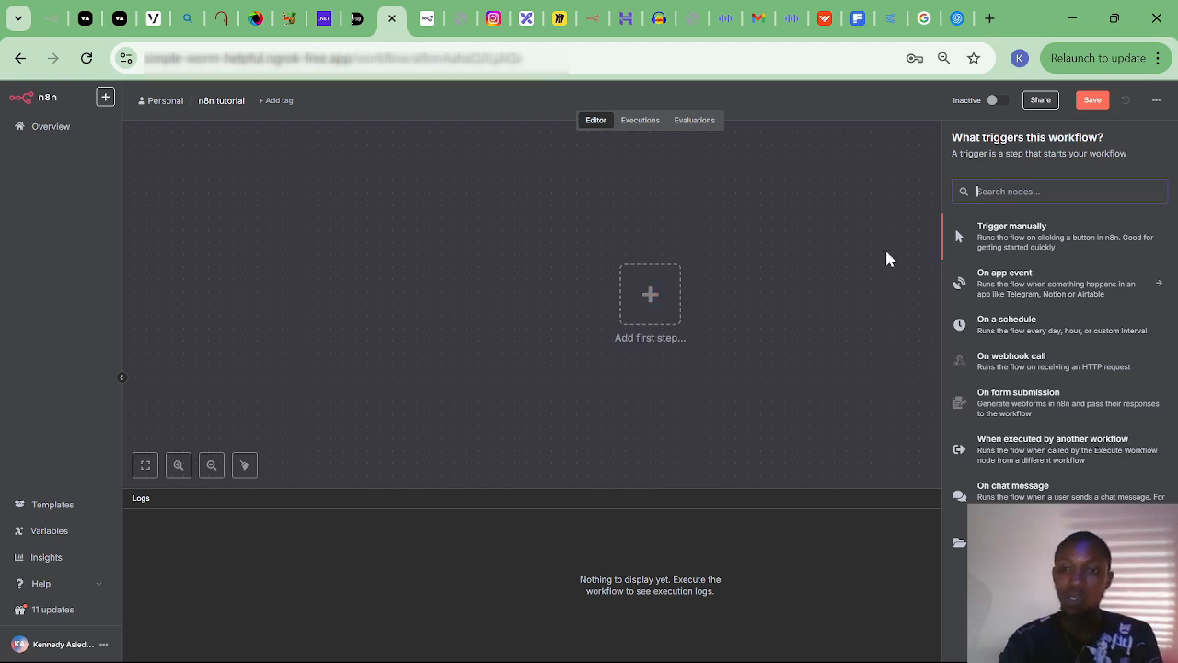
{"action": "left_click", "coordinate": [1019, 495]}
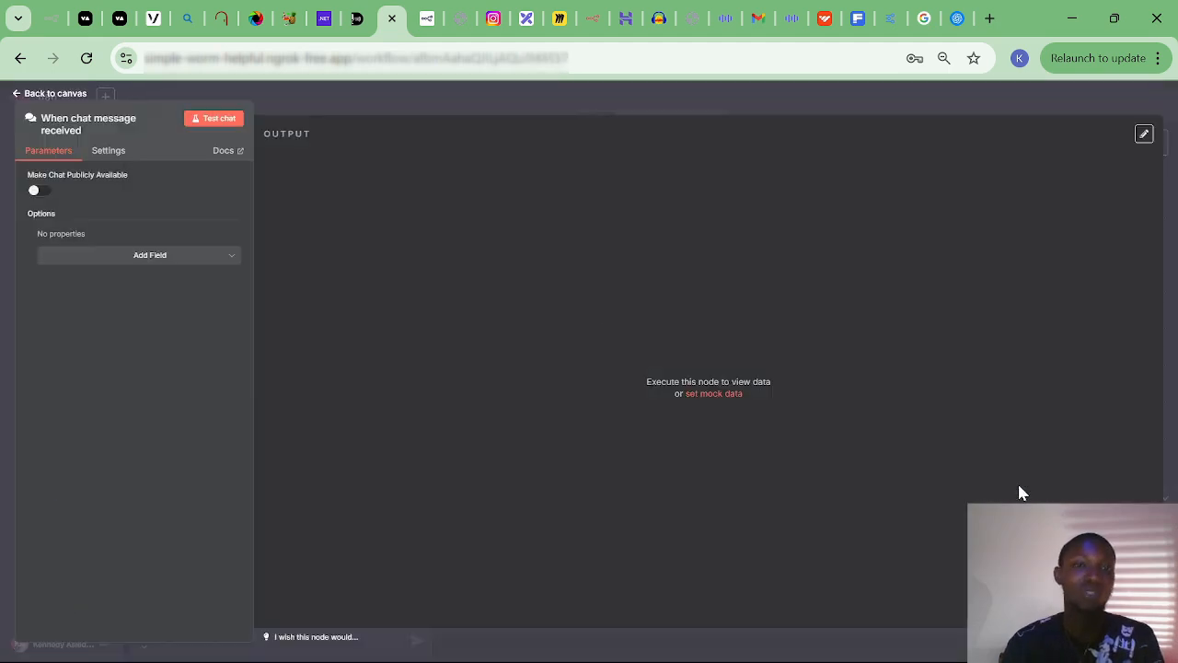
Move the chat trigger node left and send a 'Hello' test chat message.
{"action": "left_click", "coordinate": [39, 96]}
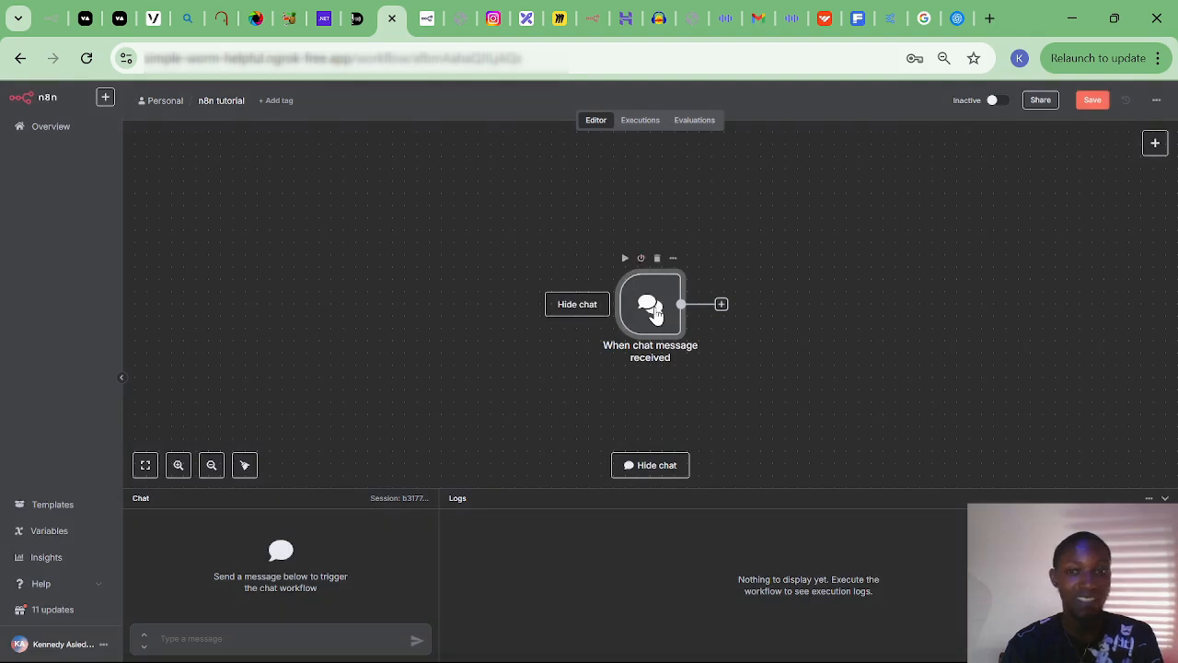
{"action": "left_click_drag", "start_coordinate": [654, 312], "coordinate": [380, 274]}
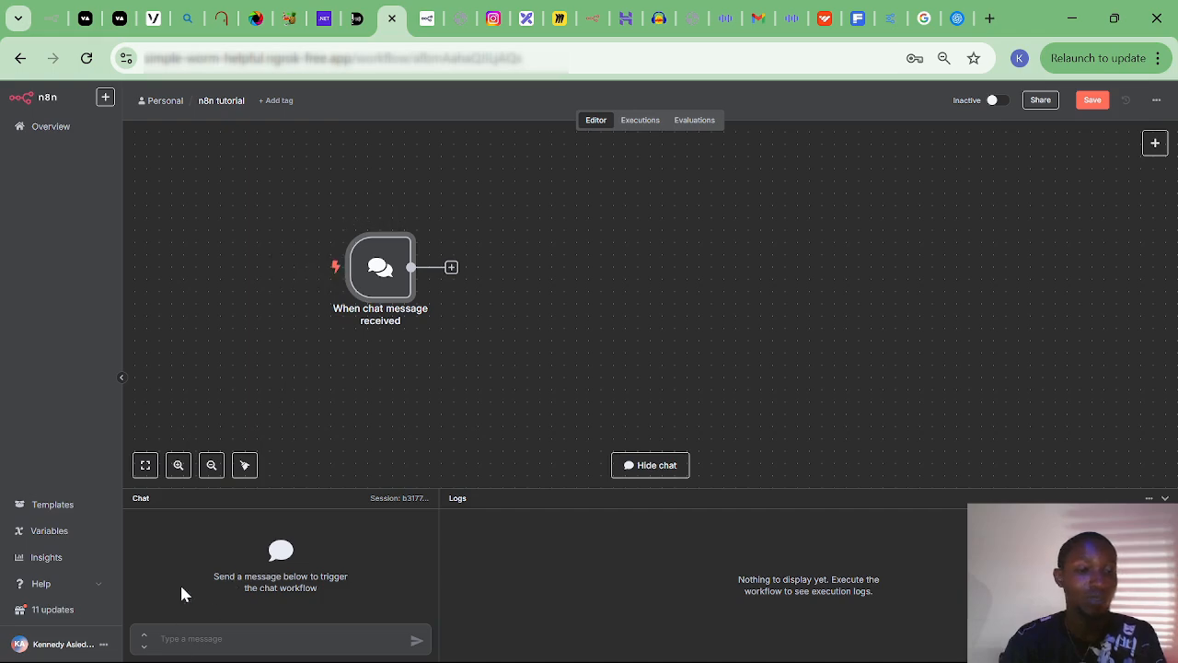
{"action": "left_click", "coordinate": [207, 639]}
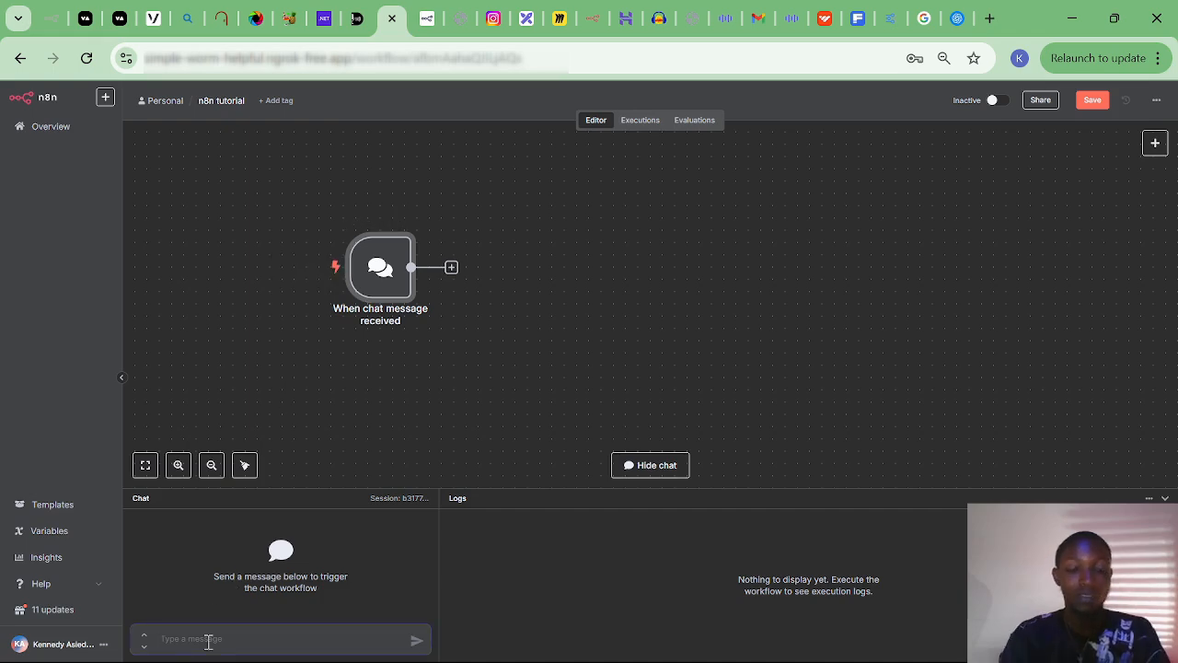
{"action": "type", "text": "Hello"}
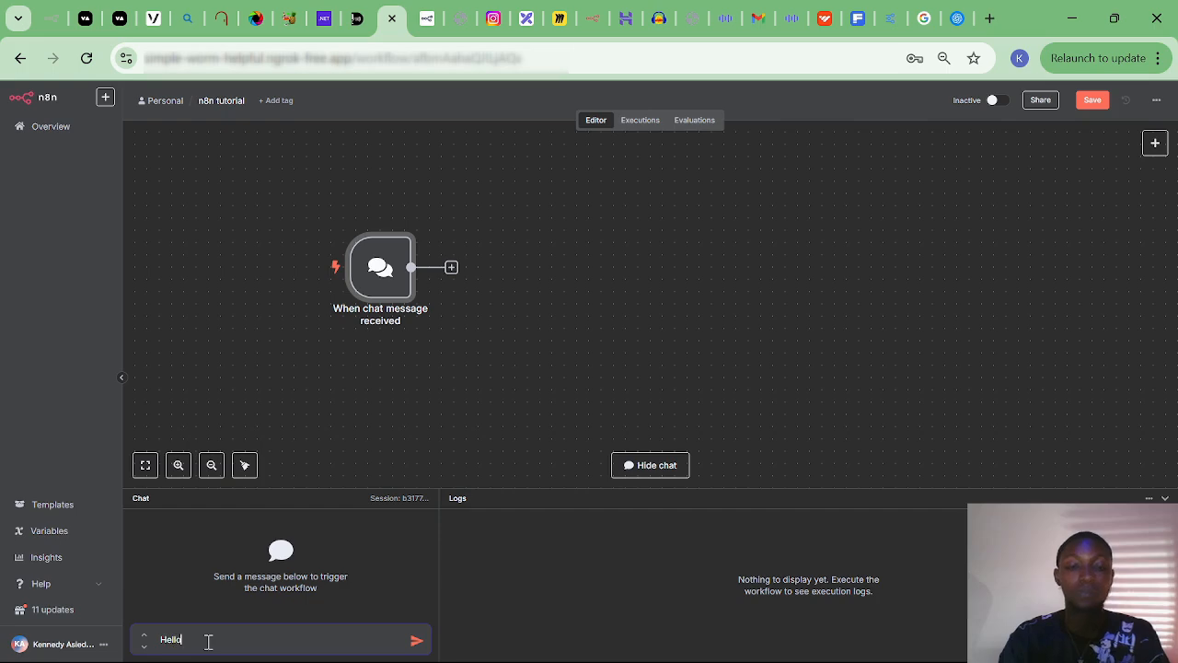
{"action": "key", "text": "Return"}
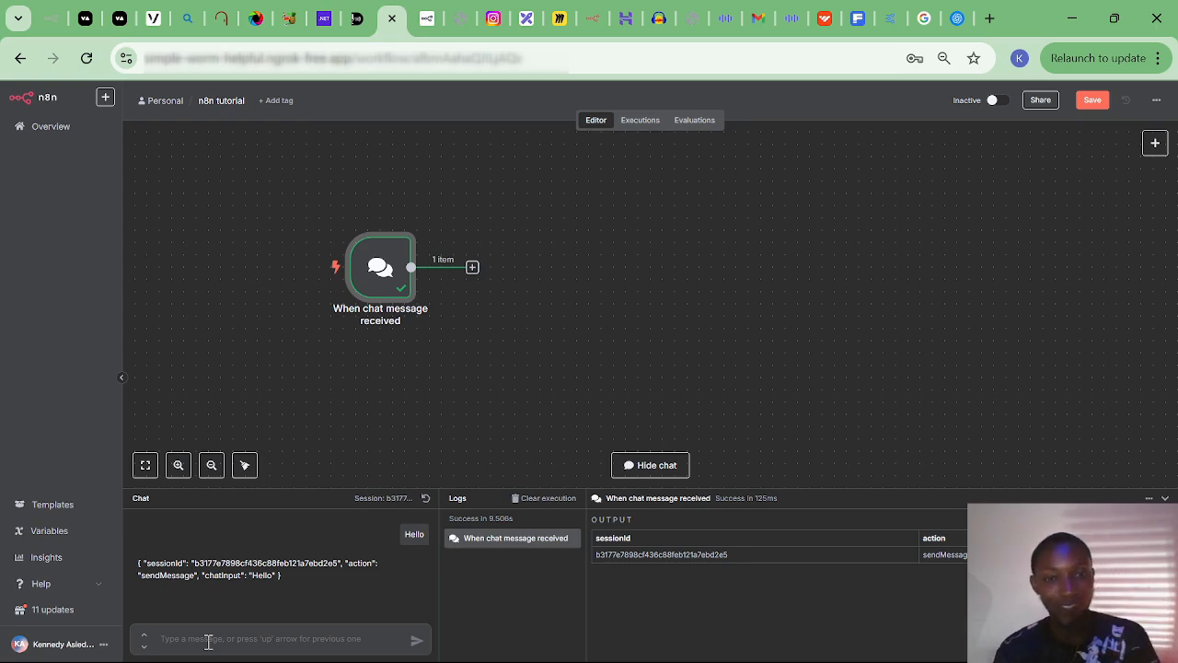
Add an AI Agent node after the chat trigger, found by searching 'ai agen'.
{"action": "left_click", "coordinate": [471, 270]}
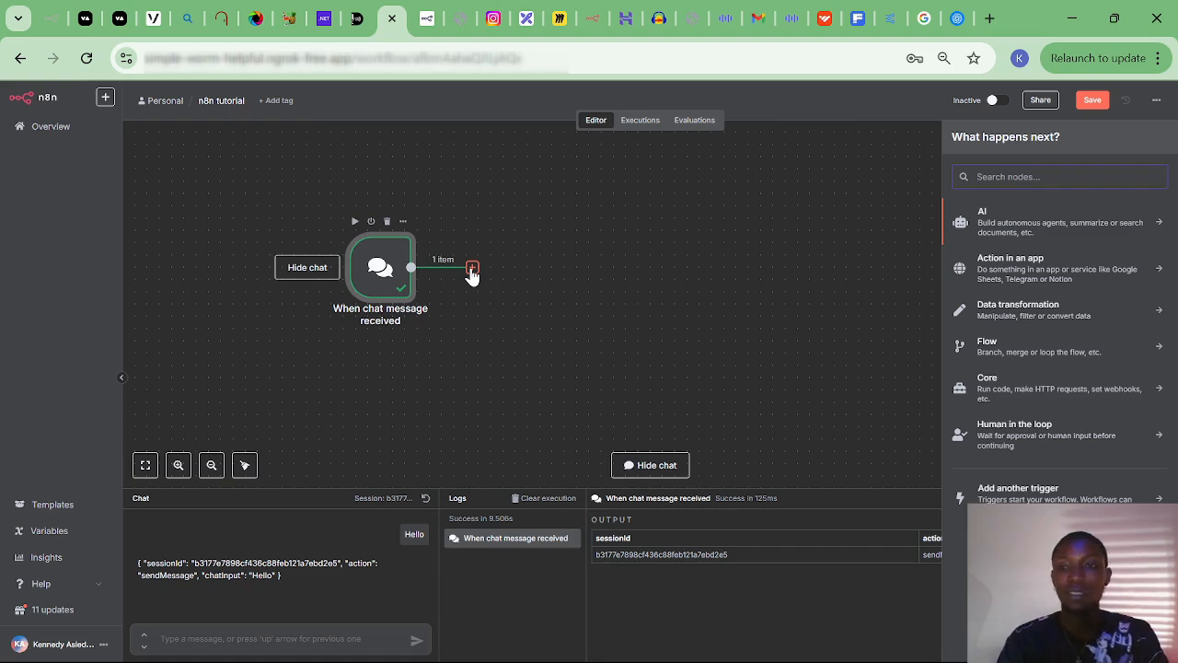
{"action": "type", "text": "ai agen"}
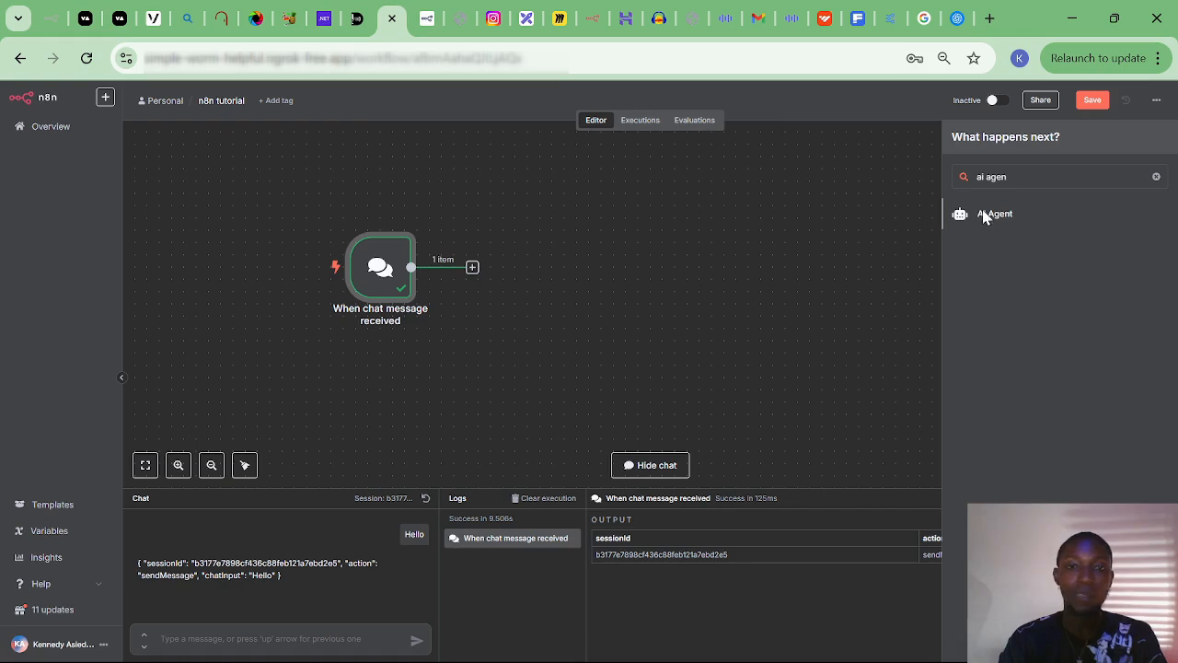
{"action": "left_click", "coordinate": [983, 217]}
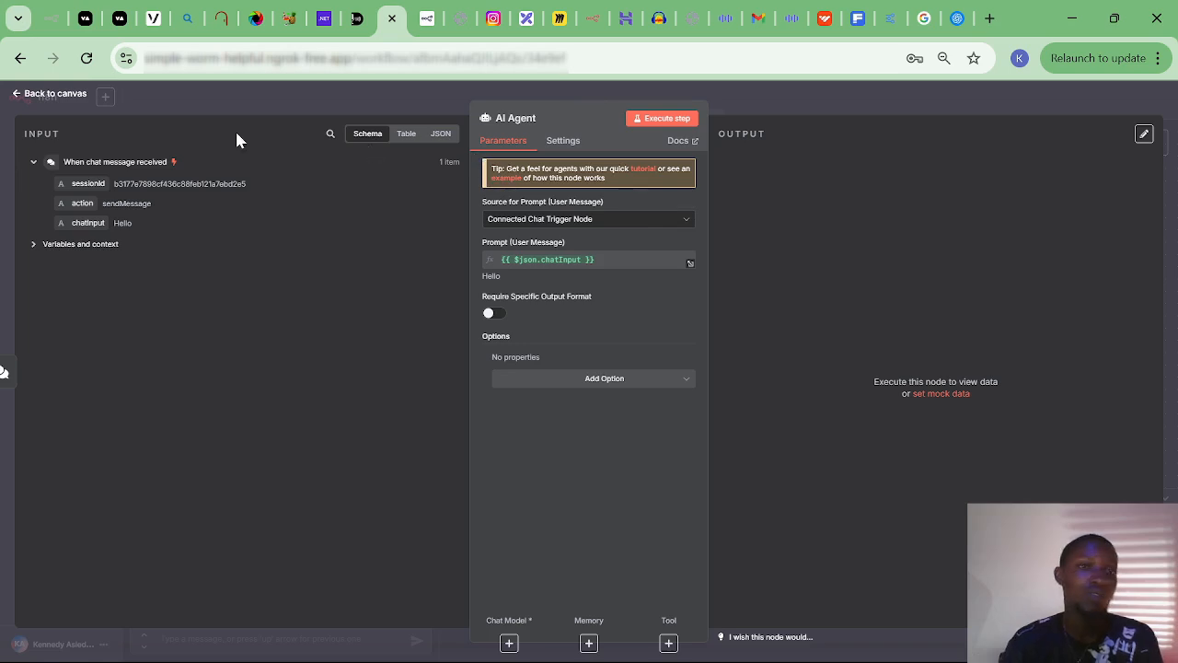
{"action": "left_click", "coordinate": [57, 96]}
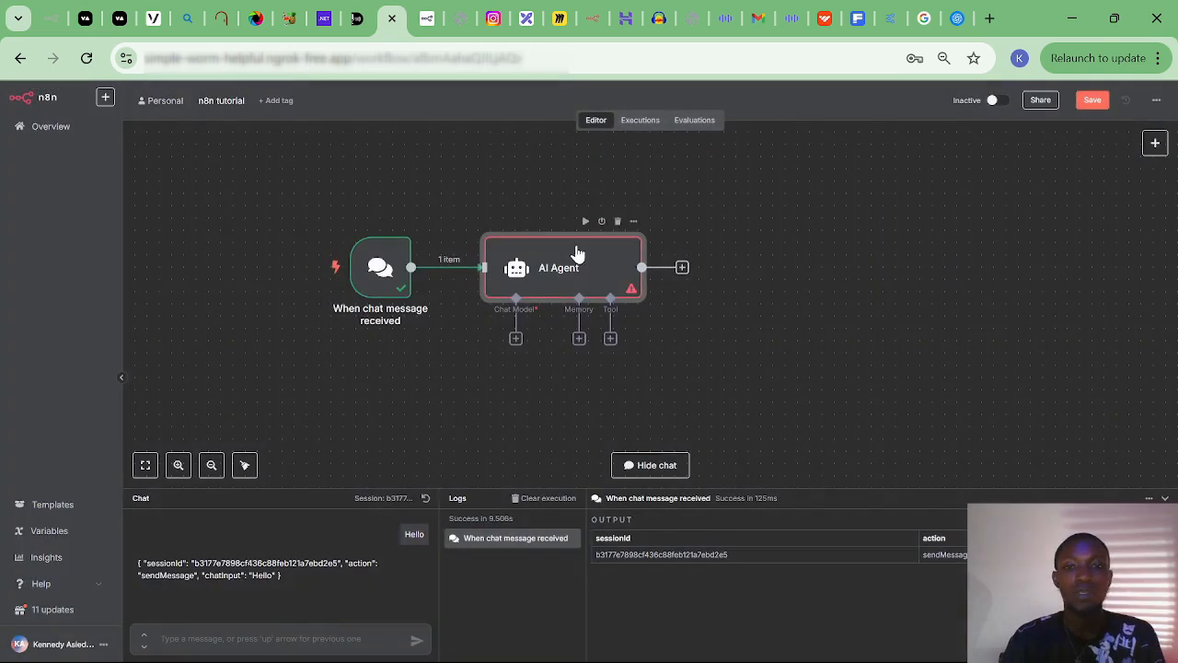
Nudge the AI Agent node right and list the Chat Model options for it.
{"action": "mouse_move", "coordinate": [562, 267]}
{"action": "left_mouse_down"}
{"action": "mouse_move", "coordinate": [623, 273]}
{"action": "mouse_move", "coordinate": [579, 271]}
{"action": "left_mouse_up"}
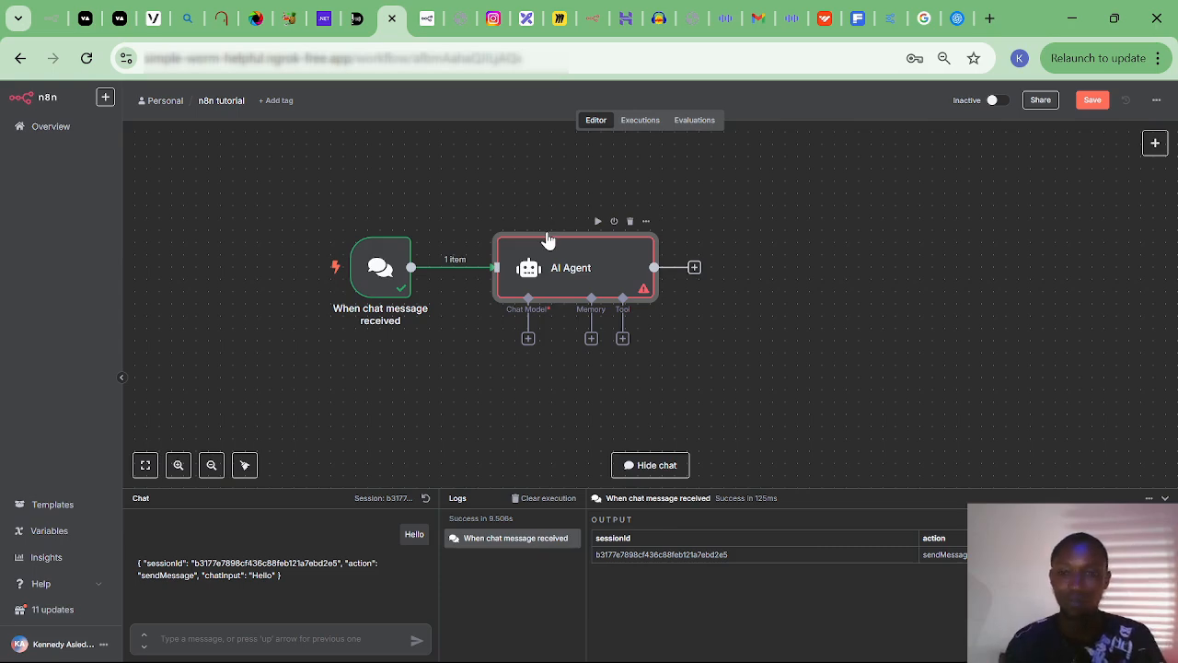
{"action": "left_click", "coordinate": [528, 340]}
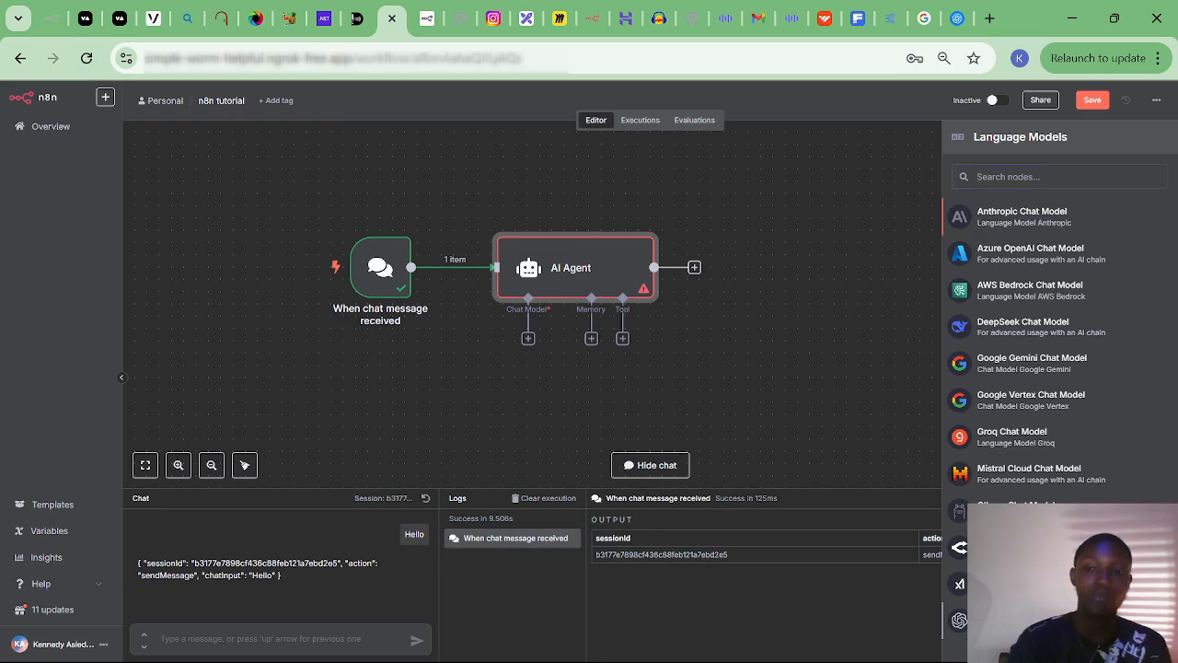
Attach an OpenAI Chat Model and paste an API key into a new OpenAI credential.
{"action": "left_click", "coordinate": [1020, 620]}
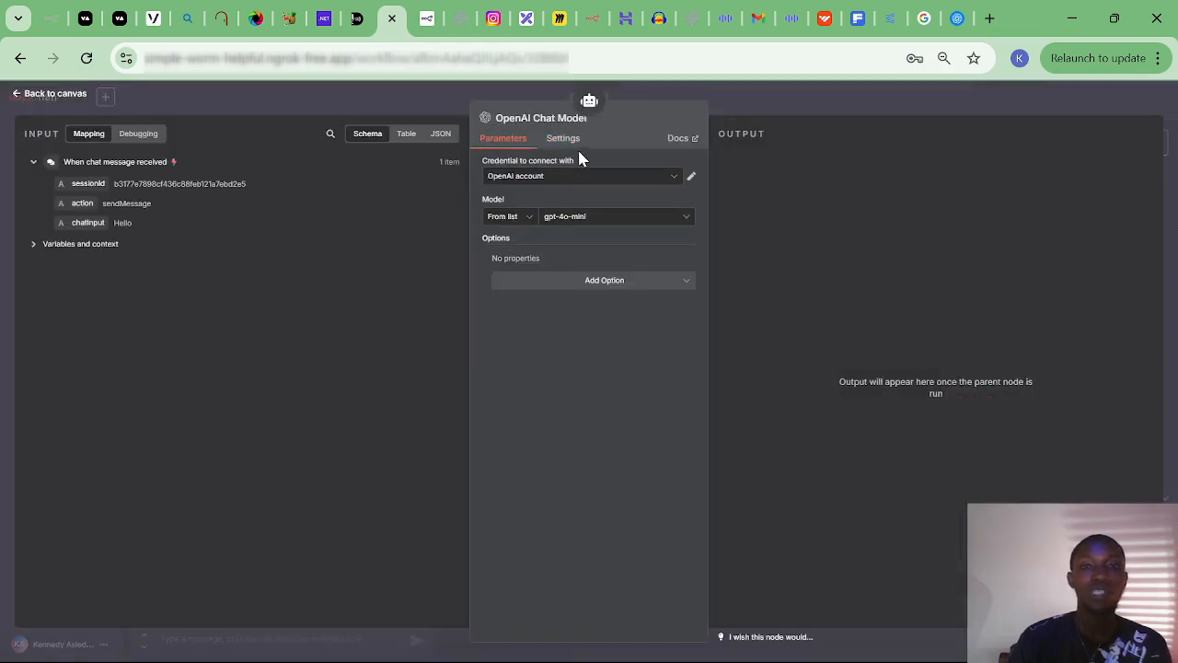
{"action": "left_click", "coordinate": [617, 178]}
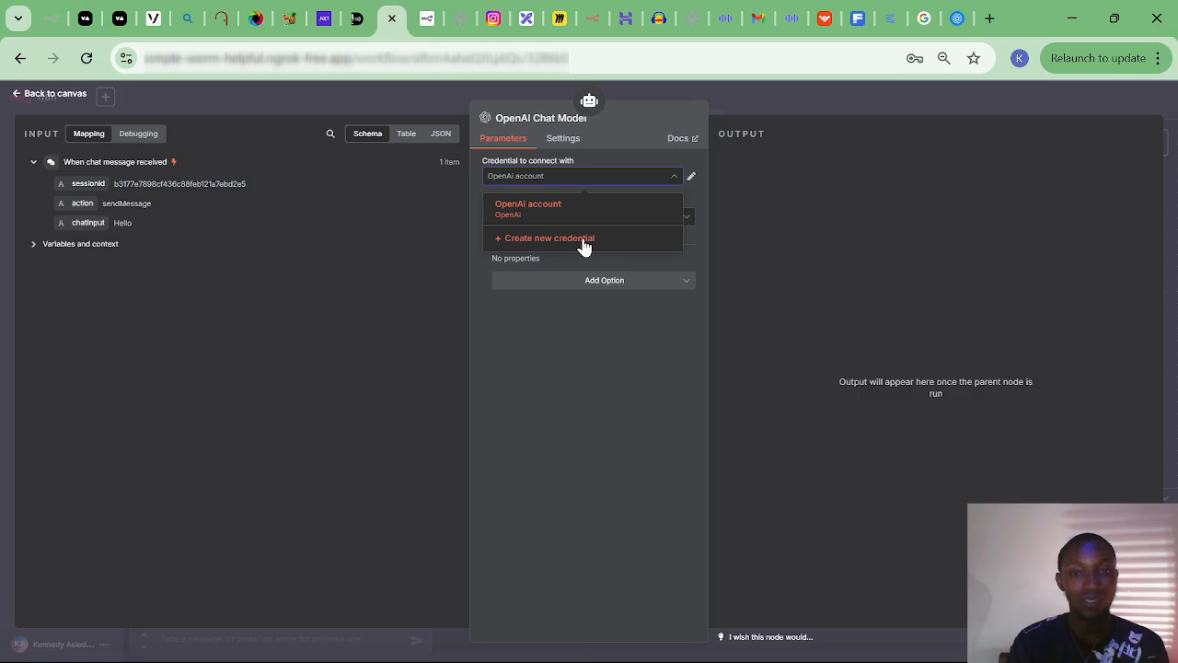
{"action": "left_click", "coordinate": [584, 244]}
{"action": "key", "text": "ctrl+v"}
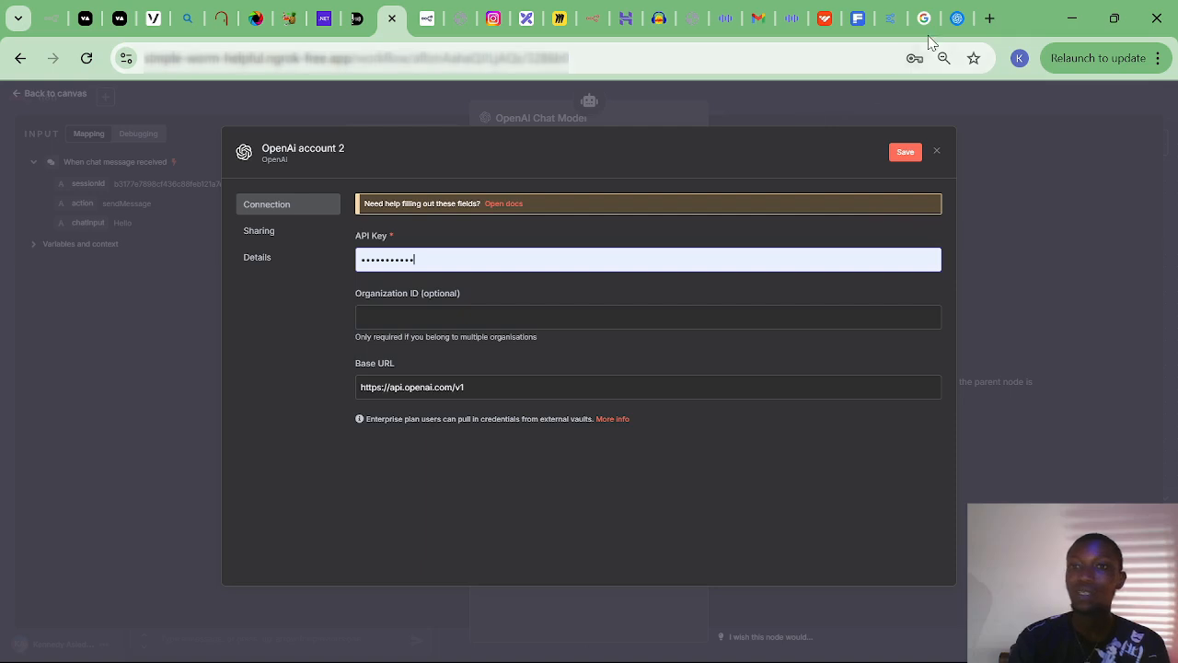
Create and copy a newly named OpenAI secret key, then return to the n8n tab.
{"action": "left_click", "coordinate": [957, 19]}
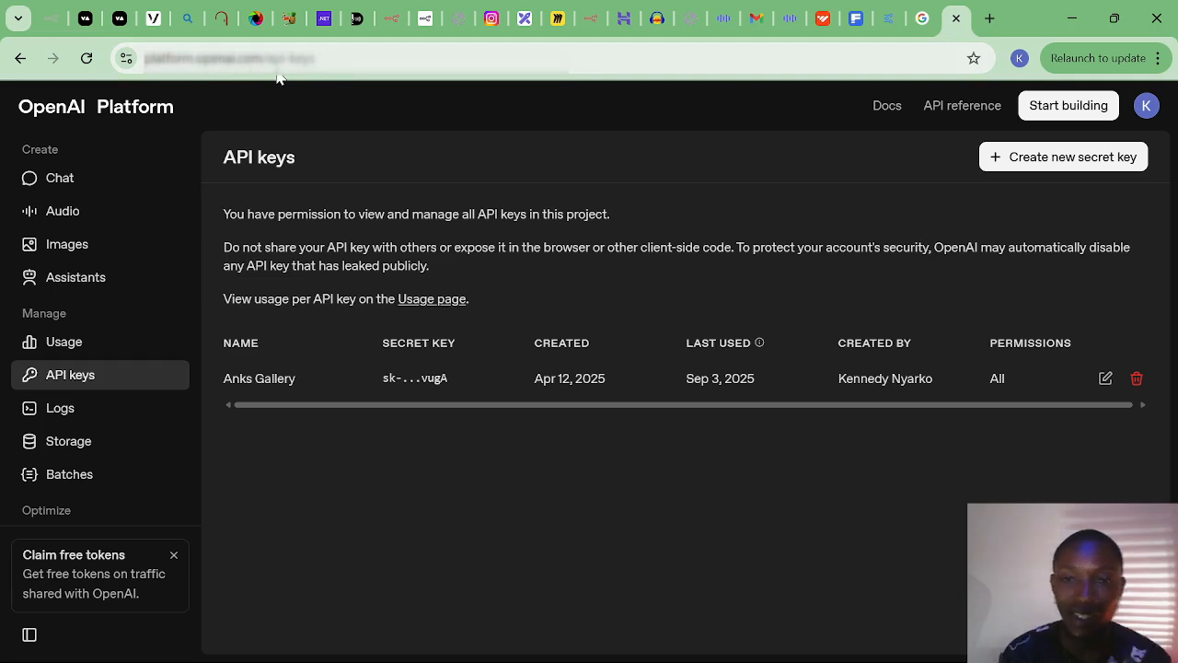
{"action": "left_click", "coordinate": [1061, 158]}
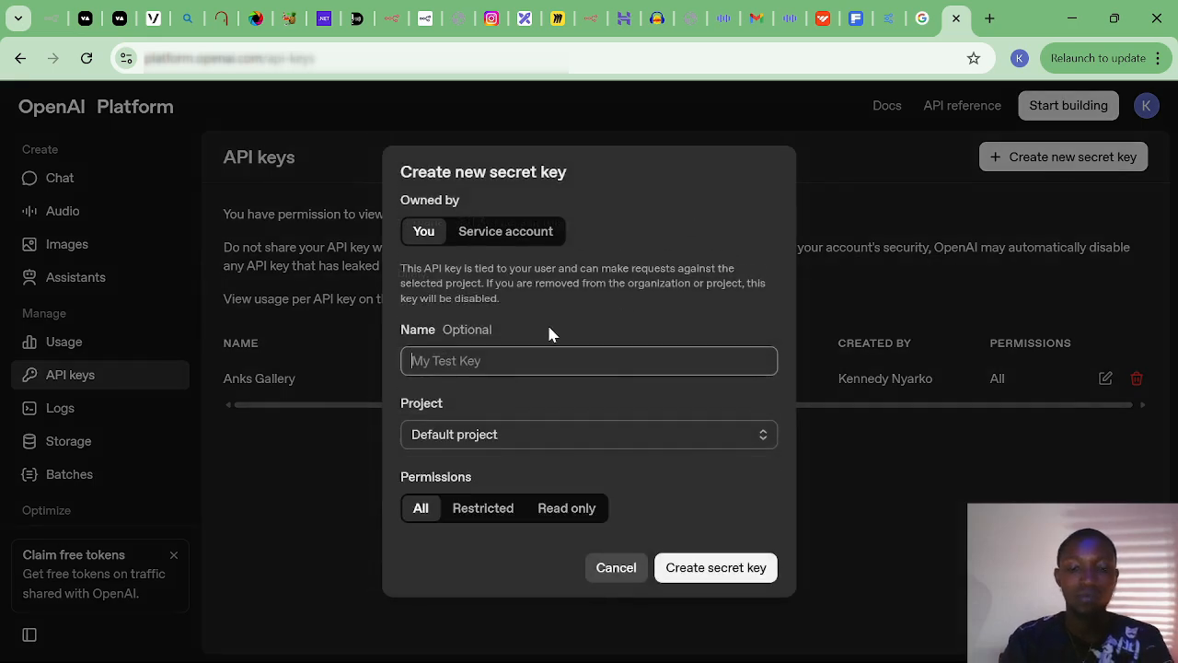
{"action": "type", "text": "Ken"}
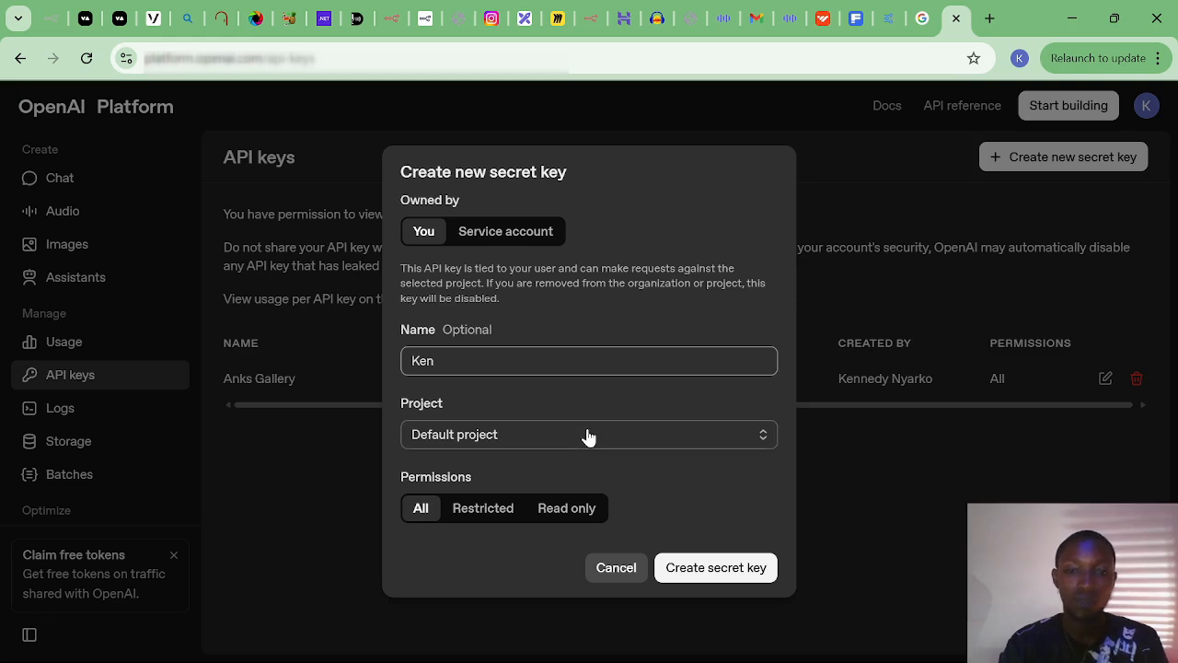
{"action": "left_click", "coordinate": [715, 570]}
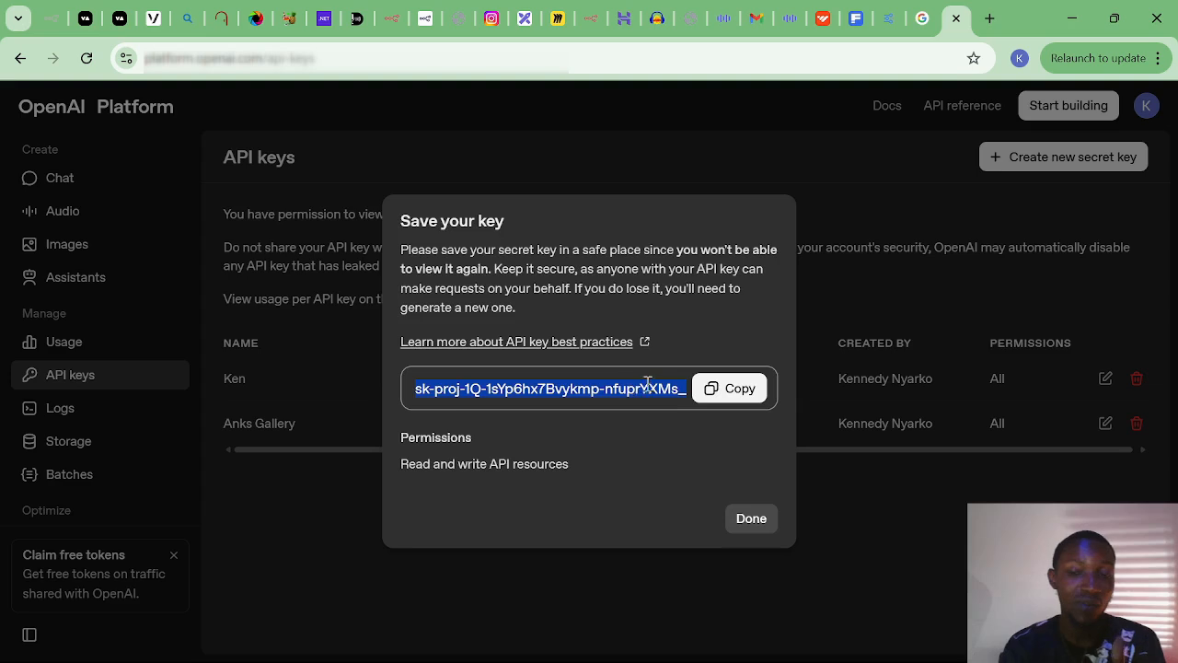
{"action": "left_click", "coordinate": [729, 391]}
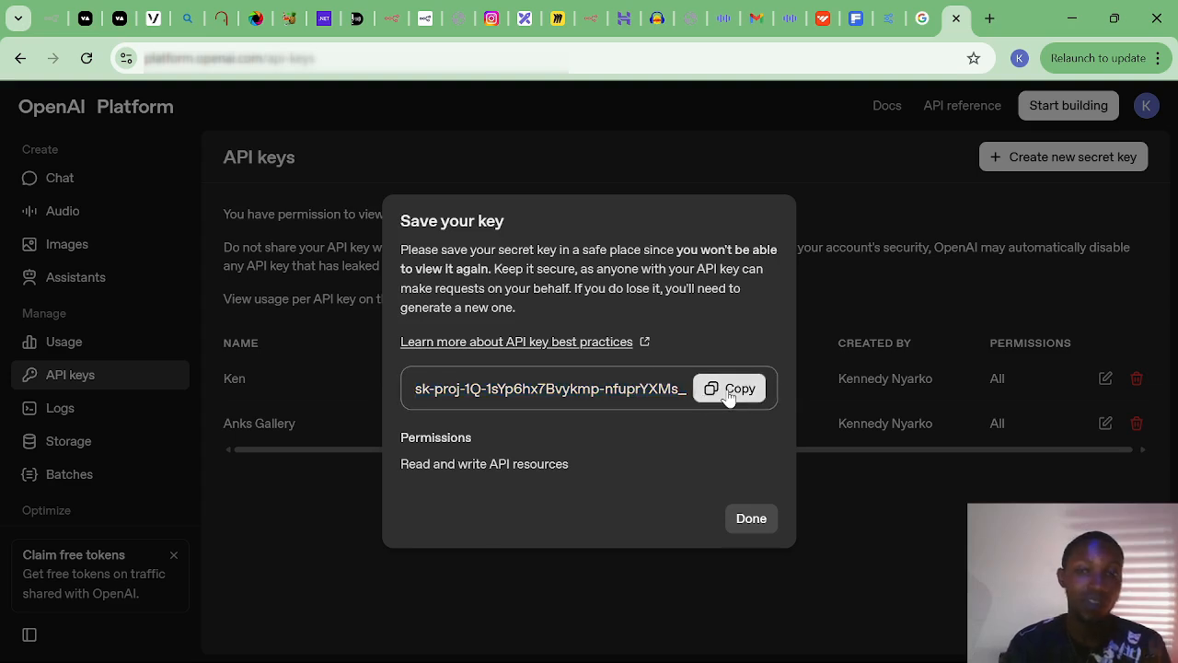
{"action": "left_click", "coordinate": [751, 520]}
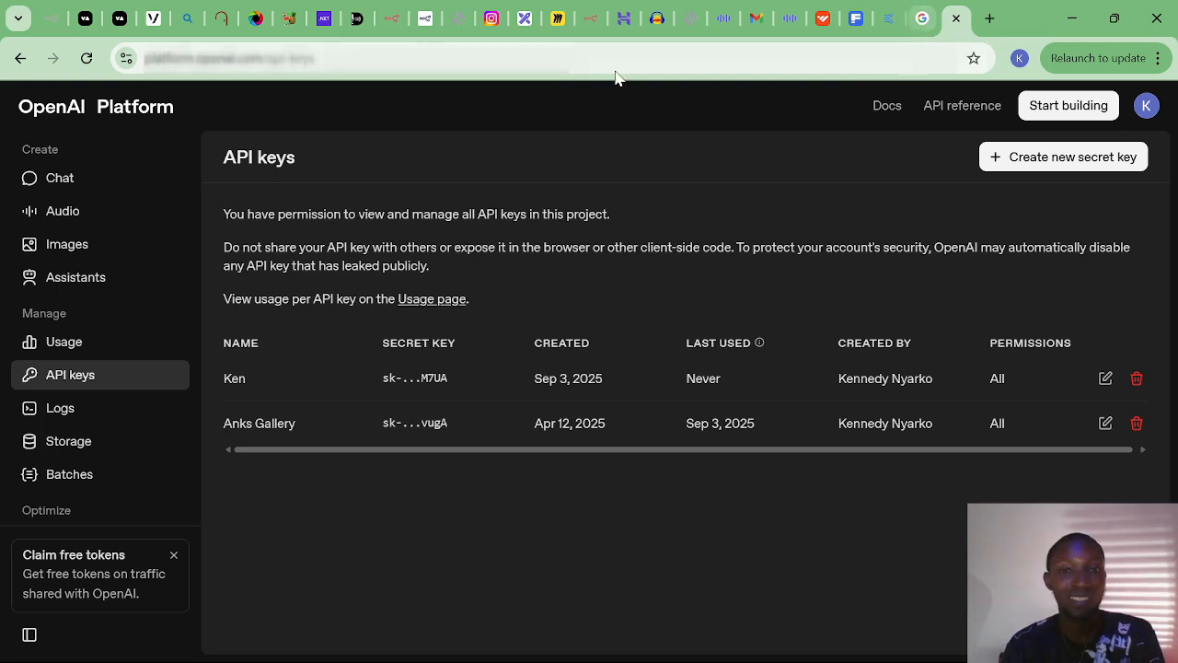
{"action": "left_click", "coordinate": [395, 29]}
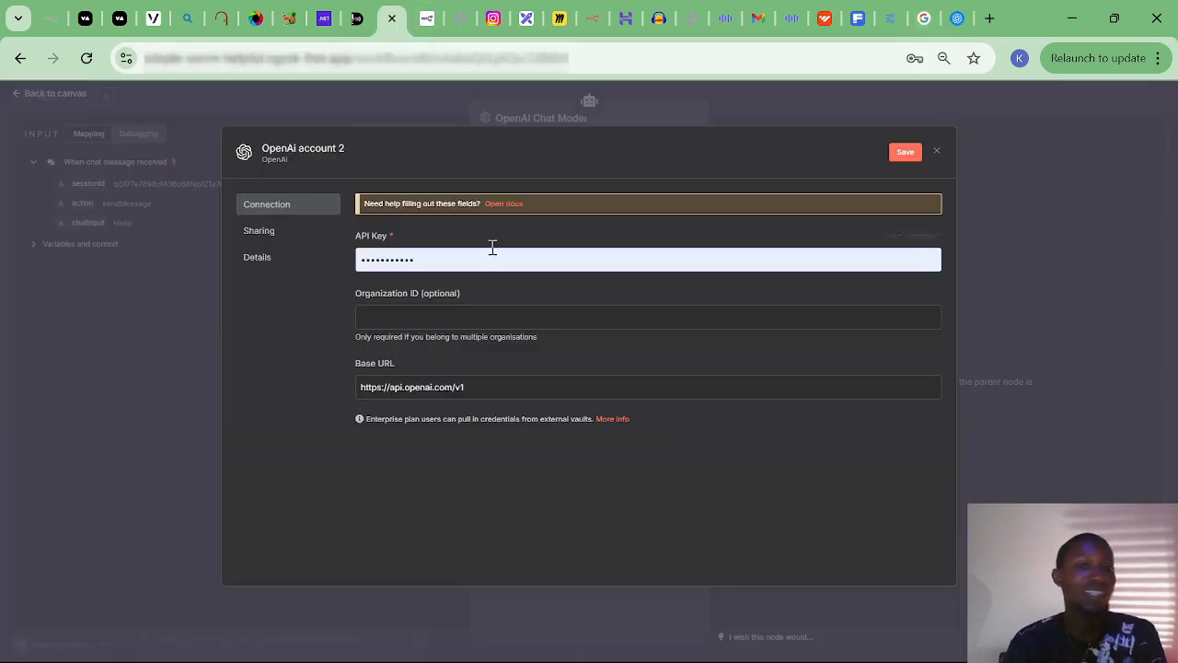
Replace the old API key with the new secret key and save the OpenAi account 2 credential.
{"action": "left_click_drag", "start_coordinate": [471, 257], "coordinate": [356, 261]}
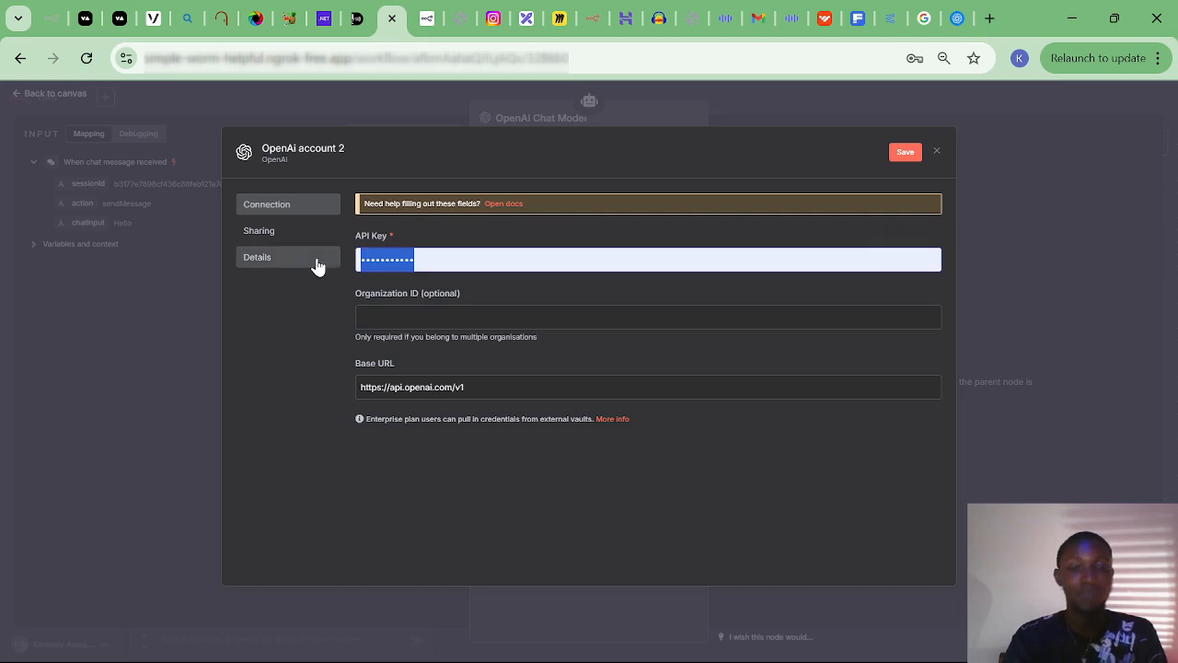
{"action": "key", "text": "ctrl+v"}
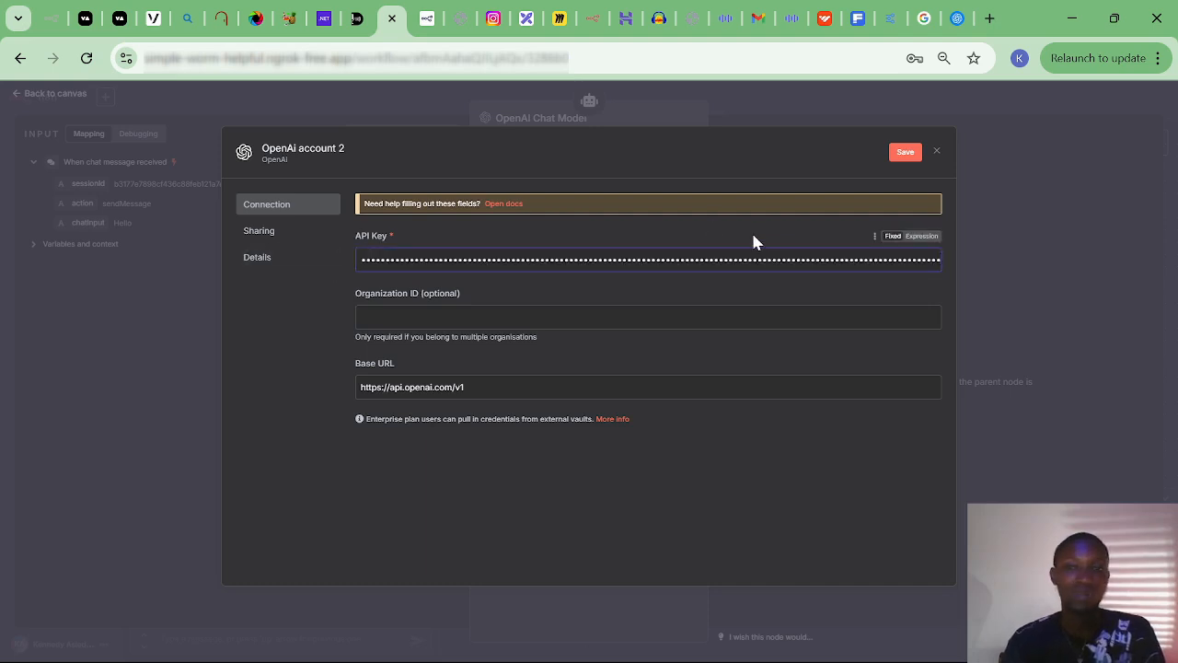
{"action": "left_click", "coordinate": [797, 503]}
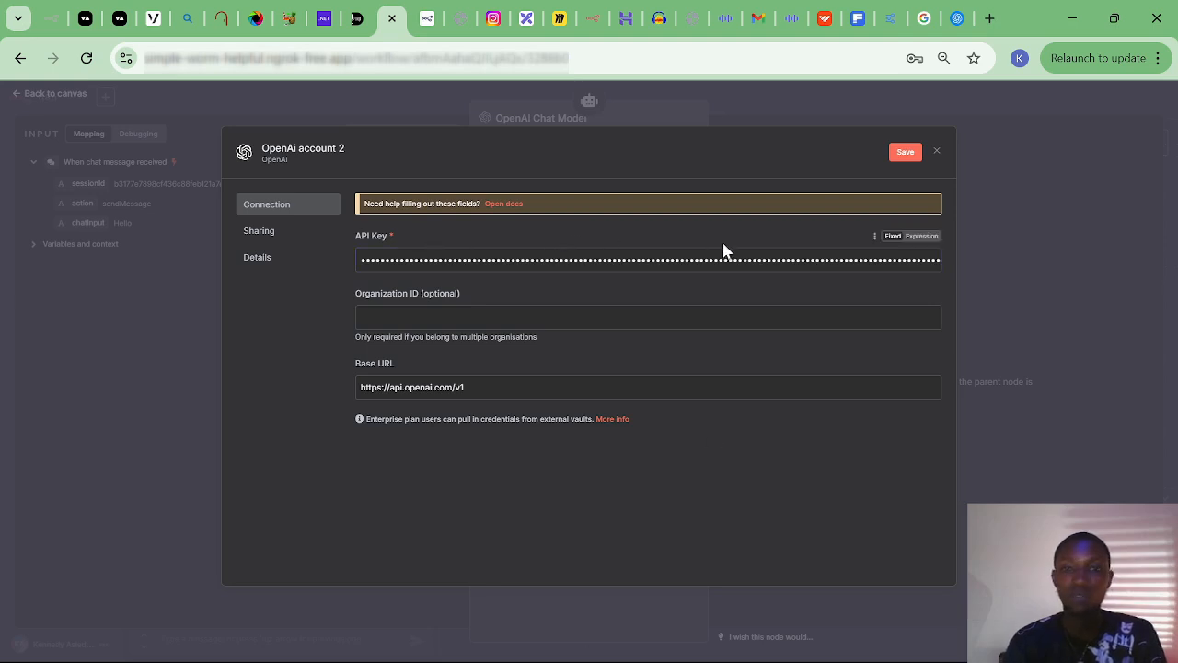
{"action": "left_click", "coordinate": [902, 156]}
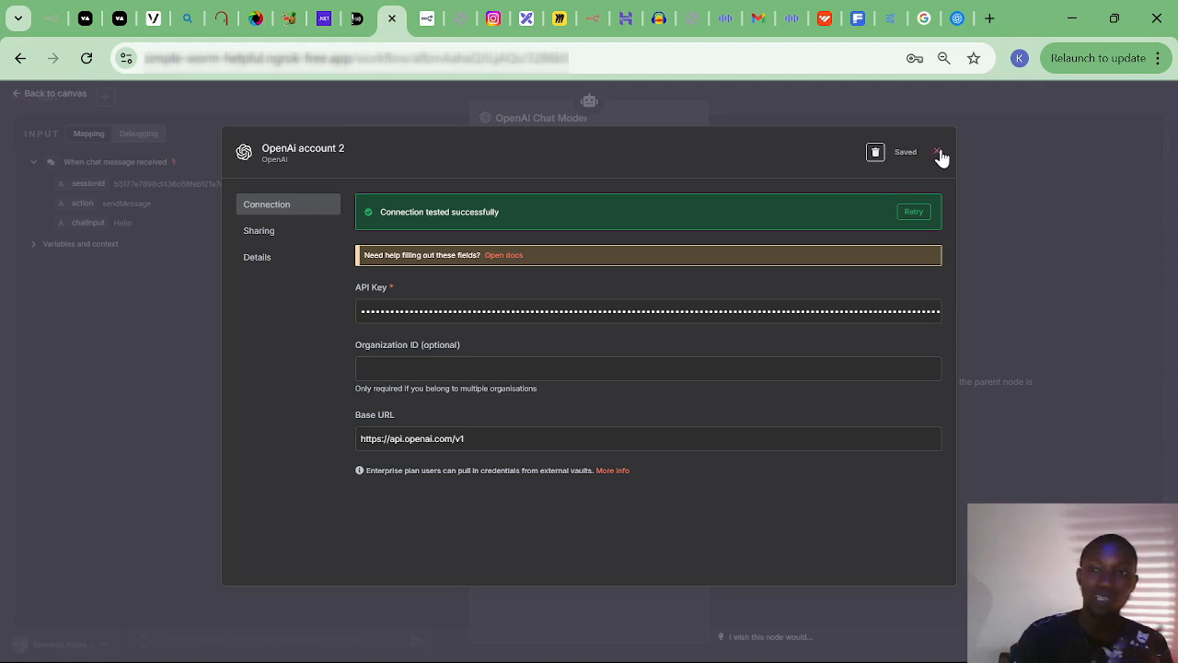
{"action": "left_click", "coordinate": [937, 153]}
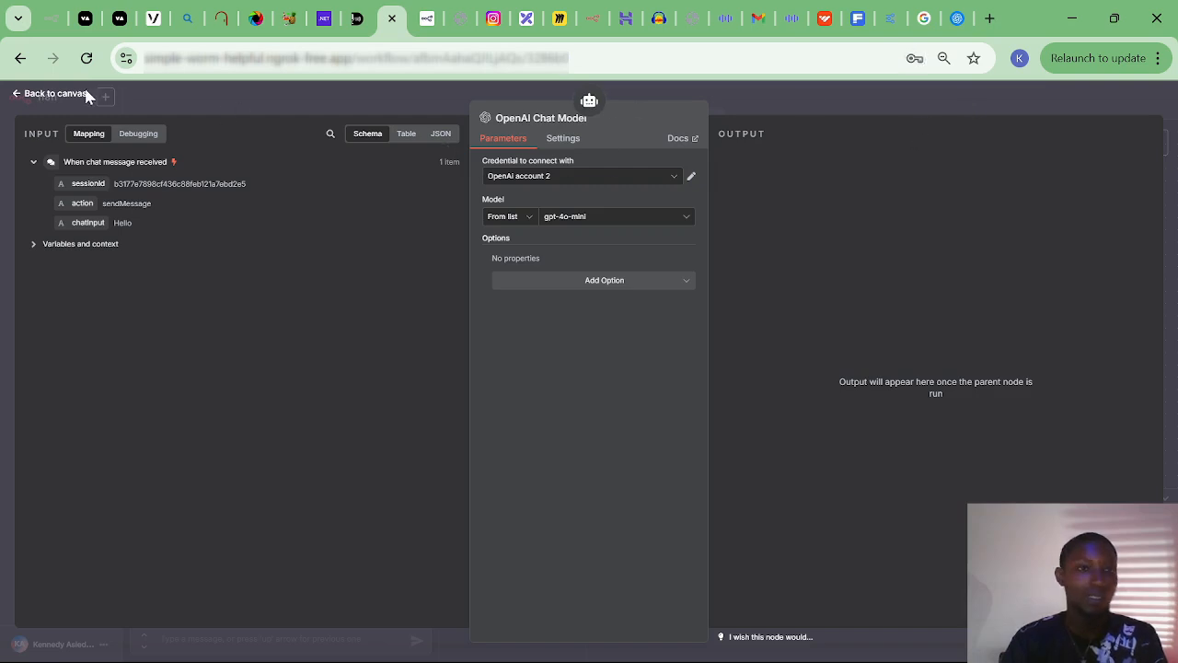
Tuck the OpenAI Chat Model under the agent and send 'Hello' to get a greeting reply.
{"action": "left_click", "coordinate": [52, 94]}
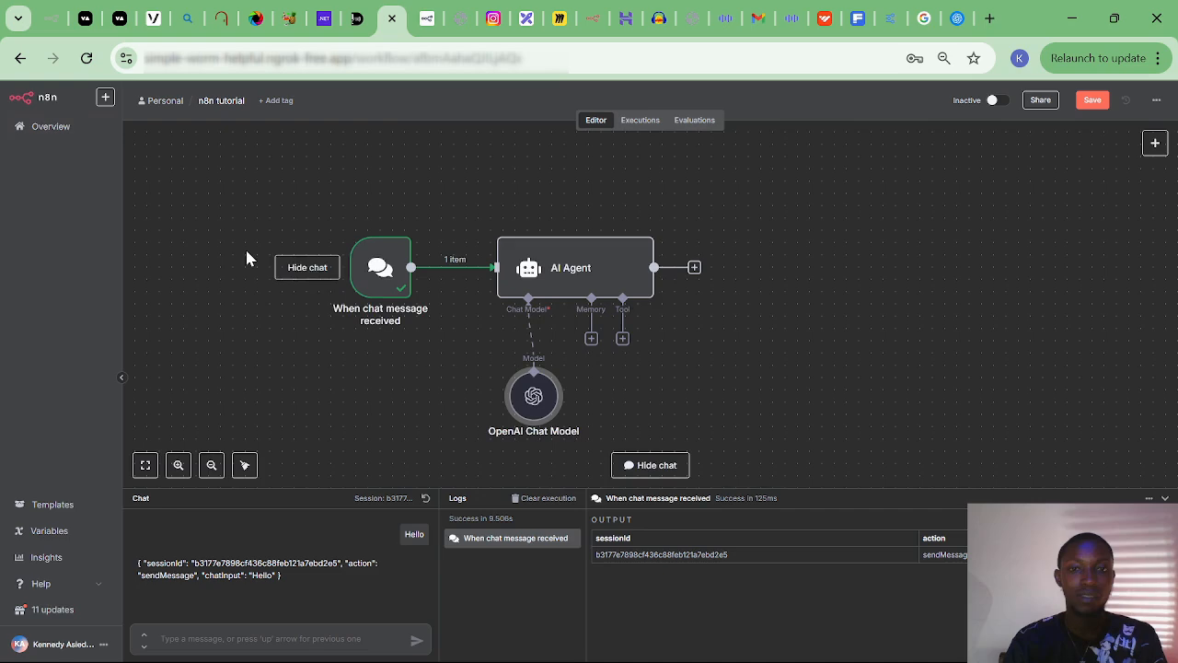
{"action": "left_click_drag", "start_coordinate": [516, 389], "coordinate": [490, 378]}
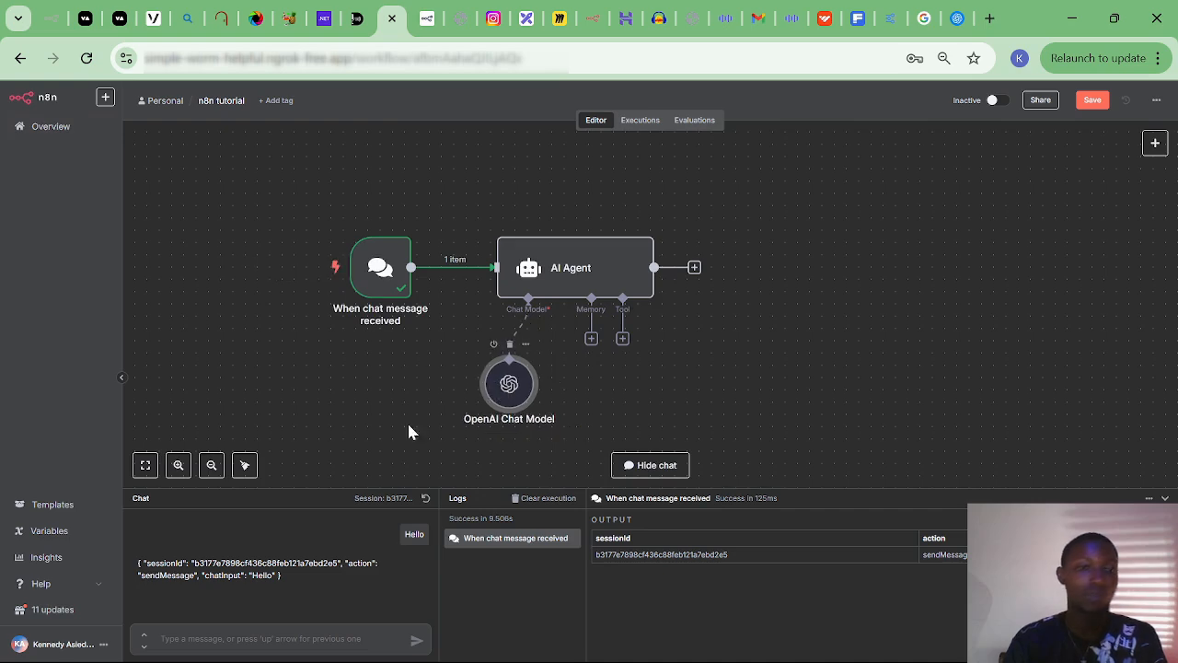
{"action": "left_click", "coordinate": [229, 629]}
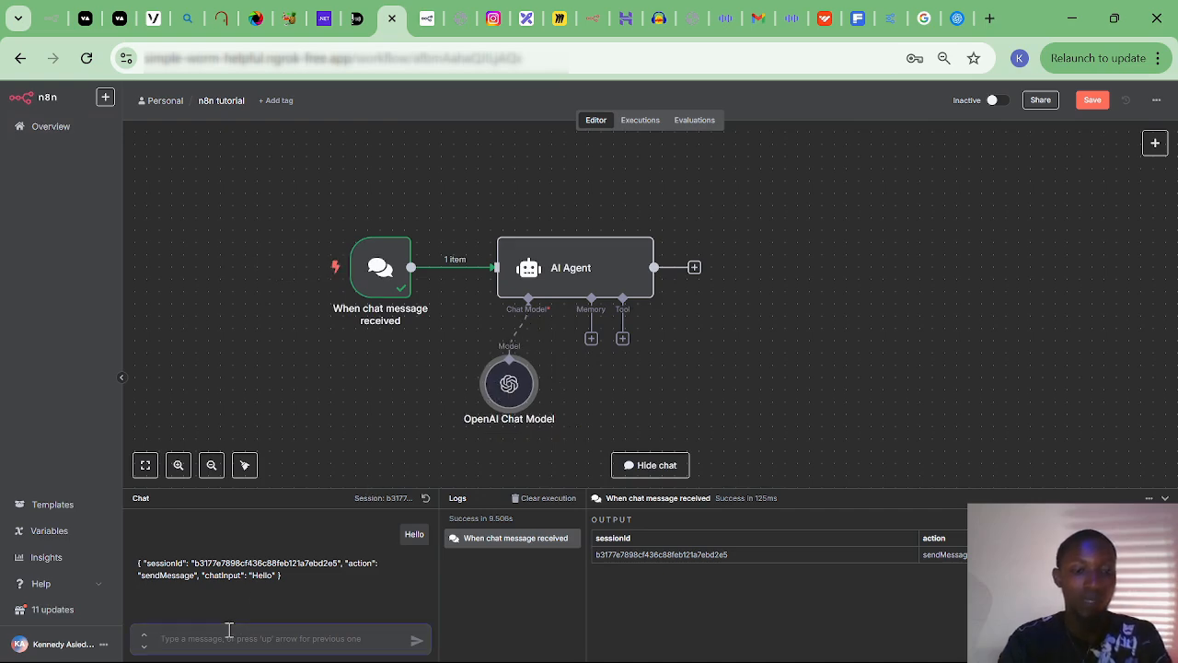
{"action": "type", "text": "Hello"}
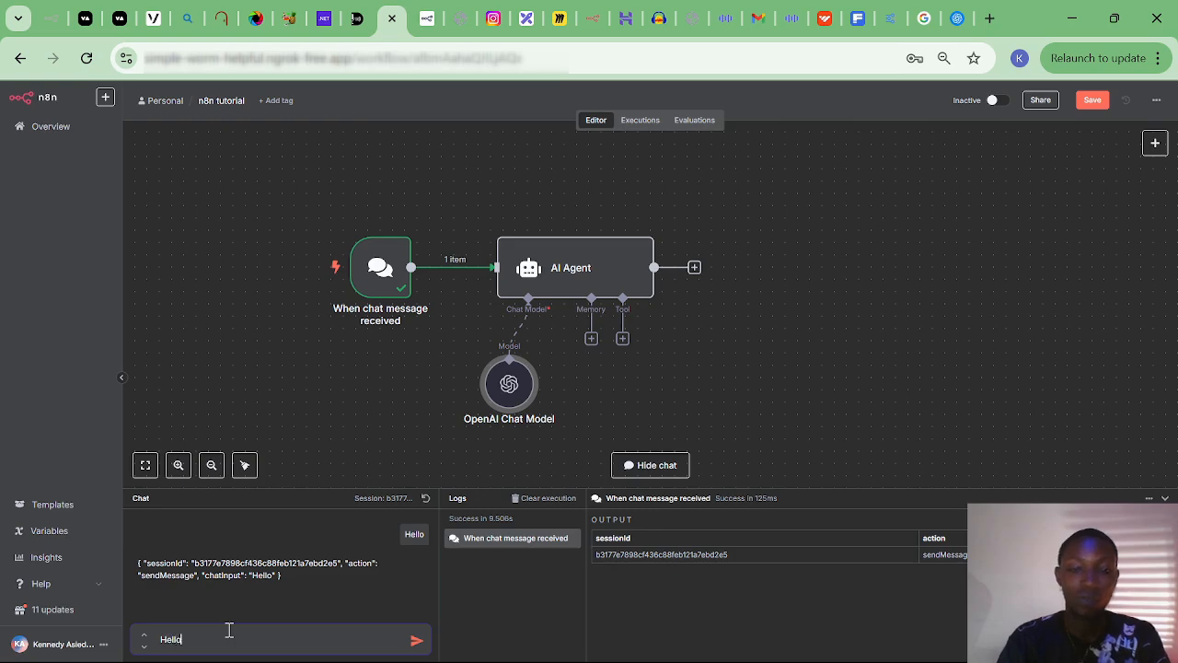
{"action": "key", "text": "Return"}
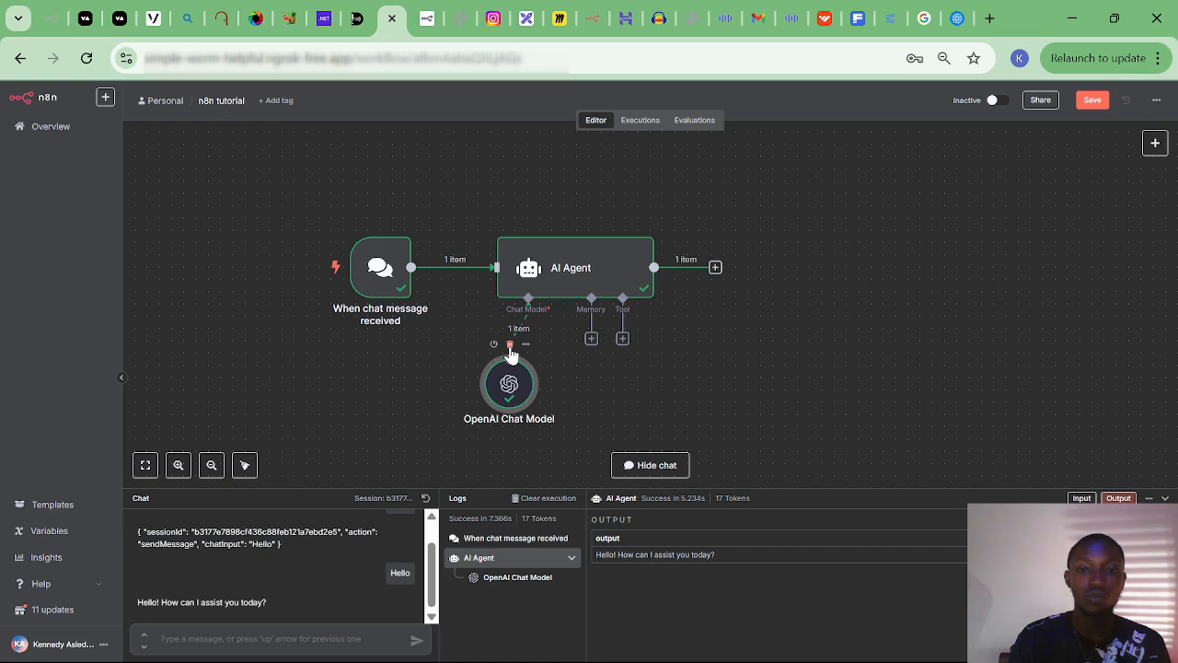
Swap the OpenAI Chat Model for a Google Gemini Chat Model using models/gemini-1.0-pro.
{"action": "left_click", "coordinate": [510, 346]}
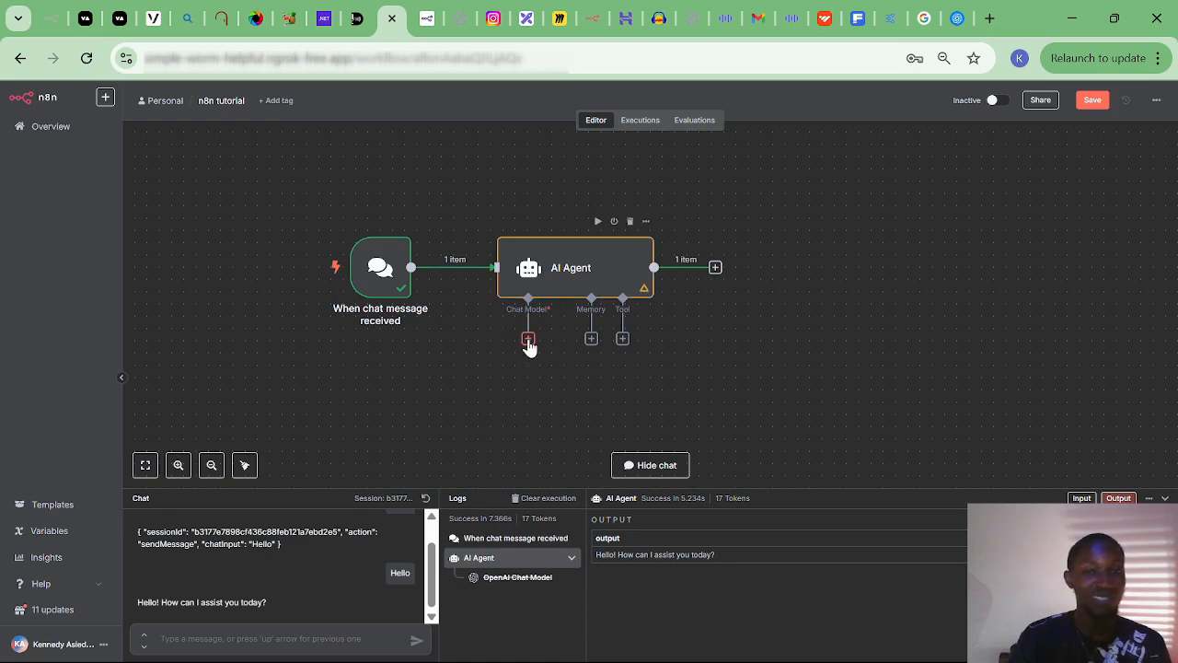
{"action": "left_click", "coordinate": [528, 339]}
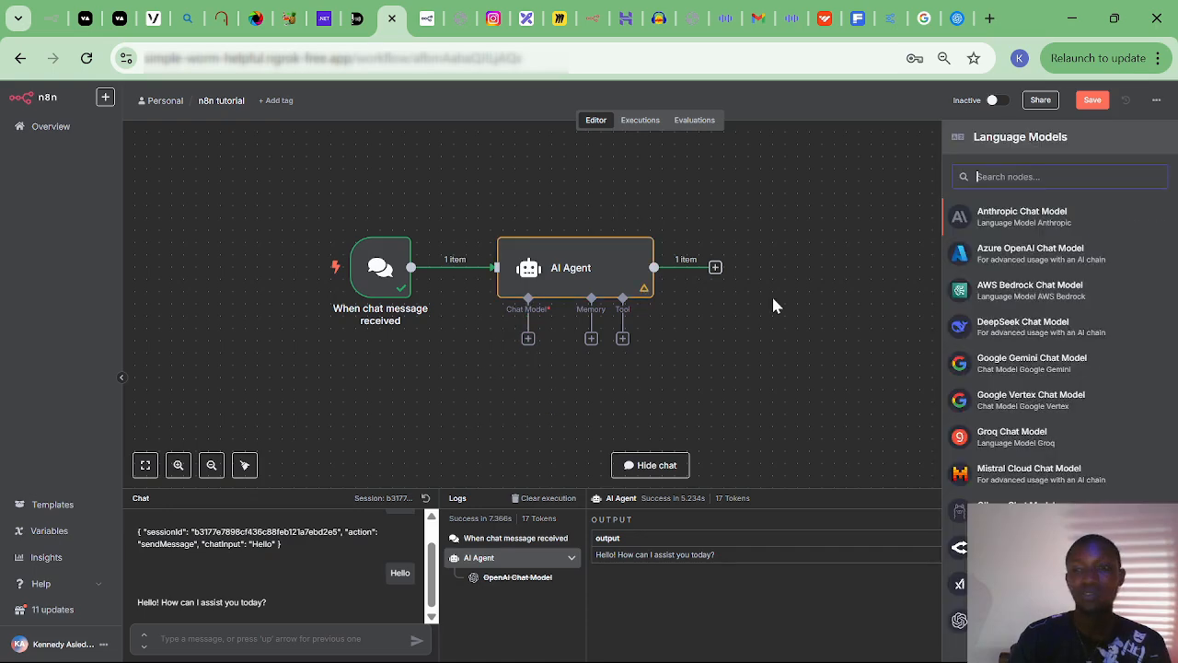
{"action": "left_click", "coordinate": [1035, 363]}
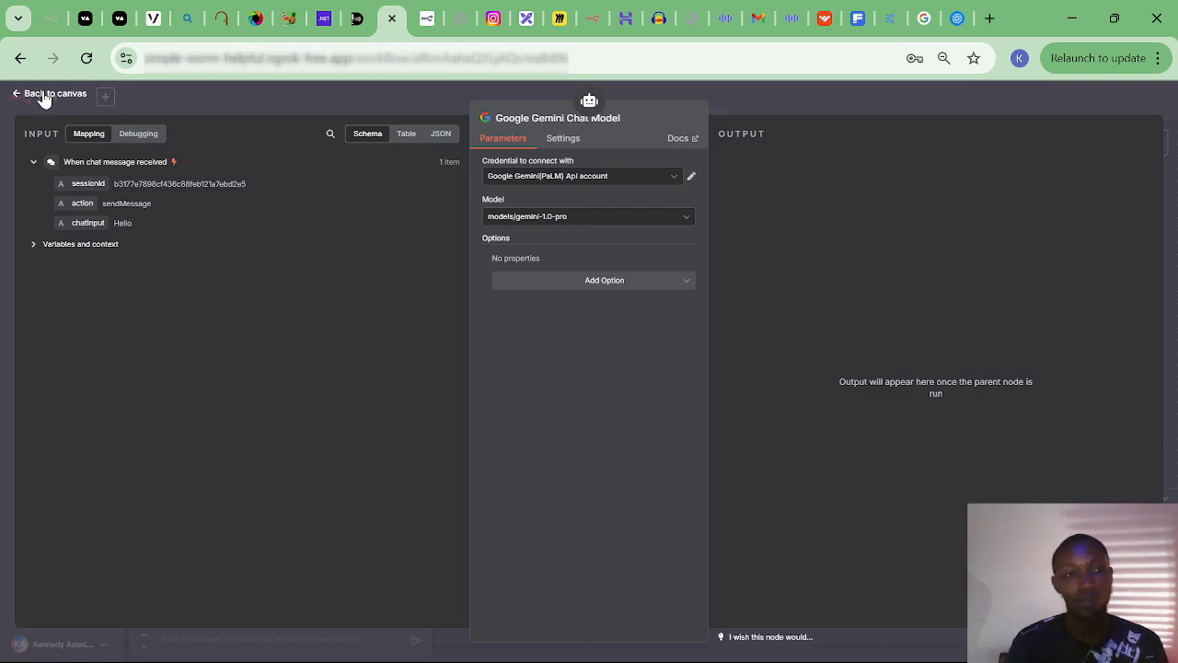
{"action": "left_click", "coordinate": [43, 98]}
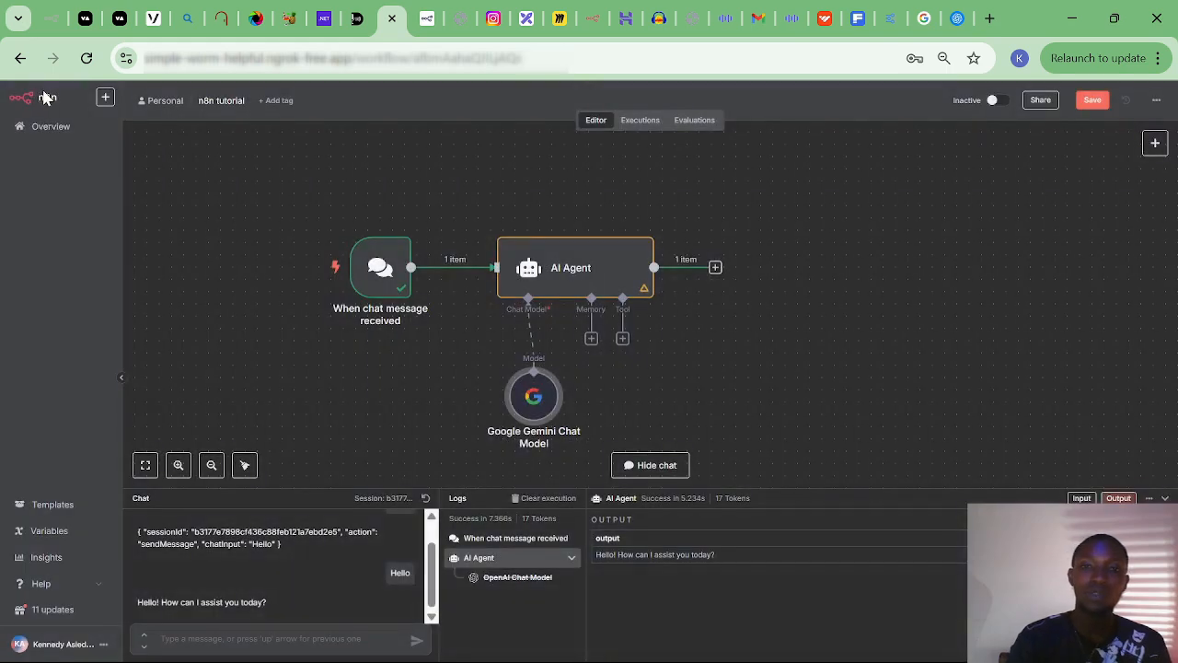
Start a new Google Gemini(PaLM) Api credential from the Gemini Chat Model's settings.
{"action": "double_click", "coordinate": [541, 419]}
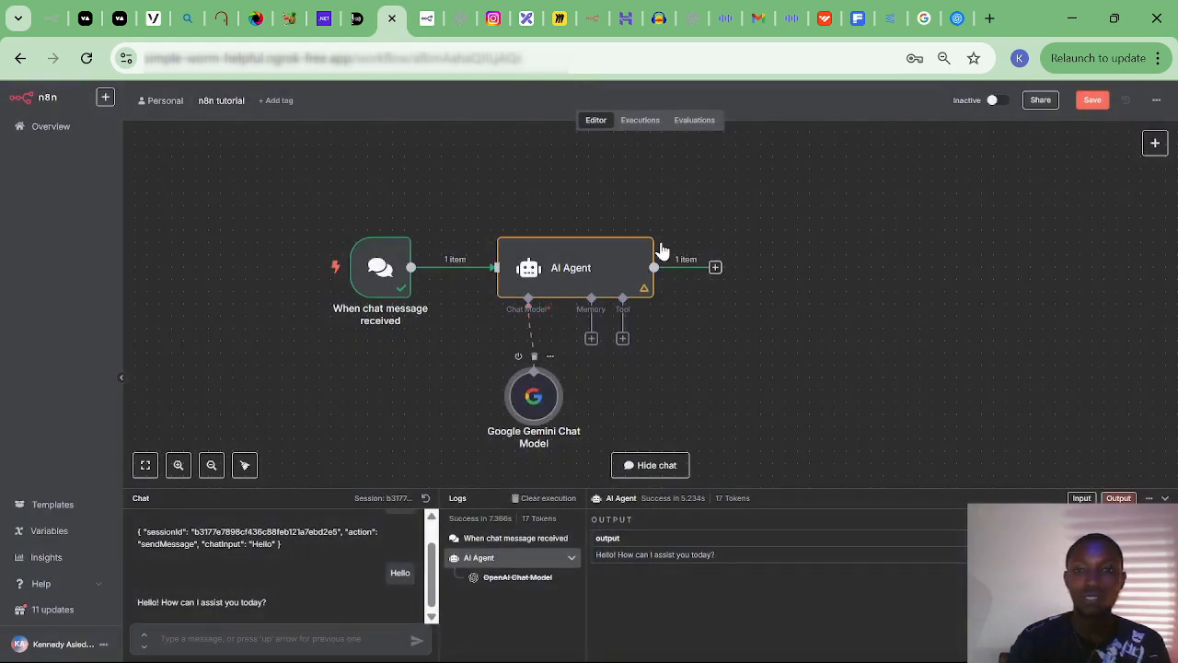
{"action": "left_click", "coordinate": [651, 181]}
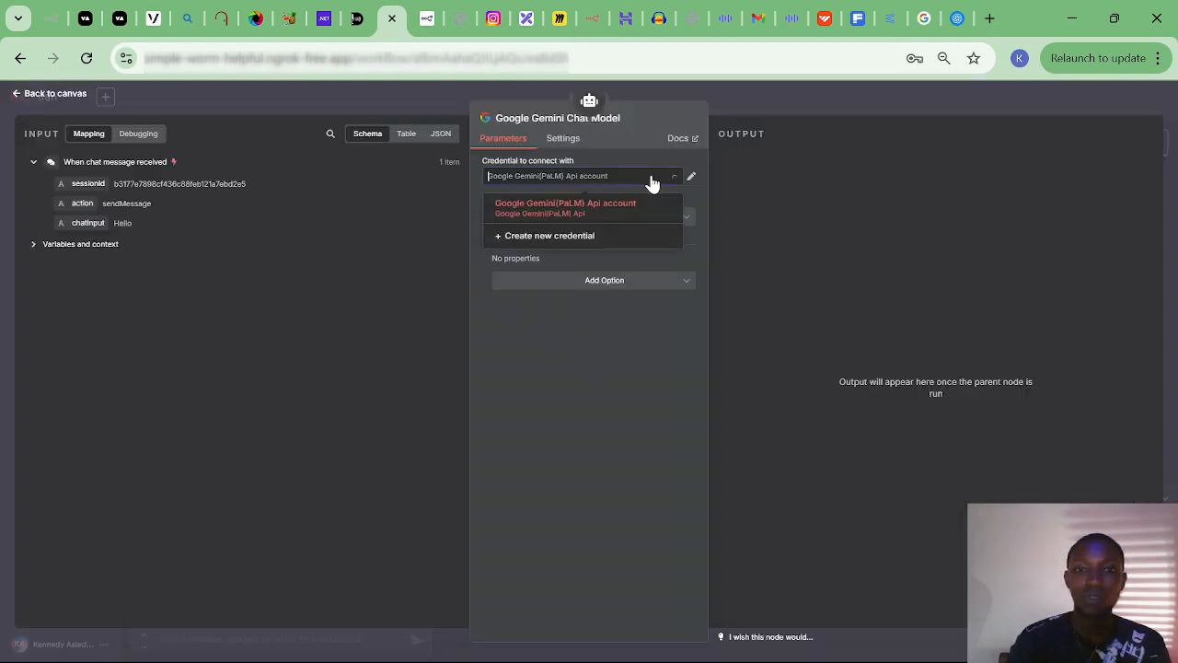
{"action": "left_click", "coordinate": [559, 239]}
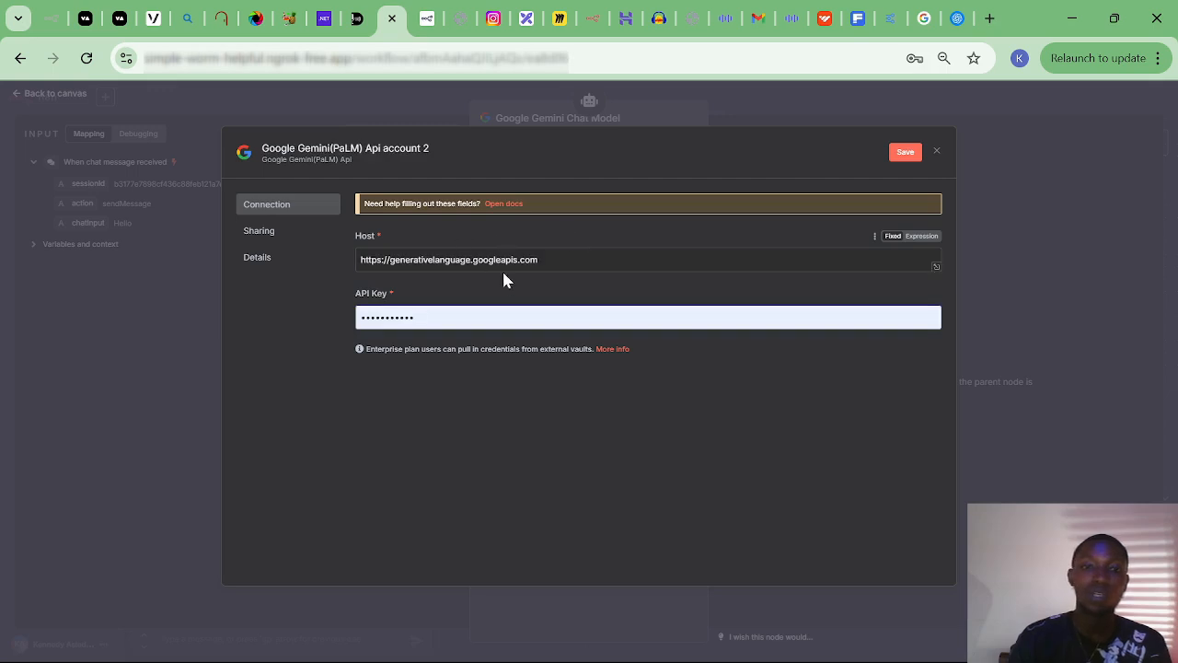
Go from the Google AI for Developers page into Google AI Studio.
{"action": "left_click", "coordinate": [922, 20]}
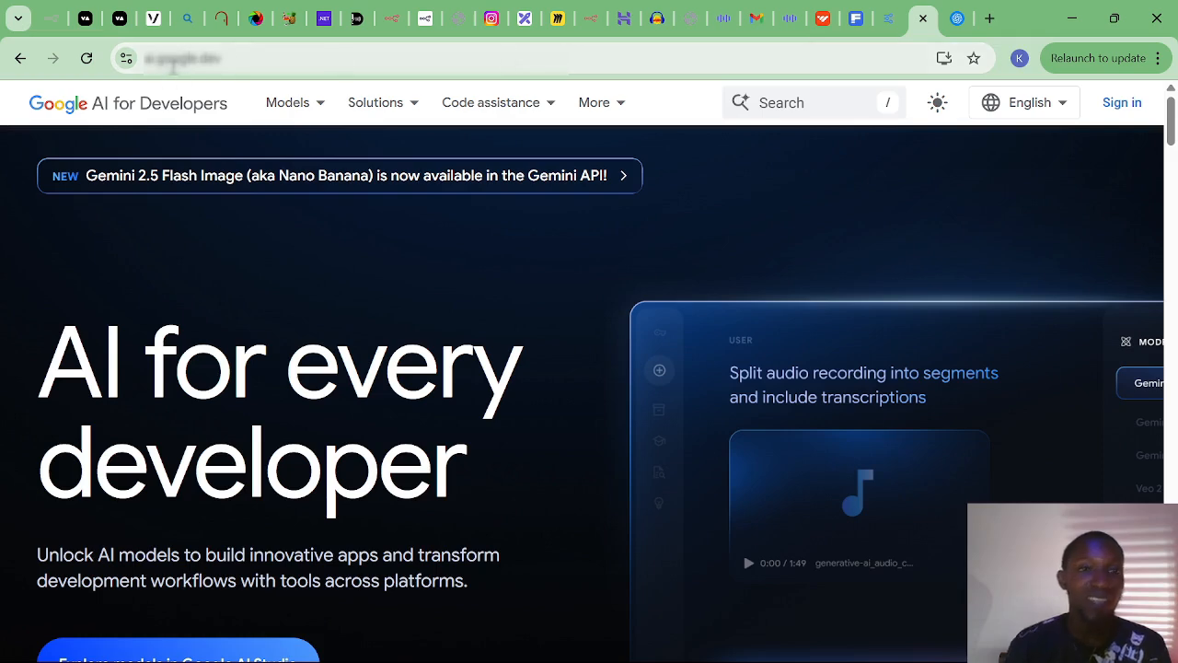
{"action": "left_click", "coordinate": [289, 102]}
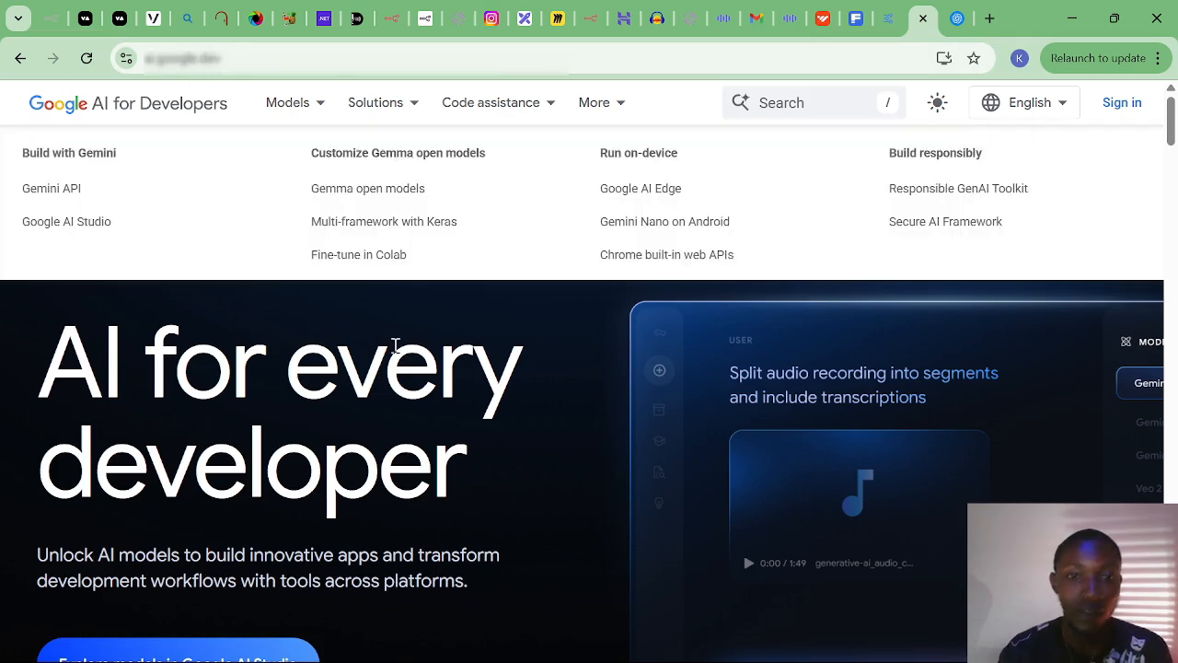
{"action": "scroll", "coordinate": [393, 346], "scroll_direction": "down", "scroll_amount": 1}
{"action": "scroll", "coordinate": [394, 346], "scroll_direction": "down", "scroll_amount": 2}
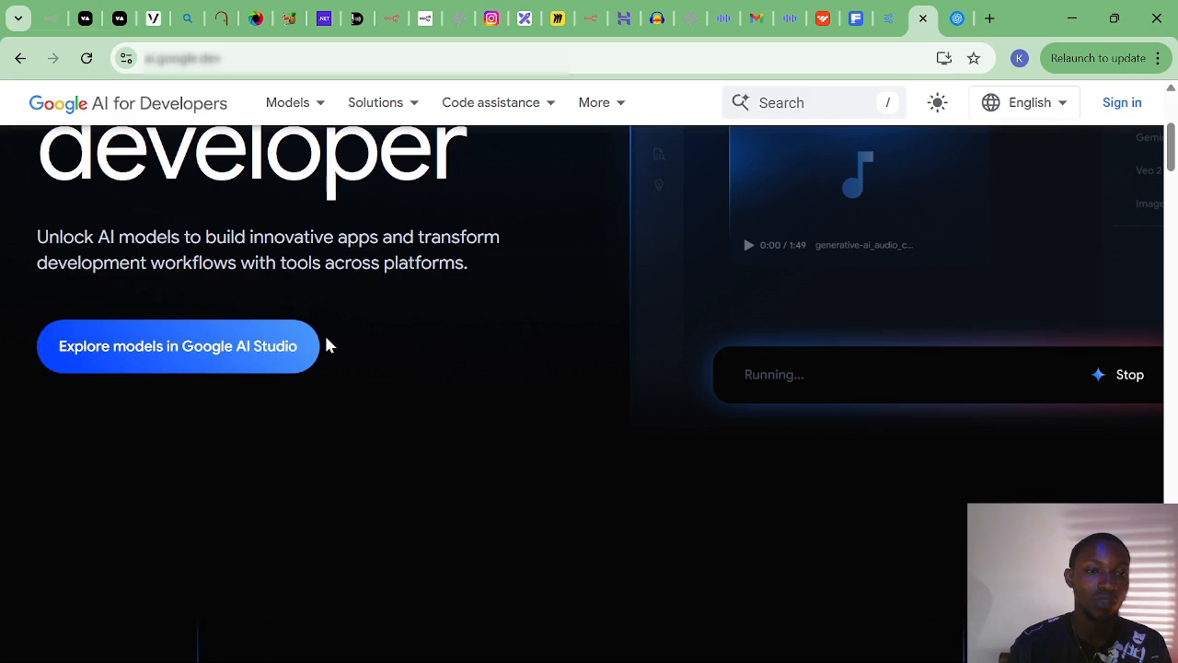
{"action": "left_click", "coordinate": [147, 356]}
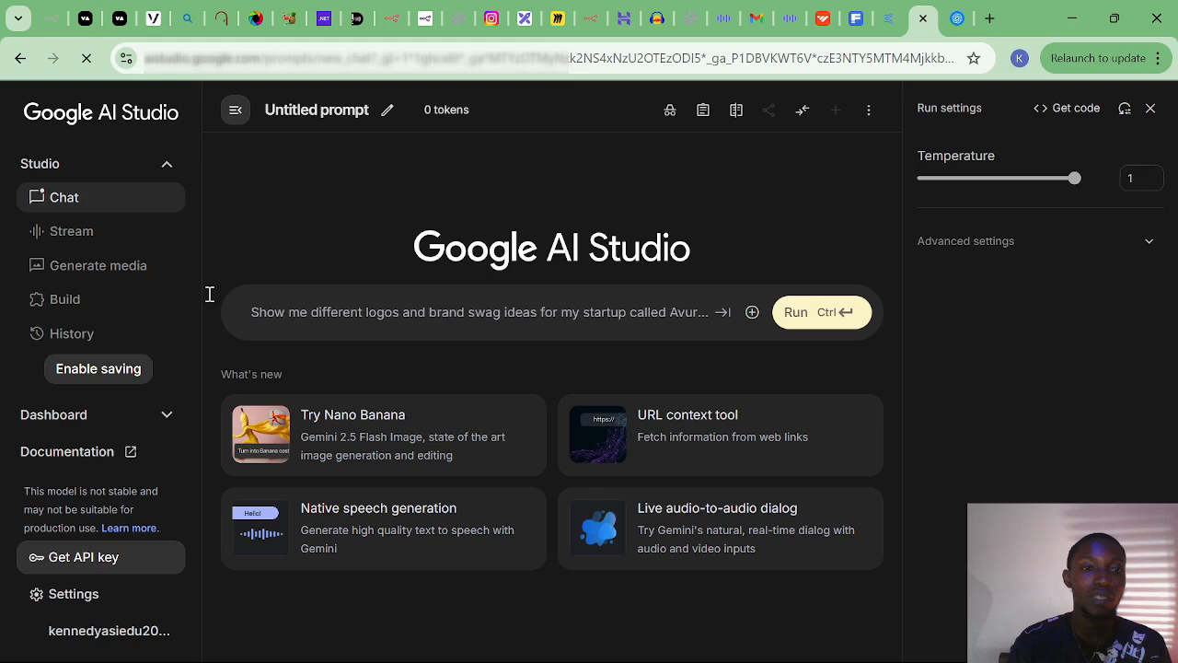
Create a new Gemini API key in an existing project and copy it.
{"action": "left_click", "coordinate": [76, 560]}
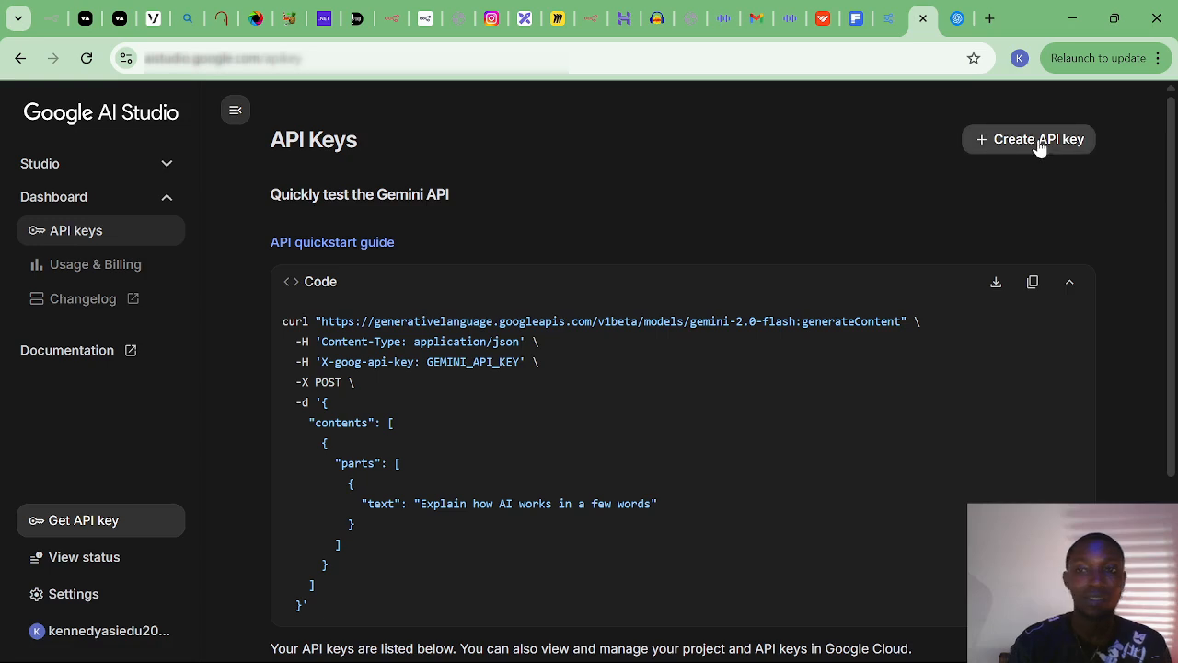
{"action": "left_click", "coordinate": [1039, 140]}
{"action": "left_click", "coordinate": [513, 416]}
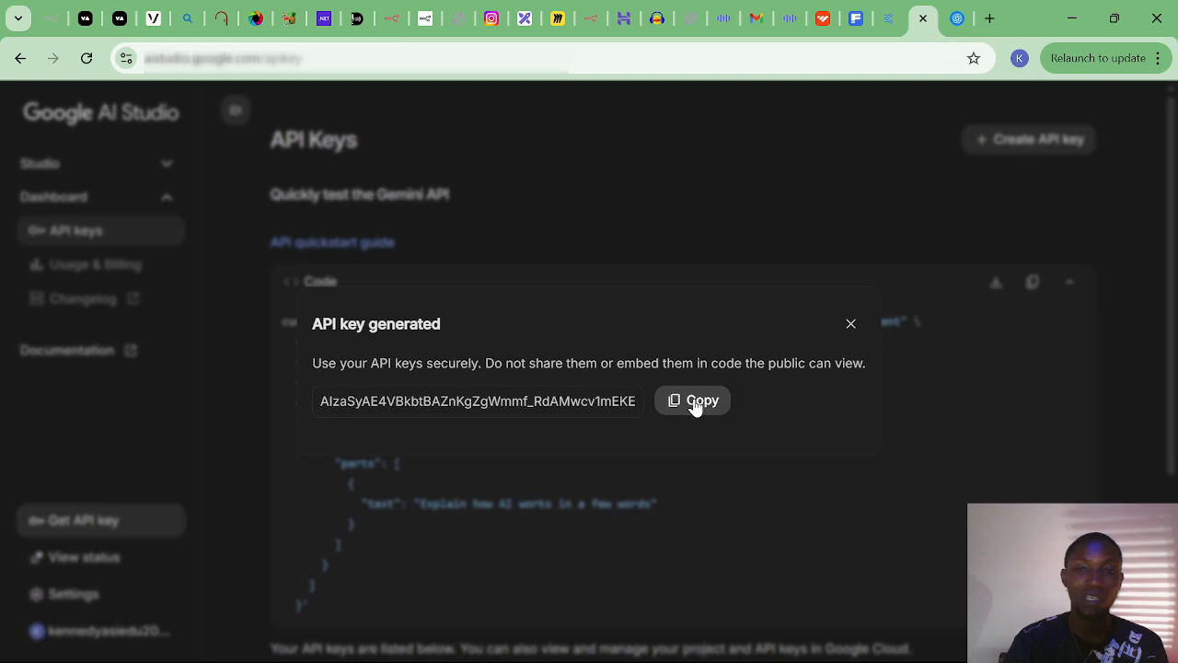
{"action": "left_click", "coordinate": [697, 402]}
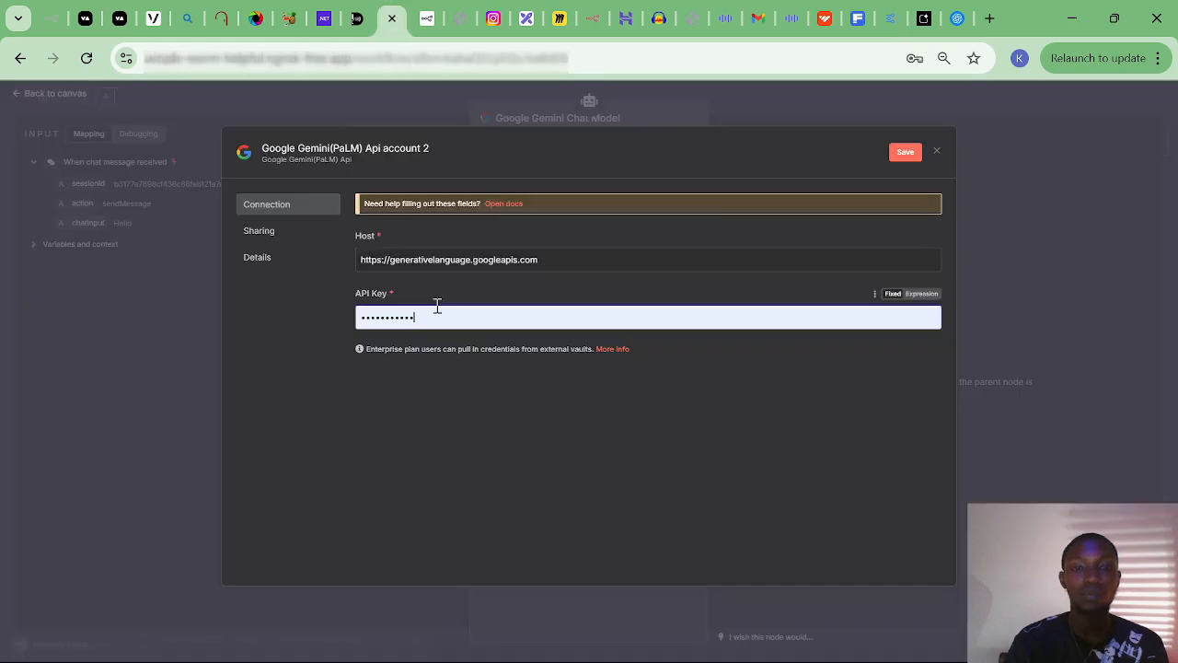
Replace the credential's API key with the new Gemini key, save it so the test passes, and close the window.
{"action": "key", "text": "BackSpace"}
{"action": "key", "text": "ctrl+v"}
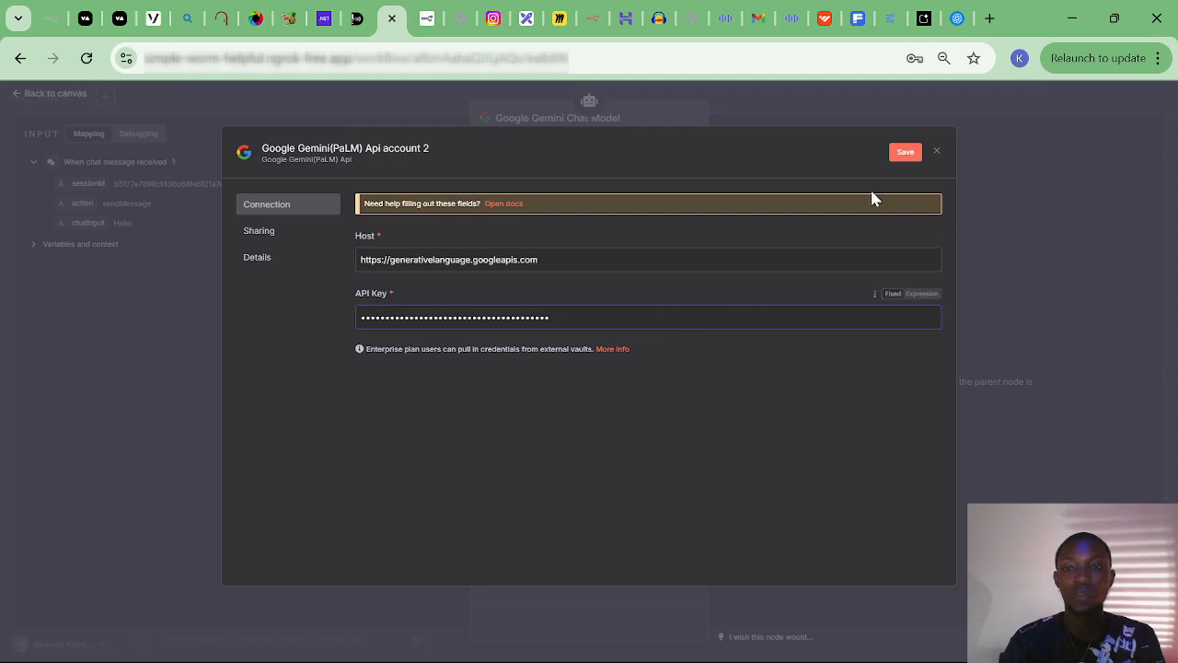
{"action": "left_click", "coordinate": [894, 155]}
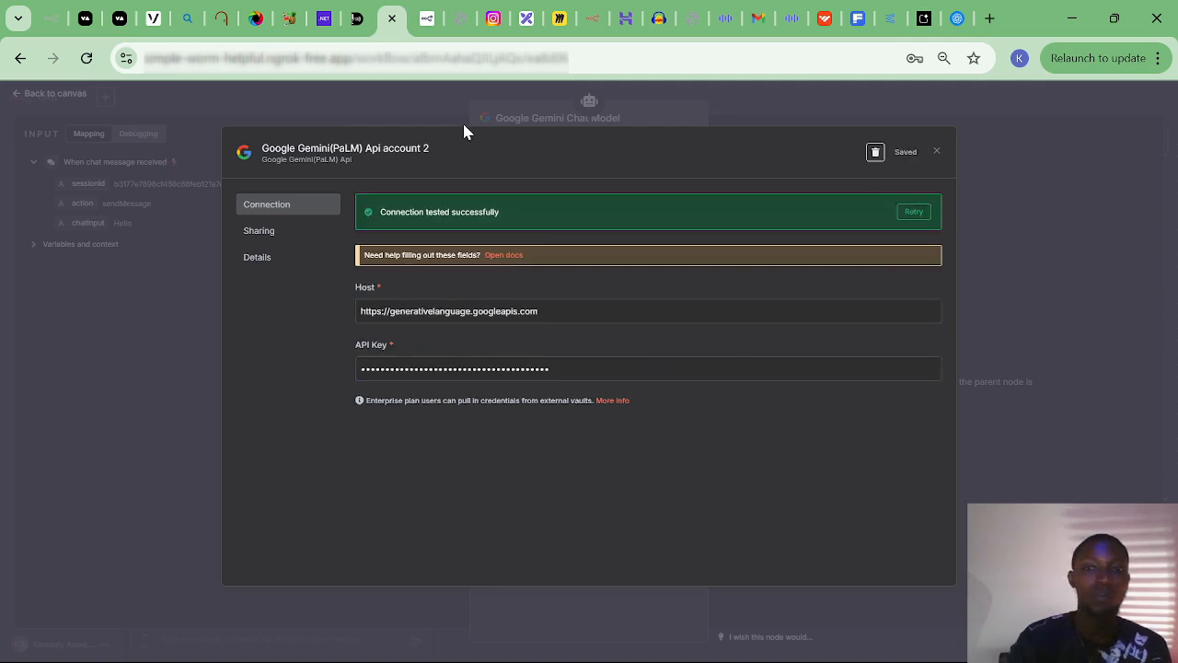
{"action": "left_click", "coordinate": [935, 153]}
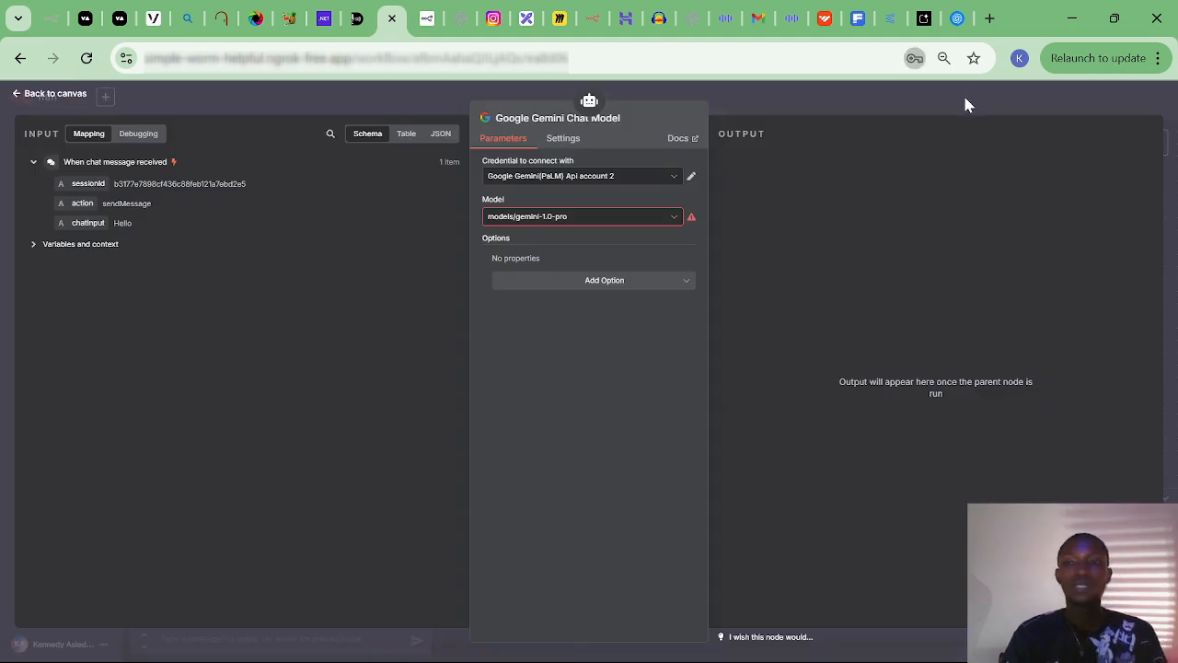
Reposition the Gemini Chat Model node and send a chat message stating the user's name, which returns a 'resource could not be found' error.
{"action": "left_click", "coordinate": [53, 95]}
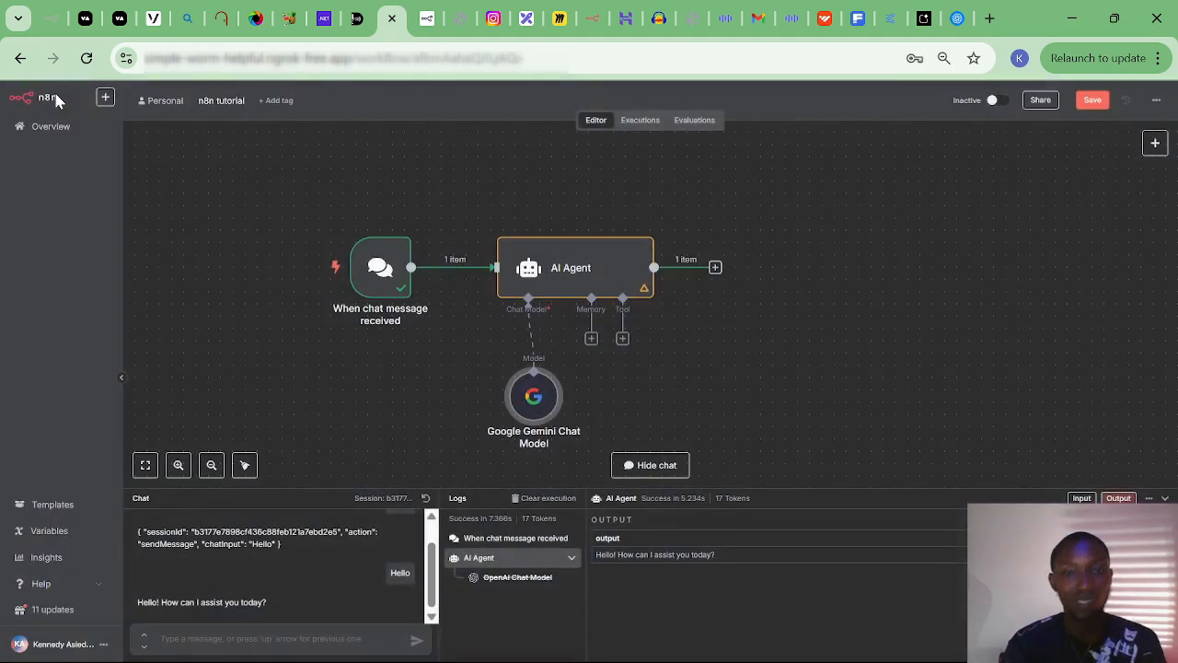
{"action": "left_click_drag", "start_coordinate": [549, 398], "coordinate": [525, 372]}
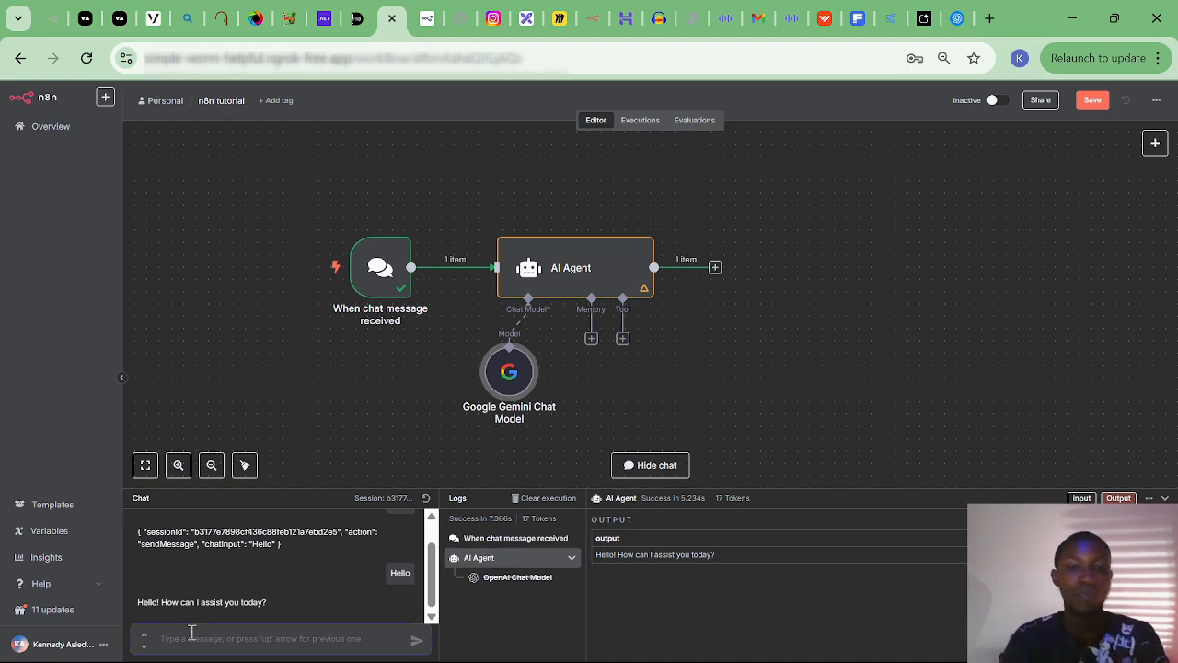
{"action": "type", "text": "My "}
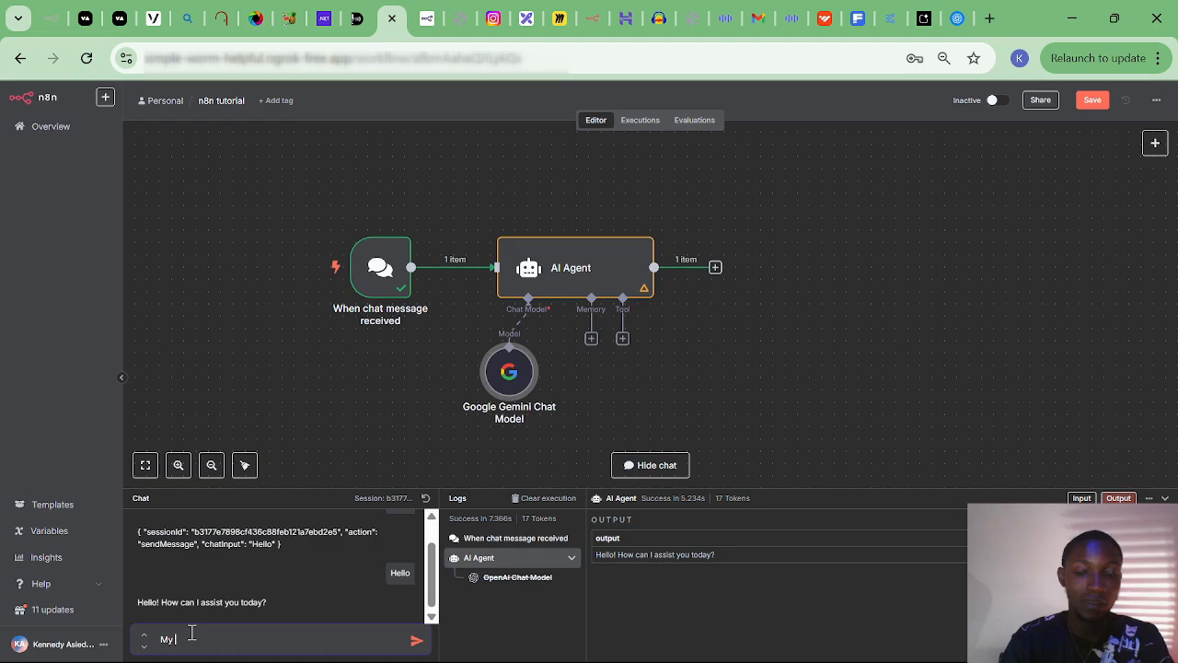
{"action": "type", "text": "name is"}
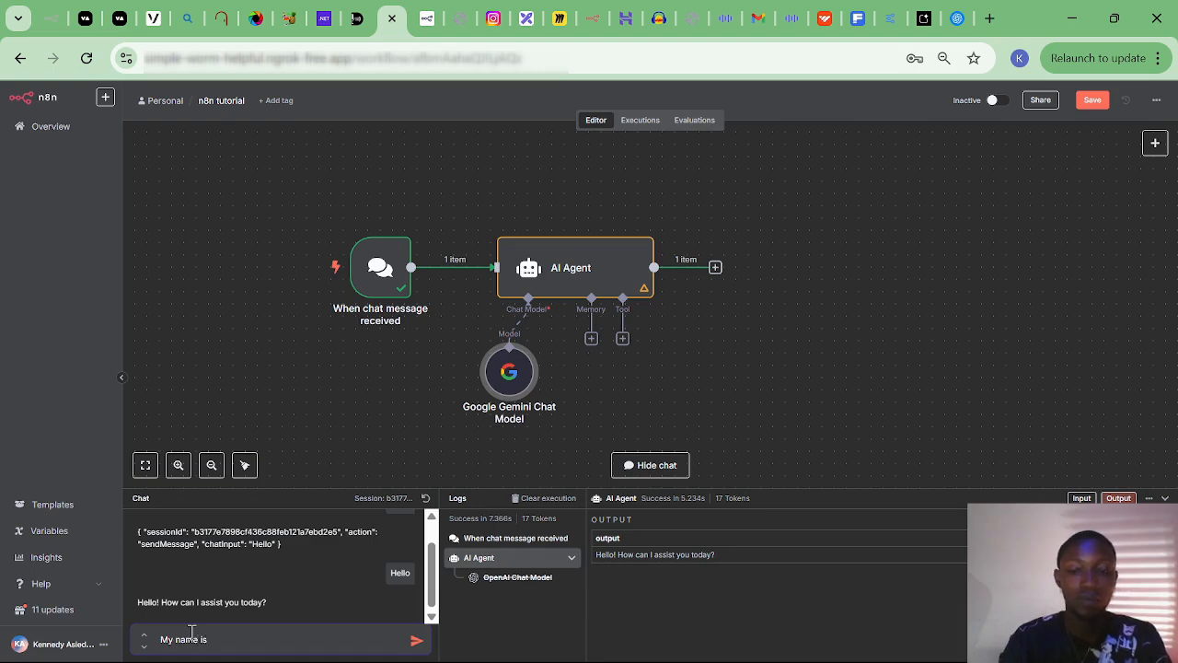
{"action": "type", "text": " Kennedy"}
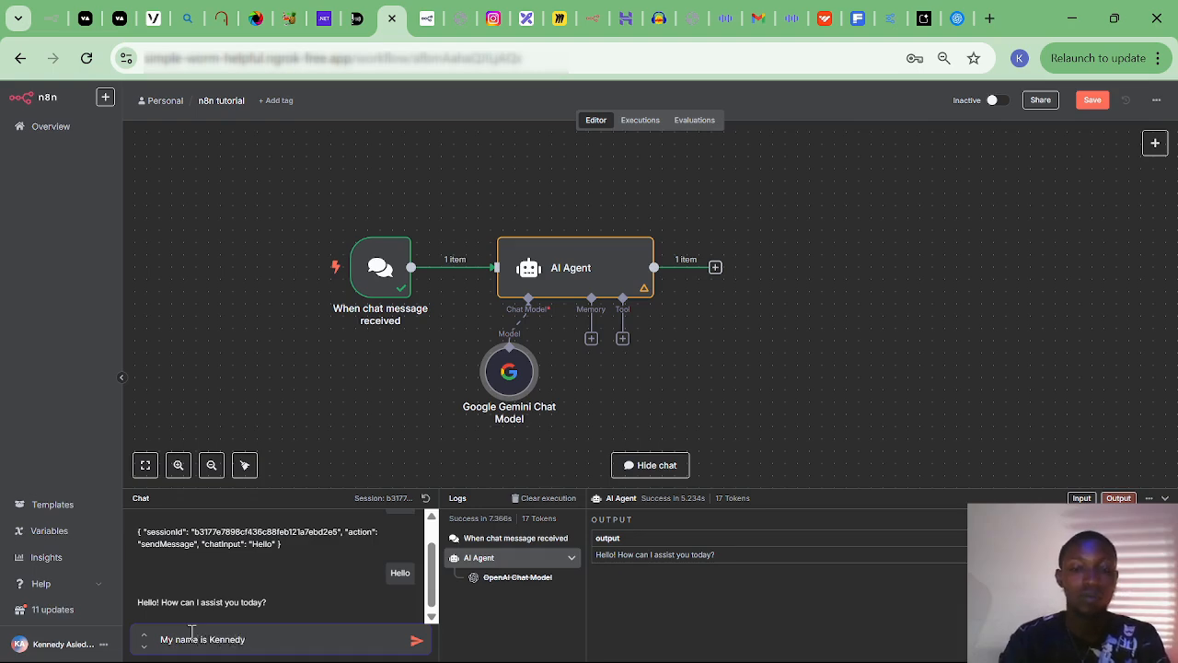
{"action": "key", "text": "Return"}
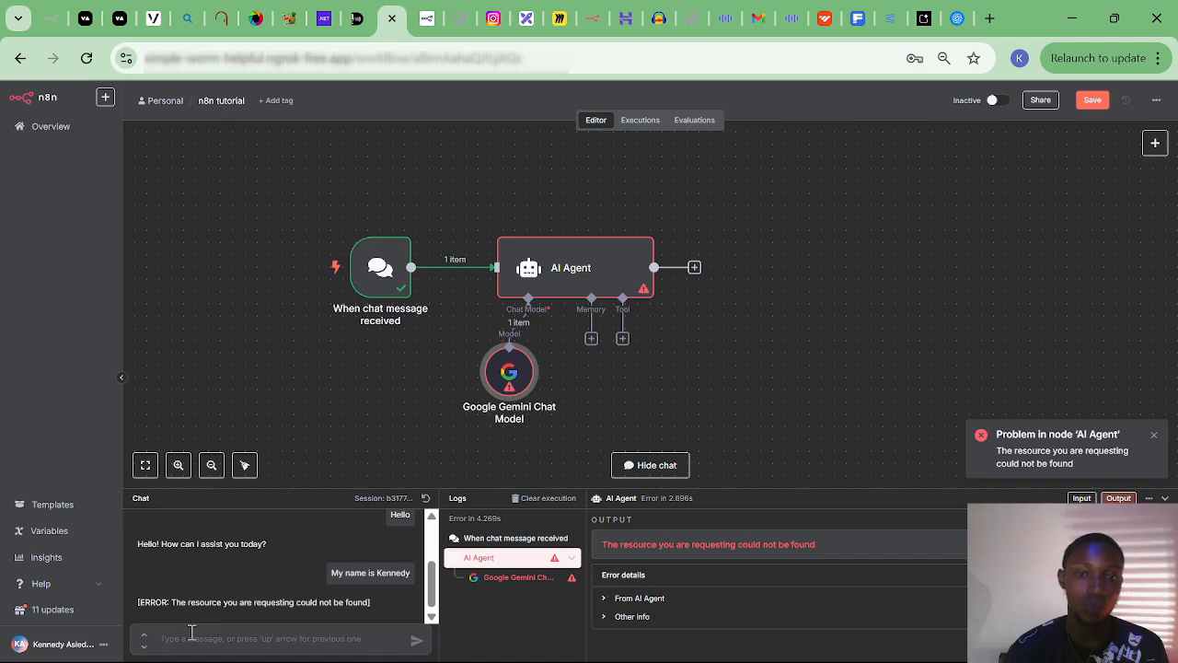
{"action": "mouse_move", "coordinate": [512, 387]}
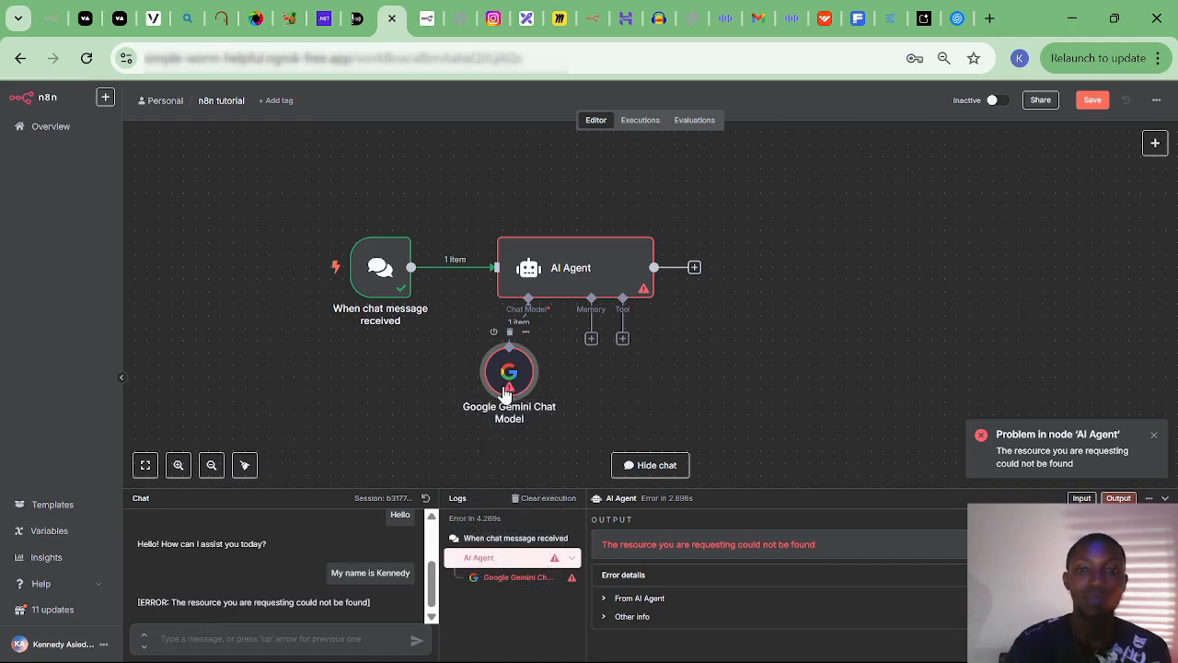
Set the Gemini Chat Model to Google Gemini(PaLM) Api account 2 and models/gemini-1.5-flash-002.
{"action": "double_click", "coordinate": [506, 391]}
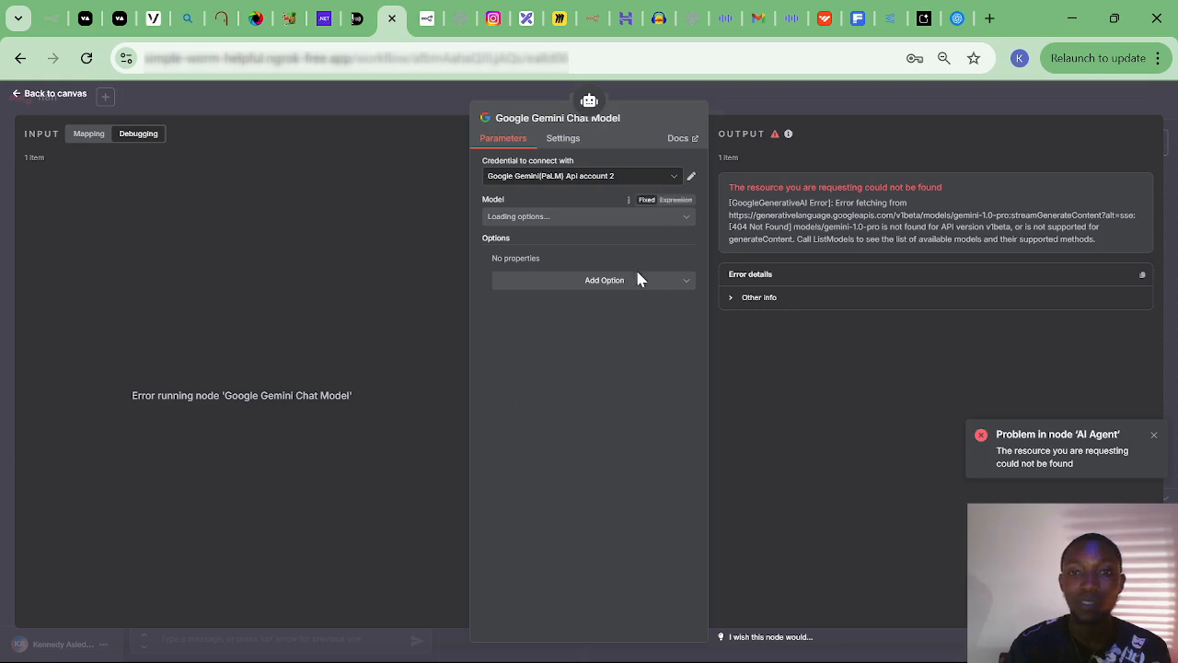
{"action": "left_click", "coordinate": [662, 186]}
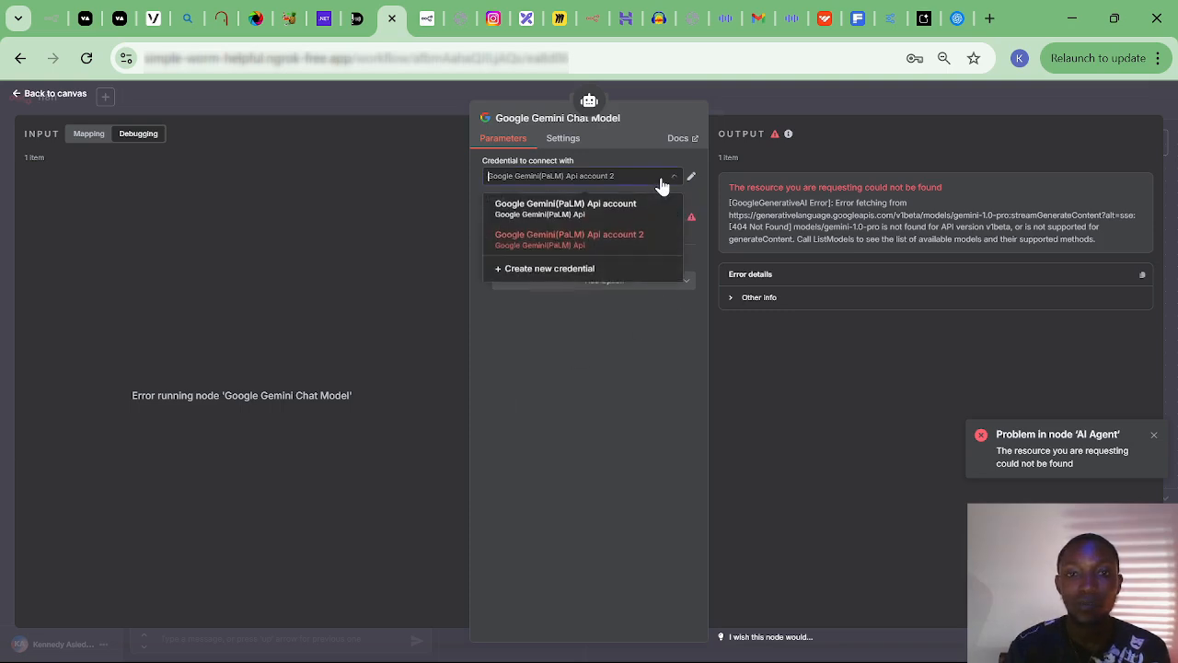
{"action": "left_click", "coordinate": [570, 247]}
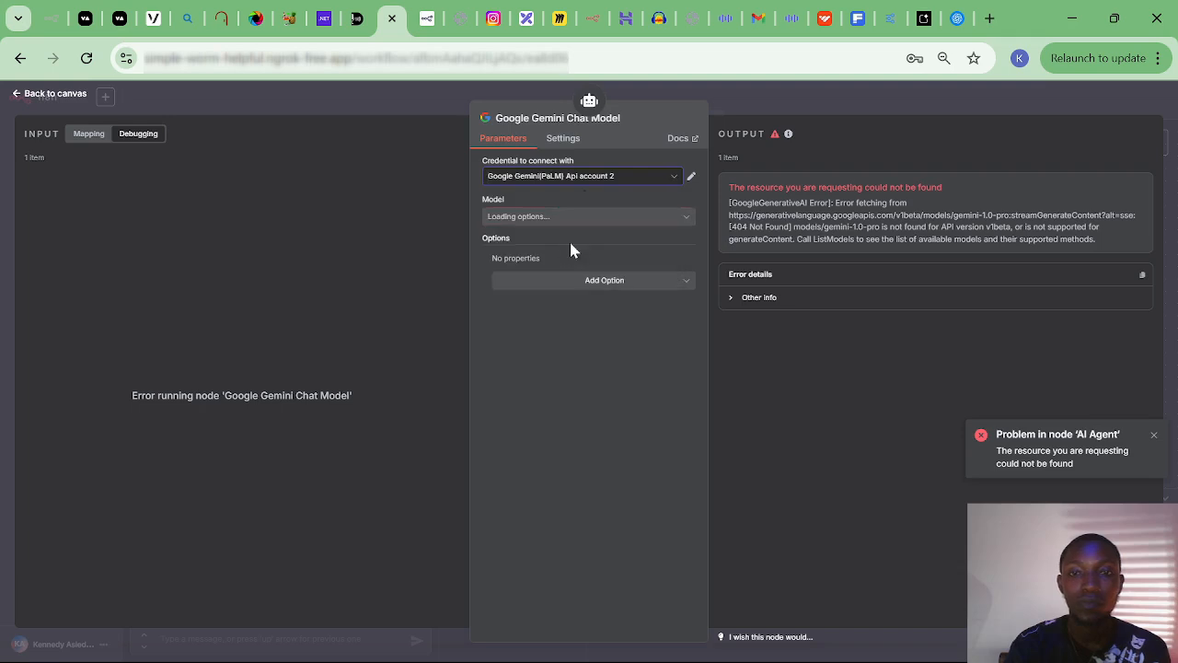
{"action": "left_click", "coordinate": [681, 222]}
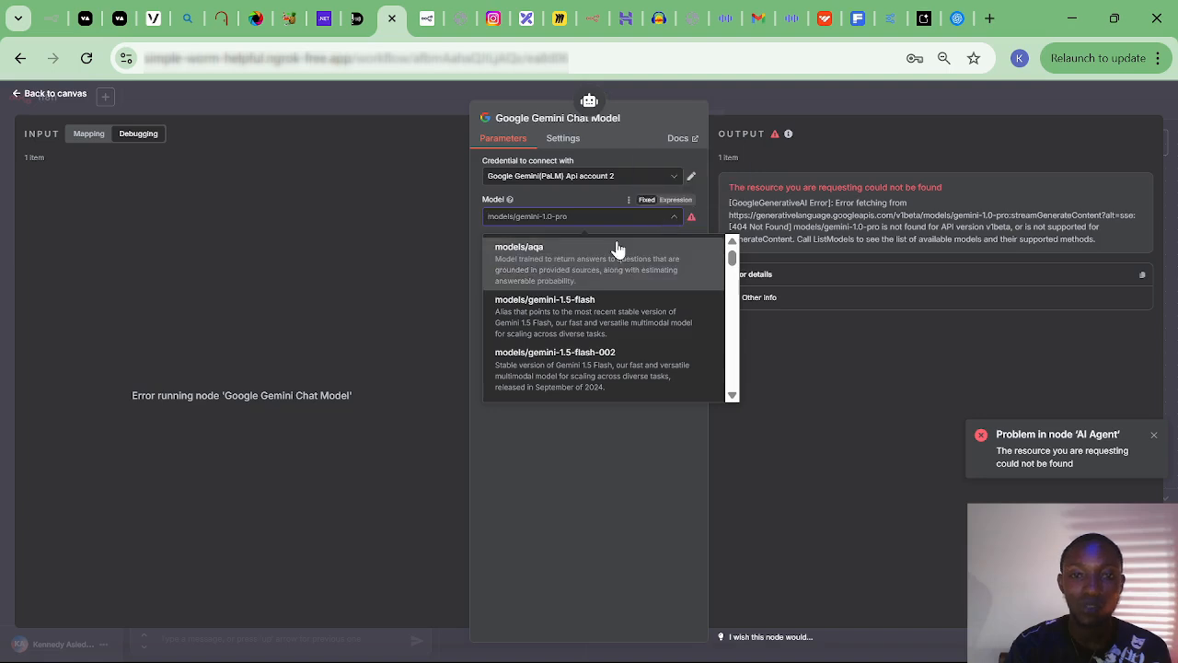
{"action": "left_click", "coordinate": [603, 371]}
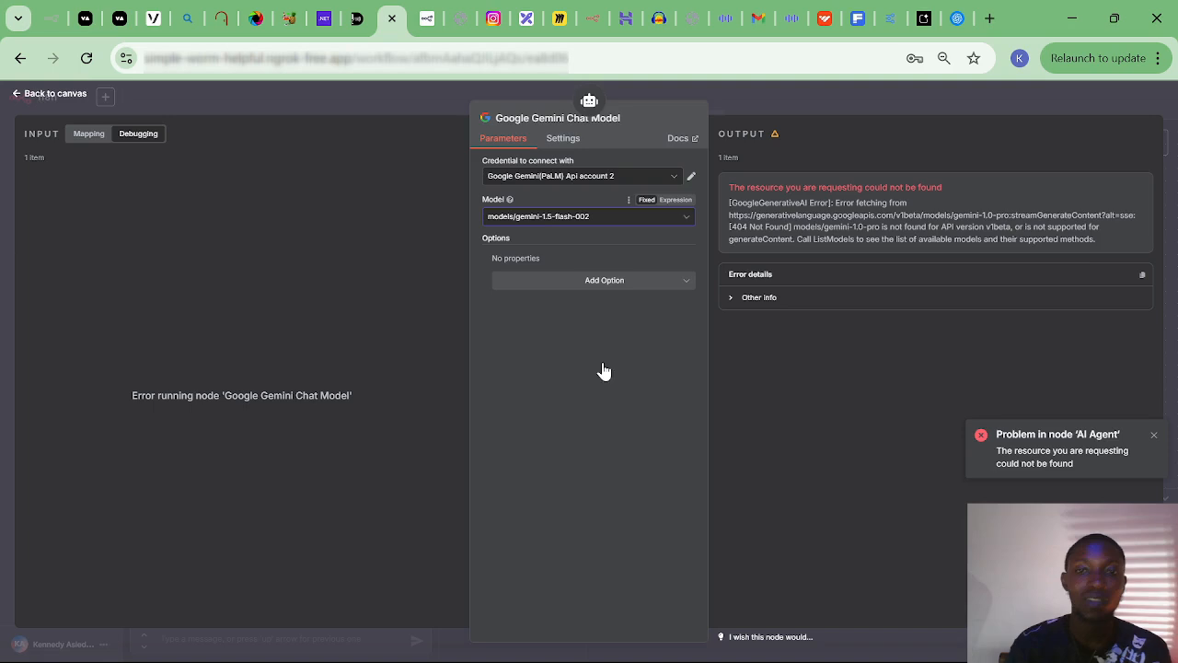
{"action": "left_click", "coordinate": [61, 96]}
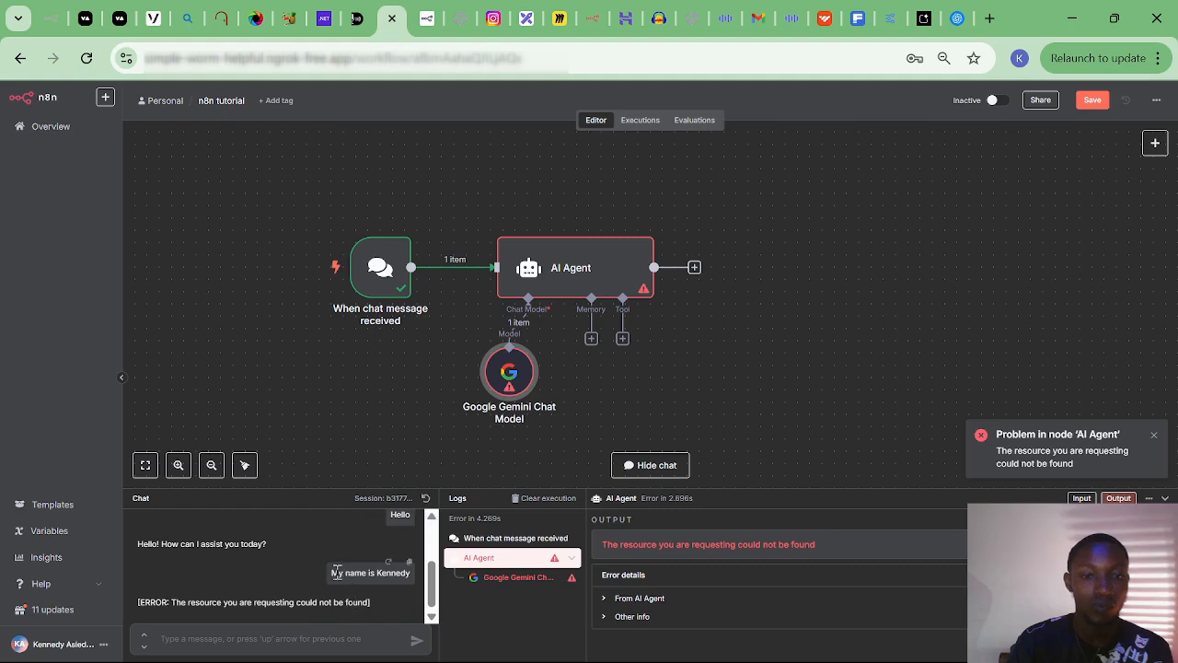
Resend the name introduction, then ask the agent 'What is name'.
{"action": "left_click", "coordinate": [410, 565]}
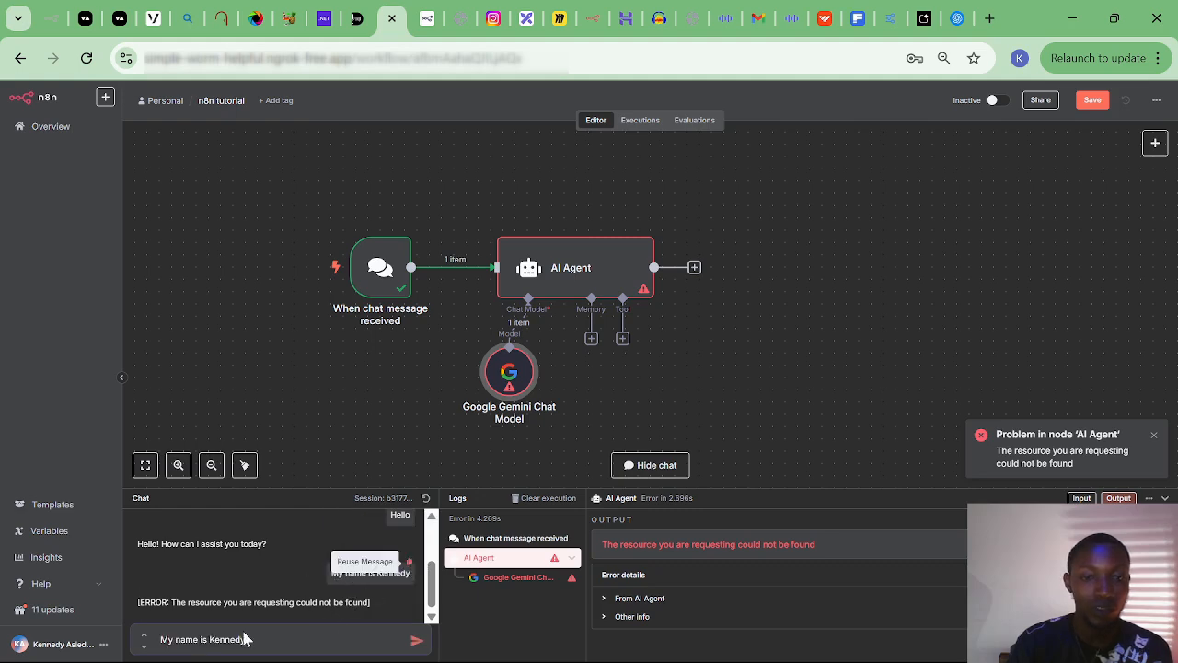
{"action": "left_click", "coordinate": [410, 641]}
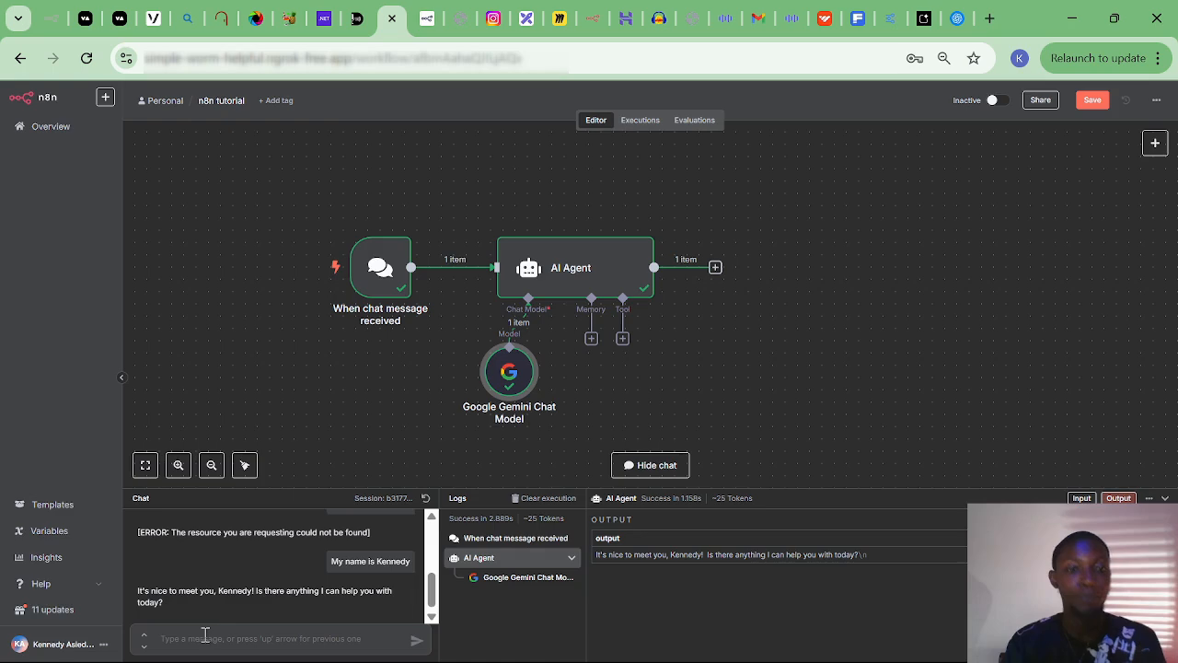
{"action": "type", "text": "What"}
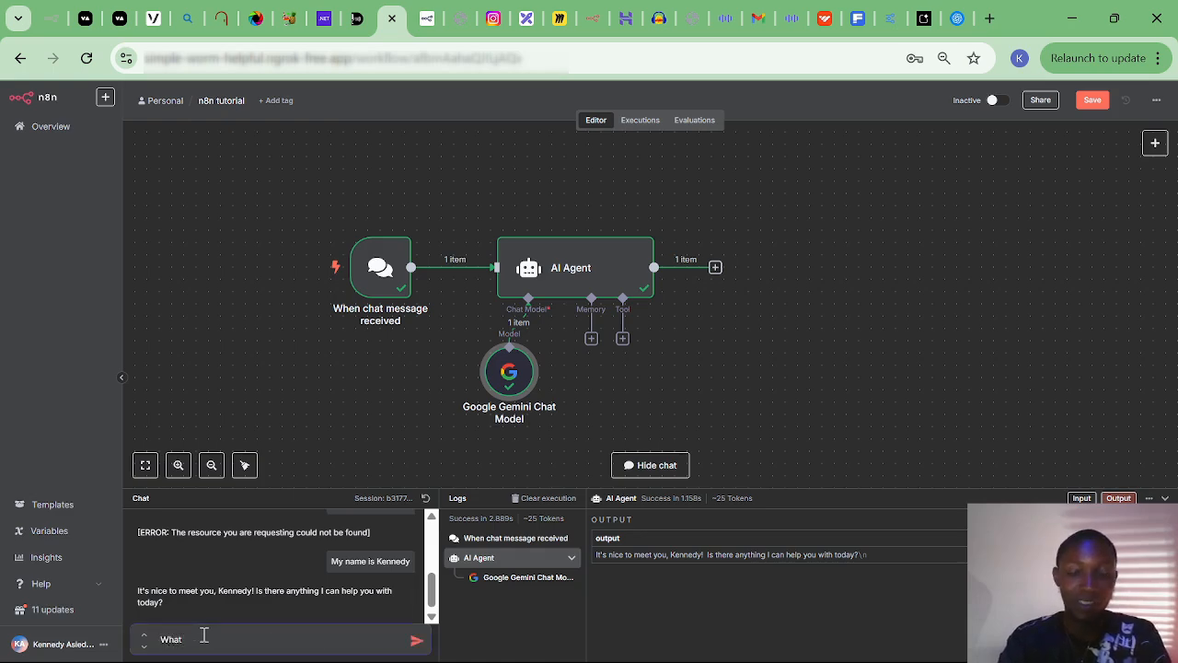
{"action": "type", "text": " is name"}
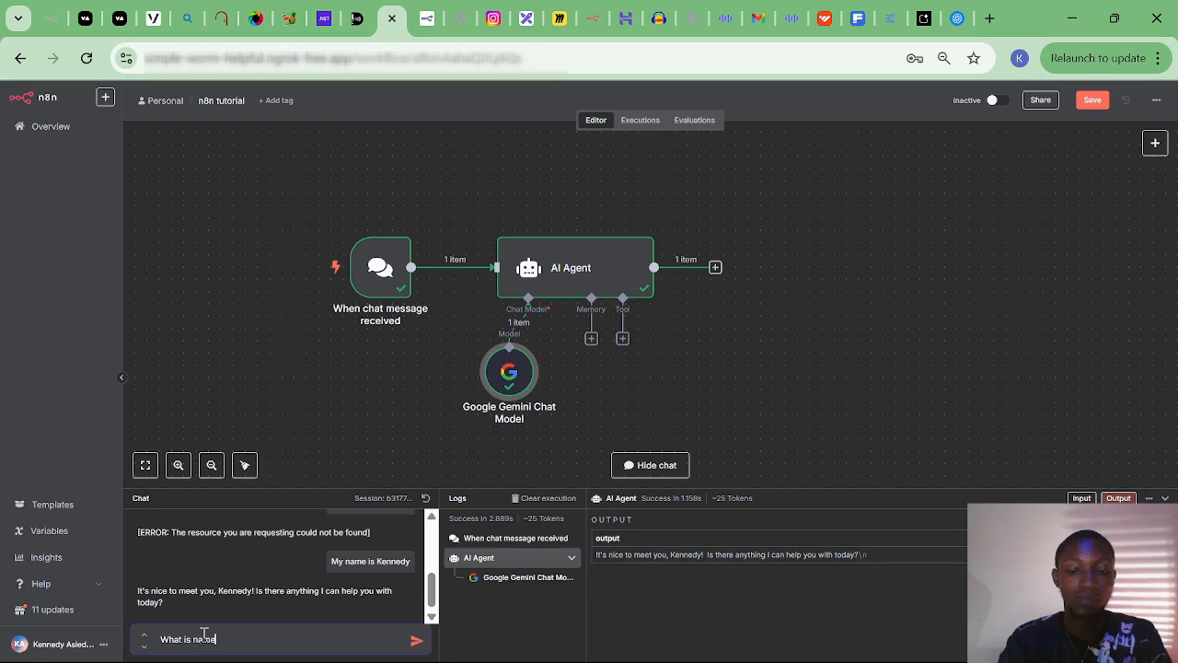
{"action": "key", "text": "Return"}
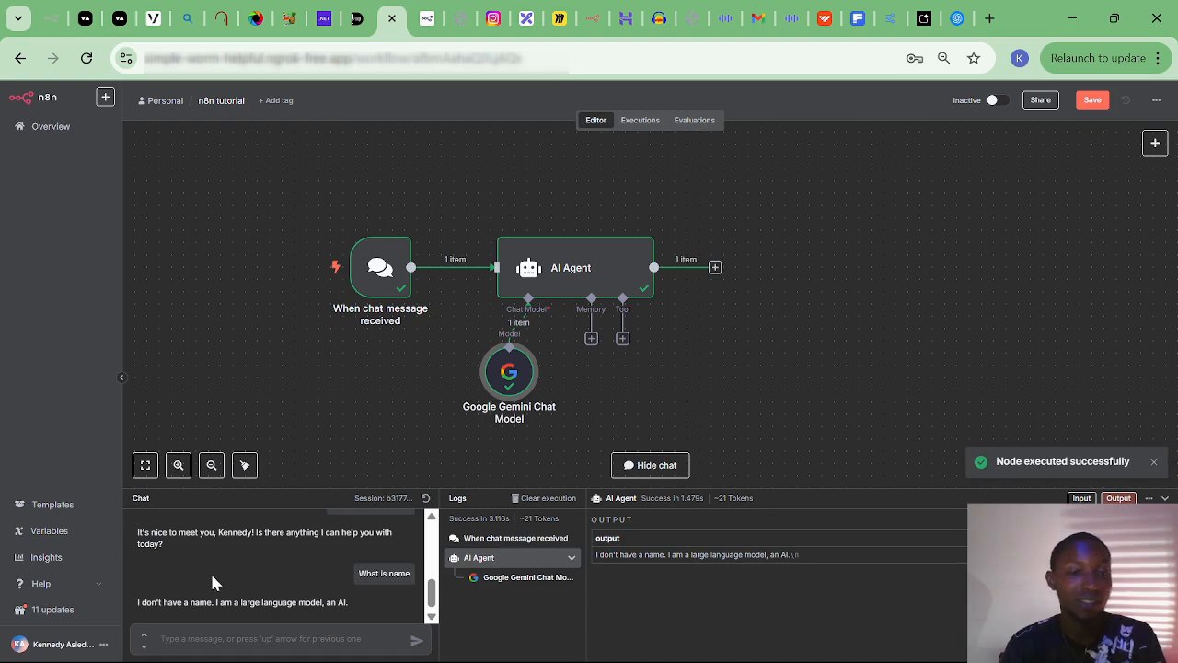
Resend the question corrected to 'What is my name'.
{"action": "mouse_move", "coordinate": [402, 572]}
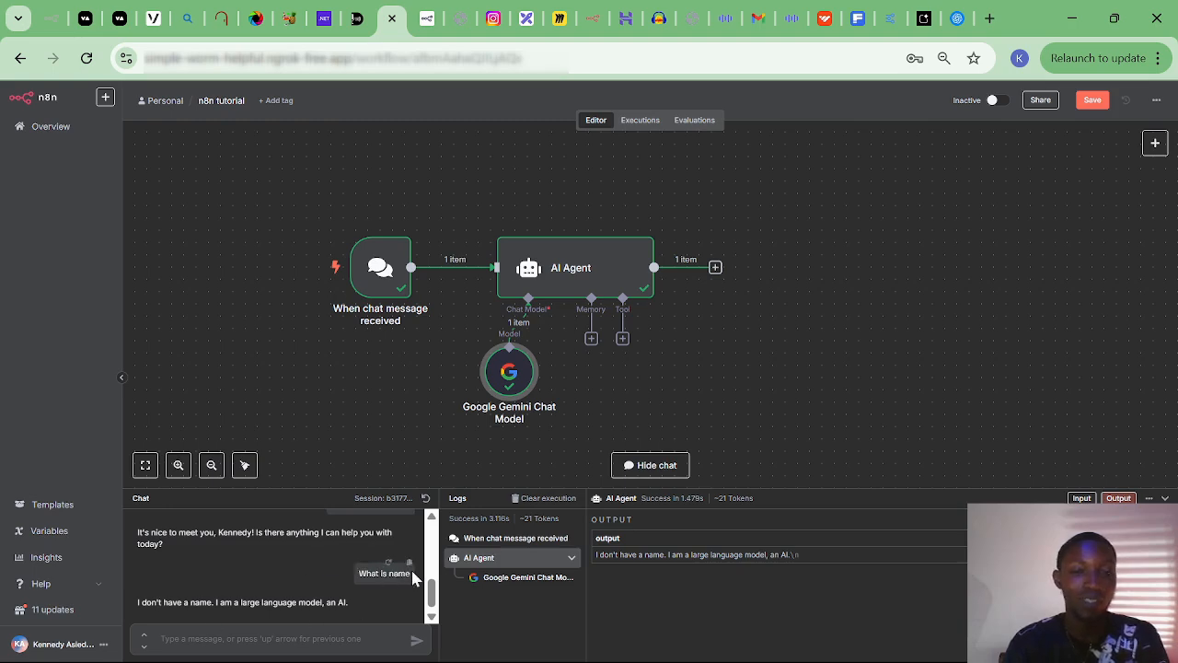
{"action": "left_click", "coordinate": [410, 563]}
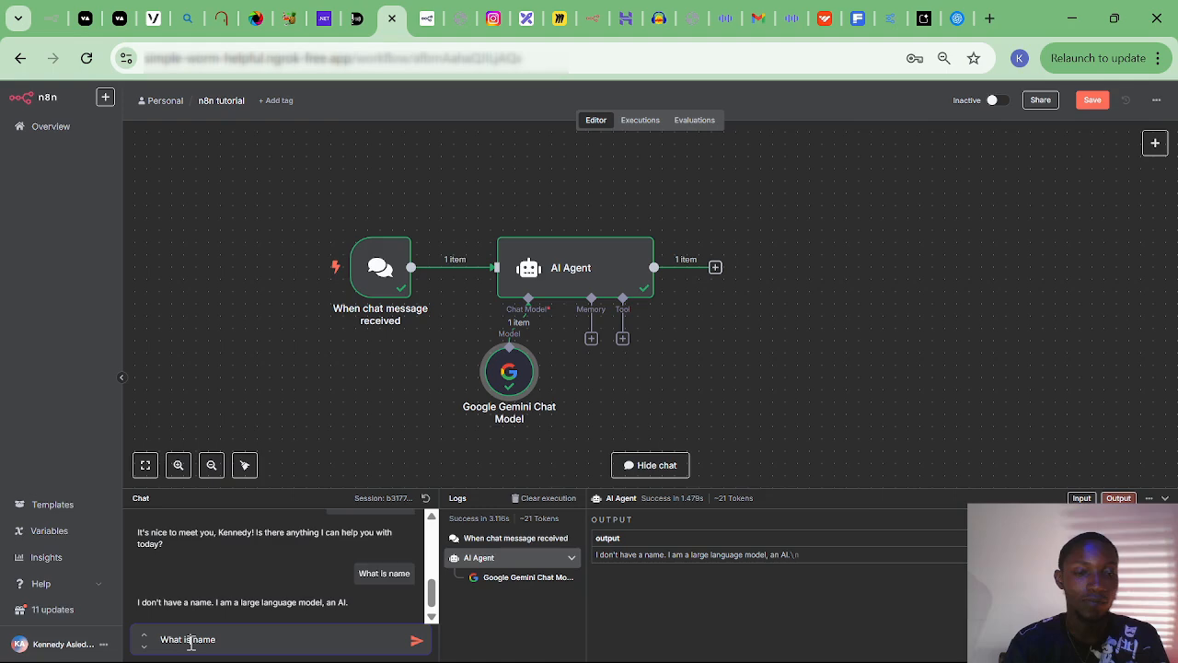
{"action": "left_click", "coordinate": [190, 643]}
{"action": "type", "text": "my"}
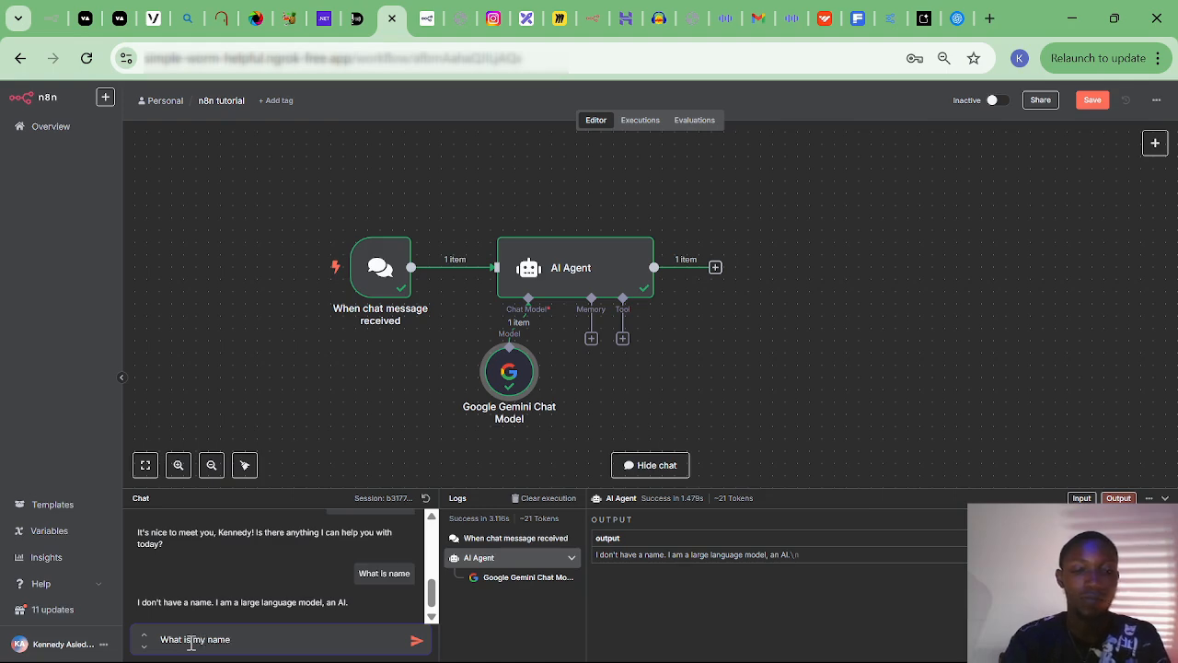
{"action": "key", "text": "Return"}
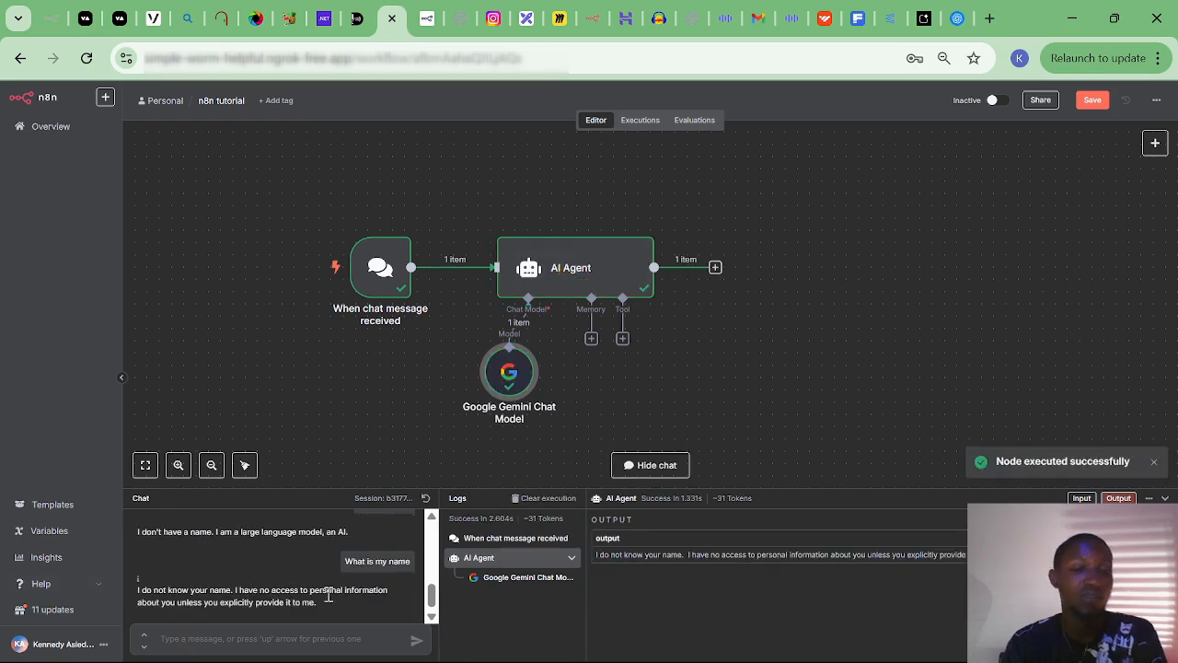
Attach a Simple Memory node with the default context window of 5 to the AI Agent and position it.
{"action": "left_click", "coordinate": [591, 339]}
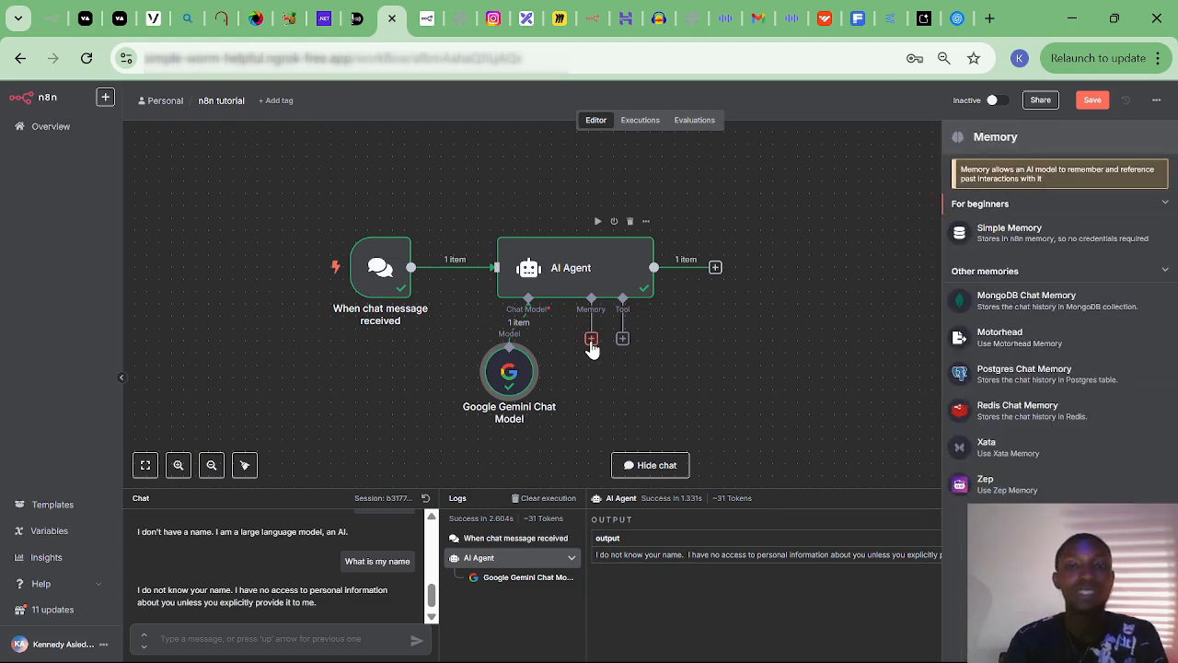
{"action": "left_click", "coordinate": [1029, 234]}
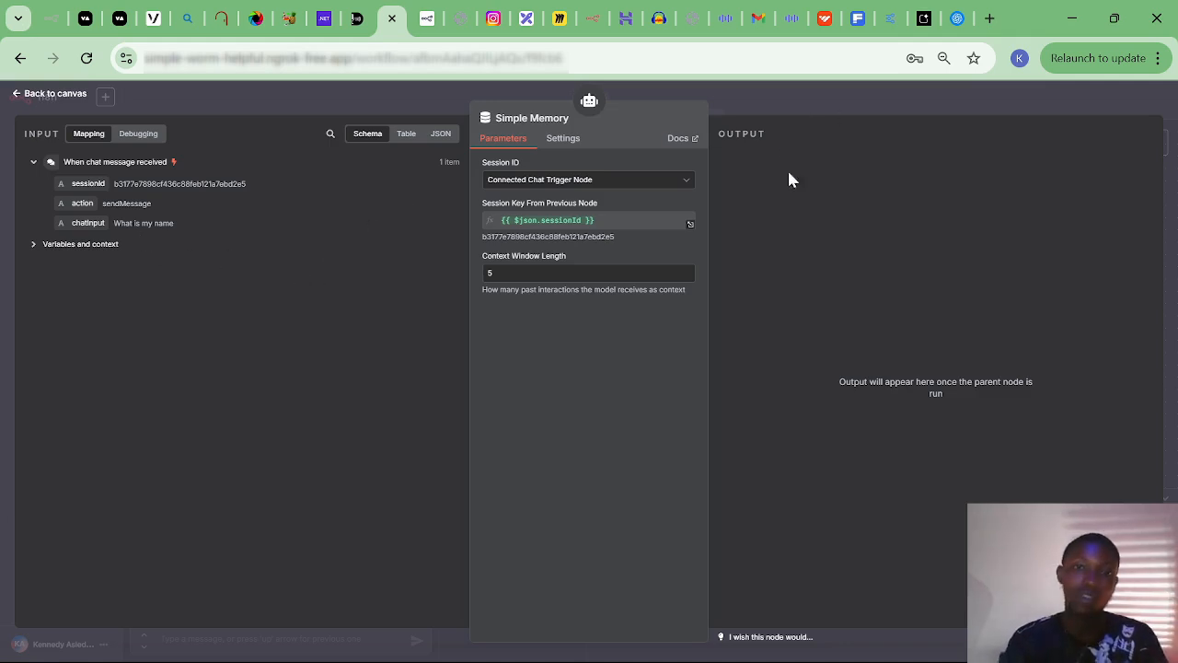
{"action": "left_click", "coordinate": [35, 94]}
{"action": "mouse_move", "coordinate": [594, 417]}
{"action": "left_mouse_down"}
{"action": "mouse_move", "coordinate": [618, 397]}
{"action": "mouse_move", "coordinate": [605, 403]}
{"action": "left_mouse_up"}
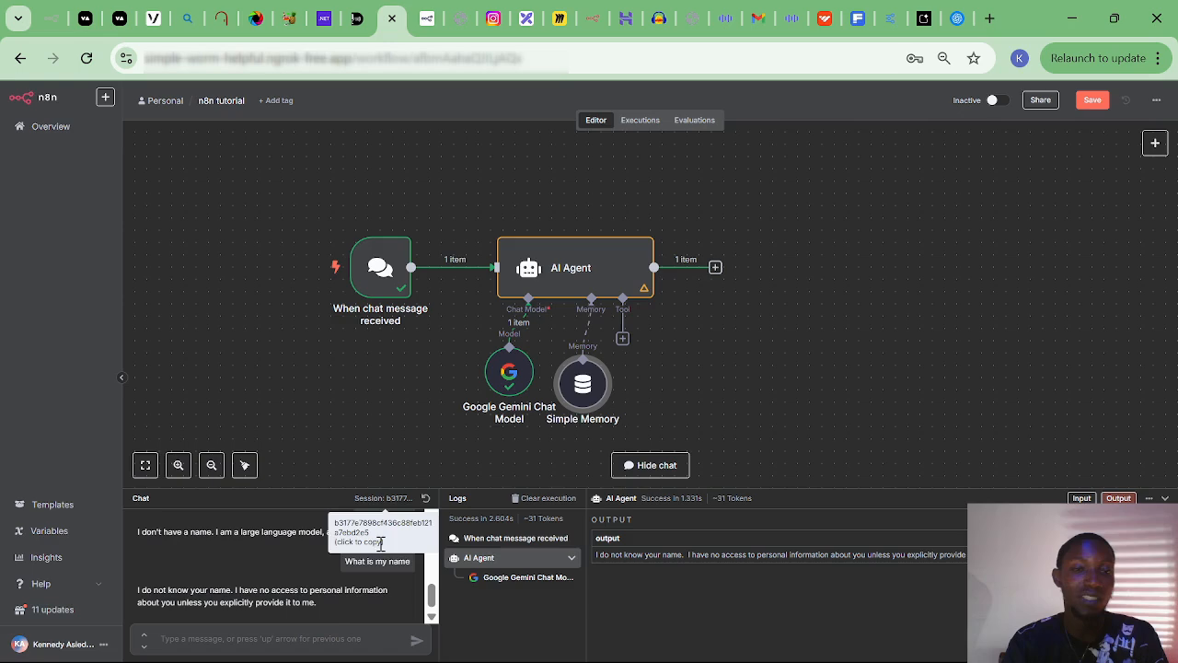
Resend the earlier name introduction message to the agent.
{"action": "scroll", "coordinate": [281, 547], "scroll_direction": "up", "scroll_amount": 3}
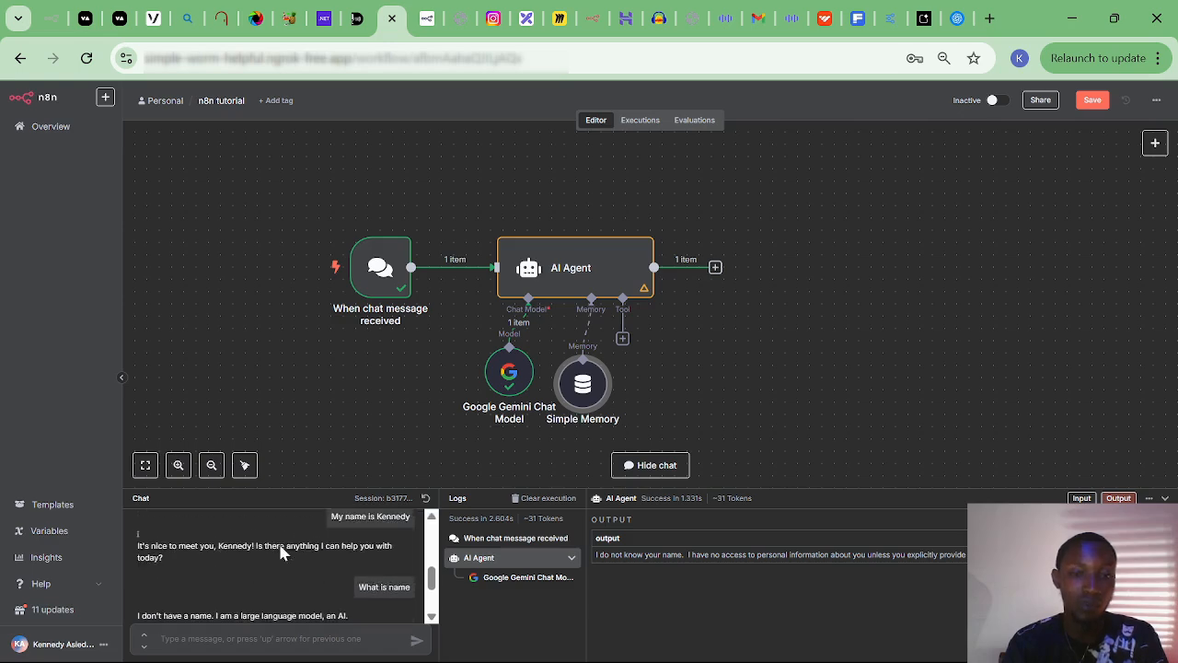
{"action": "scroll", "coordinate": [281, 550], "scroll_direction": "up", "scroll_amount": 3}
{"action": "left_click", "coordinate": [366, 544]}
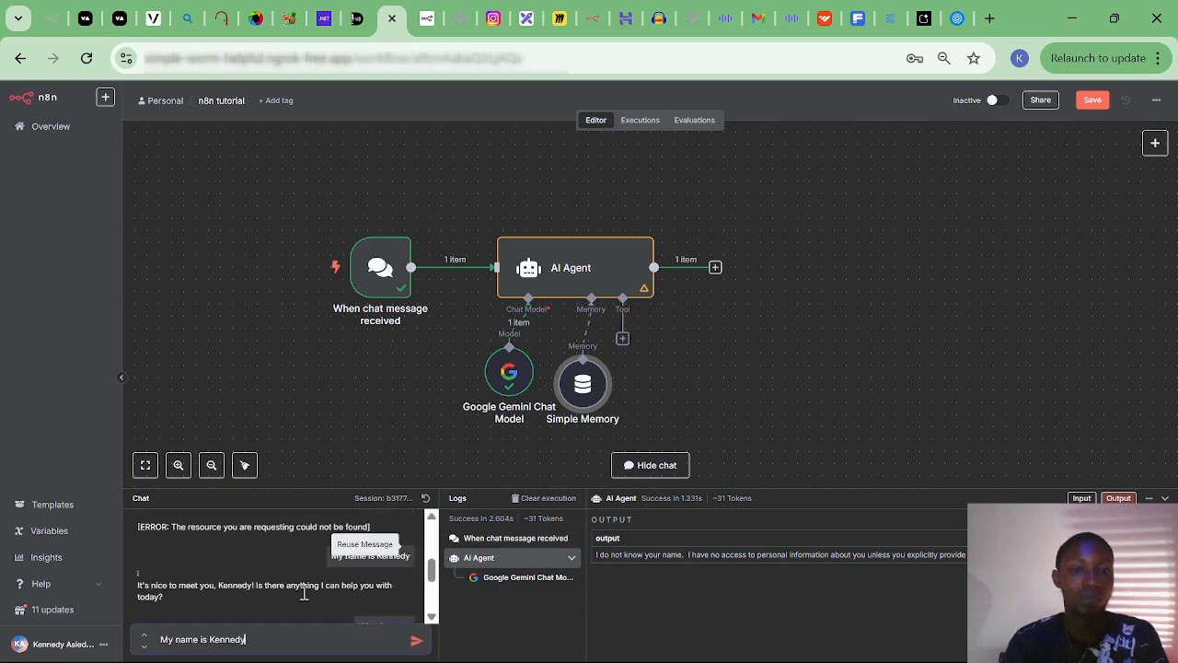
{"action": "left_click", "coordinate": [416, 641]}
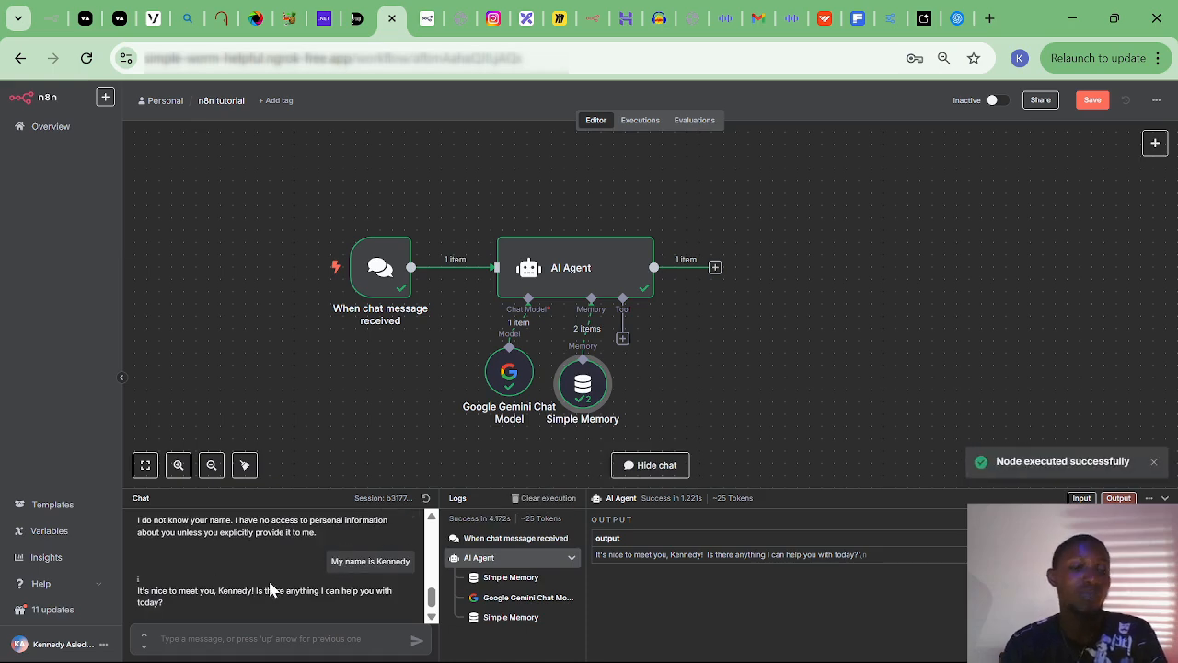
Resend 'What is my name' so the agent recalls the name, and nudge the Simple Memory node up.
{"action": "scroll", "coordinate": [324, 552], "scroll_direction": "up", "scroll_amount": 2}
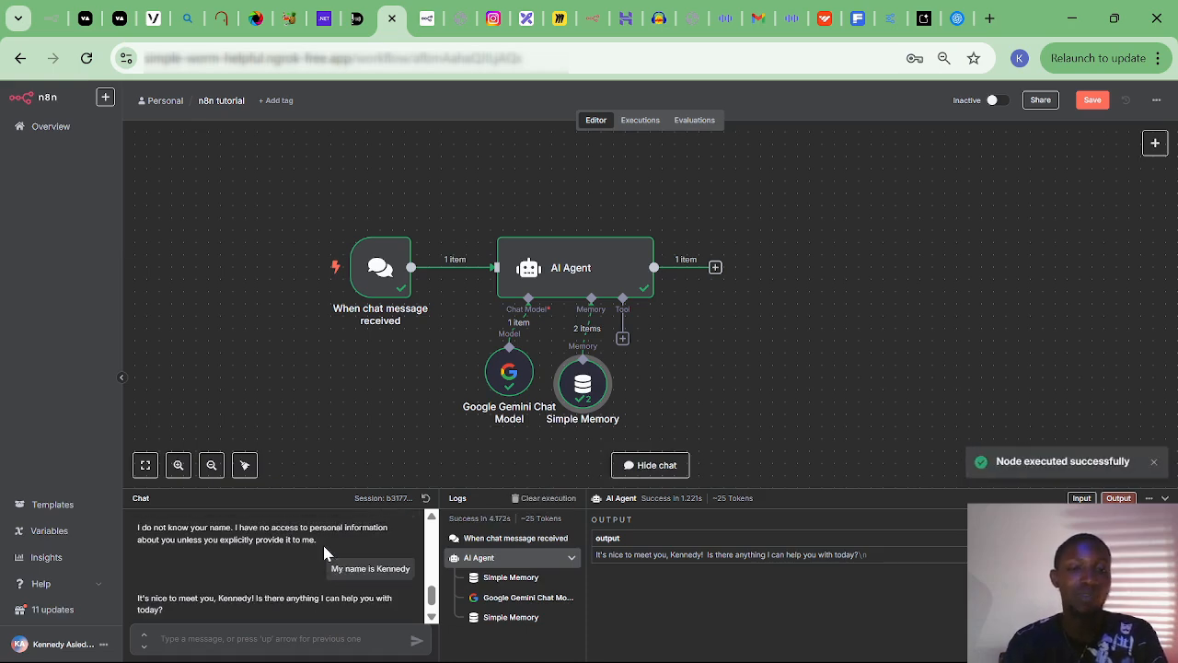
{"action": "scroll", "coordinate": [324, 552], "scroll_direction": "up", "scroll_amount": 2}
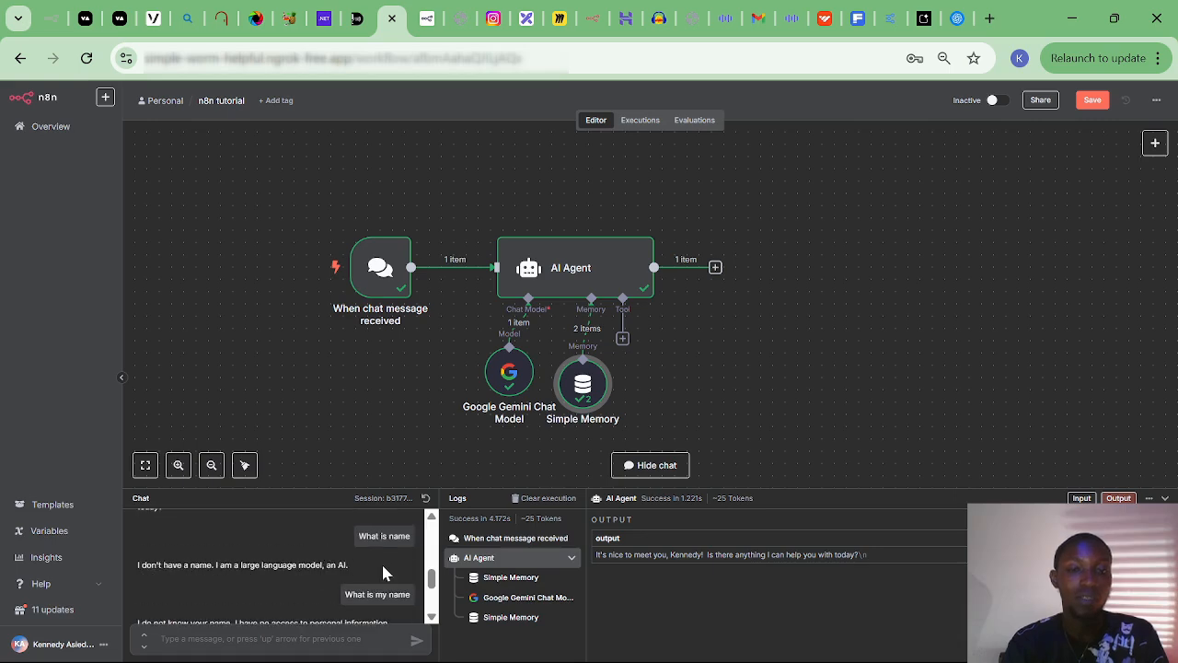
{"action": "left_click", "coordinate": [409, 584]}
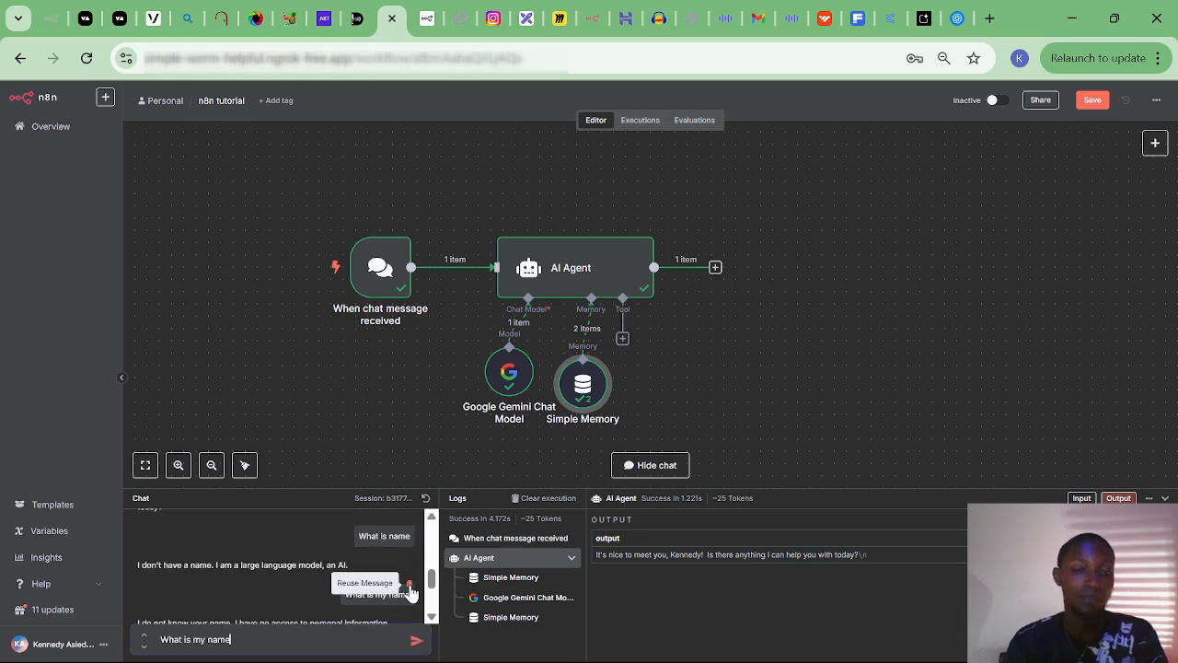
{"action": "left_click", "coordinate": [416, 642]}
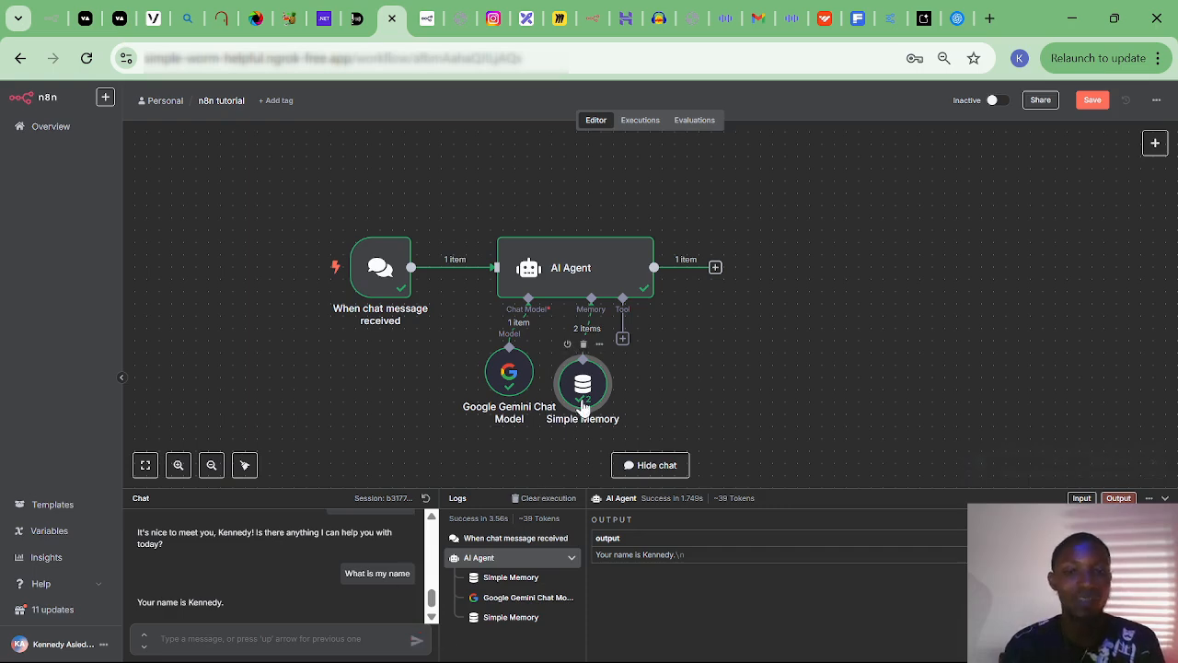
{"action": "left_click_drag", "start_coordinate": [583, 383], "coordinate": [582, 370]}
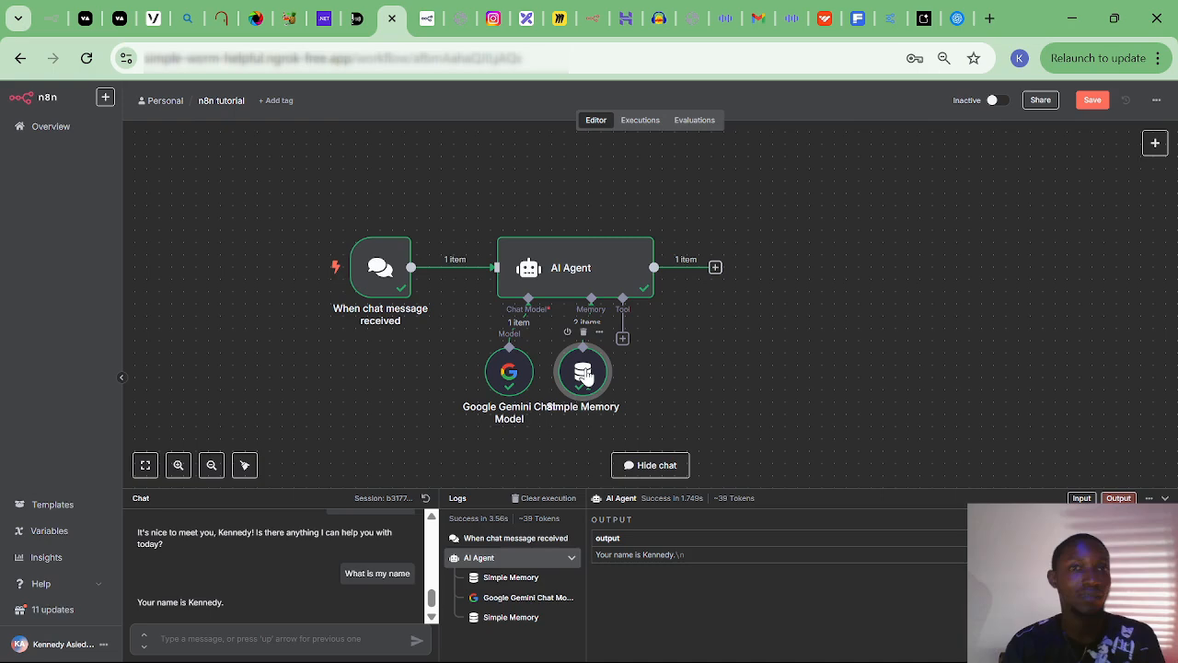
{"action": "double_click", "coordinate": [584, 373]}
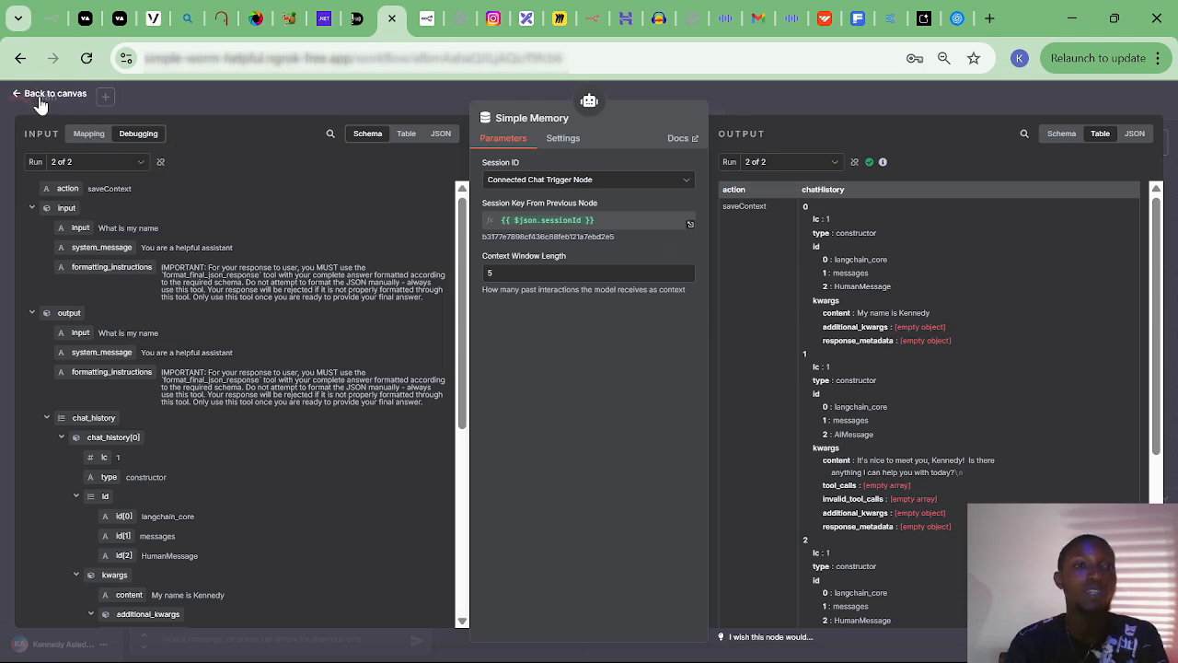
{"action": "left_click", "coordinate": [40, 97]}
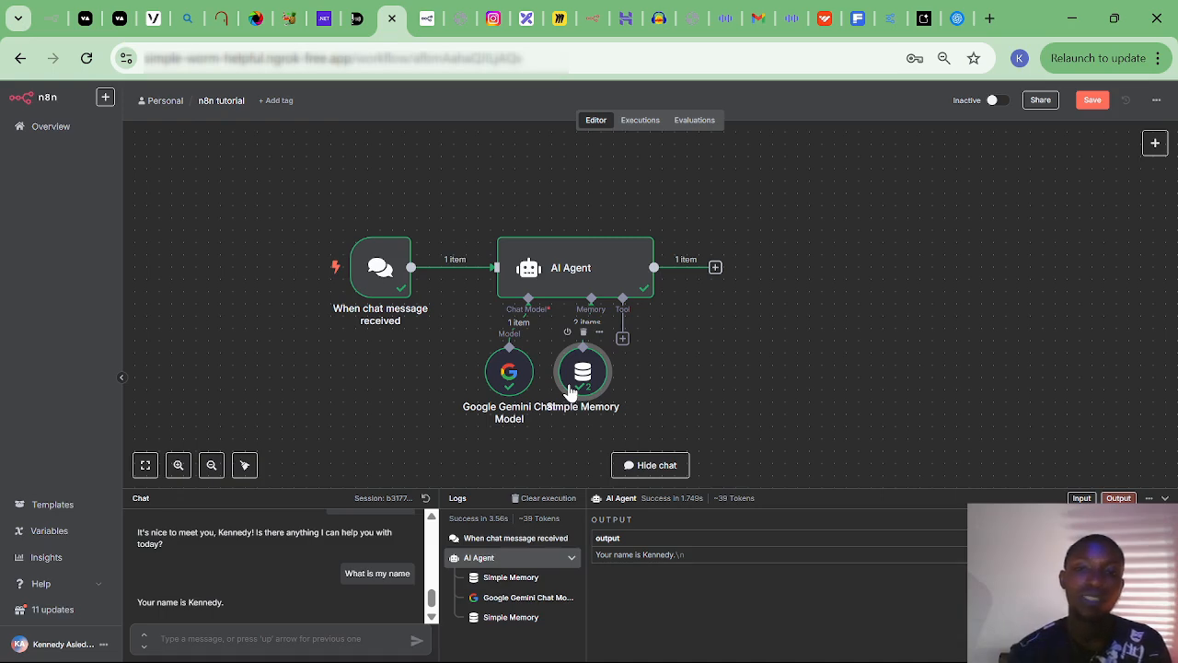
Open the AI Agent's Tools list and browse down to tools like GitHub, GitLab and Gmail Tool.
{"action": "left_click", "coordinate": [622, 339]}
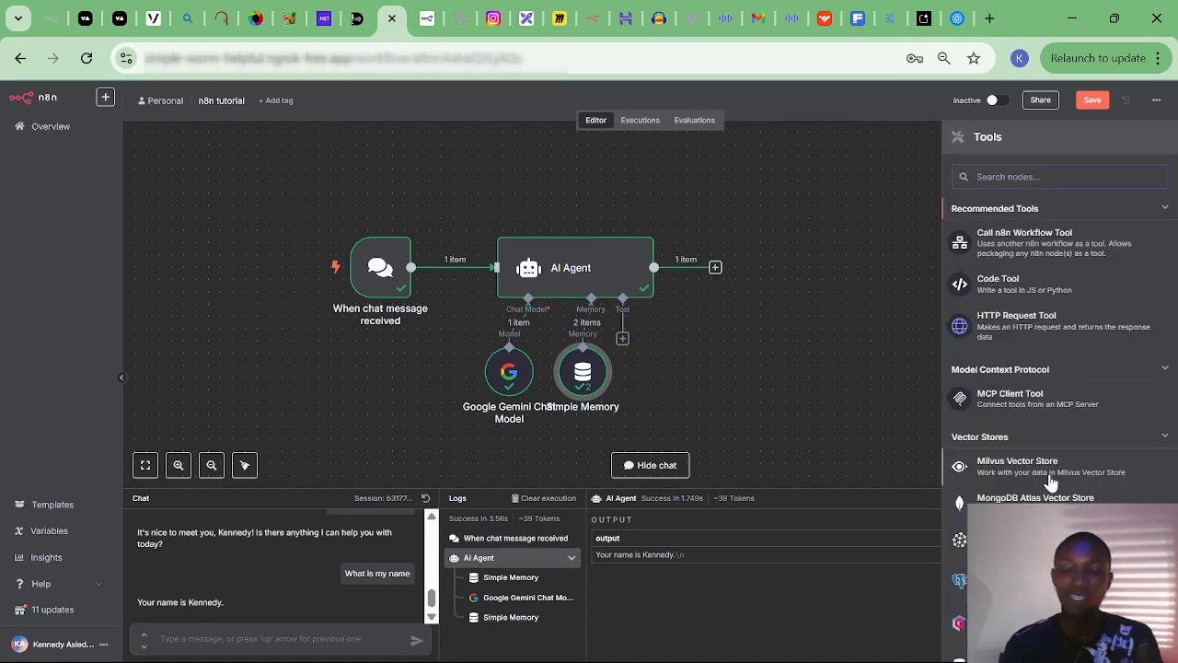
{"action": "scroll", "coordinate": [1050, 483], "scroll_direction": "down", "scroll_amount": 10}
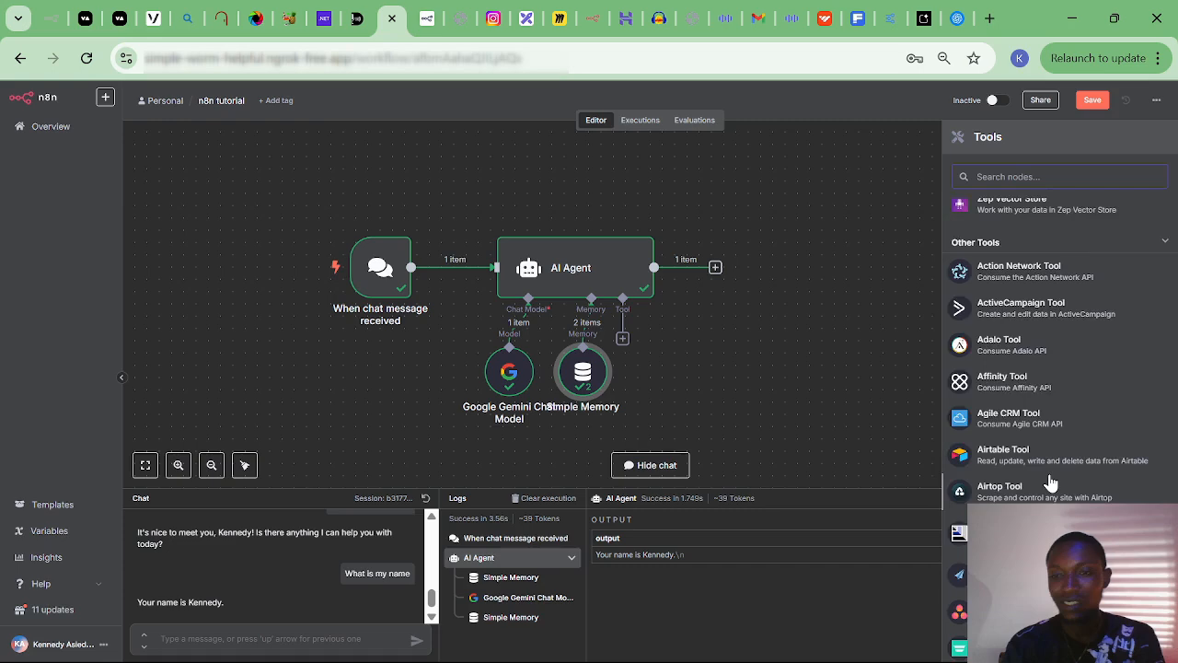
{"action": "scroll", "coordinate": [1050, 483], "scroll_direction": "down", "scroll_amount": 15}
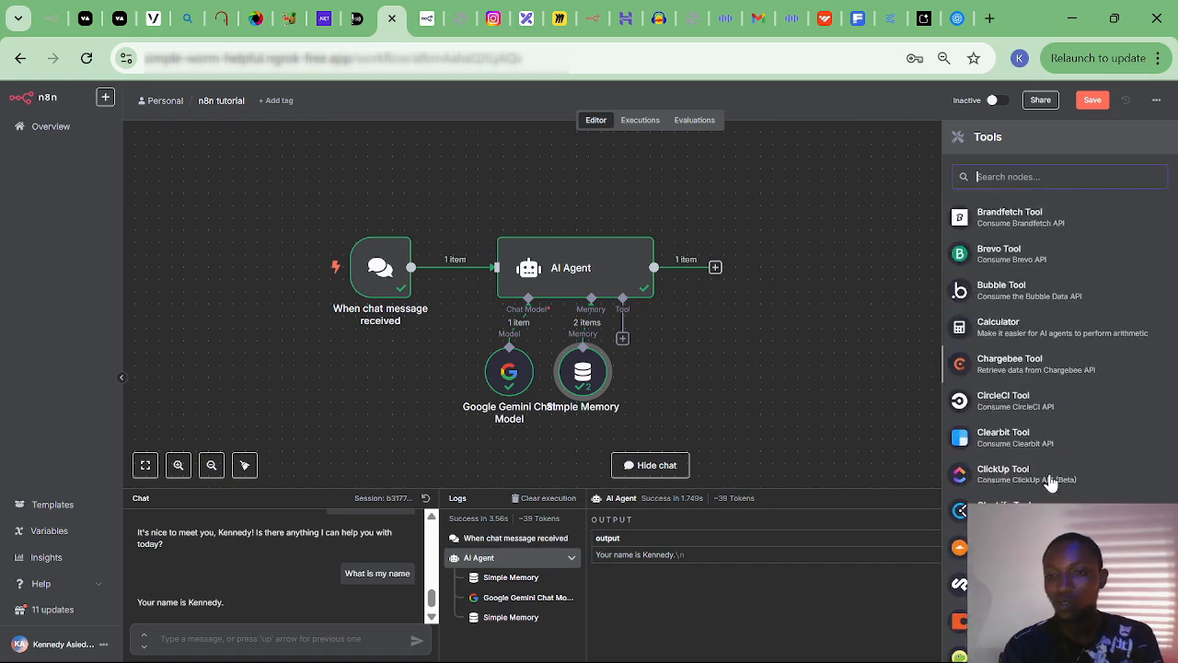
{"action": "scroll", "coordinate": [1050, 483], "scroll_direction": "down", "scroll_amount": 15}
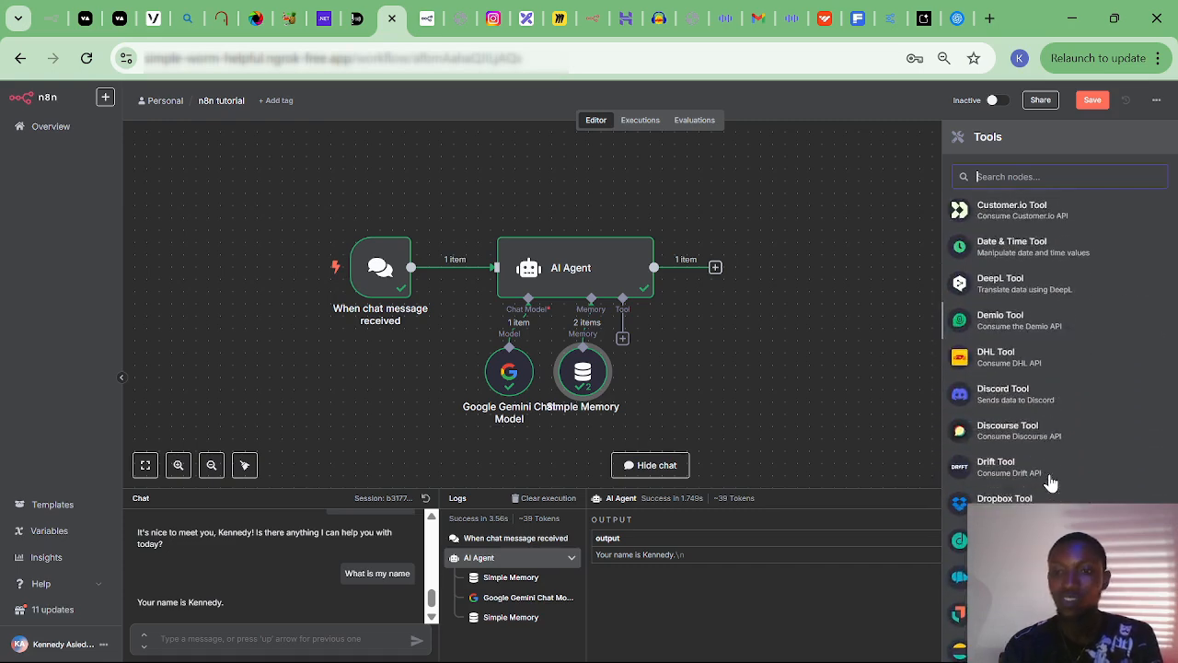
{"action": "scroll", "coordinate": [1050, 484], "scroll_direction": "down", "scroll_amount": 3}
{"action": "scroll", "coordinate": [1050, 483], "scroll_direction": "up", "scroll_amount": 2}
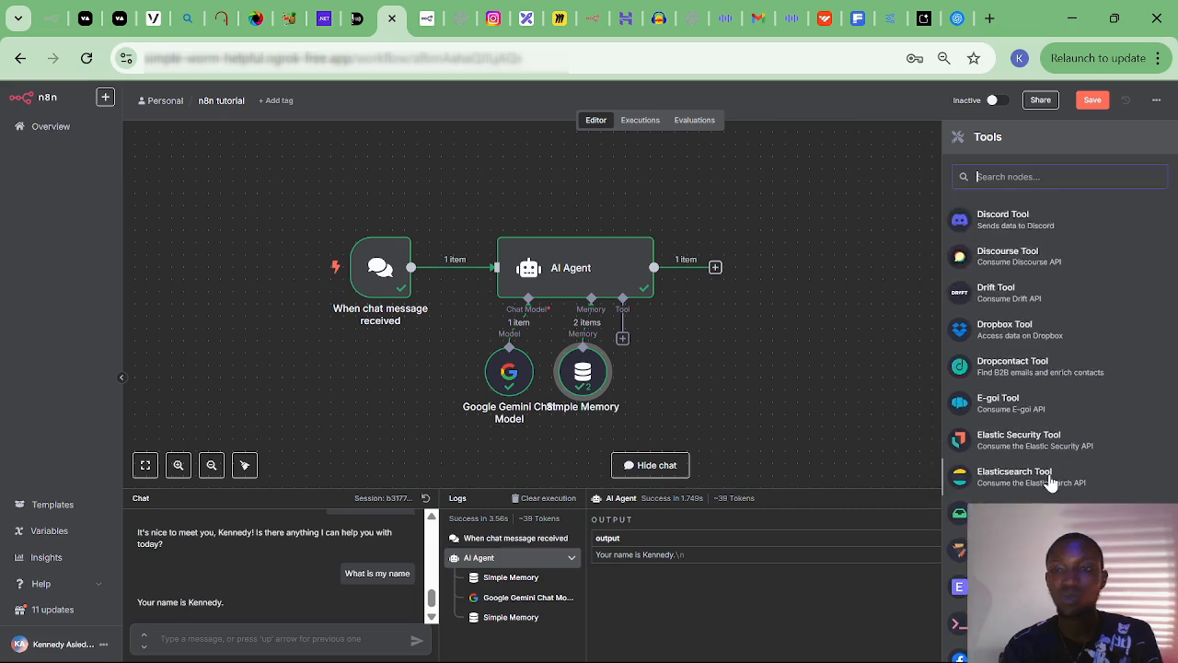
{"action": "scroll", "coordinate": [1050, 483], "scroll_direction": "down", "scroll_amount": 10}
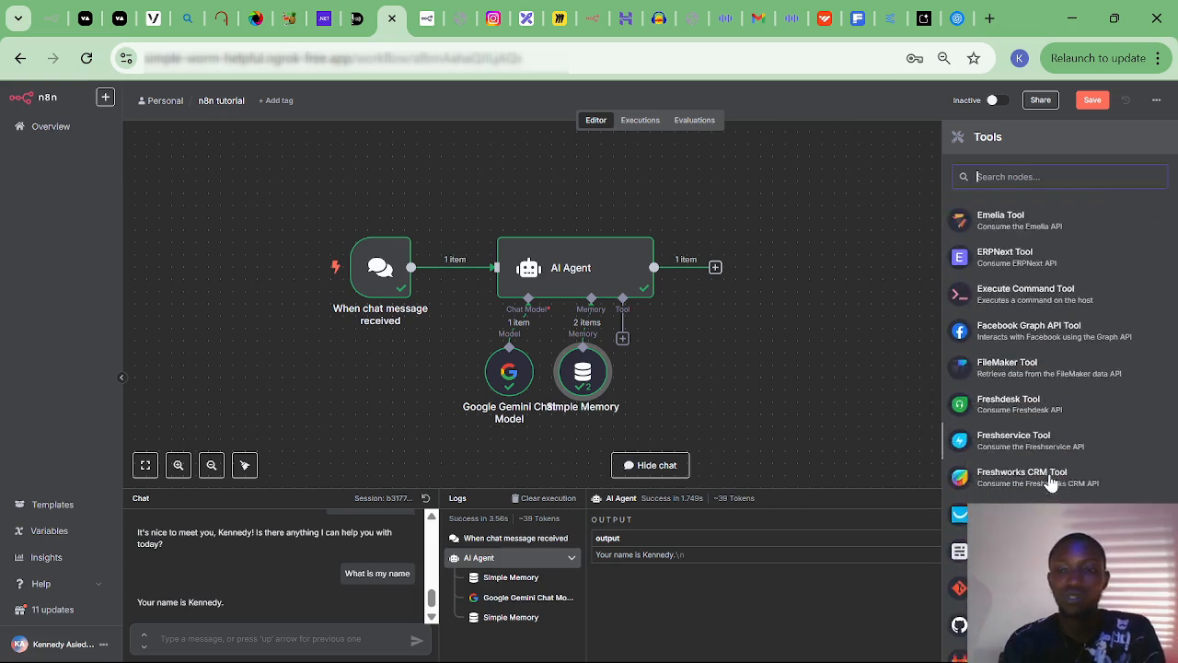
{"action": "scroll", "coordinate": [1050, 483], "scroll_direction": "down", "scroll_amount": 10}
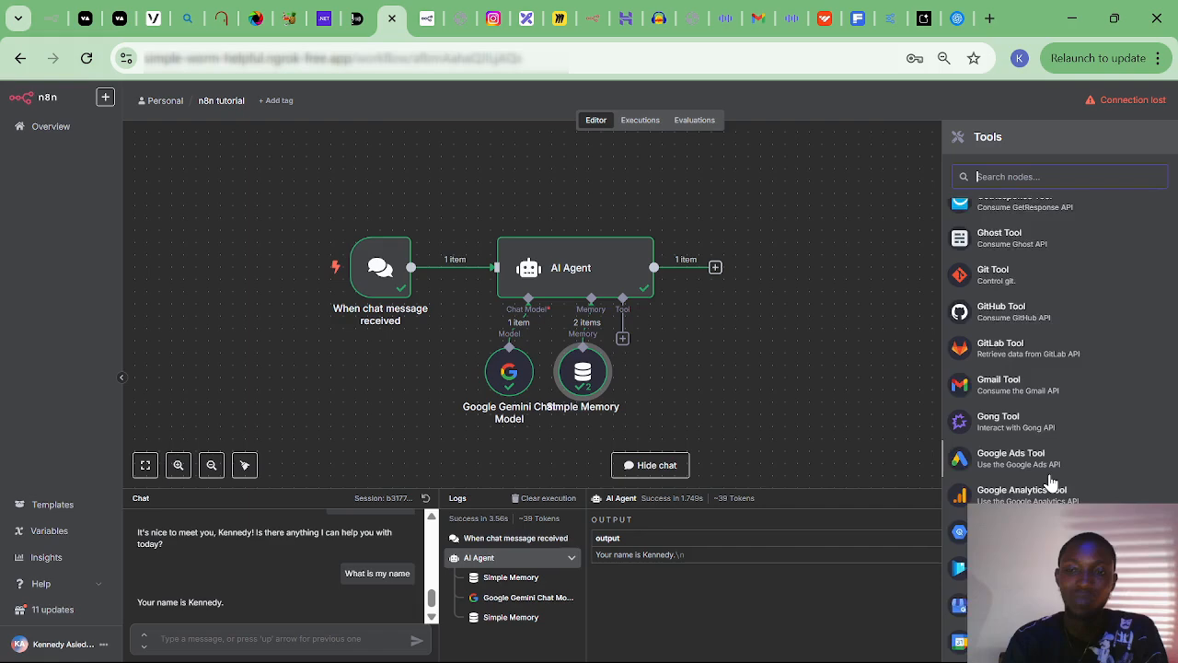
{"action": "scroll", "coordinate": [1050, 483], "scroll_direction": "down", "scroll_amount": 2}
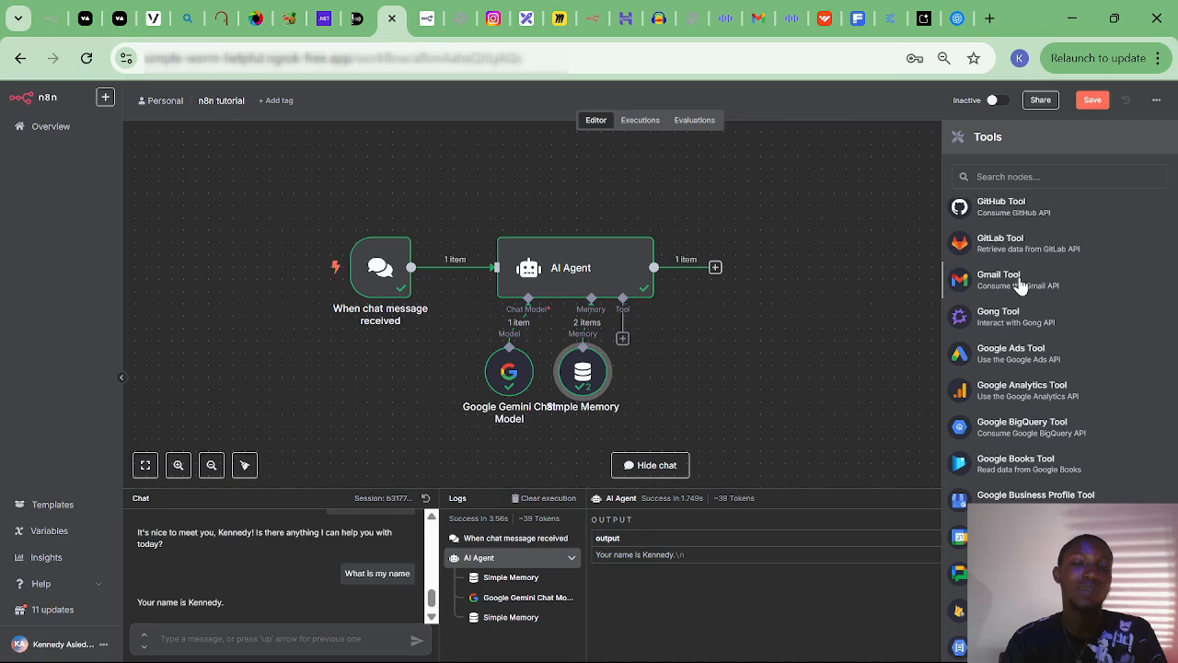
Add a Gmail Tool to the AI Agent and begin a new Gmail OAuth2 credential.
{"action": "left_click", "coordinate": [1020, 282]}
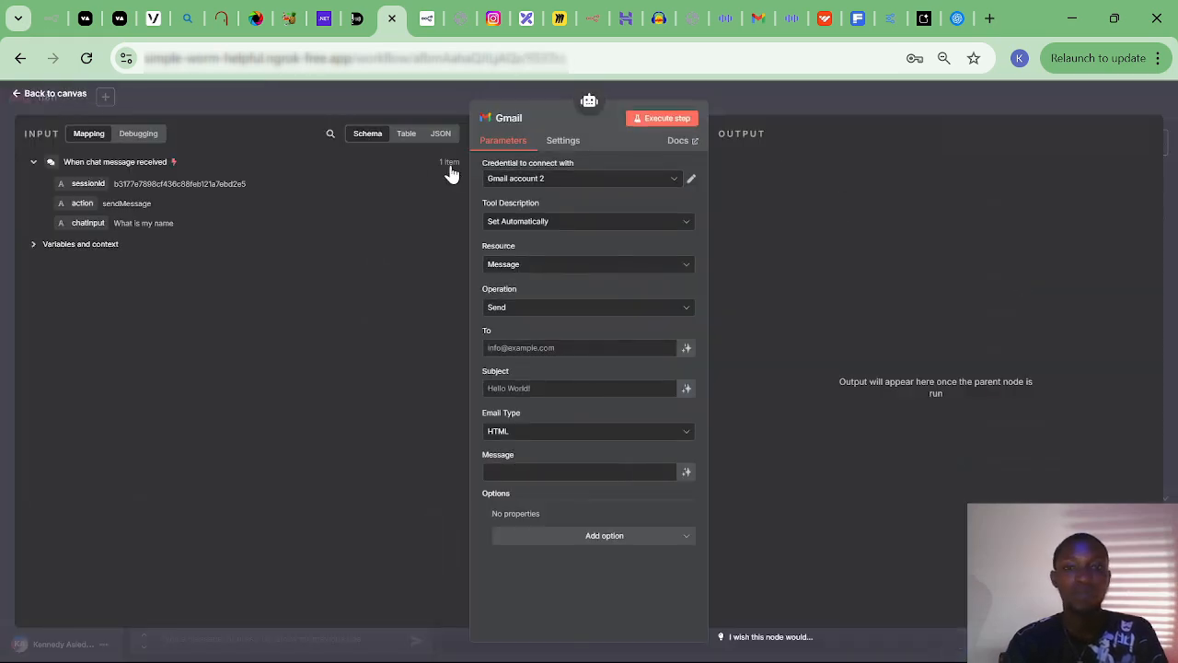
{"action": "left_click", "coordinate": [549, 187]}
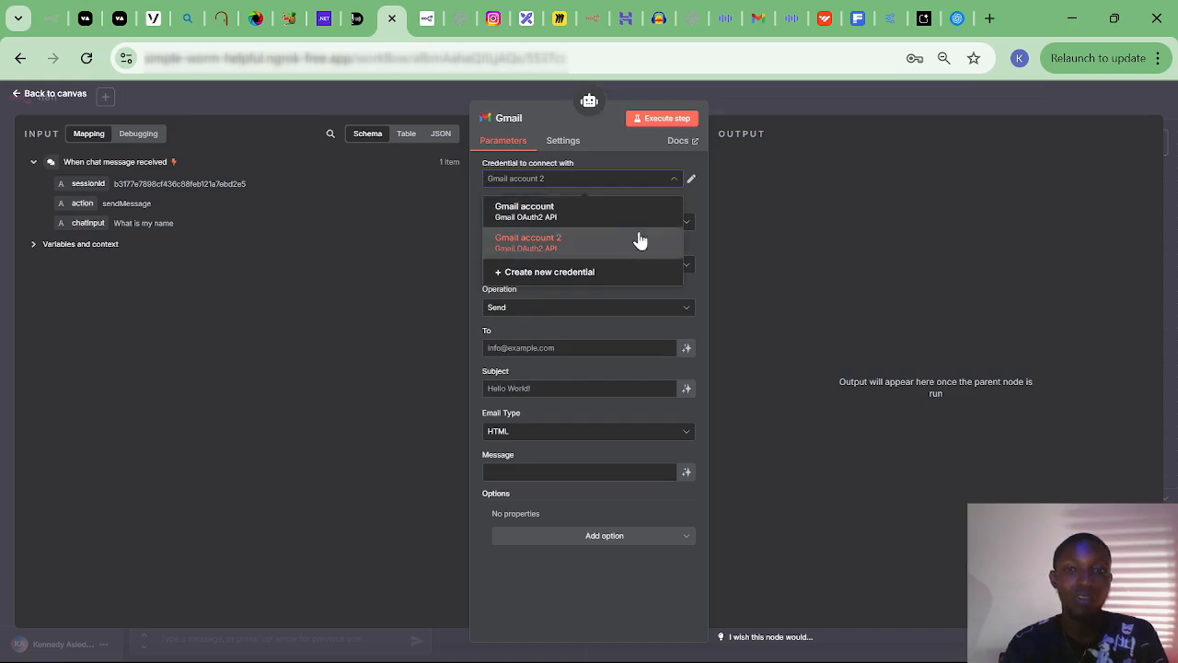
{"action": "left_click", "coordinate": [589, 272]}
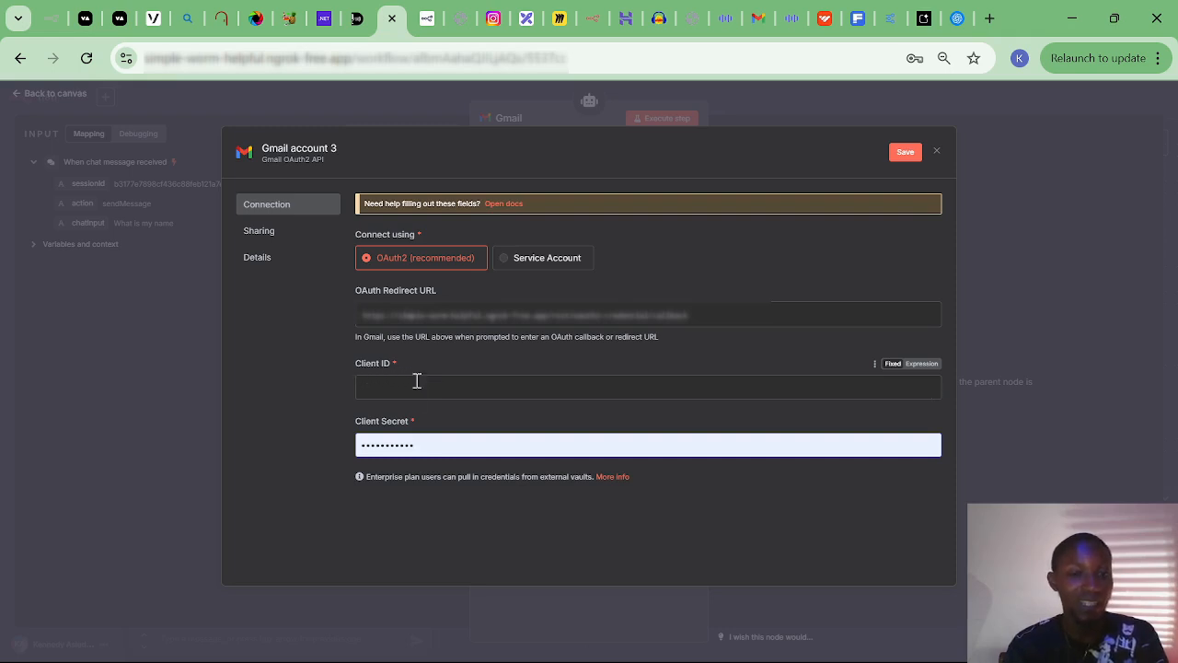
In Google Cloud Console, open the New Project form, prefilled as My Project 42477.
{"action": "left_click", "coordinate": [894, 22]}
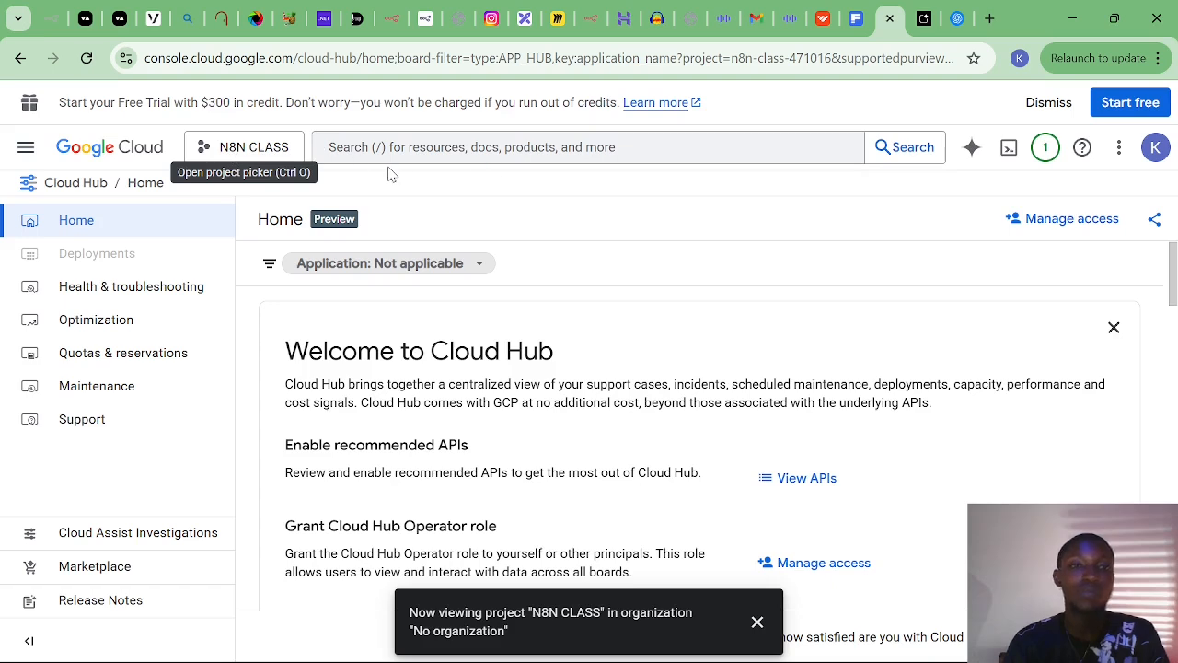
{"action": "left_click", "coordinate": [256, 152]}
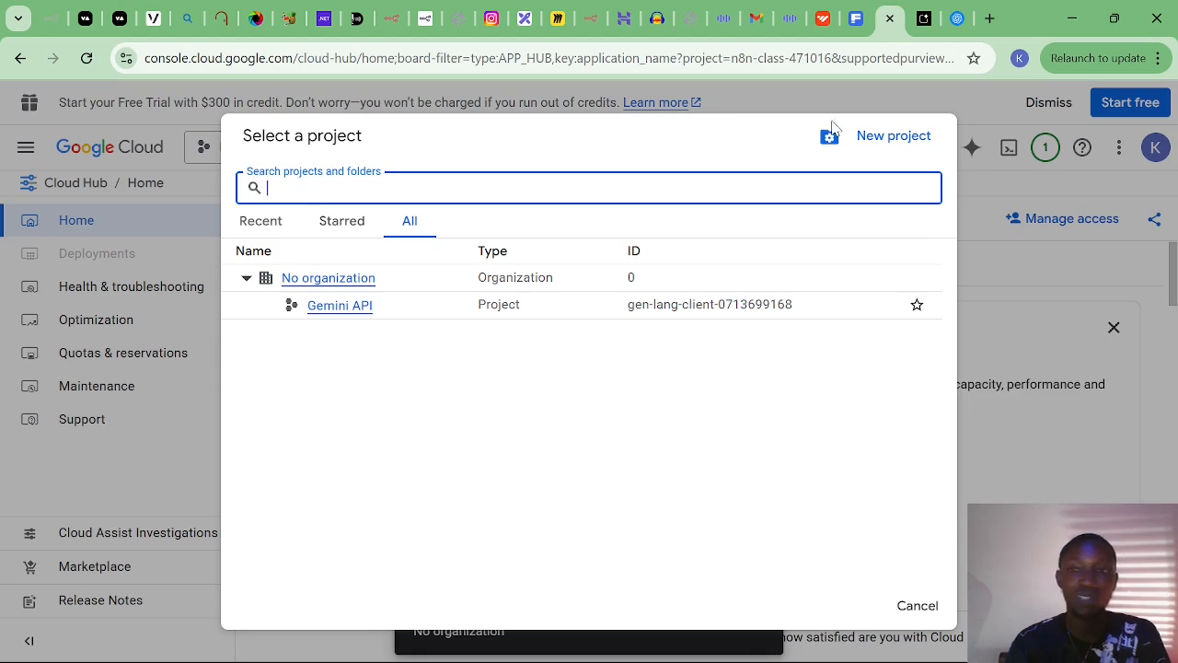
{"action": "left_click", "coordinate": [882, 143]}
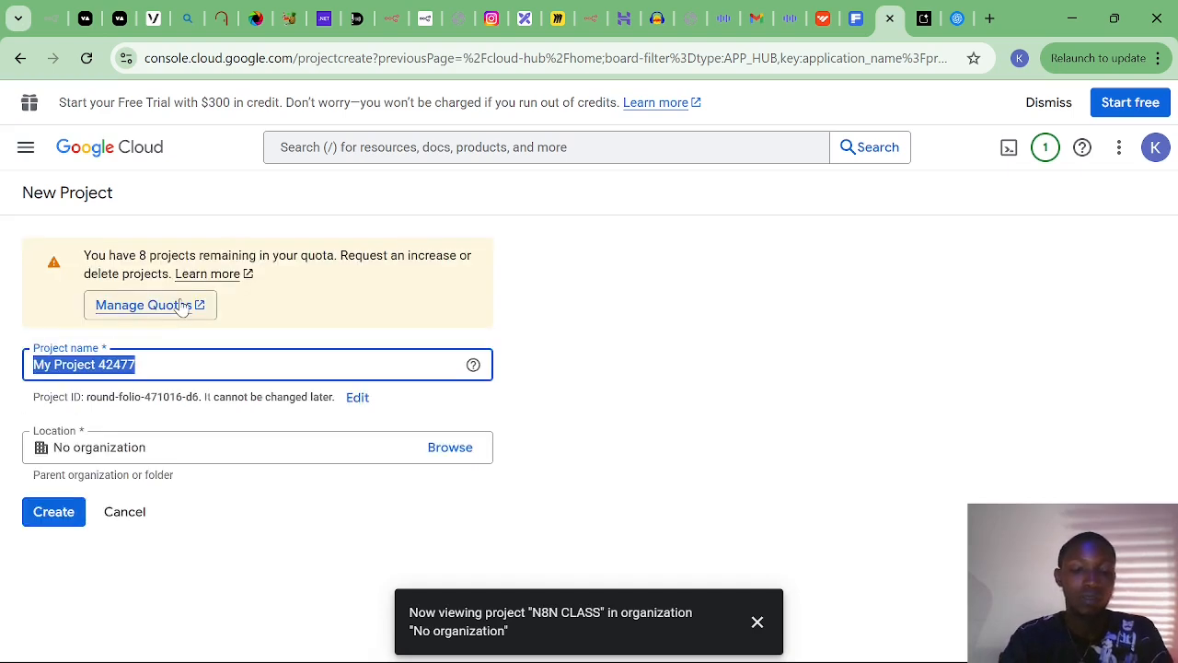
Create a new Google Cloud project named TUTORIAL.
{"action": "type", "text": "TU"}
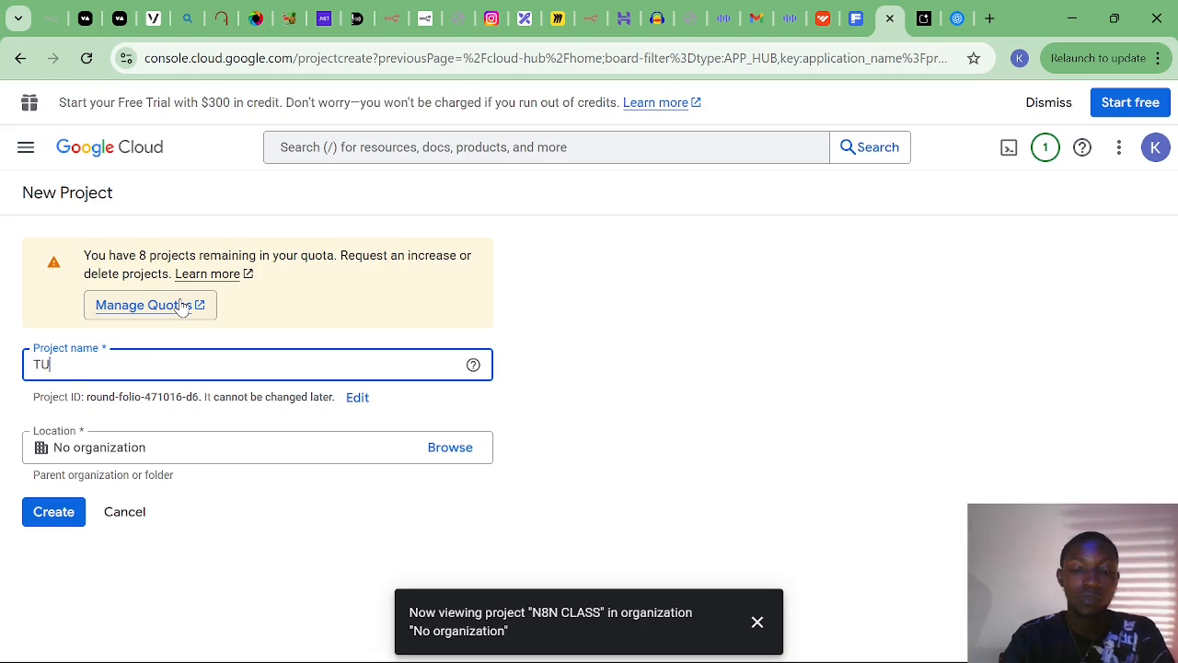
{"action": "type", "text": "TOR"}
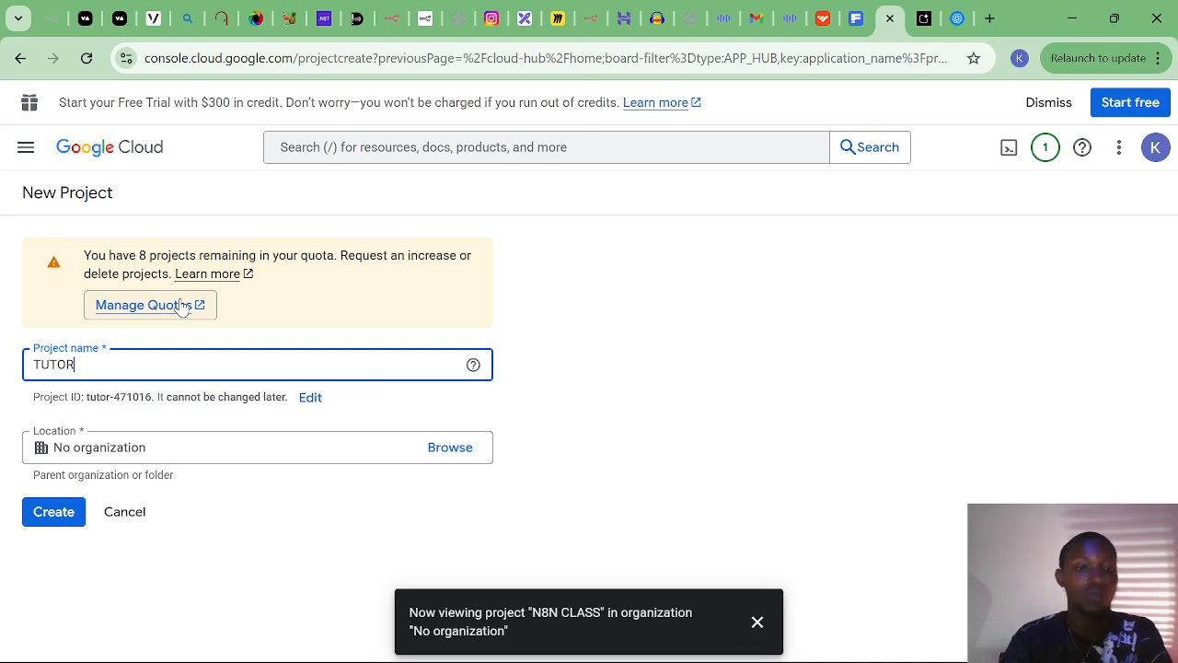
{"action": "type", "text": "UIAL"}
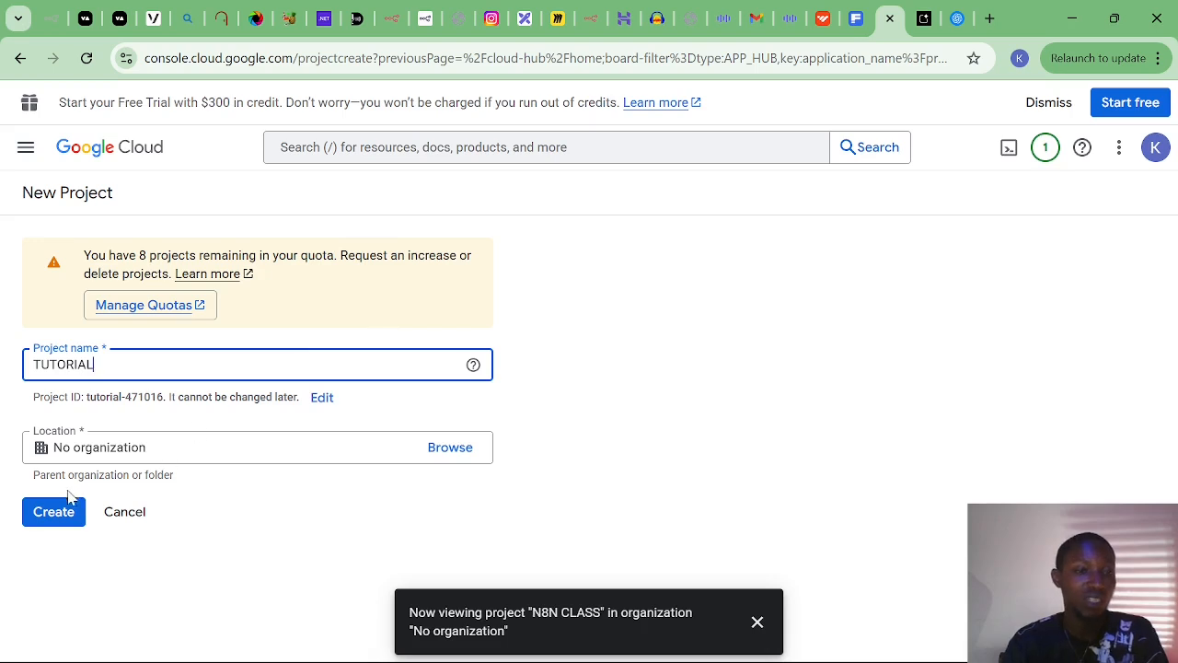
{"action": "left_click", "coordinate": [63, 523]}
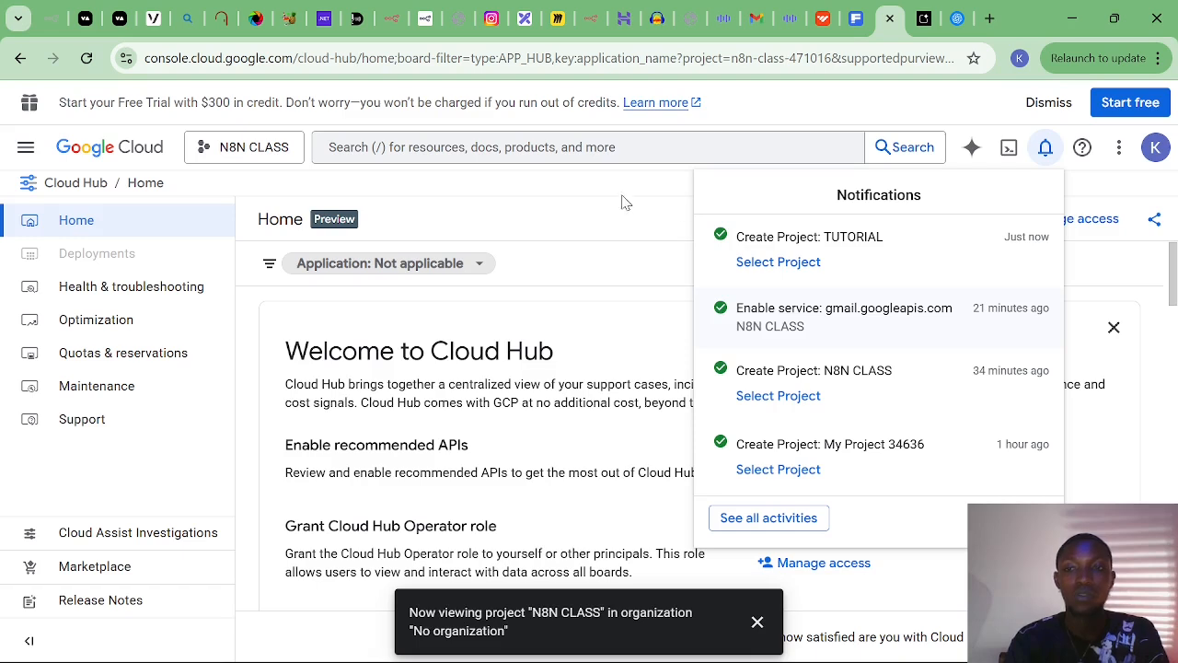
Dismiss the notifications and switch the console to the TUTORIAL project.
{"action": "left_click", "coordinate": [1168, 204]}
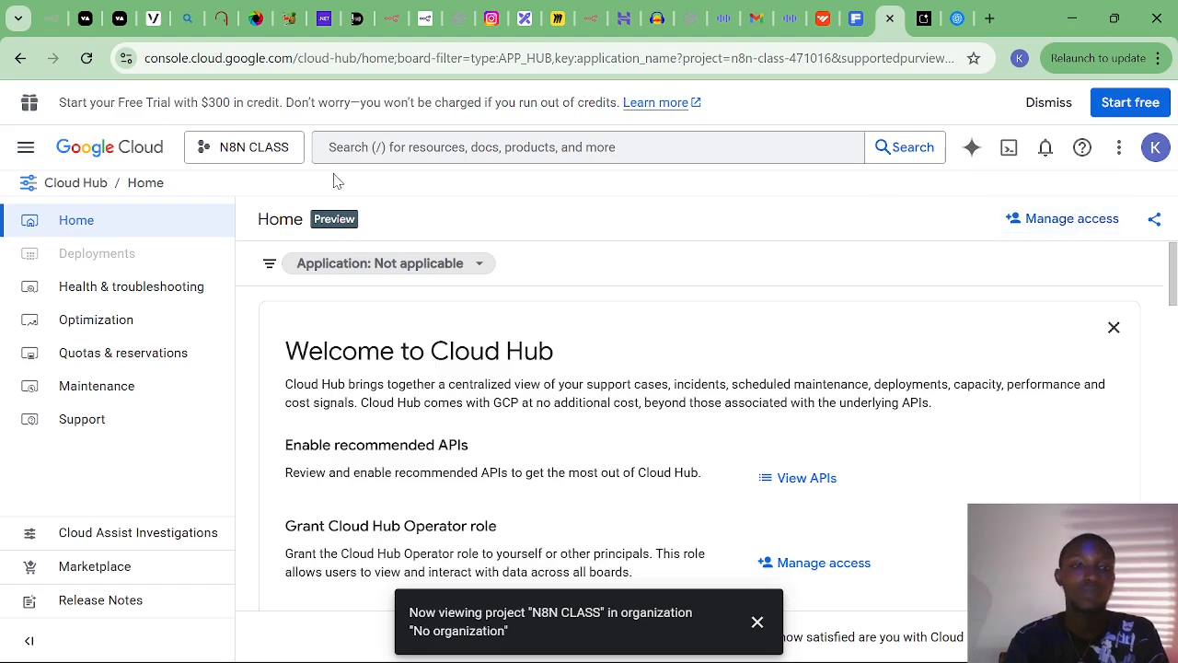
{"action": "left_click", "coordinate": [280, 149]}
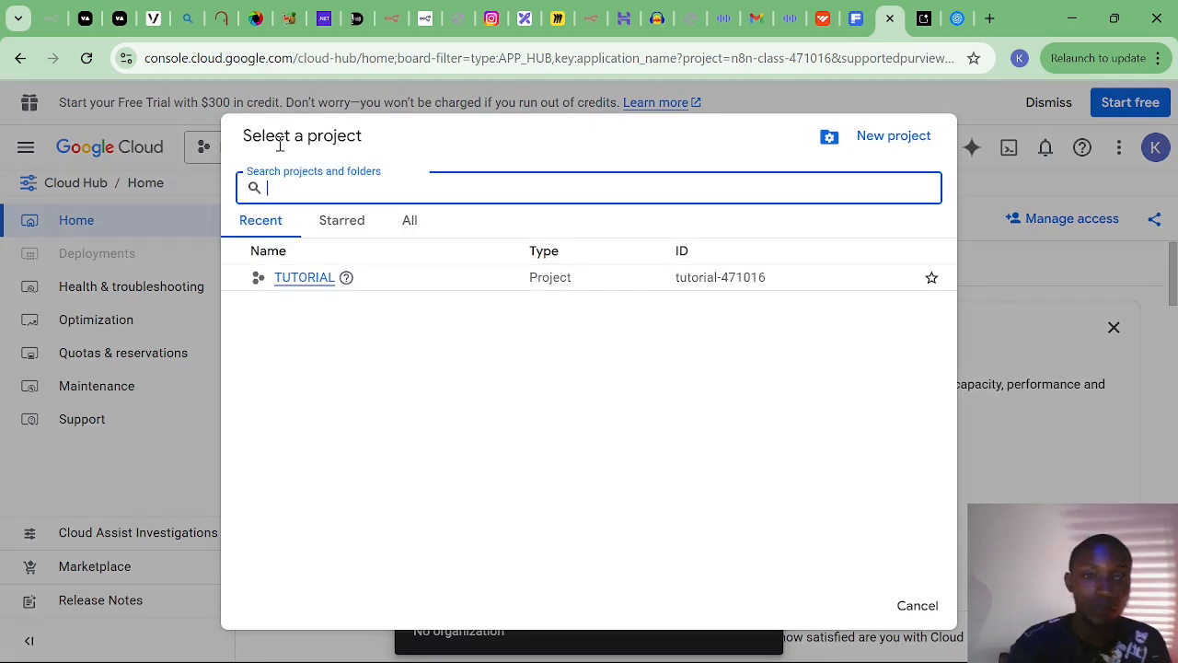
{"action": "left_click", "coordinate": [300, 281]}
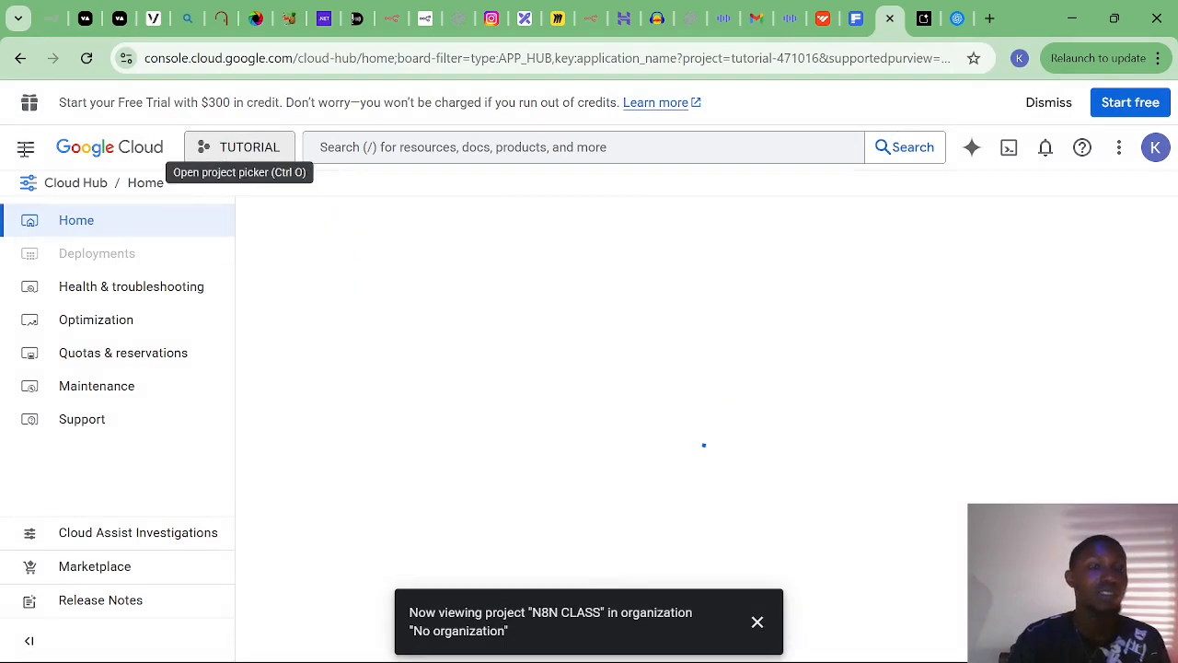
Go to APIs & Services > OAuth consent screen for the TUTORIAL project.
{"action": "left_click", "coordinate": [26, 145]}
{"action": "mouse_move", "coordinate": [131, 354]}
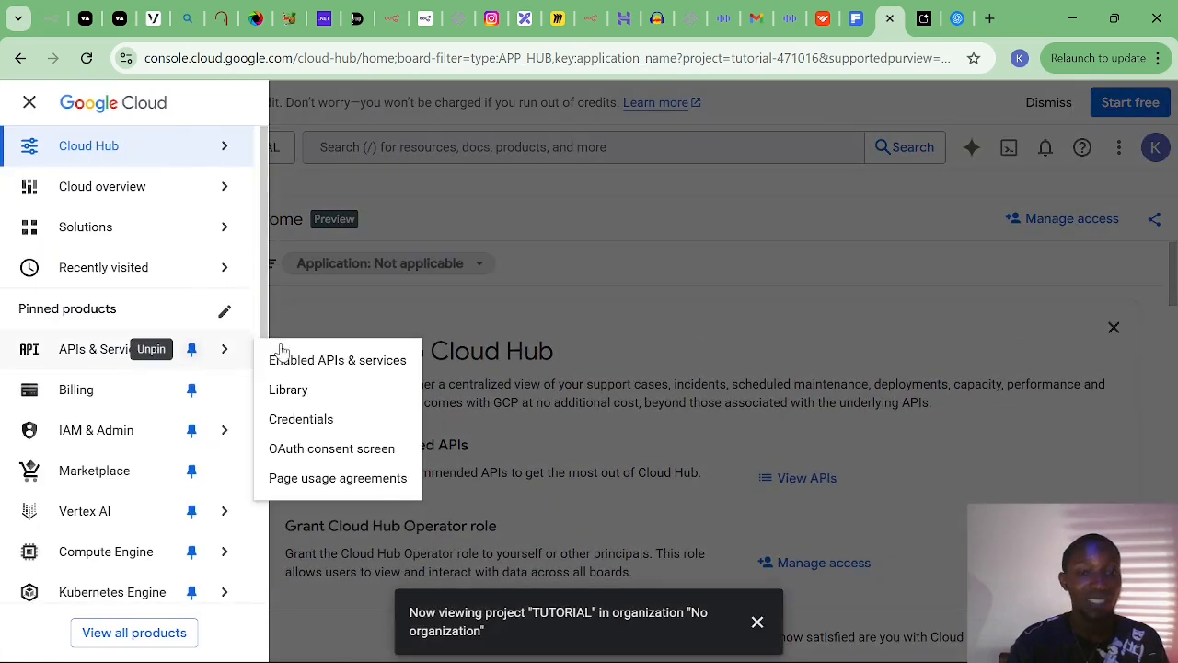
{"action": "left_click", "coordinate": [329, 451]}
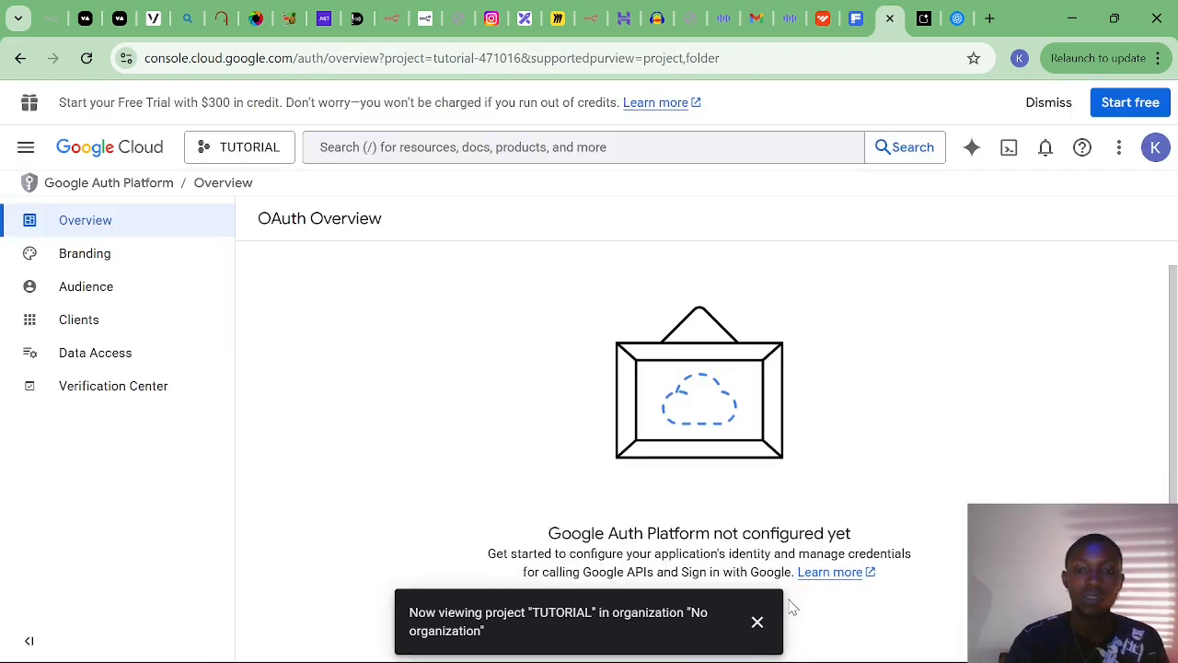
Start the Google Auth Platform setup with app name KENS APP and the account's support email.
{"action": "left_click", "coordinate": [757, 621]}
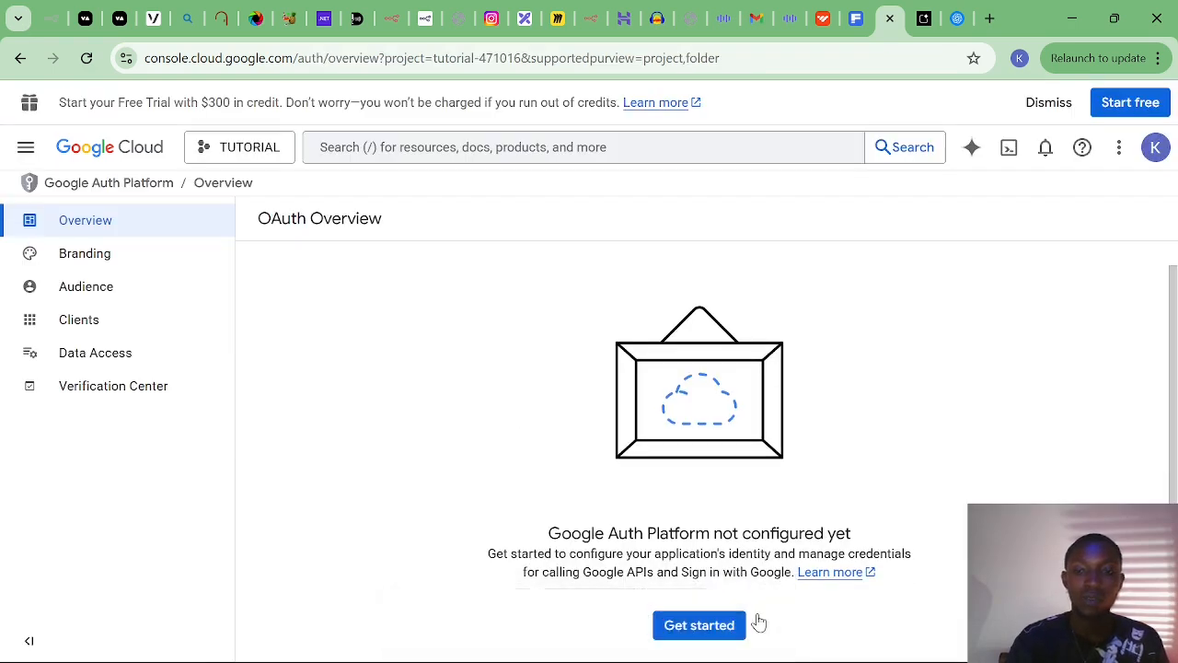
{"action": "left_click", "coordinate": [695, 631]}
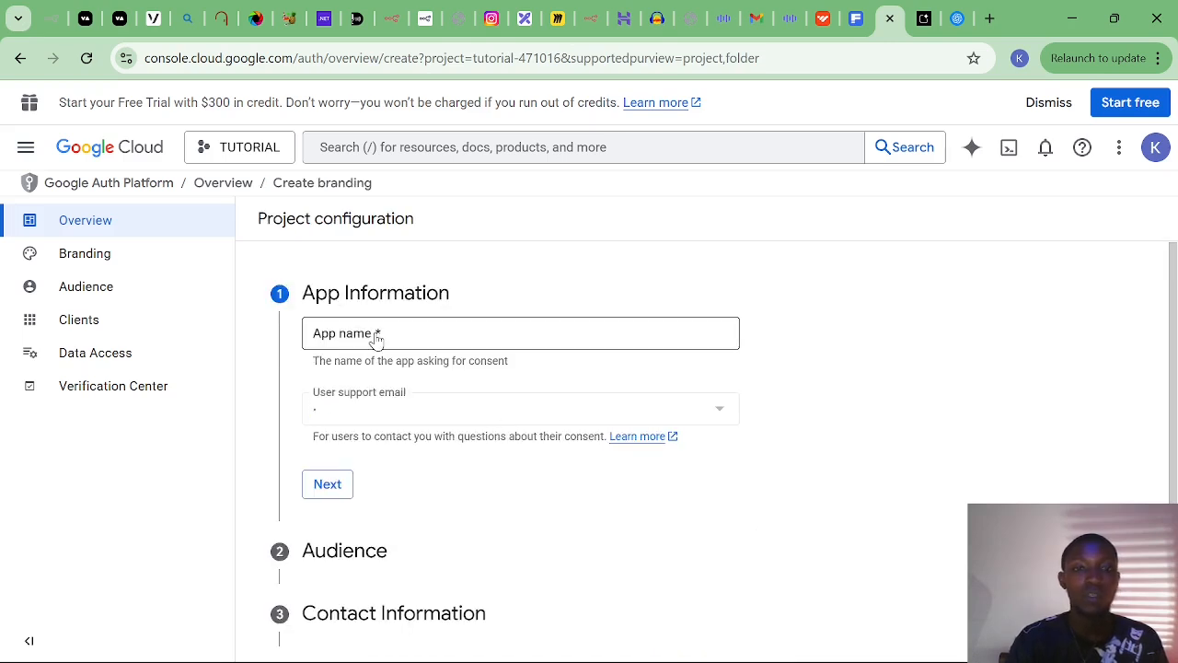
{"action": "left_click", "coordinate": [376, 339]}
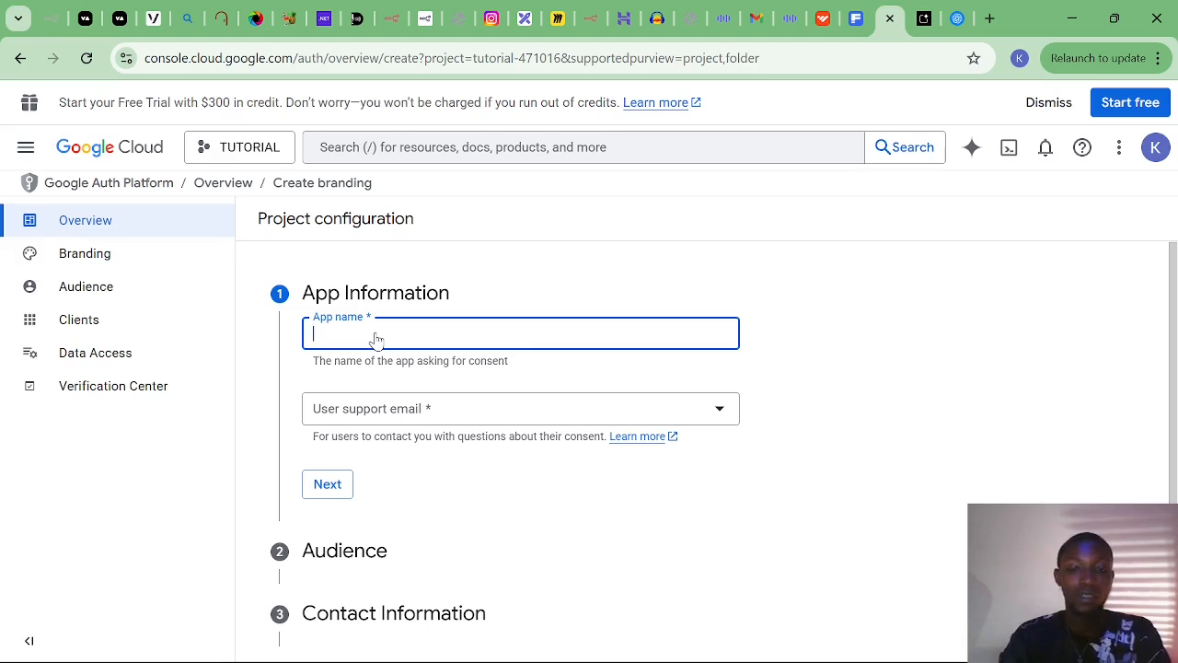
{"action": "type", "text": "KENS APP"}
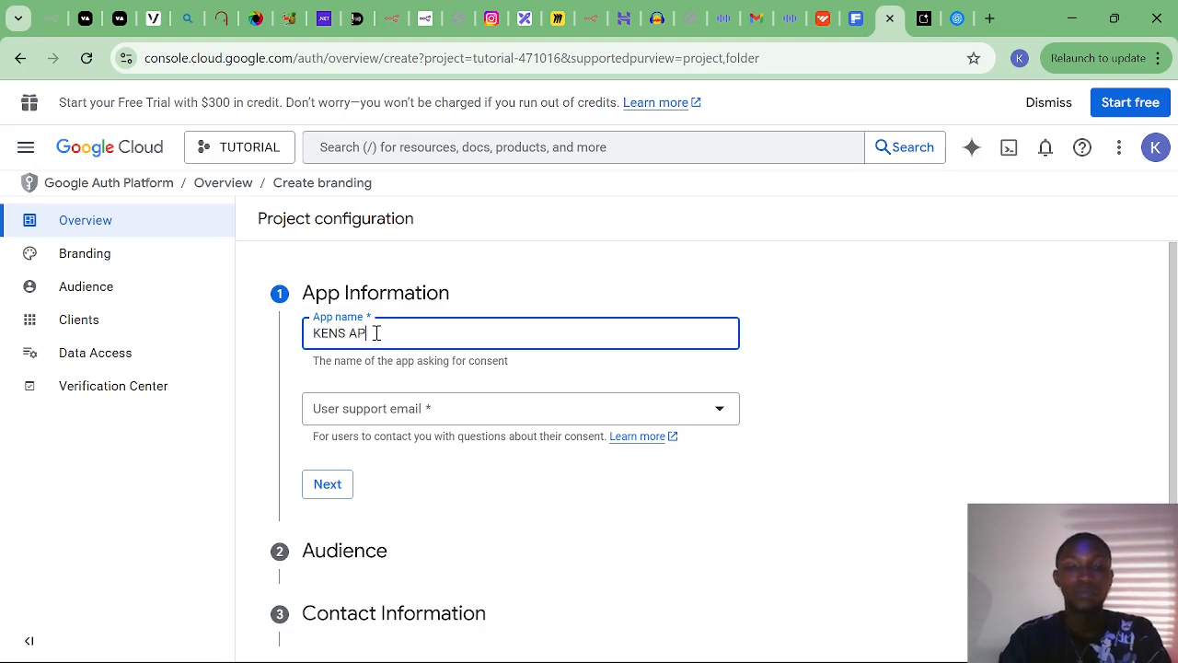
{"action": "left_click", "coordinate": [373, 414]}
{"action": "left_click", "coordinate": [373, 412]}
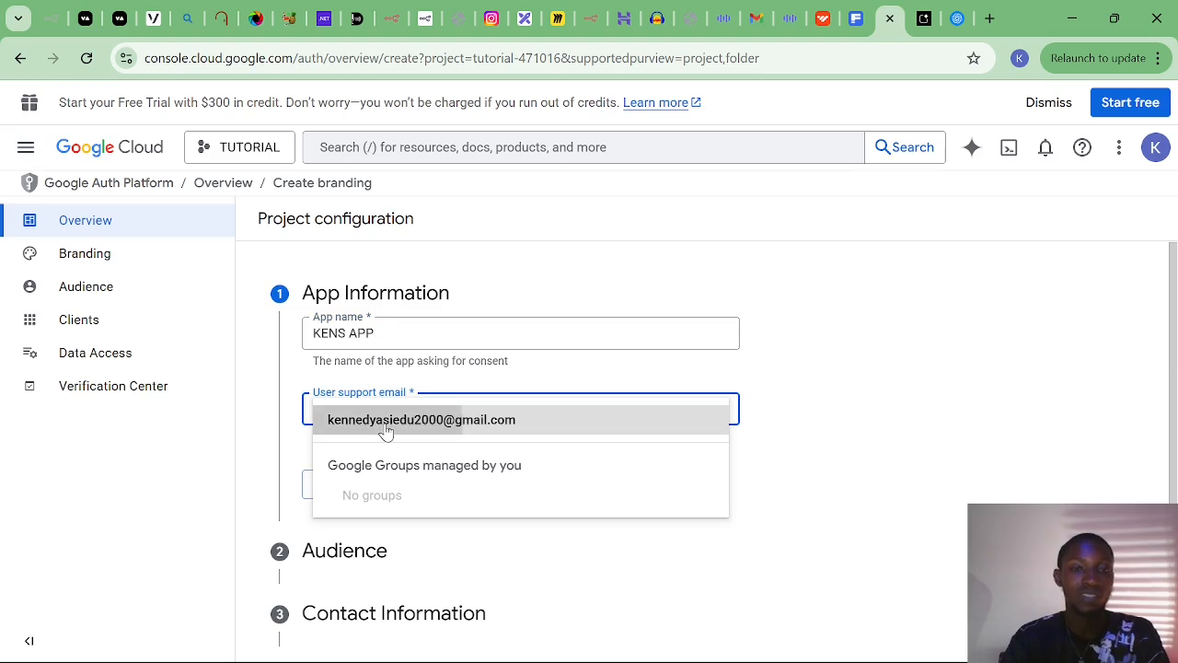
{"action": "left_click", "coordinate": [384, 429]}
Choose External as the audience and fill in the contact email address.
{"action": "left_click", "coordinate": [329, 484]}
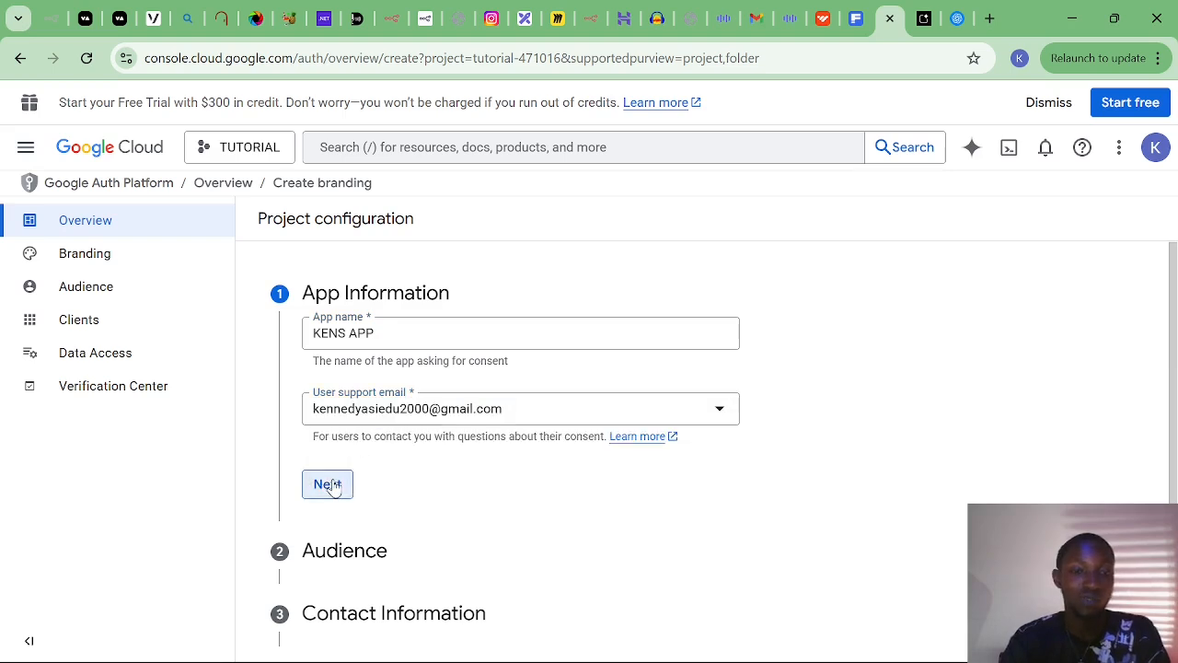
{"action": "left_click", "coordinate": [315, 506]}
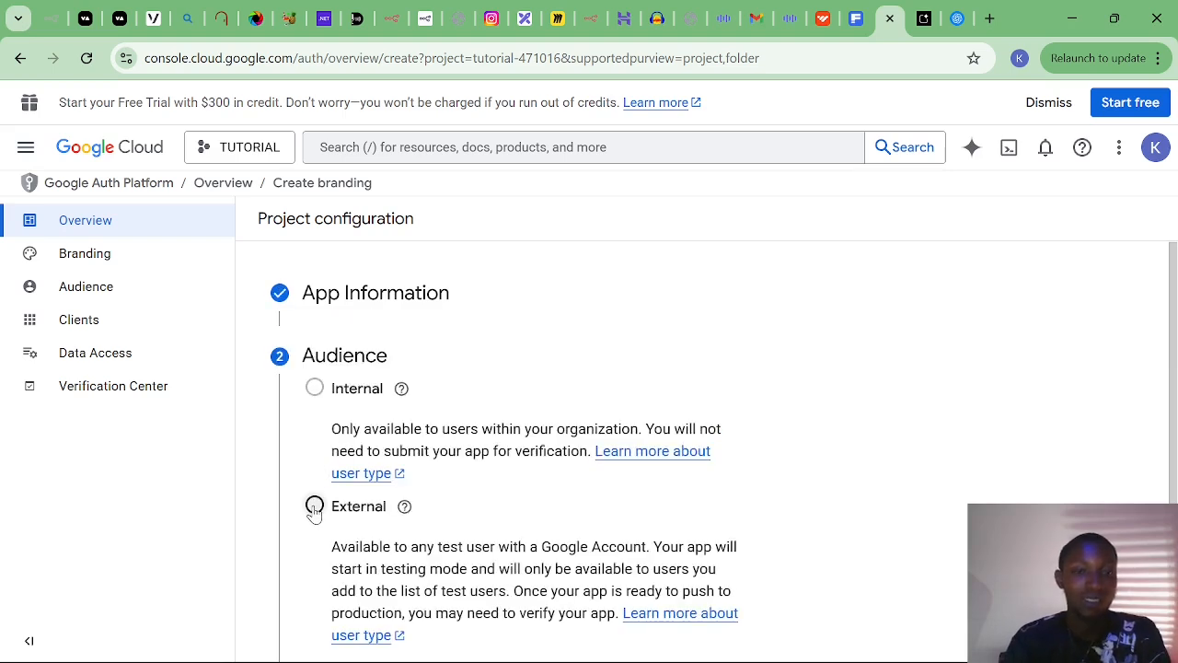
{"action": "scroll", "coordinate": [315, 513], "scroll_direction": "down", "scroll_amount": 2}
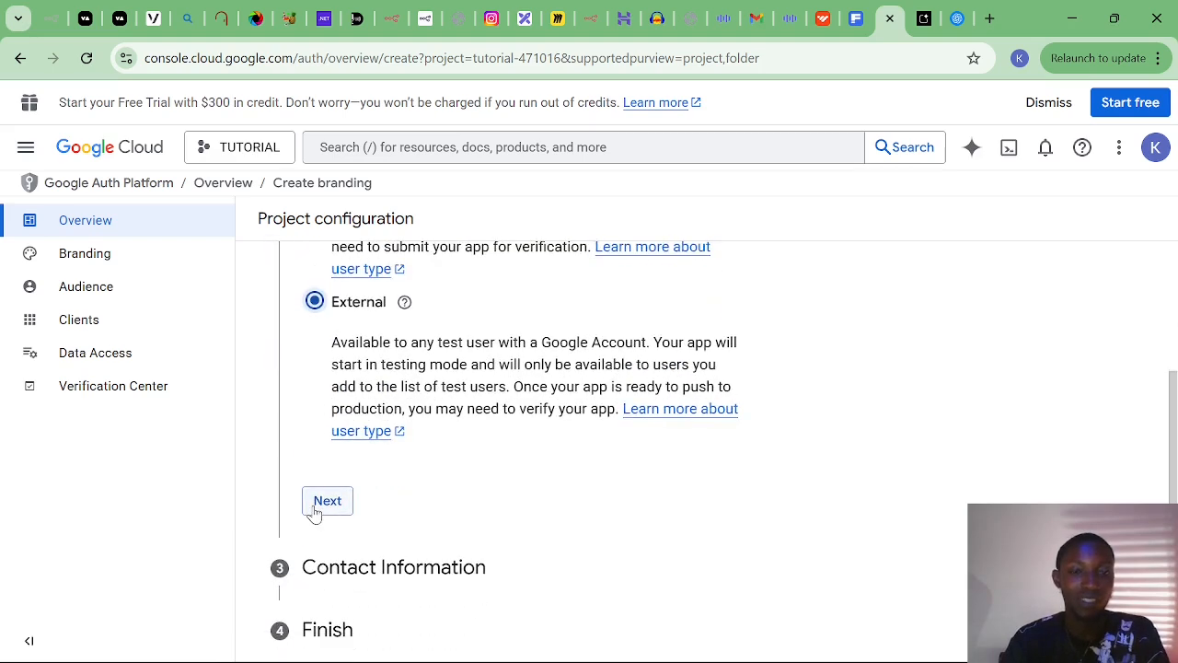
{"action": "left_click", "coordinate": [323, 508]}
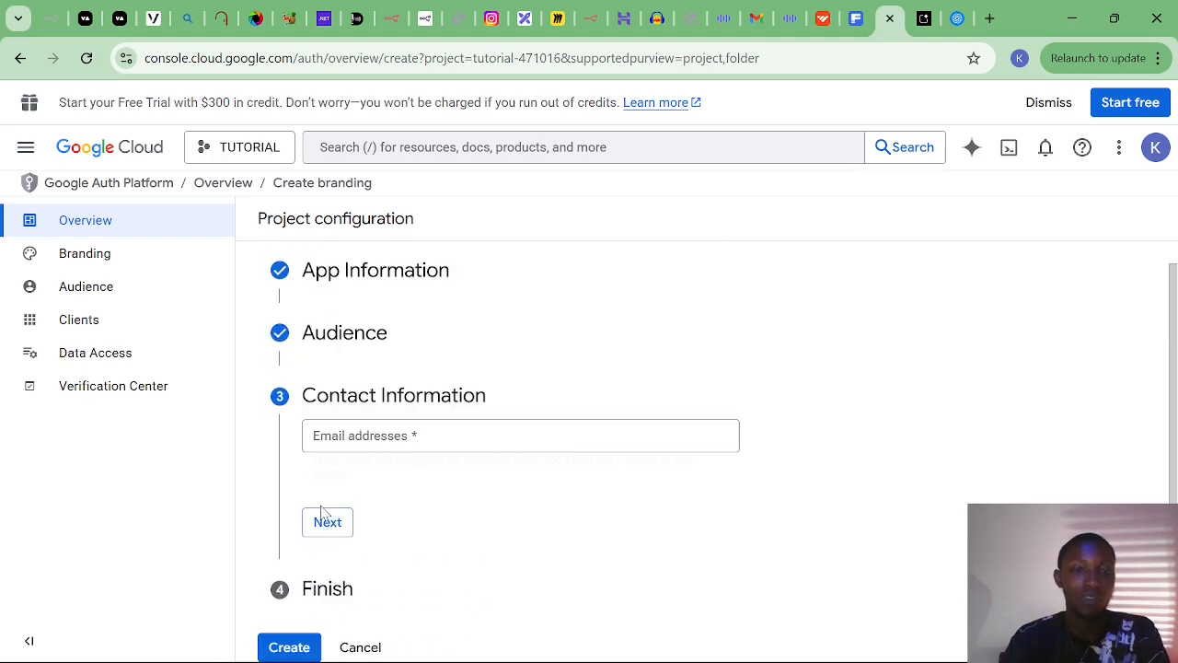
{"action": "left_click", "coordinate": [351, 445]}
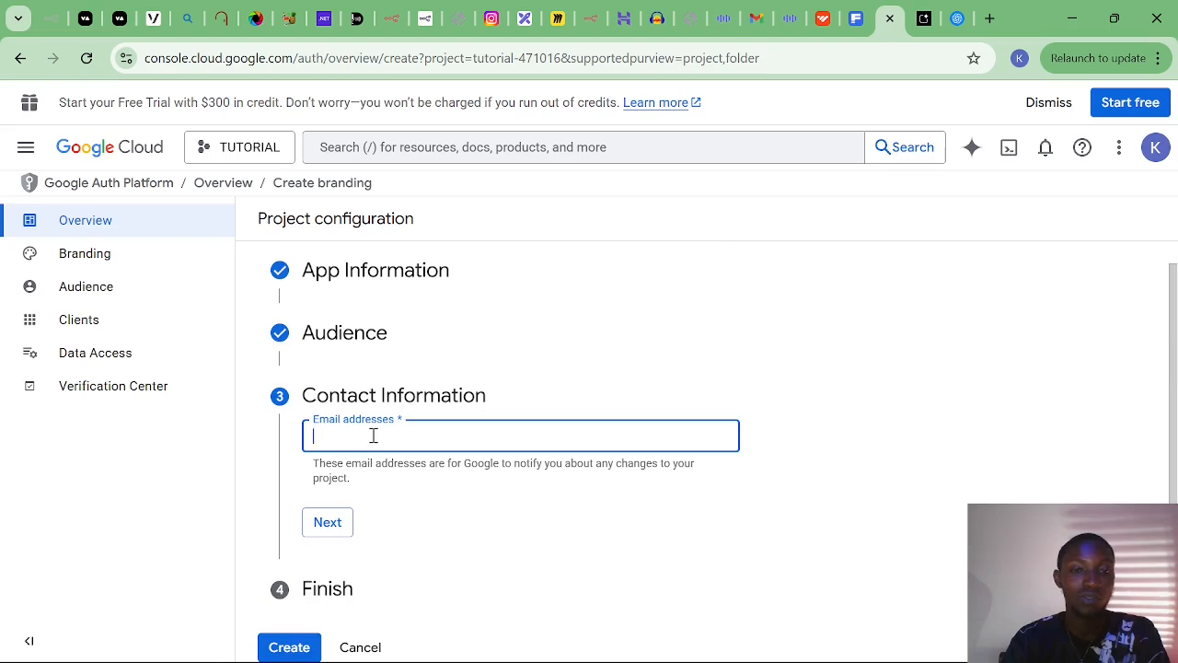
{"action": "left_click", "coordinate": [488, 492]}
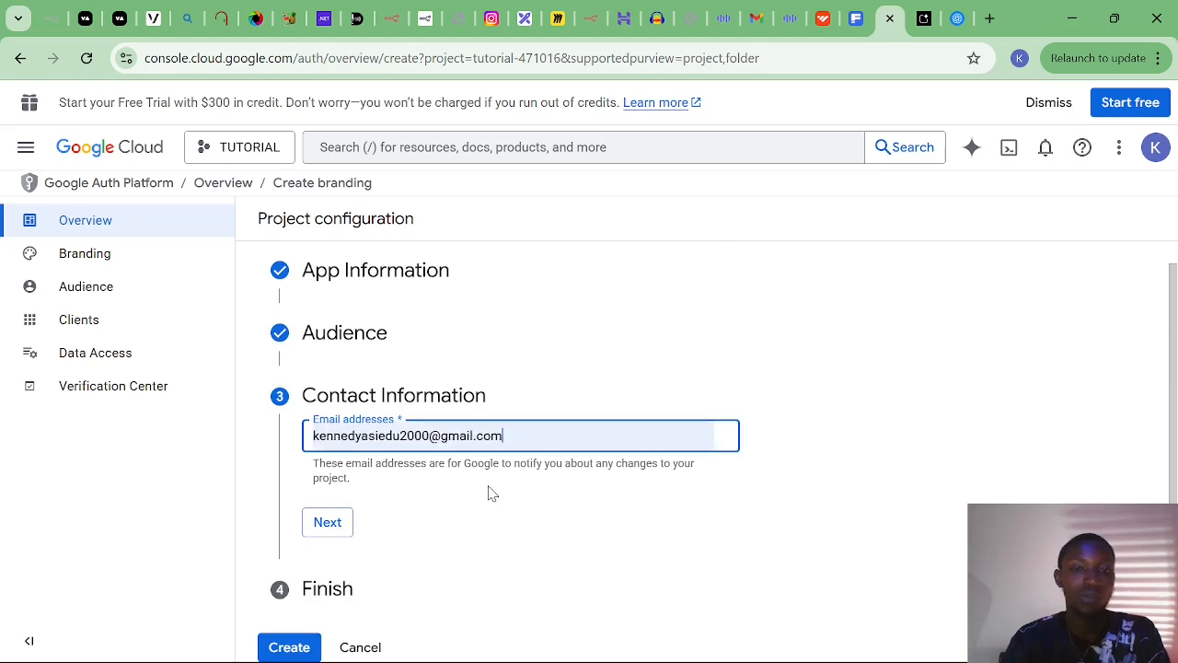
{"action": "left_click", "coordinate": [288, 648]}
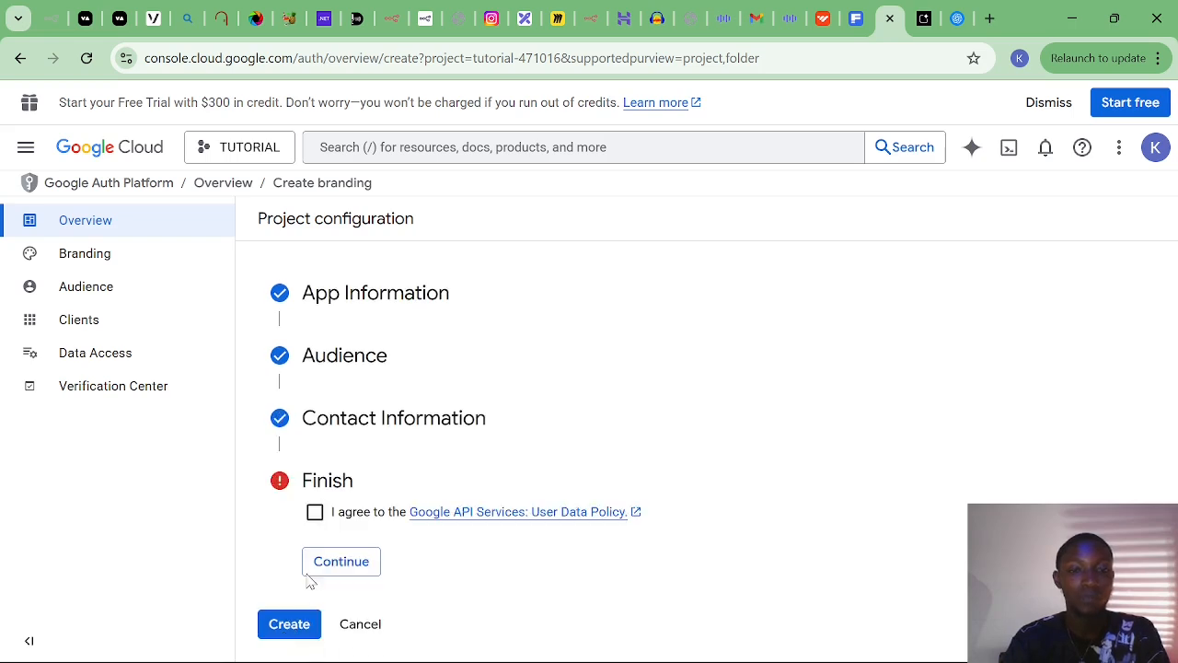
Accept the User Data Policy, create the OAuth configuration, and view its Audience page.
{"action": "left_click", "coordinate": [313, 515]}
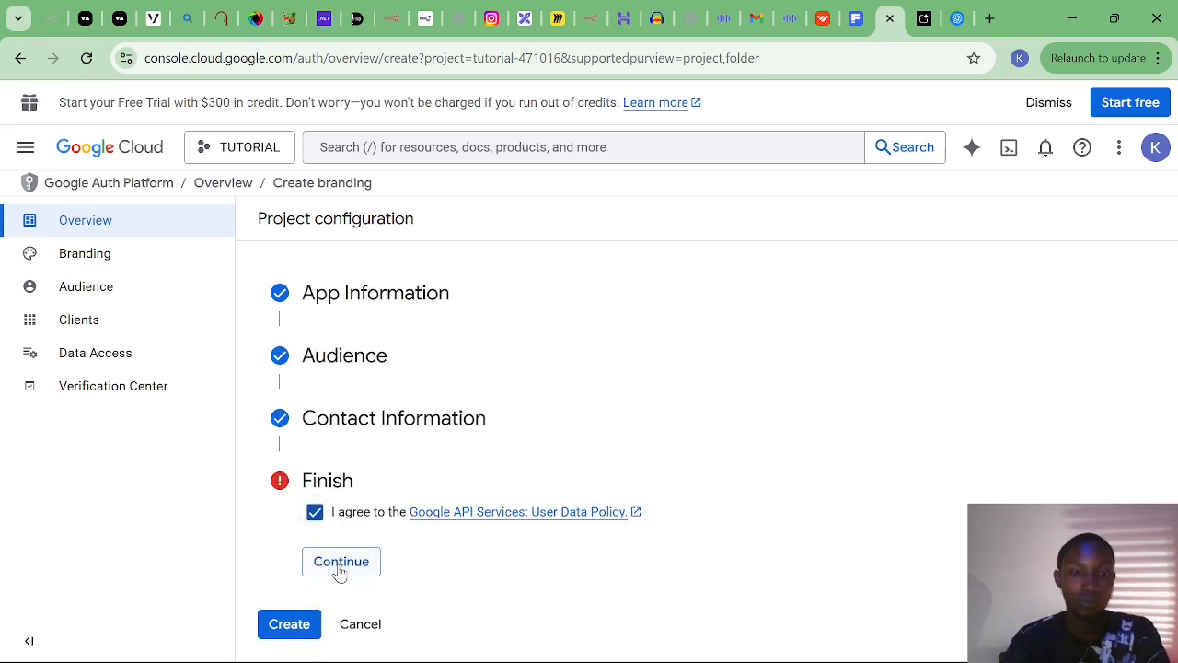
{"action": "left_click", "coordinate": [337, 565]}
{"action": "left_click", "coordinate": [290, 544]}
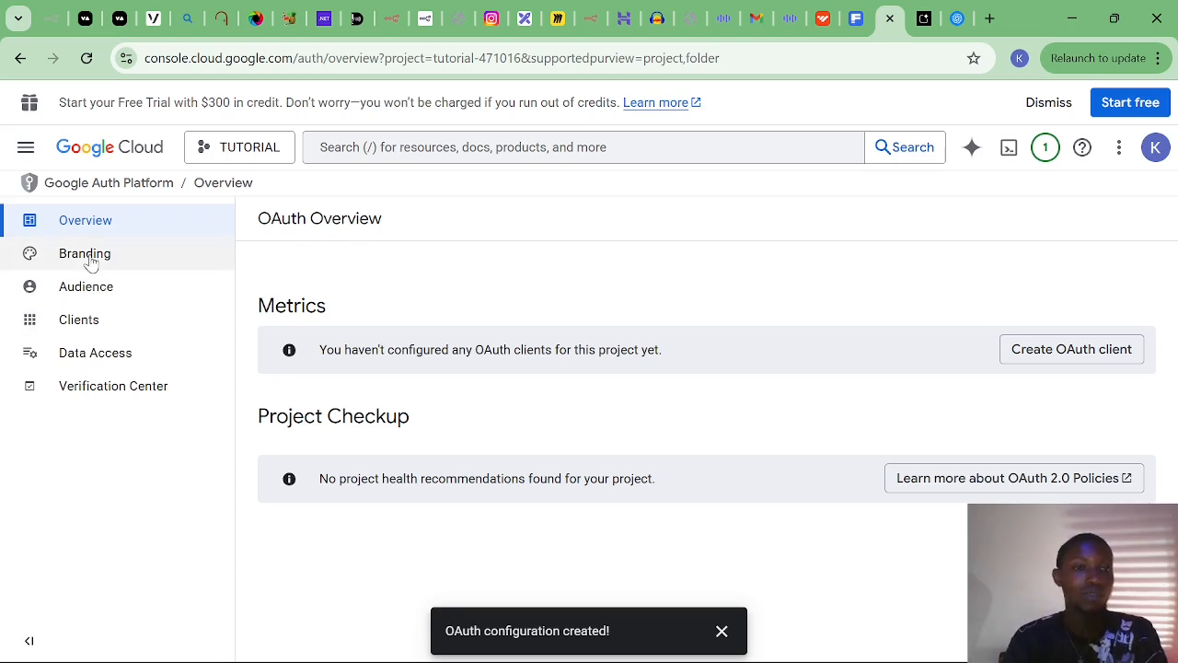
{"action": "left_click", "coordinate": [88, 287]}
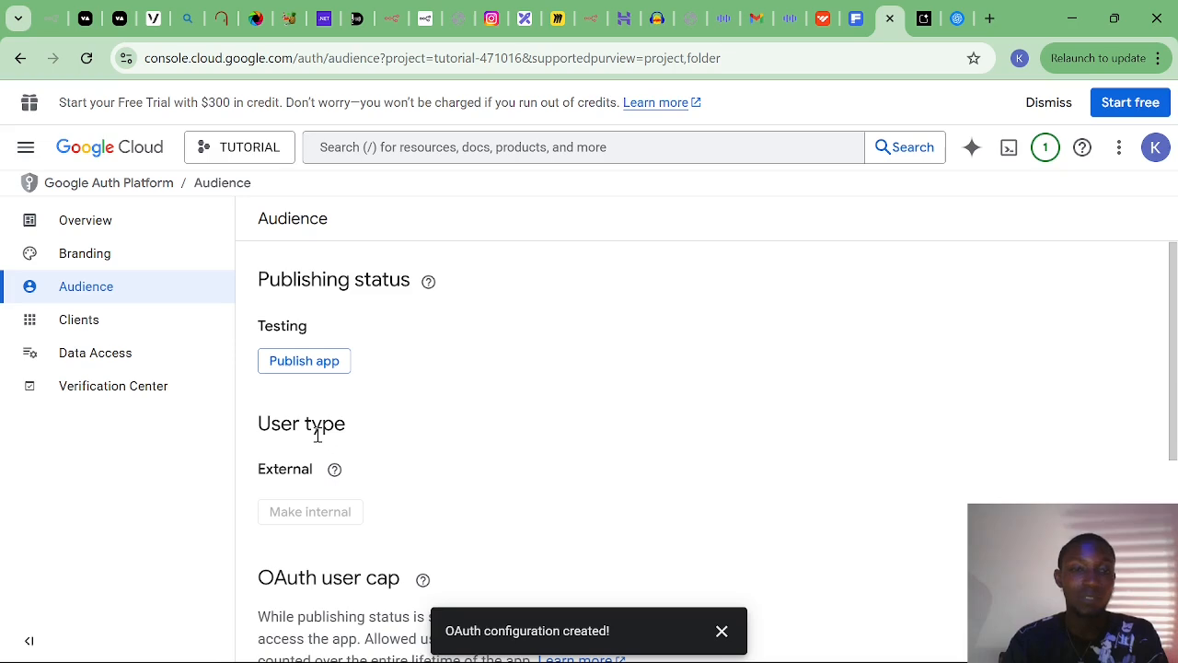
{"action": "scroll", "coordinate": [317, 434], "scroll_direction": "down", "scroll_amount": 4}
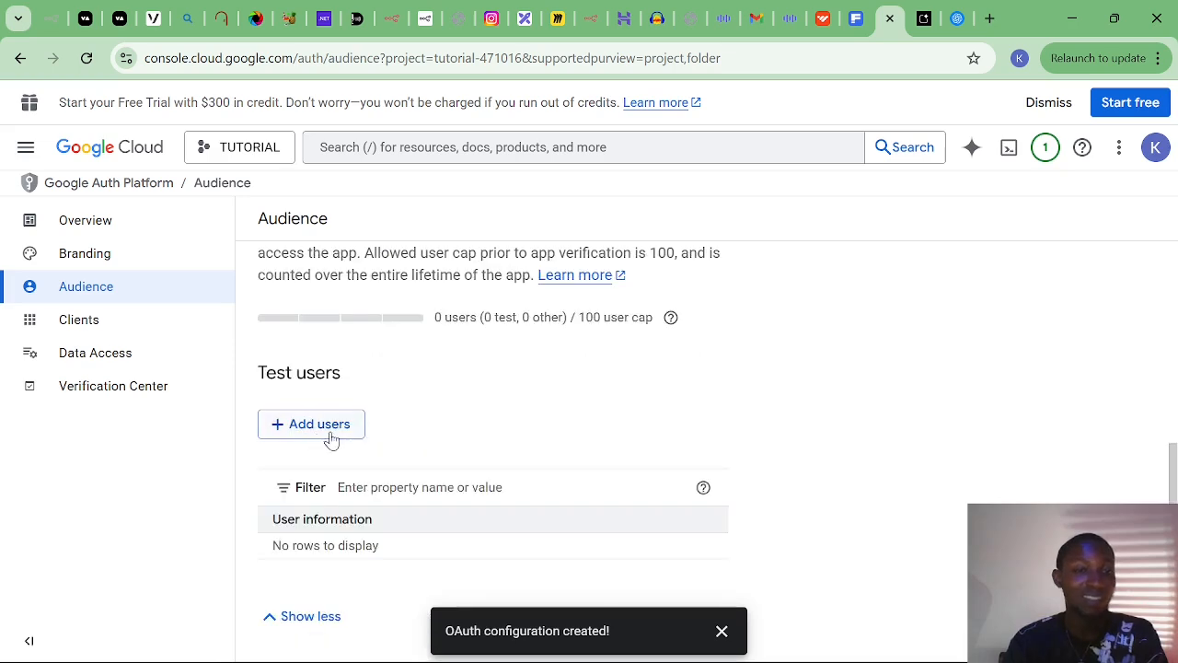
Add the account's own Gmail address as a test user and save.
{"action": "left_click", "coordinate": [322, 434]}
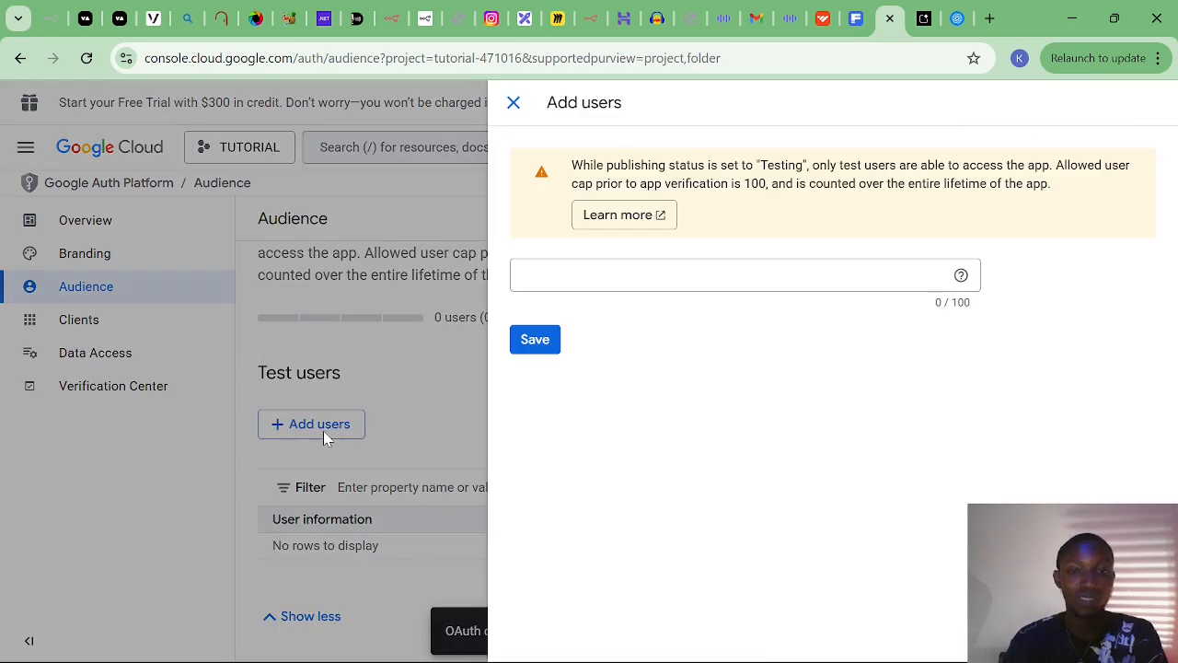
{"action": "left_click", "coordinate": [582, 279]}
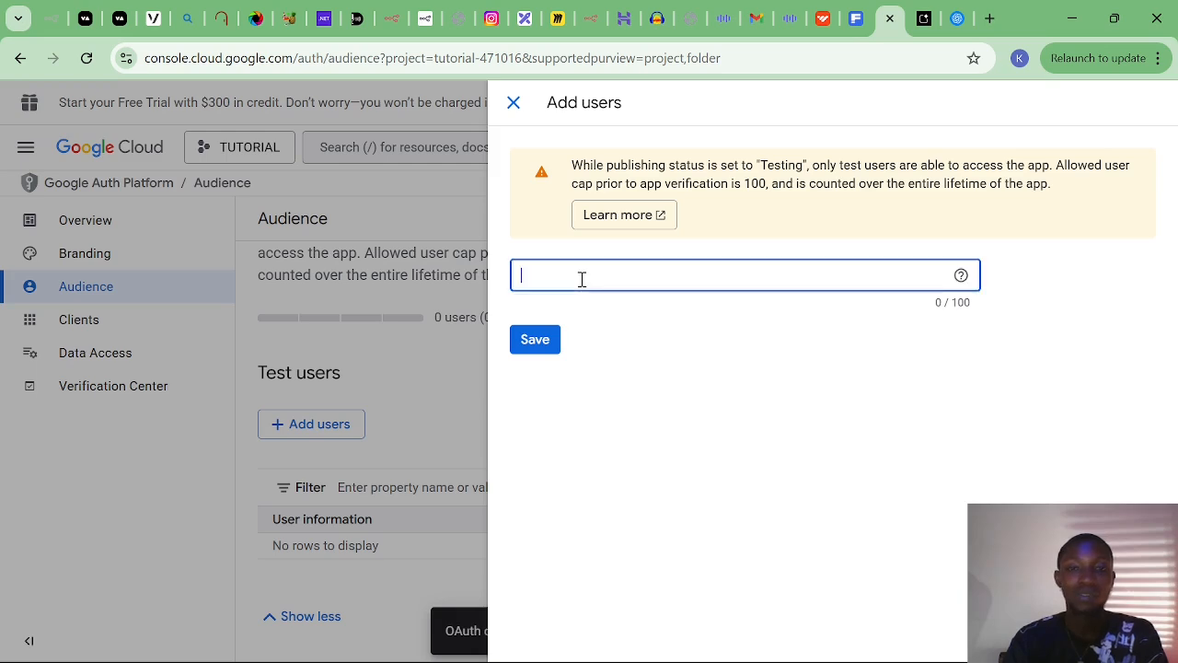
{"action": "left_click", "coordinate": [660, 323]}
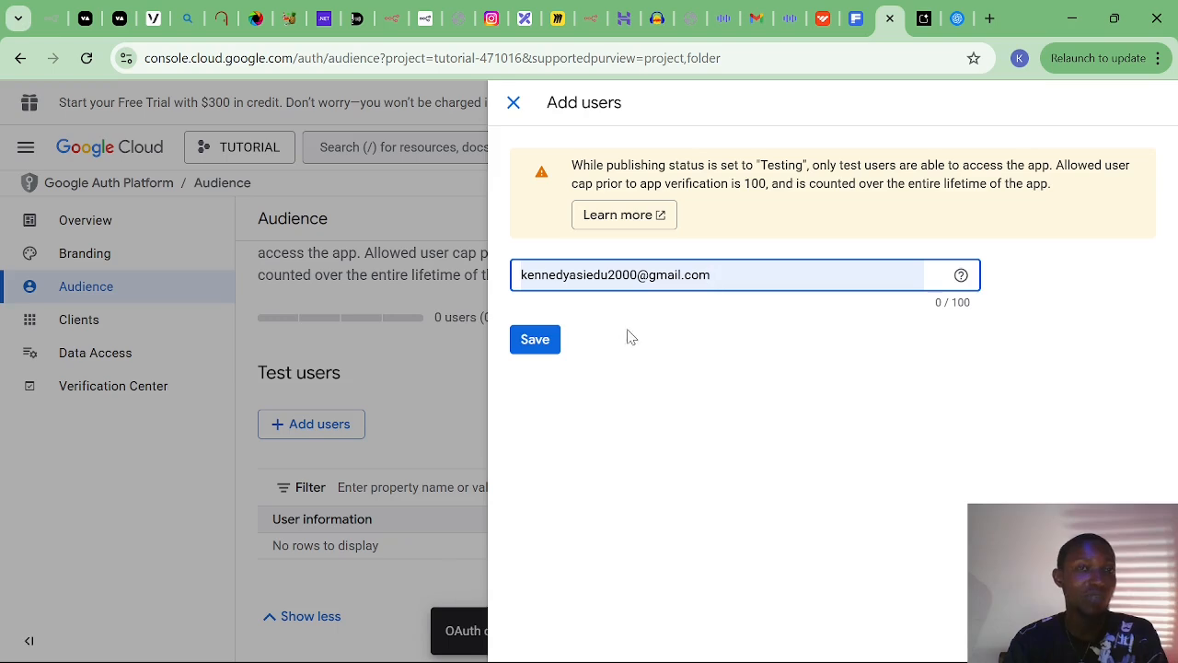
{"action": "left_click", "coordinate": [556, 348]}
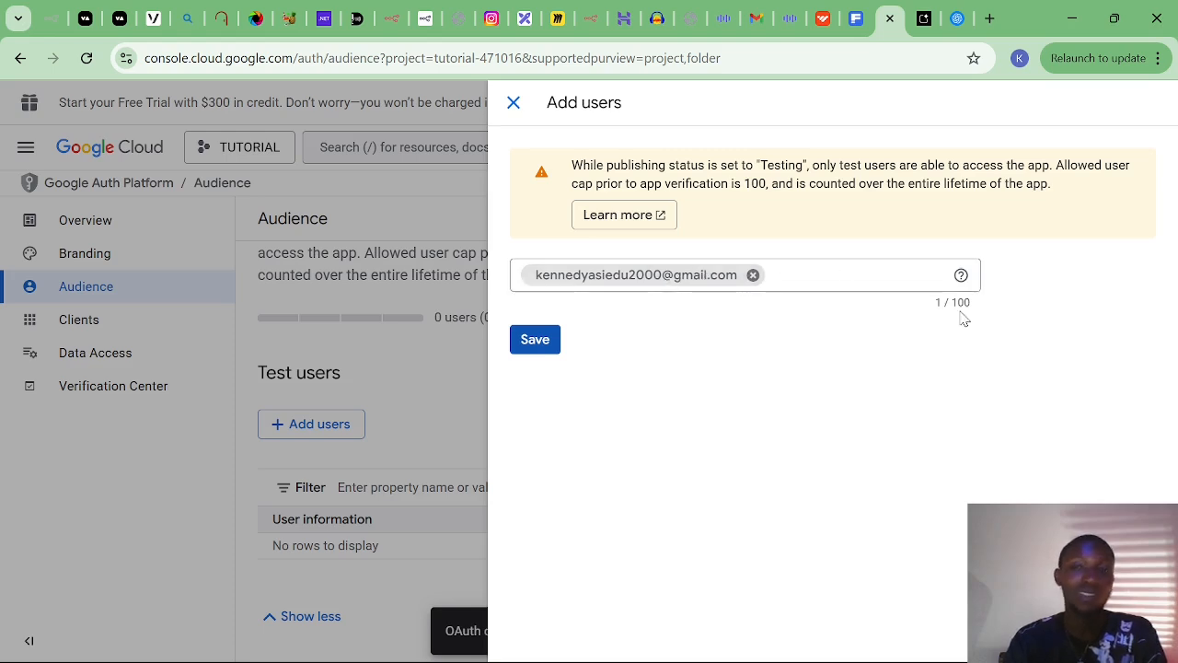
{"action": "left_click", "coordinate": [522, 343]}
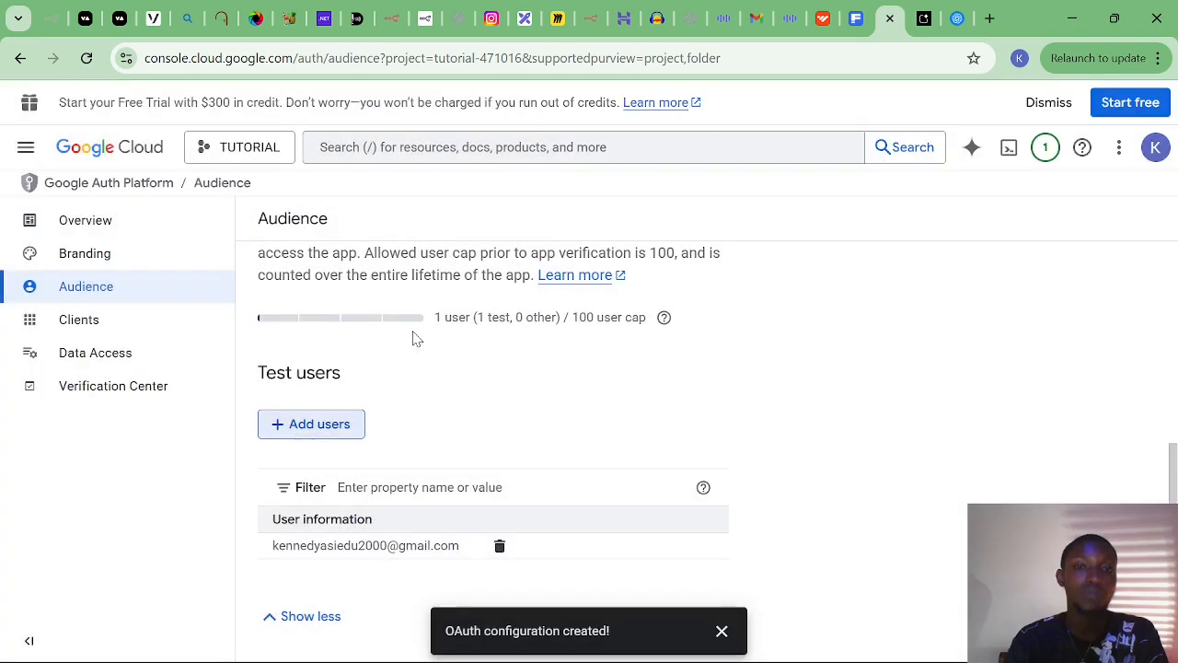
{"action": "scroll", "coordinate": [392, 350], "scroll_direction": "up", "scroll_amount": 2}
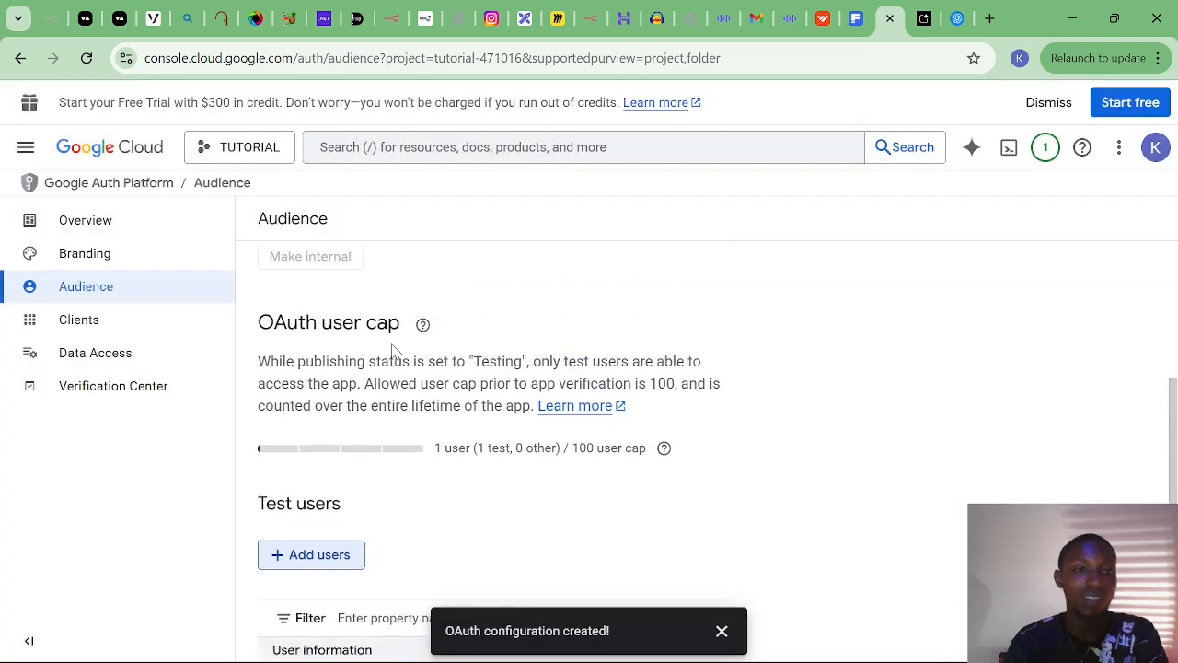
Start a new Web application OAuth client and rename it N8N.
{"action": "left_click", "coordinate": [112, 329]}
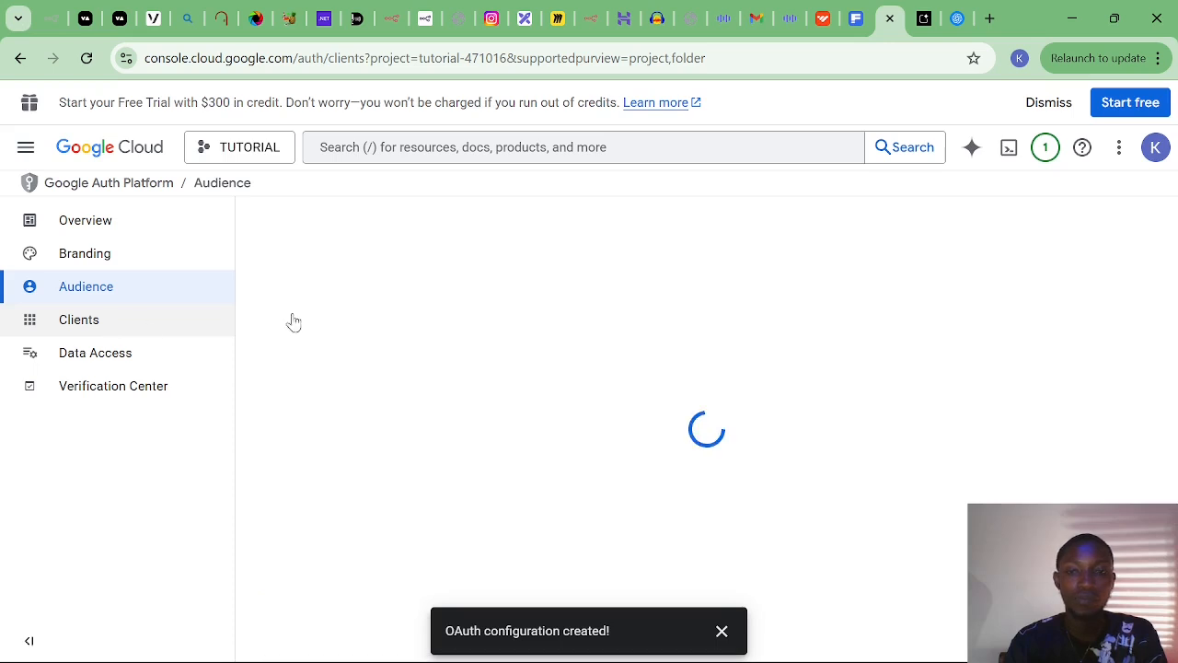
{"action": "left_click", "coordinate": [416, 219]}
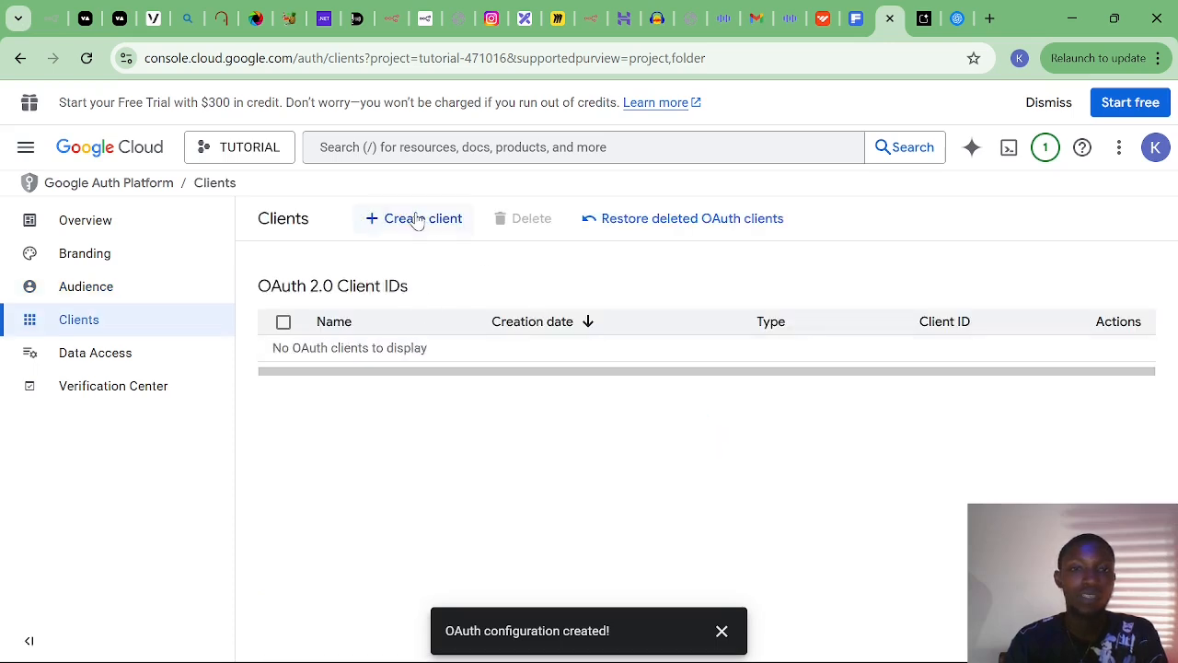
{"action": "left_click", "coordinate": [418, 357]}
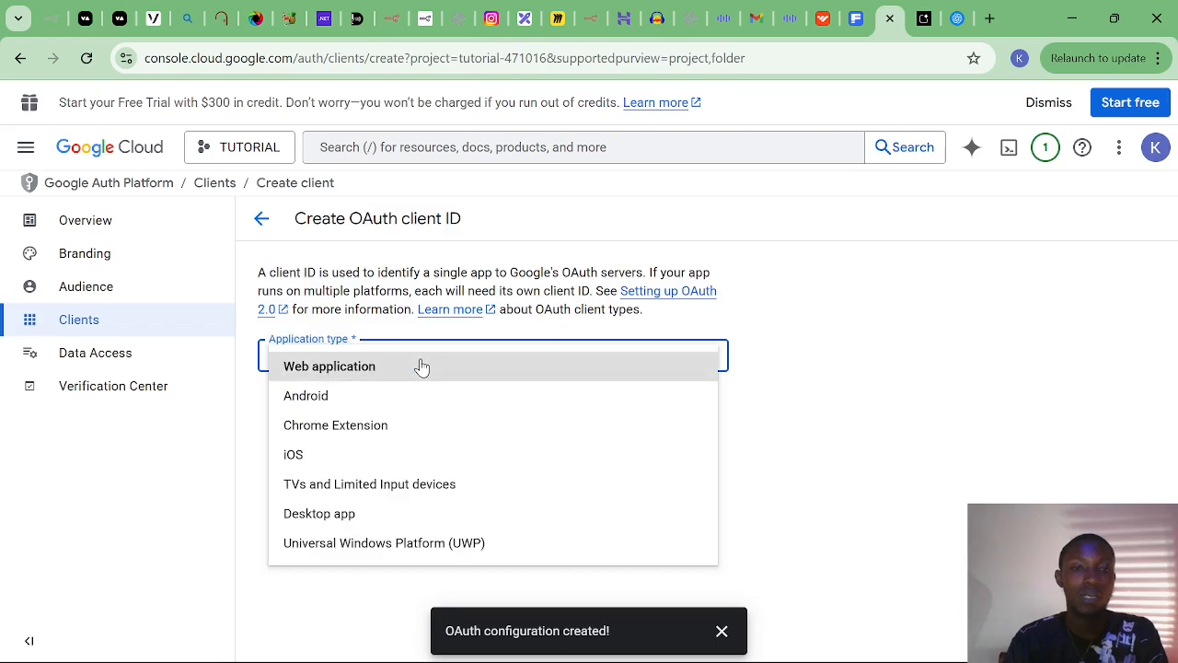
{"action": "left_click", "coordinate": [355, 380]}
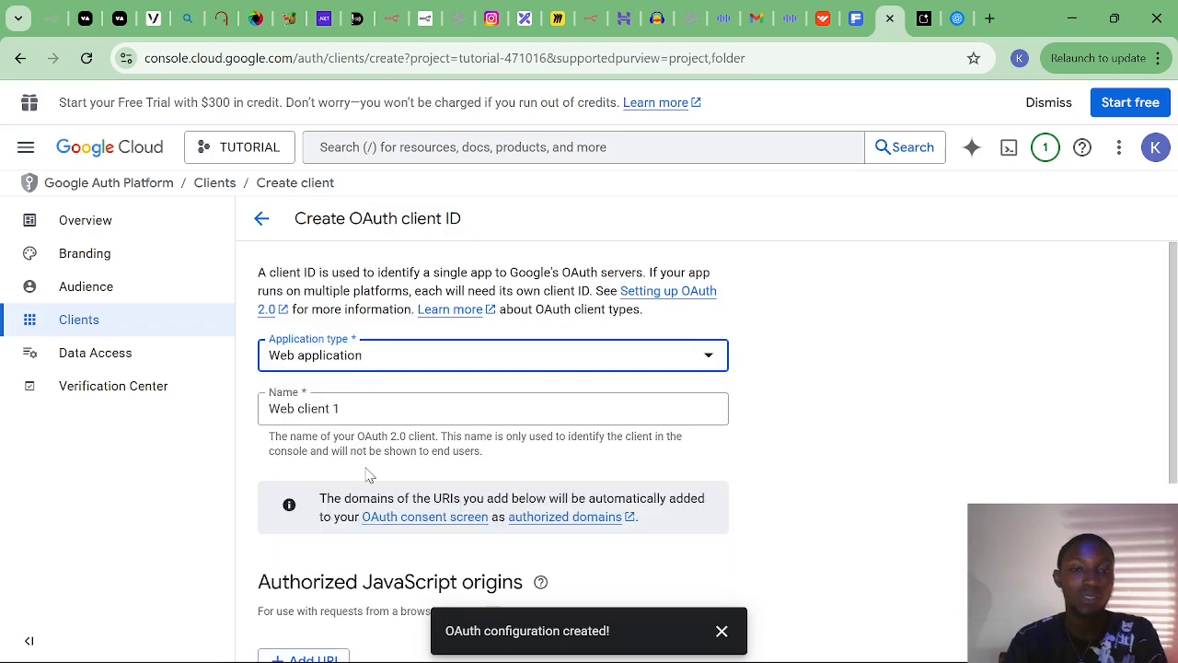
{"action": "scroll", "coordinate": [369, 477], "scroll_direction": "down", "scroll_amount": 1}
{"action": "left_click", "coordinate": [355, 308]}
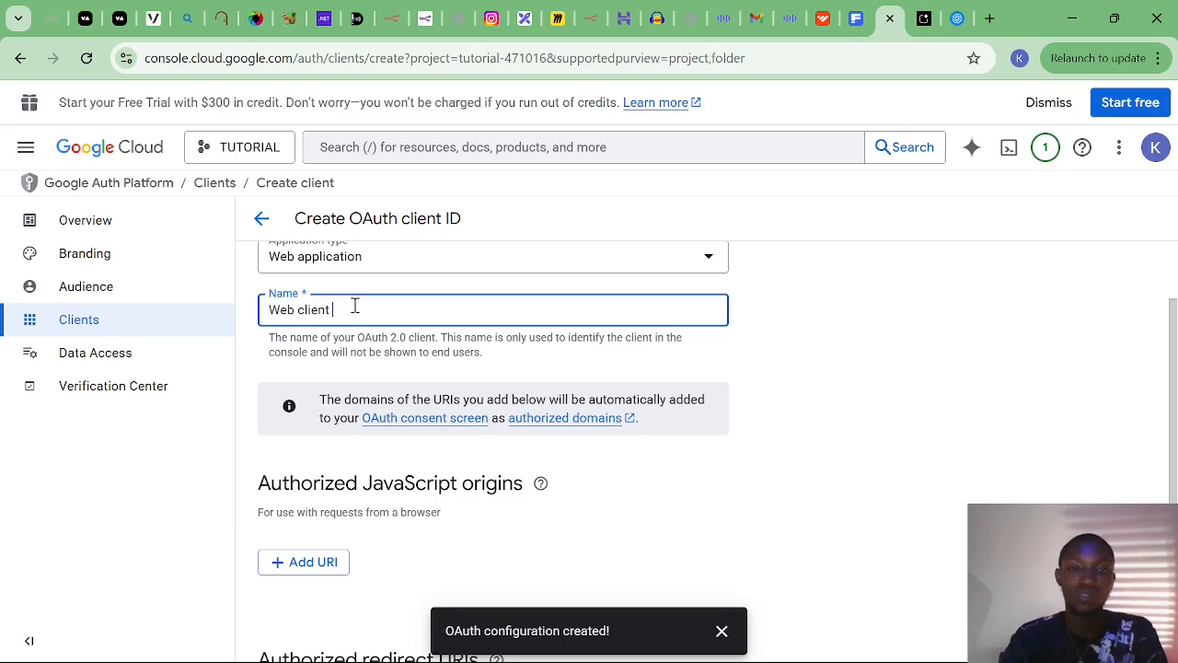
{"action": "key", "text": "BackSpace"}
{"action": "key", "text": "BackSpace"}
{"action": "key", "text": "BackSpace"}
{"action": "key", "text": "BackSpace"}
{"action": "key", "text": "BackSpace"}
{"action": "key", "text": "BackSpace"}
{"action": "key", "text": "BackSpace"}
{"action": "key", "text": "BackSpace"}
{"action": "key", "text": "BackSpace"}
{"action": "key", "text": "BackSpace"}
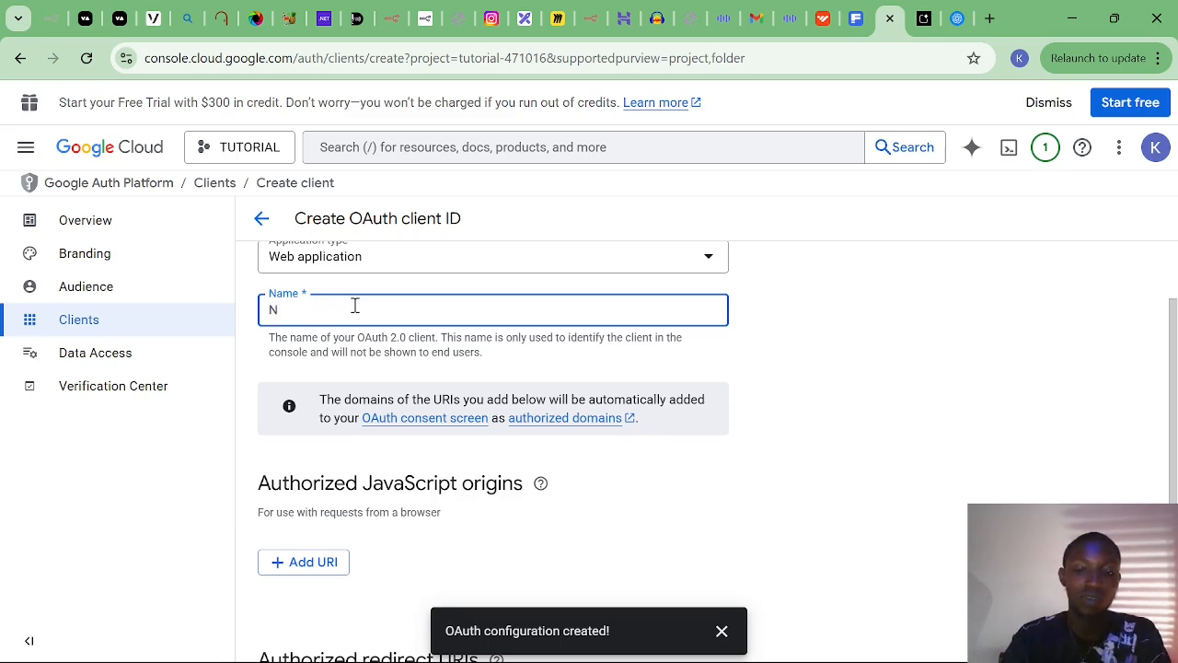
{"action": "type", "text": "N8N"}
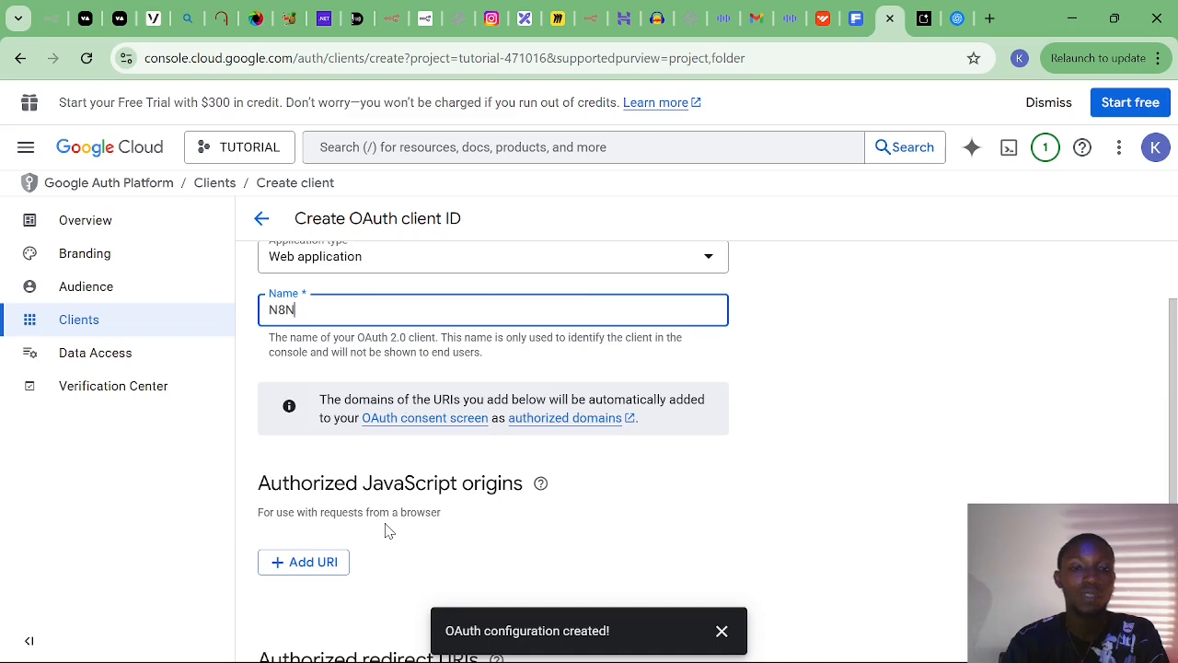
Add a blank entry under Authorized redirect URIs.
{"action": "scroll", "coordinate": [384, 523], "scroll_direction": "down", "scroll_amount": 1}
{"action": "scroll", "coordinate": [360, 526], "scroll_direction": "down", "scroll_amount": 1}
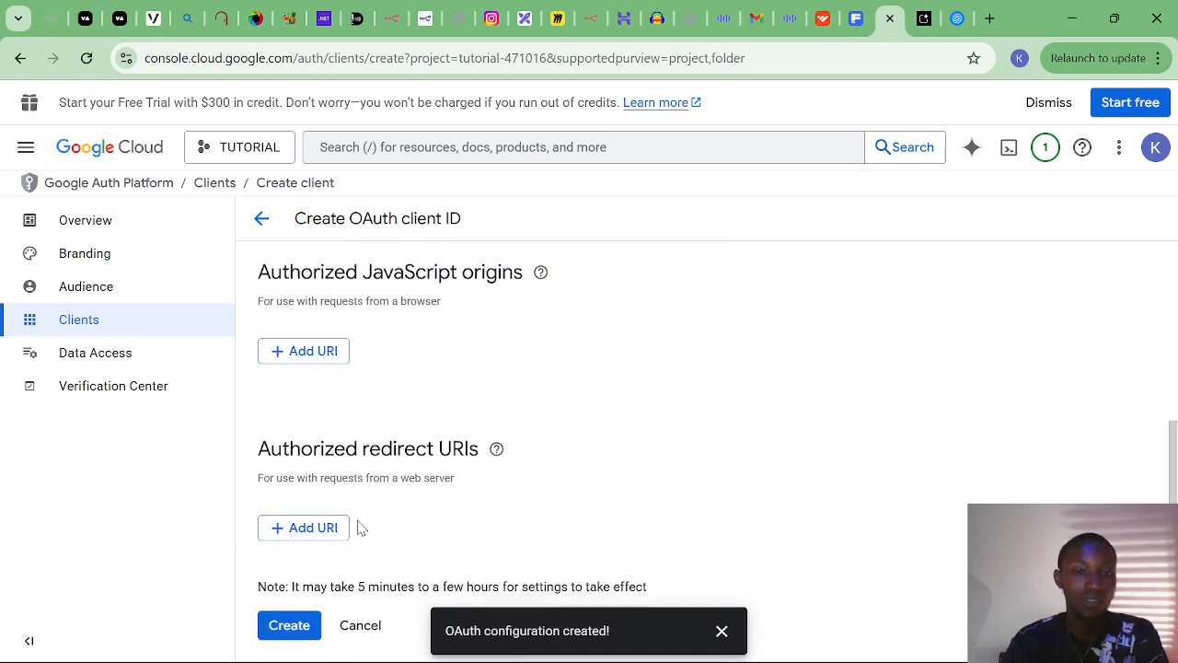
{"action": "left_click", "coordinate": [310, 526]}
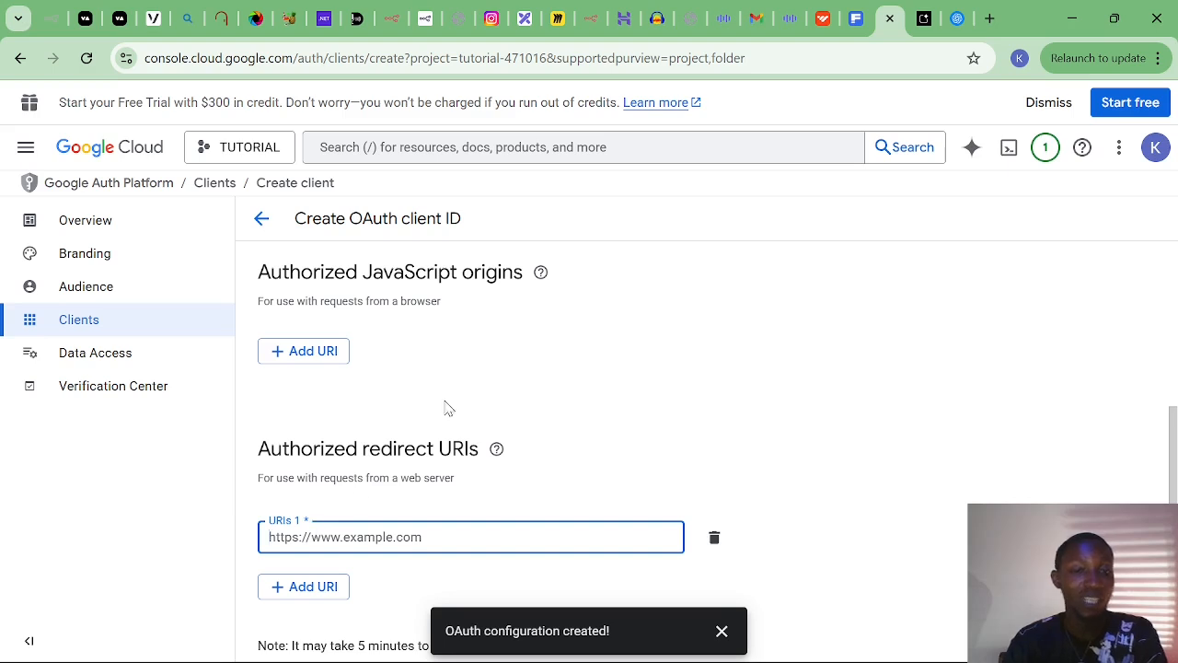
{"action": "left_click", "coordinate": [541, 273]}
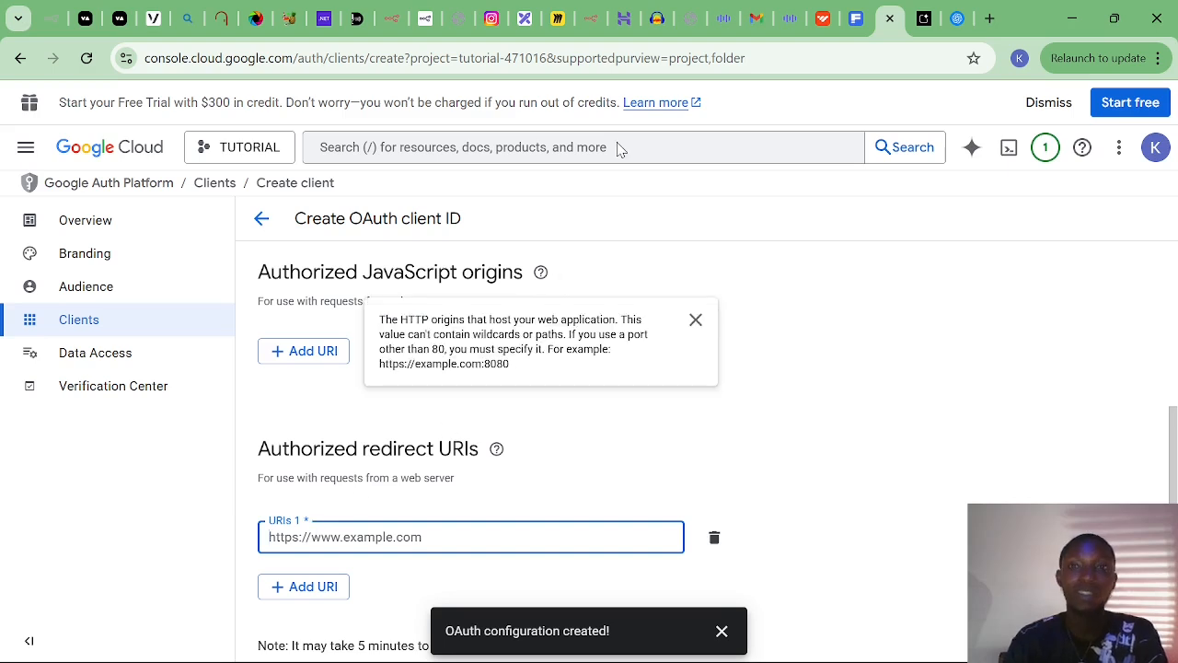
Paste n8n's OAuth redirect URL into URIs 1 and create the N8N client.
{"action": "left_click", "coordinate": [395, 21]}
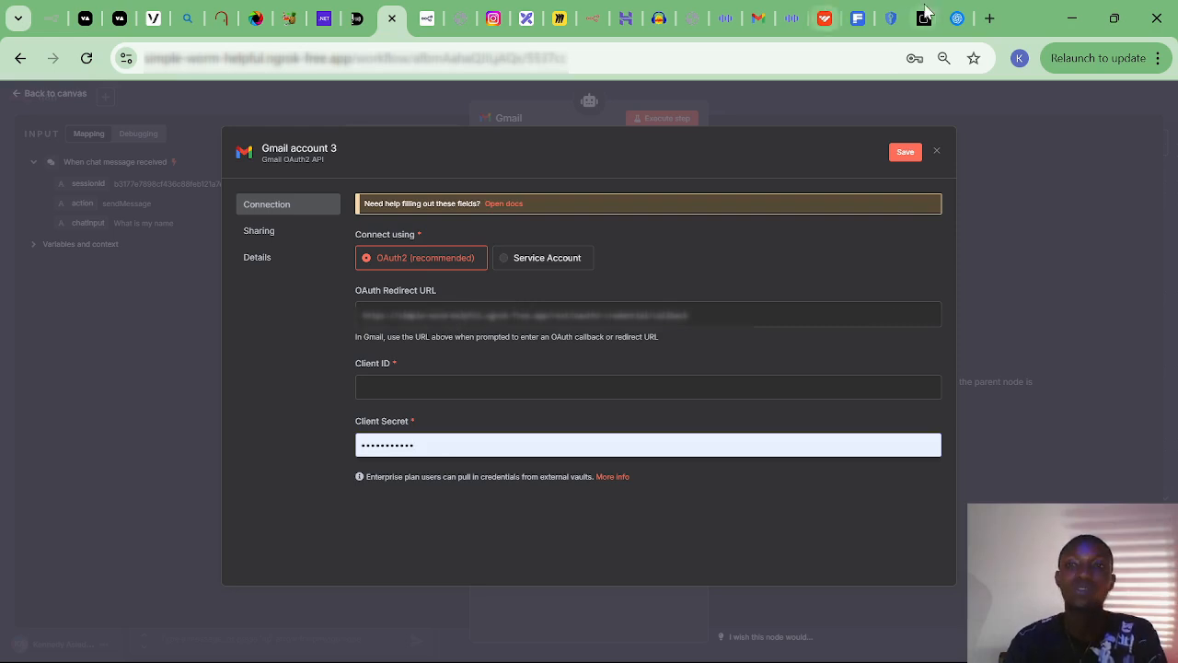
{"action": "left_click", "coordinate": [892, 19]}
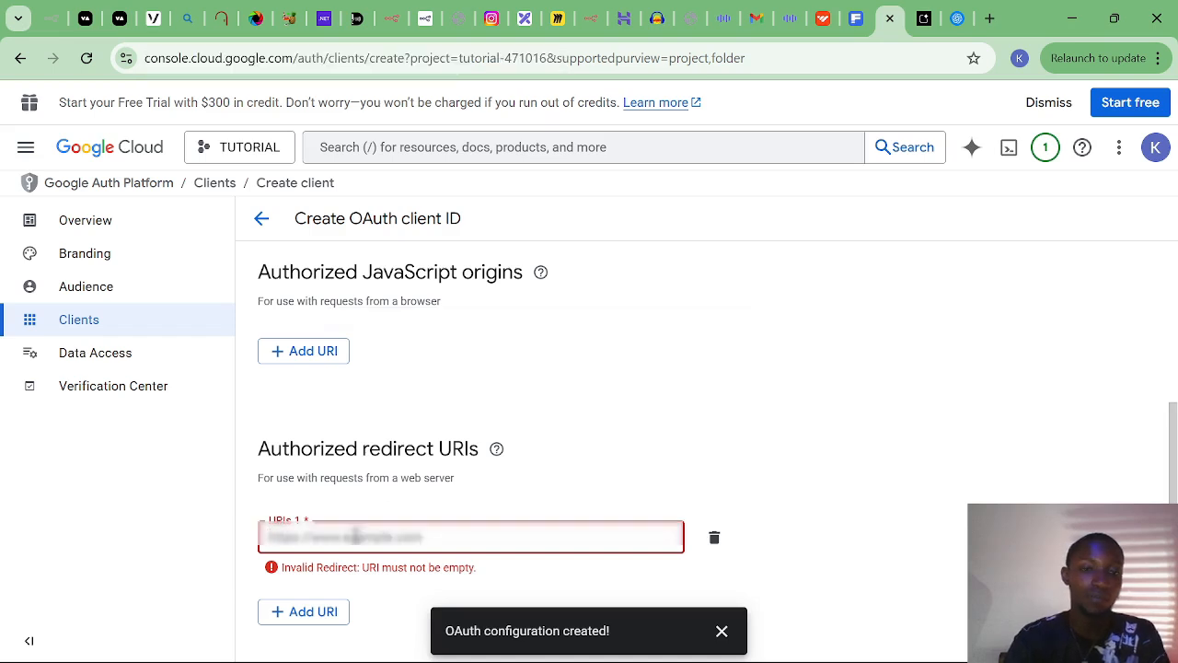
{"action": "type", "text": "https://simple-worm-helpful.ngrok-free.app/rest/oauth2-credential/callback"}
{"action": "scroll", "coordinate": [355, 534], "scroll_direction": "down", "scroll_amount": 1}
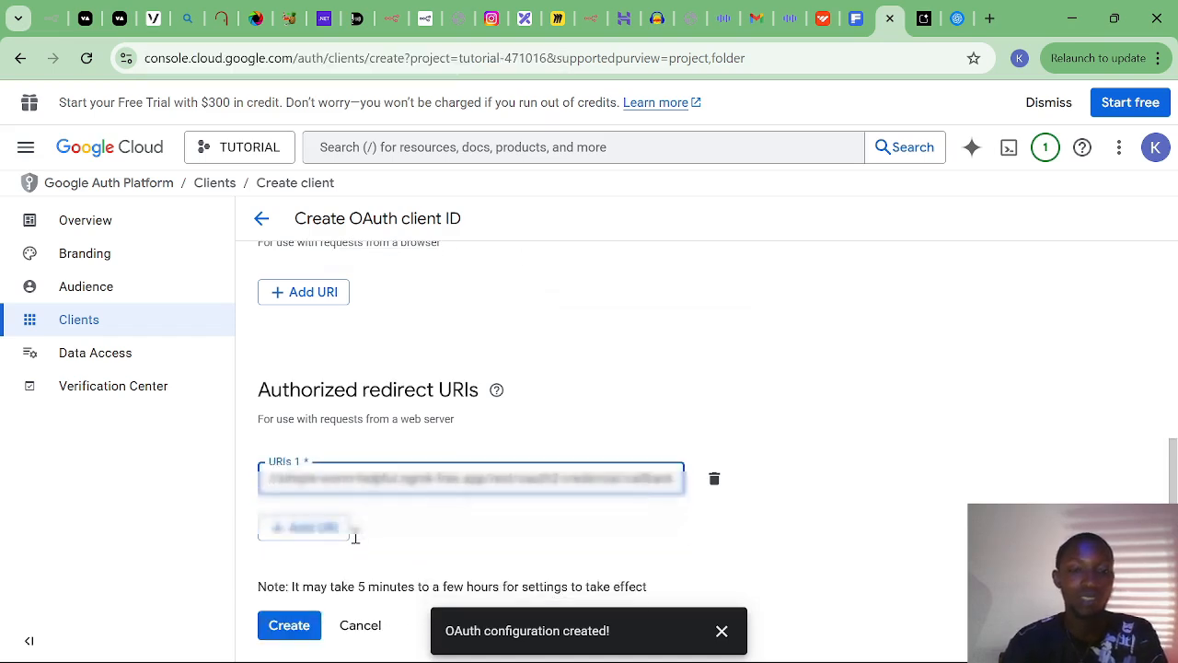
{"action": "left_click", "coordinate": [296, 626]}
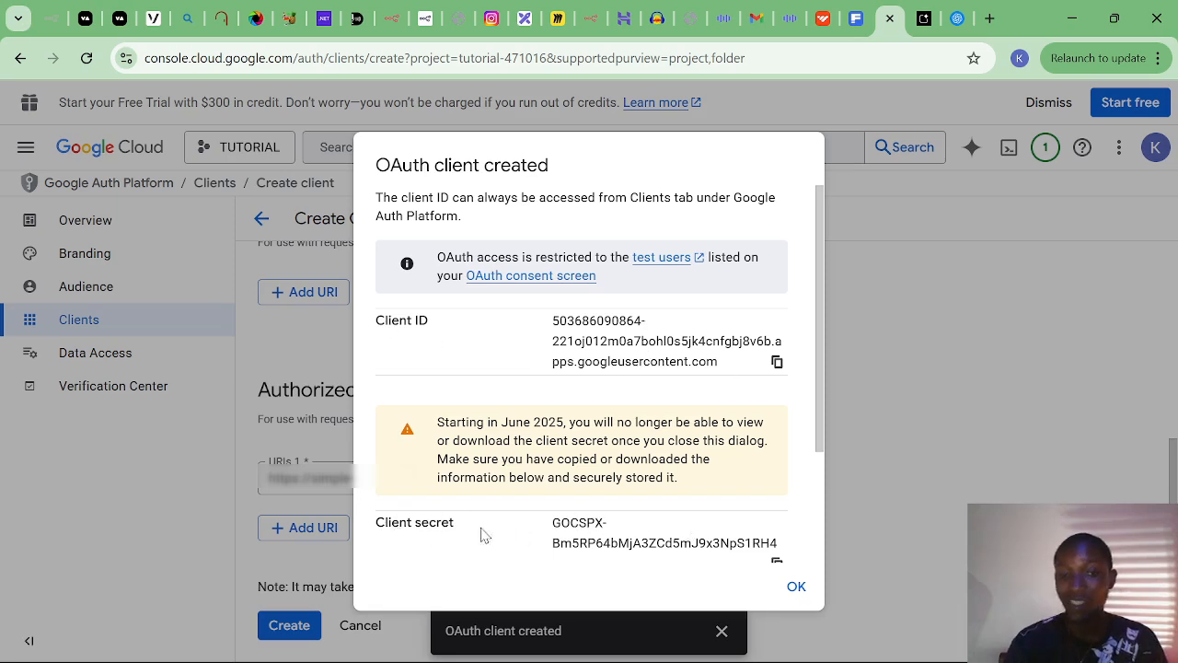
Copy the new Google client ID into the n8n credential's Client ID field.
{"action": "left_click", "coordinate": [778, 363]}
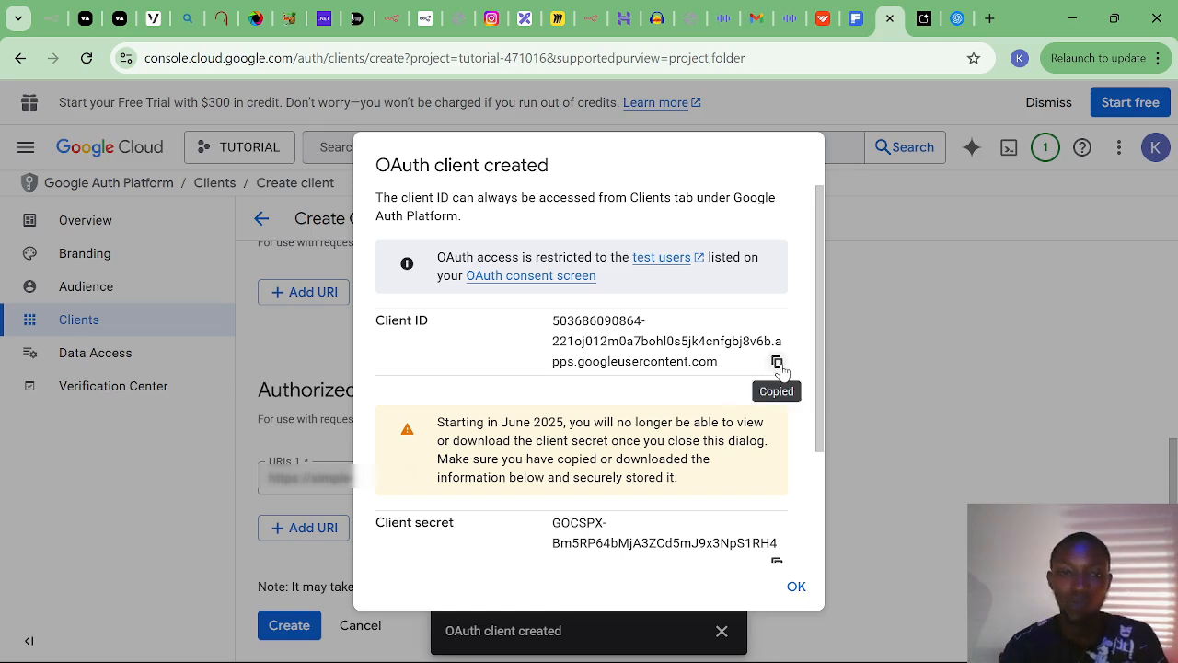
{"action": "left_click", "coordinate": [392, 19]}
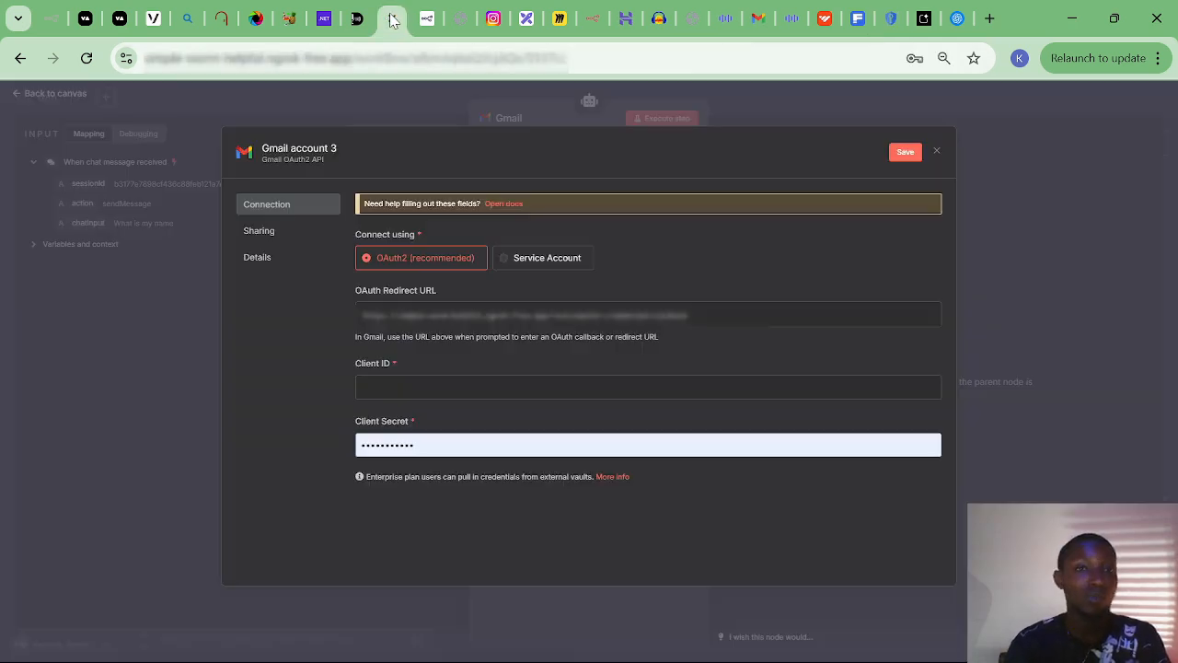
{"action": "left_click", "coordinate": [402, 381]}
{"action": "key", "text": "ctrl+v"}
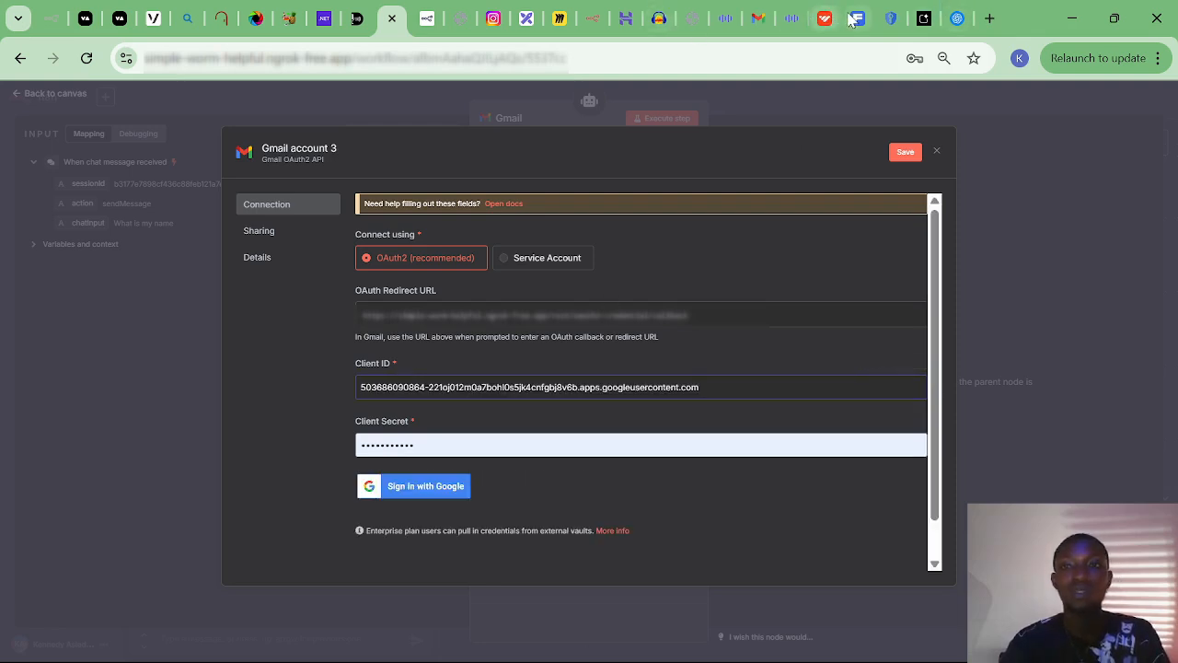
Replace the Client Secret with the new Google client secret and save Gmail account 3.
{"action": "left_click", "coordinate": [885, 19]}
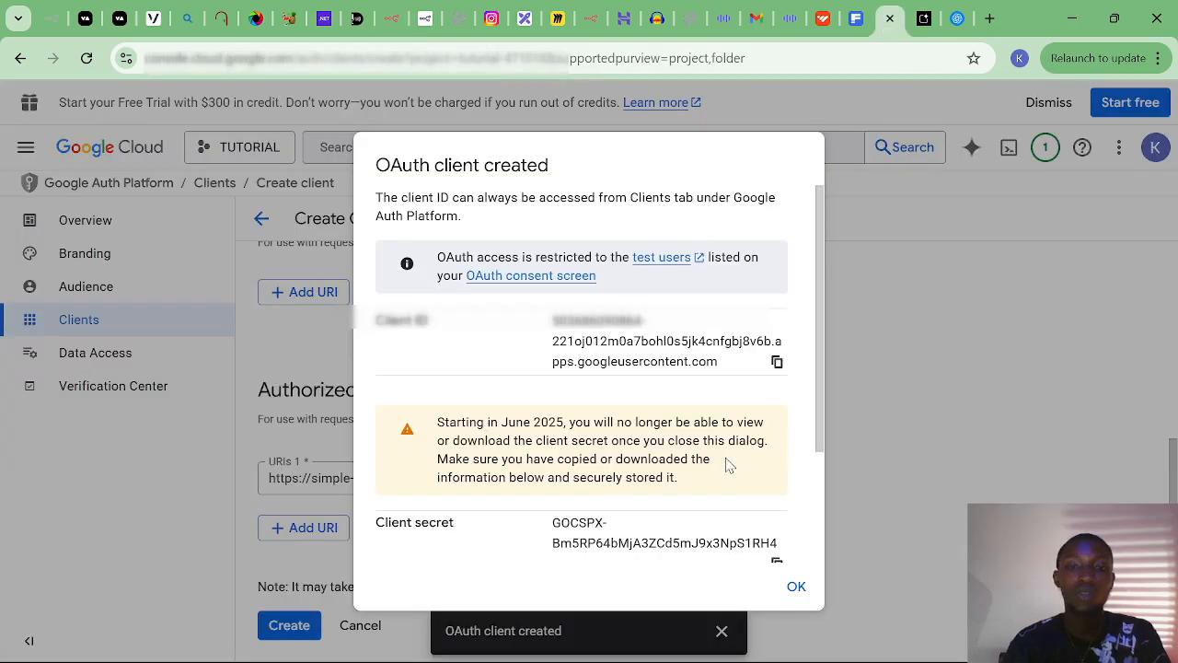
{"action": "left_click", "coordinate": [778, 569]}
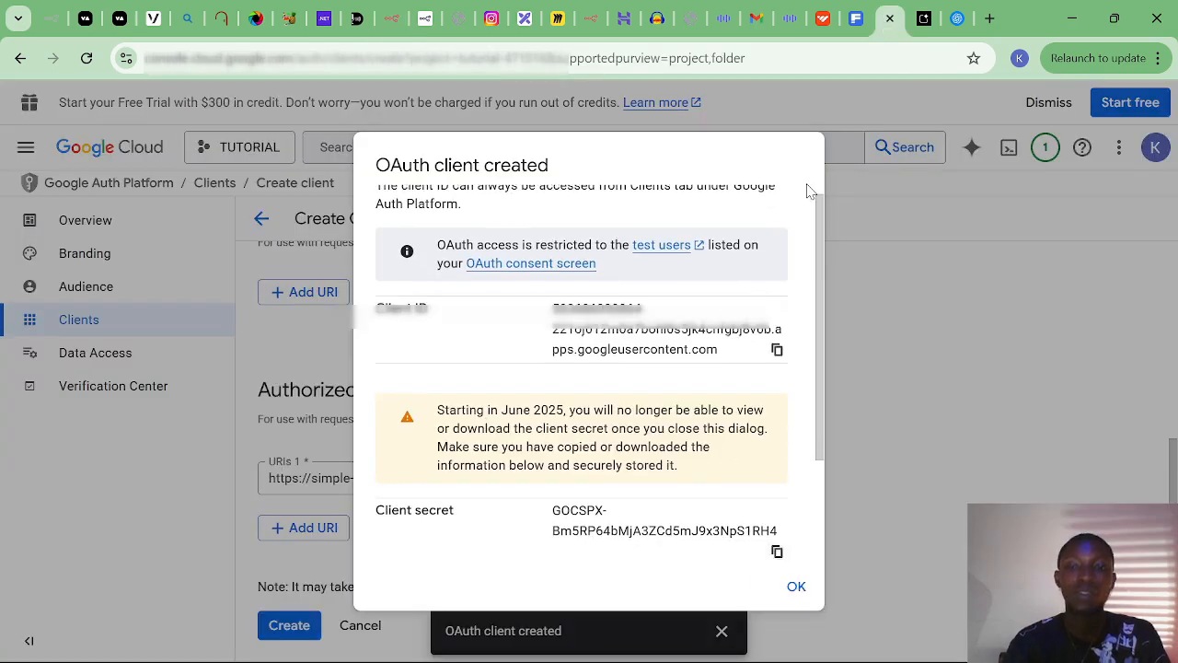
{"action": "left_click", "coordinate": [383, 23]}
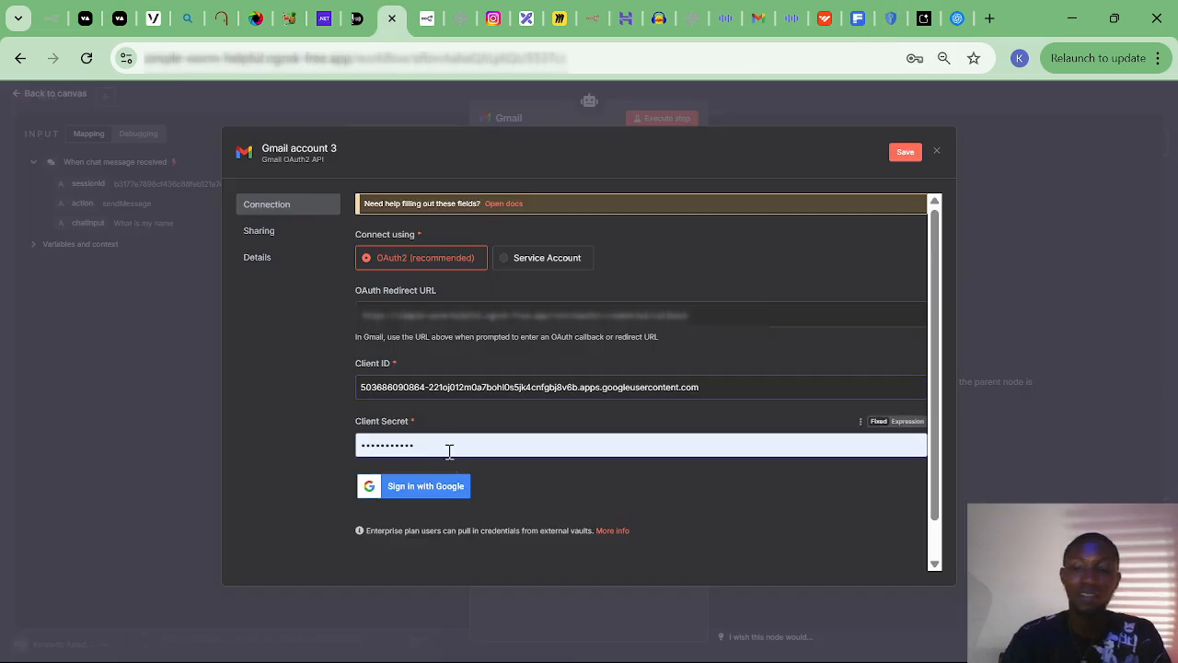
{"action": "left_click", "coordinate": [449, 451]}
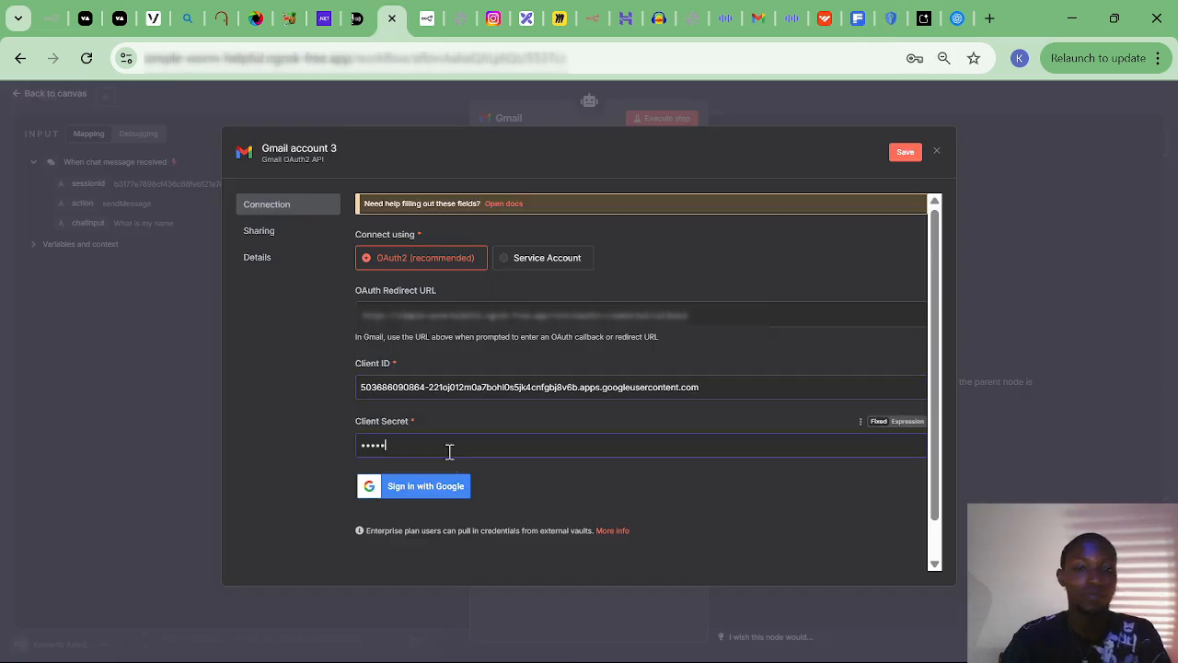
{"action": "key", "text": "BackSpace"}
{"action": "key", "text": "ctrl+v"}
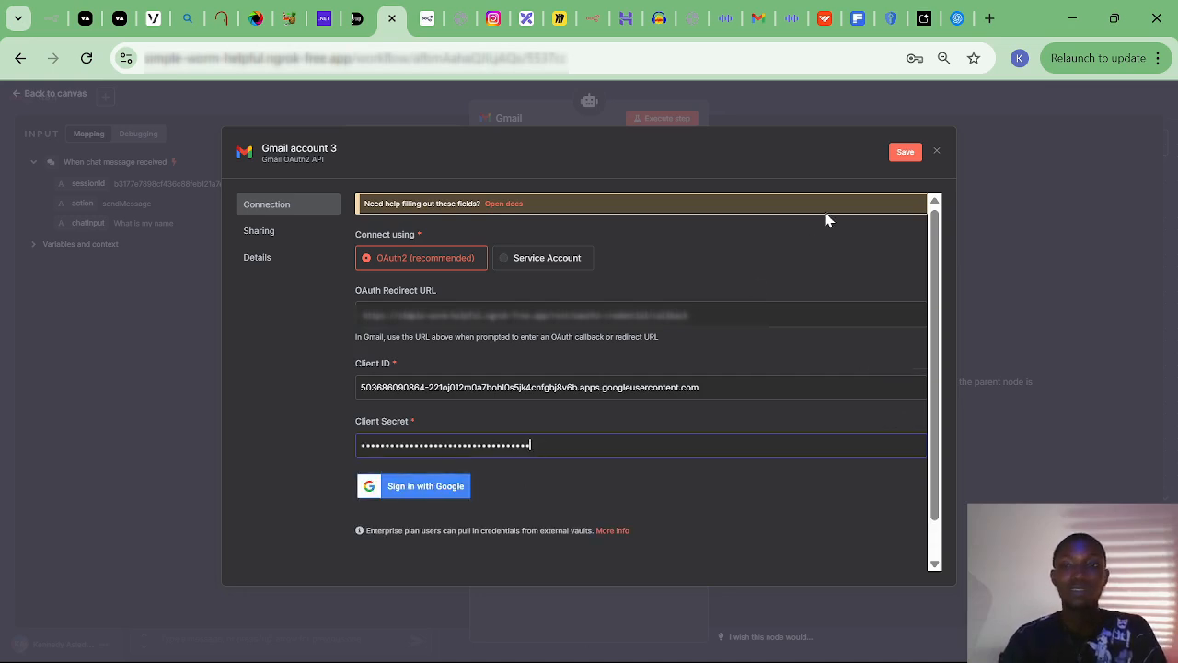
{"action": "left_click", "coordinate": [906, 154]}
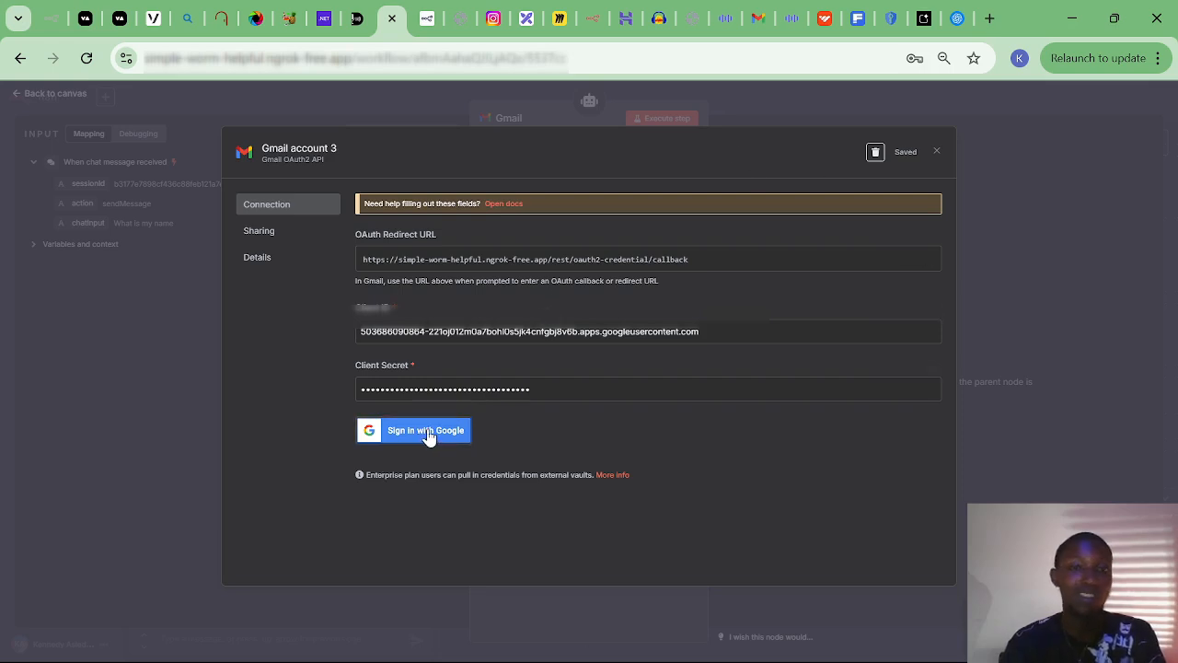
Sign the Gmail account 3 credential in with Google.
{"action": "left_click", "coordinate": [426, 439]}
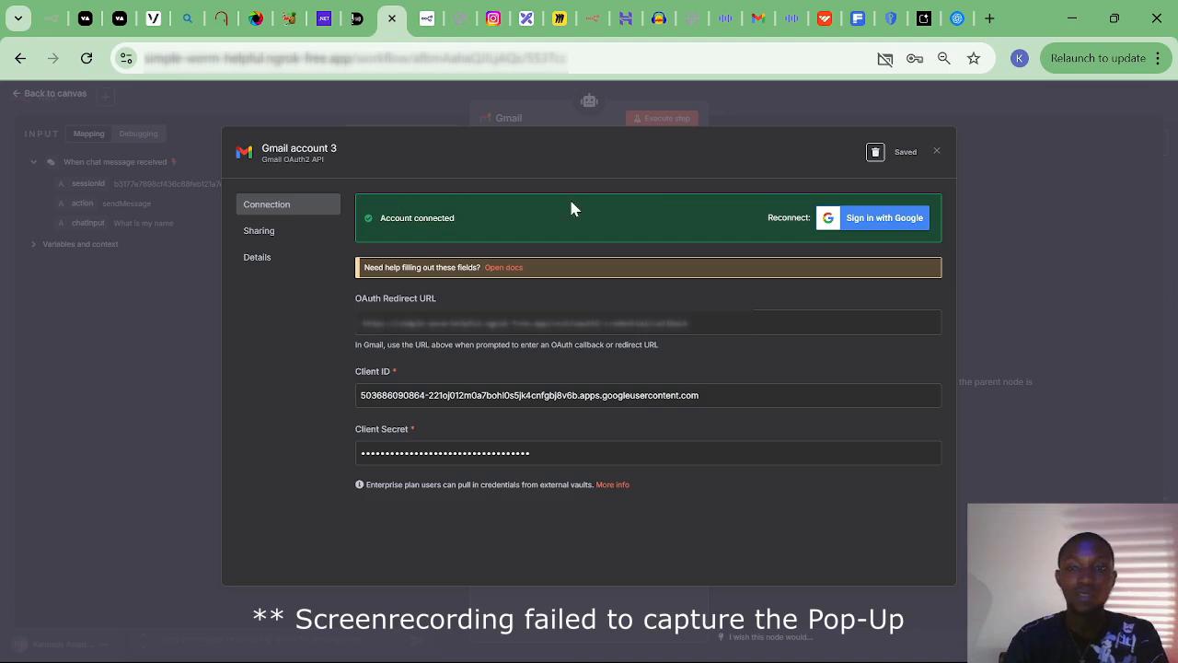
Close the Gmail credential and node panel, and position the Gmail node under the agent's Tool input.
{"action": "left_click", "coordinate": [937, 152]}
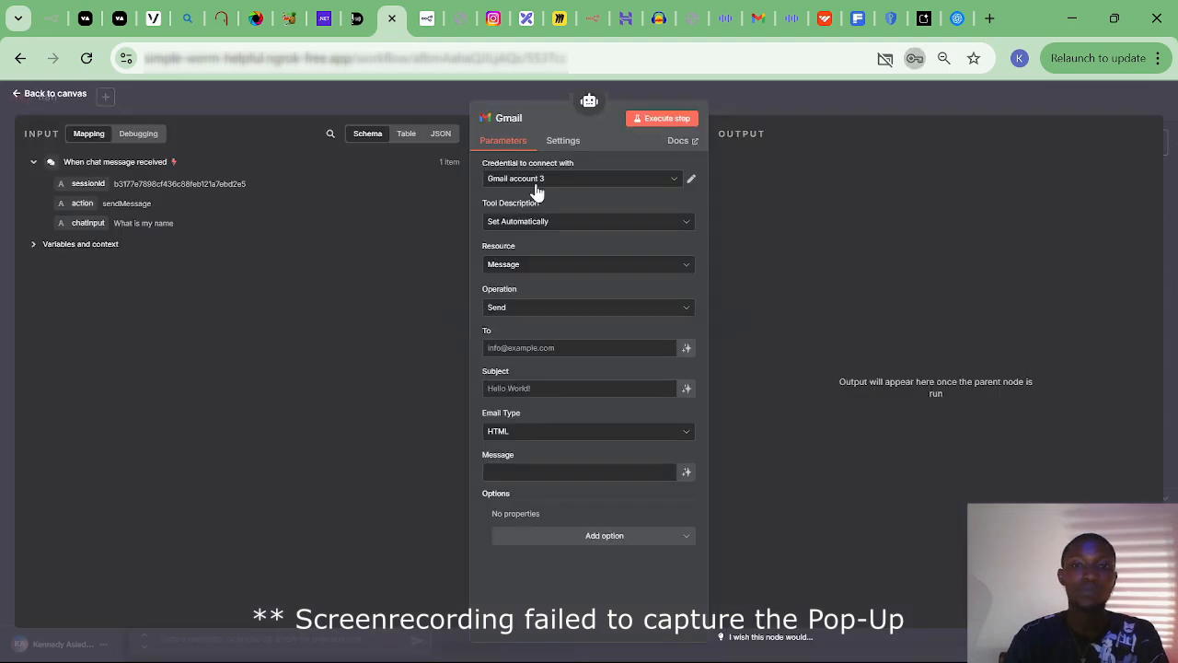
{"action": "left_click", "coordinate": [37, 101]}
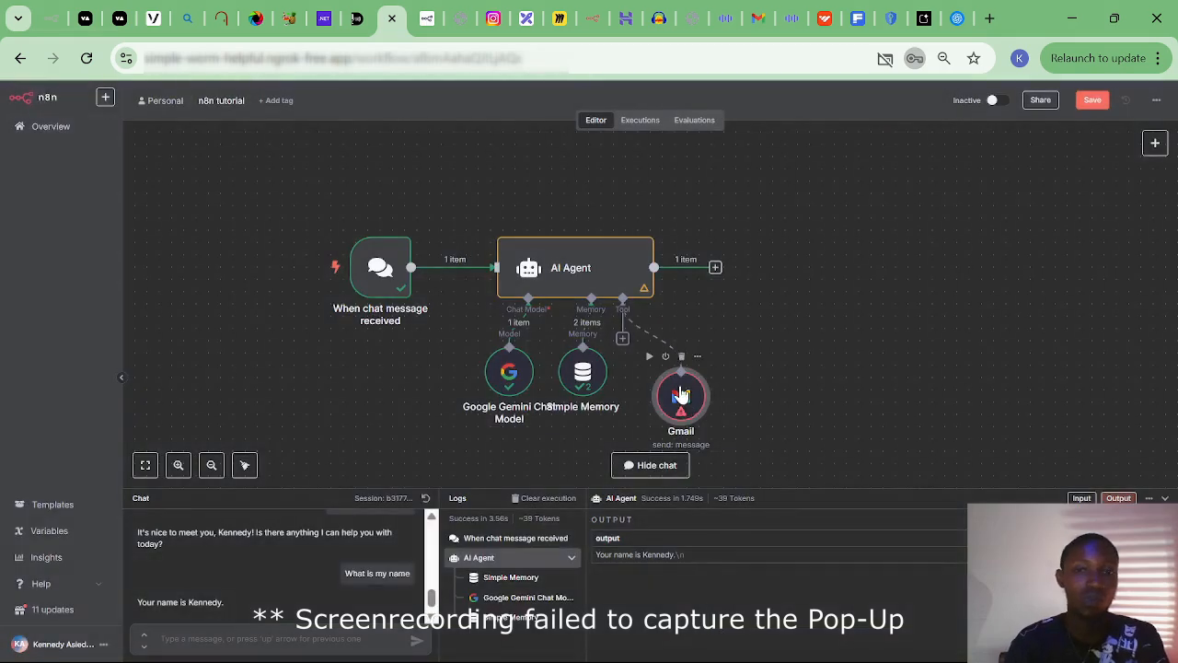
{"action": "left_click_drag", "start_coordinate": [681, 394], "coordinate": [676, 379]}
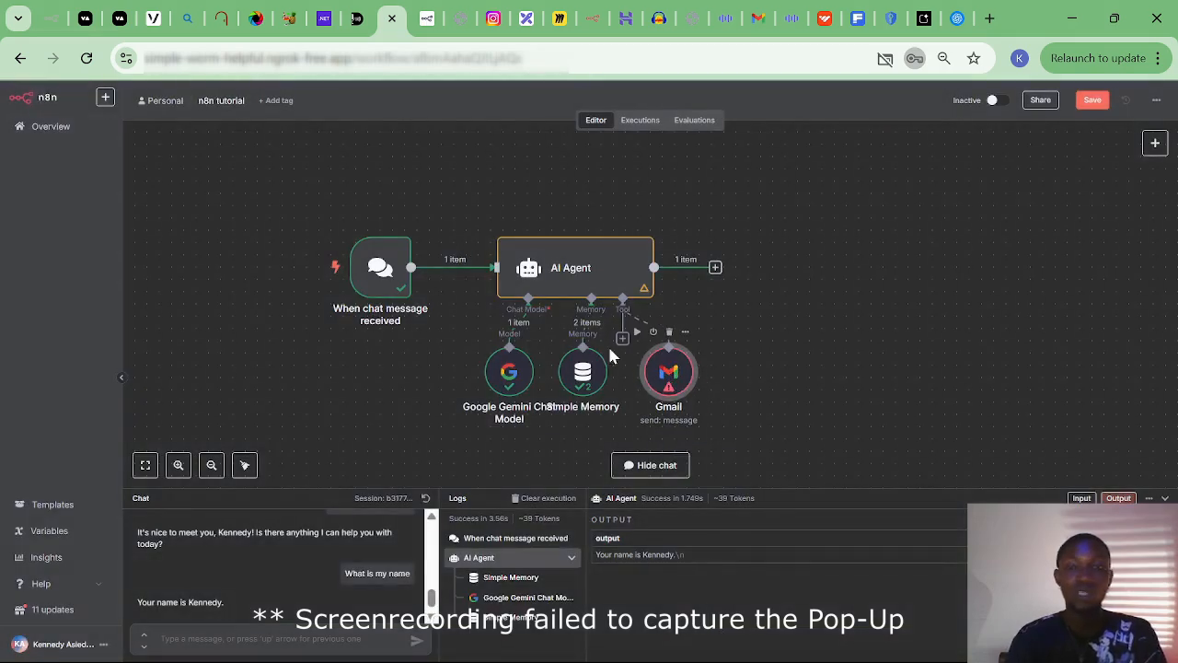
Delete the chat message trigger node and bring up the trigger choices.
{"action": "mouse_move", "coordinate": [386, 279]}
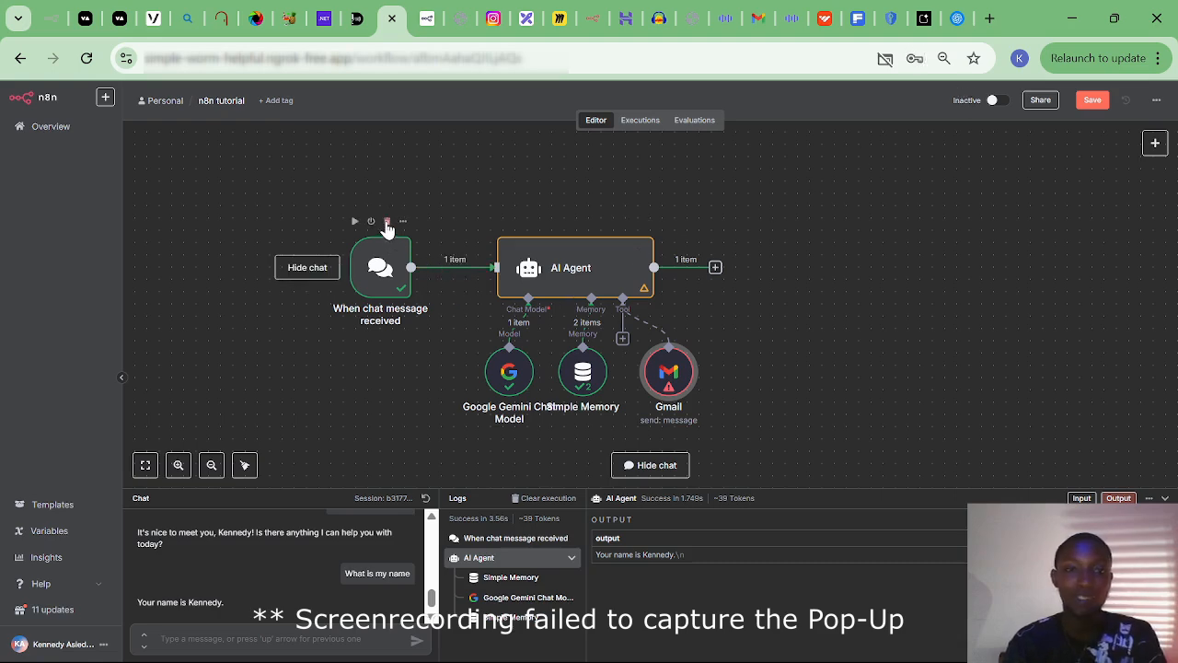
{"action": "left_click", "coordinate": [386, 221]}
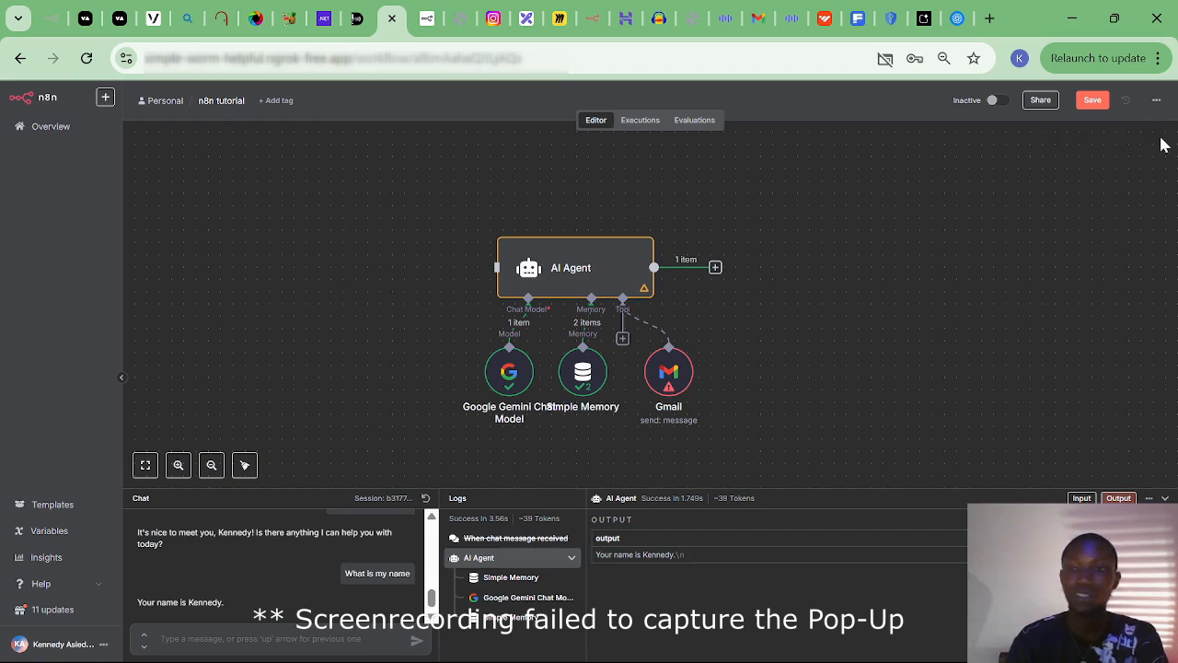
{"action": "left_click", "coordinate": [1155, 142]}
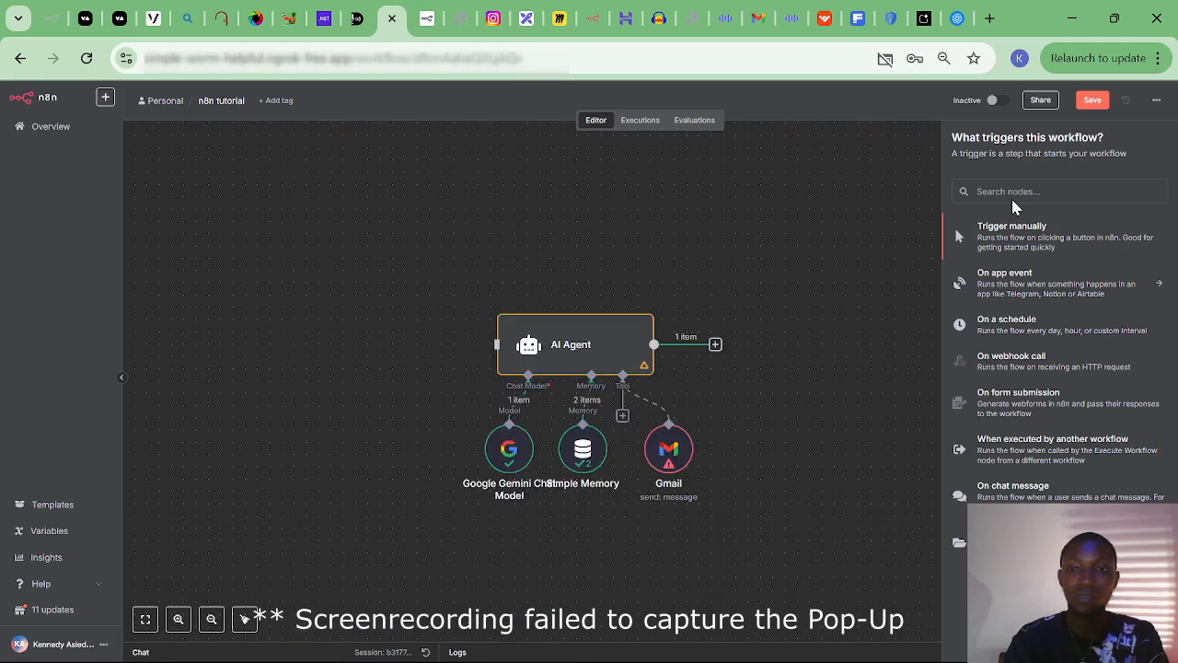
Add the Telegram 'On message' trigger and choose Create new credential for it.
{"action": "type", "text": "TE"}
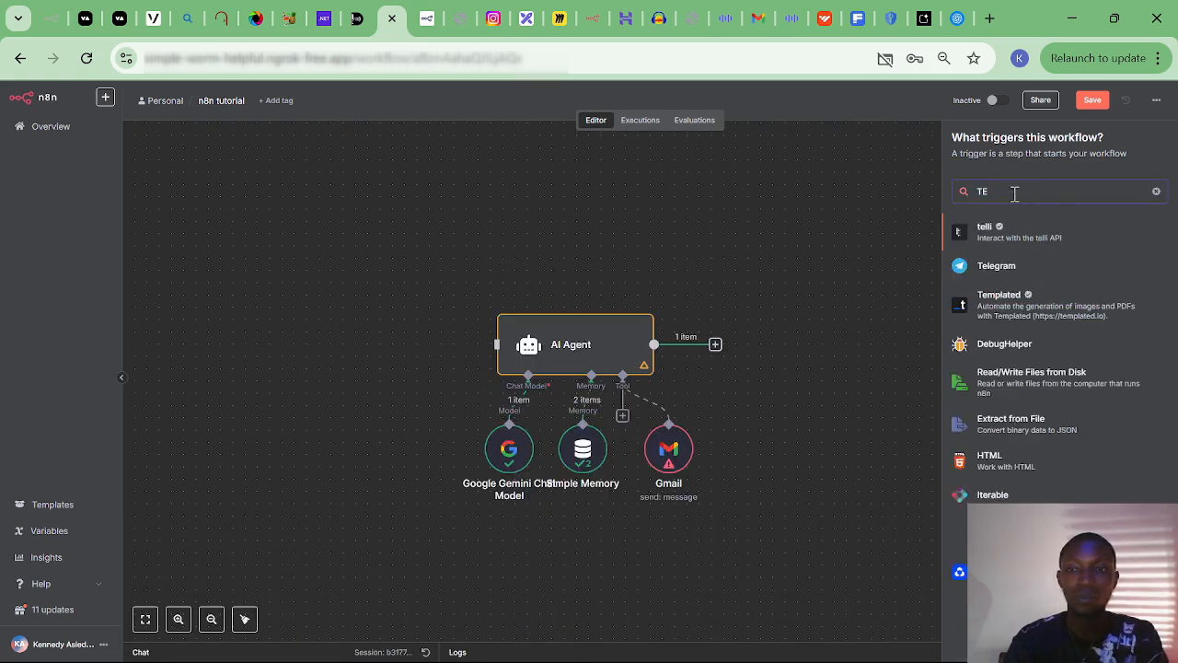
{"action": "left_click", "coordinate": [1001, 269]}
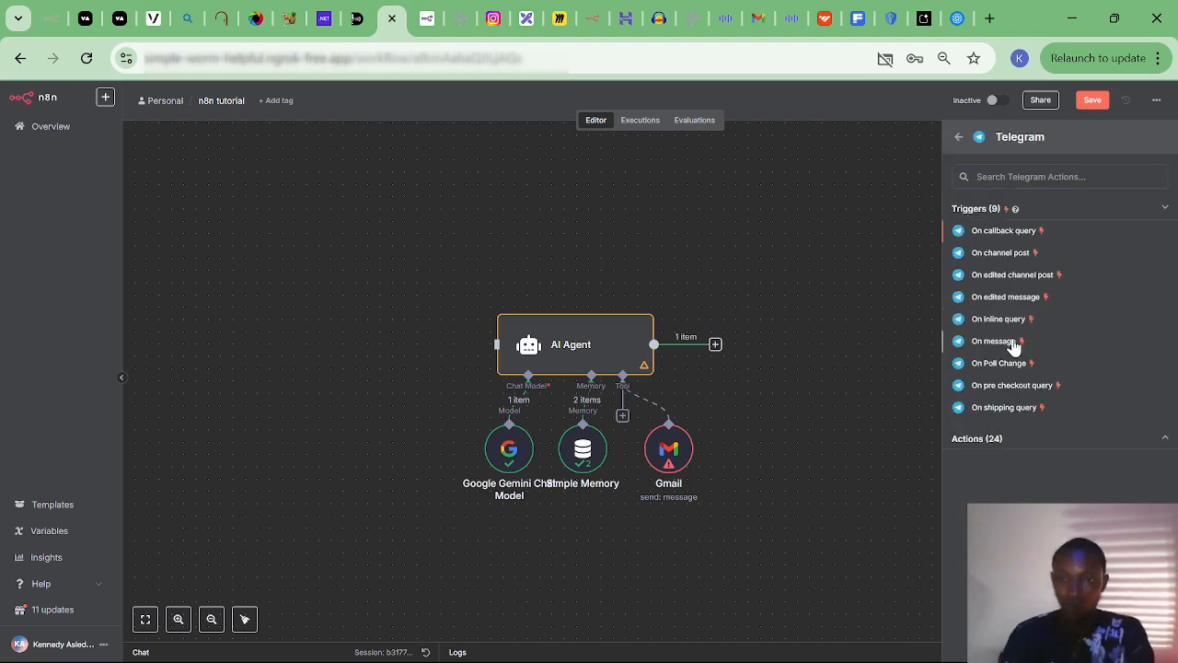
{"action": "left_click", "coordinate": [999, 341]}
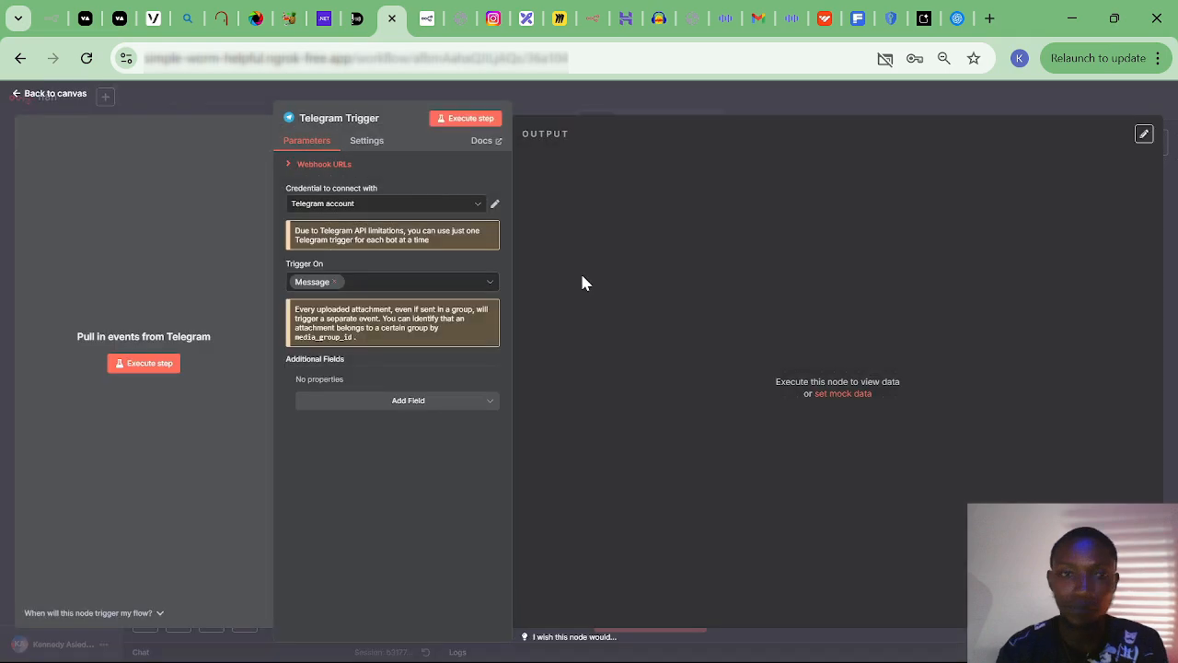
{"action": "left_click", "coordinate": [432, 204]}
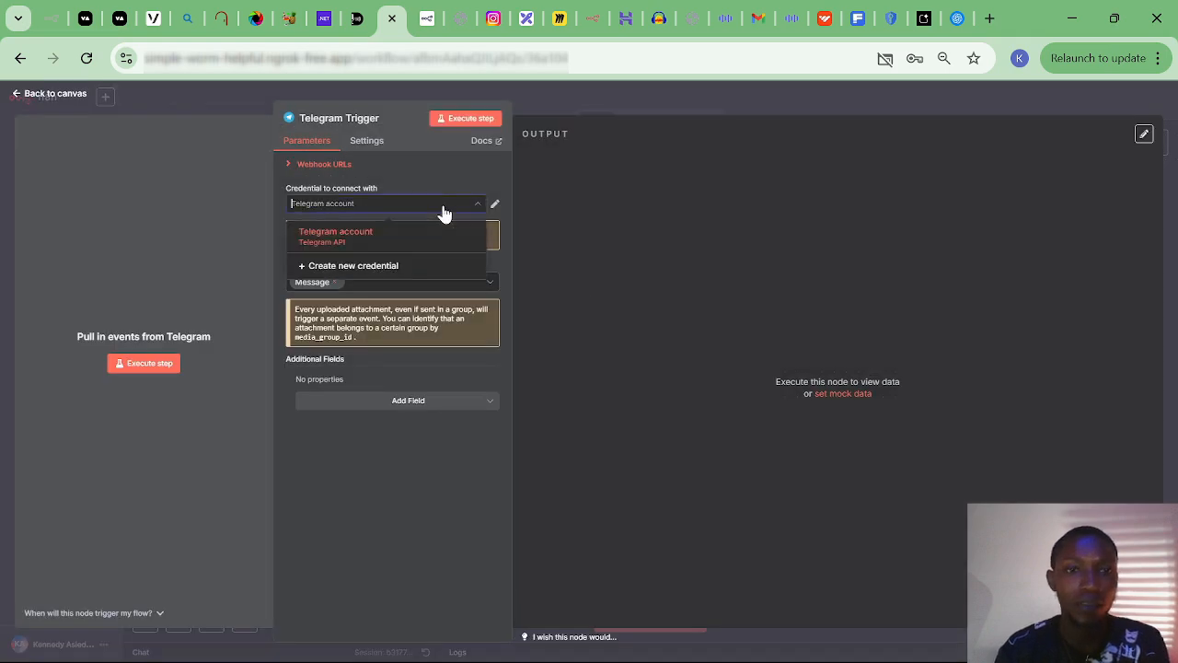
{"action": "left_click", "coordinate": [353, 266]}
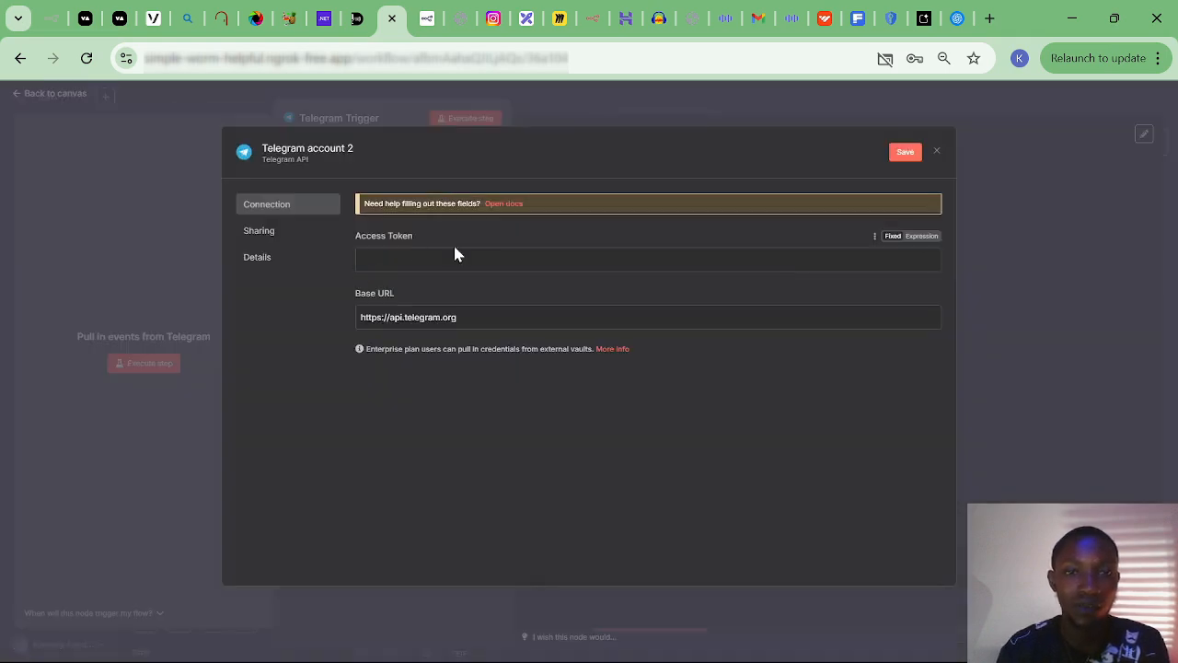
Open the Telegram credential docs and scroll to the bot access token instructions.
{"action": "left_click", "coordinate": [506, 204]}
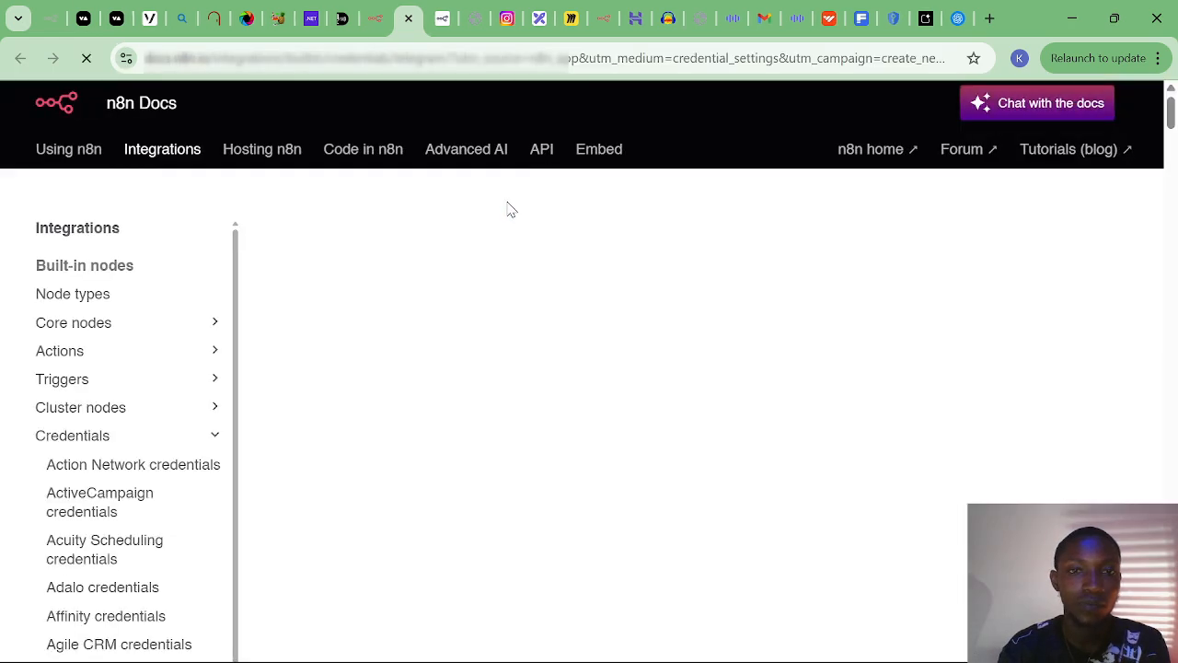
{"action": "scroll", "coordinate": [444, 439], "scroll_direction": "down", "scroll_amount": 3}
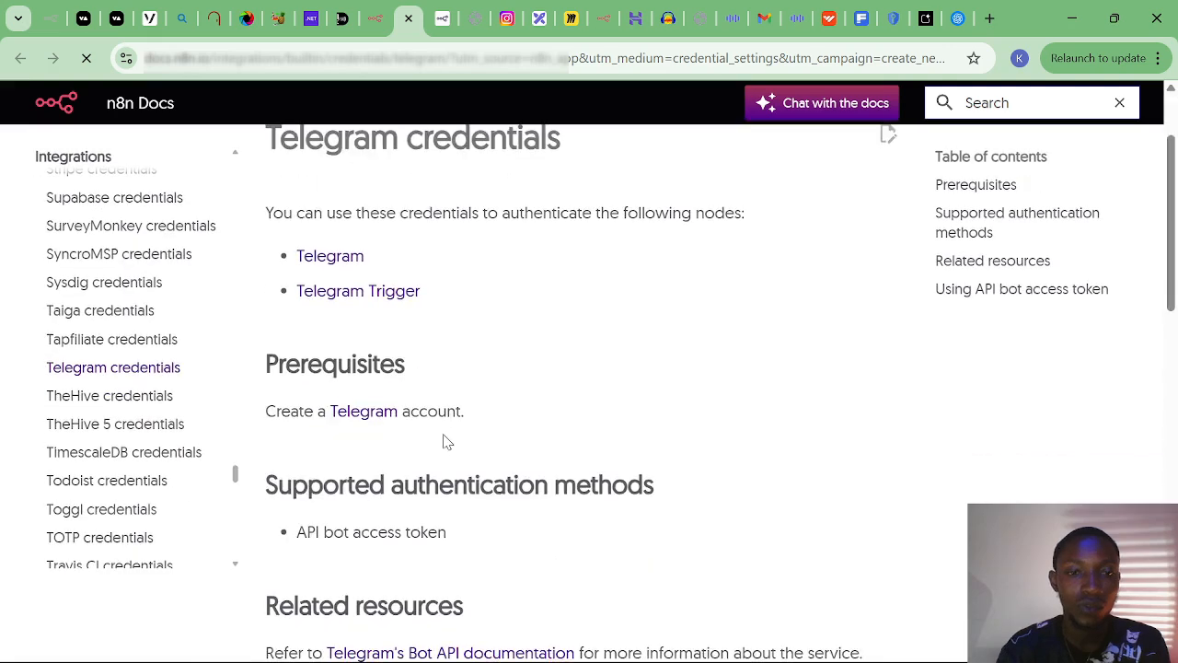
{"action": "scroll", "coordinate": [445, 440], "scroll_direction": "down", "scroll_amount": 6}
In the BotFather chat, start /newbot and name the bot N8N CLASS.
{"action": "left_click", "coordinate": [473, 359]}
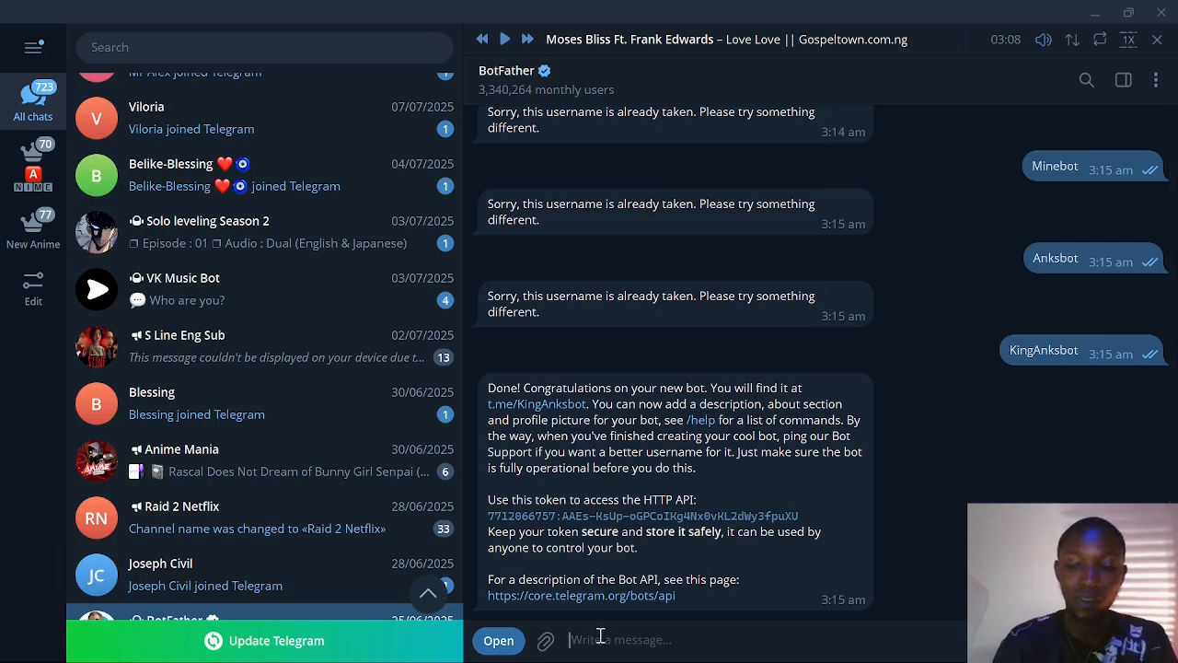
{"action": "type", "text": "/new"}
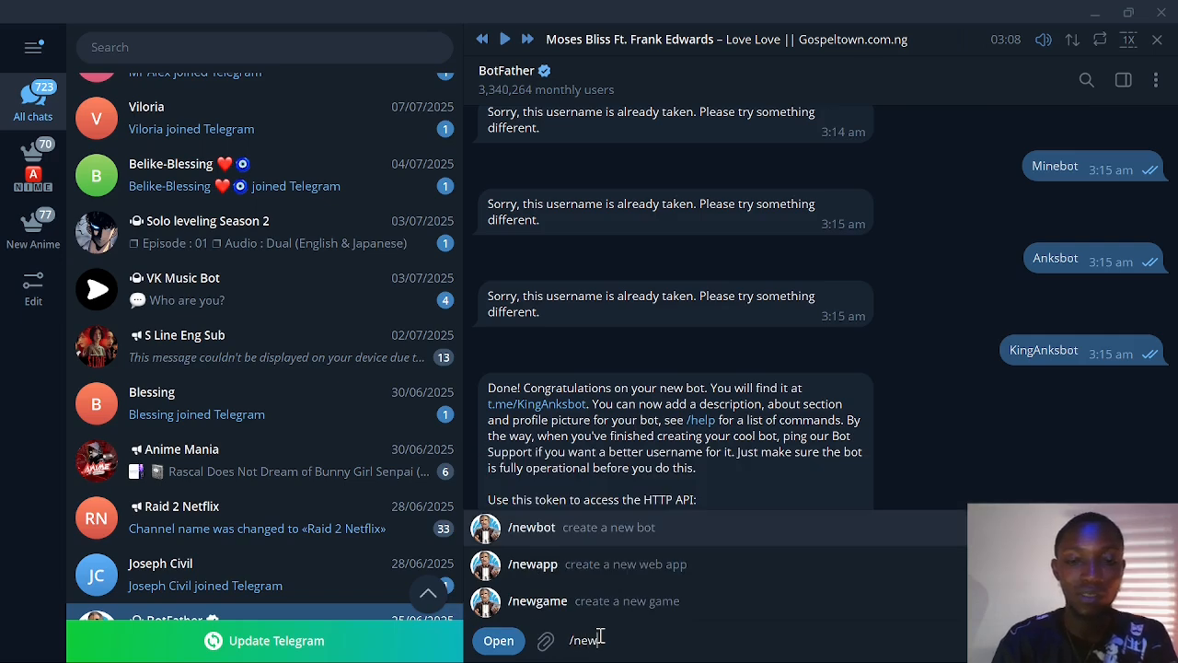
{"action": "left_click", "coordinate": [602, 523]}
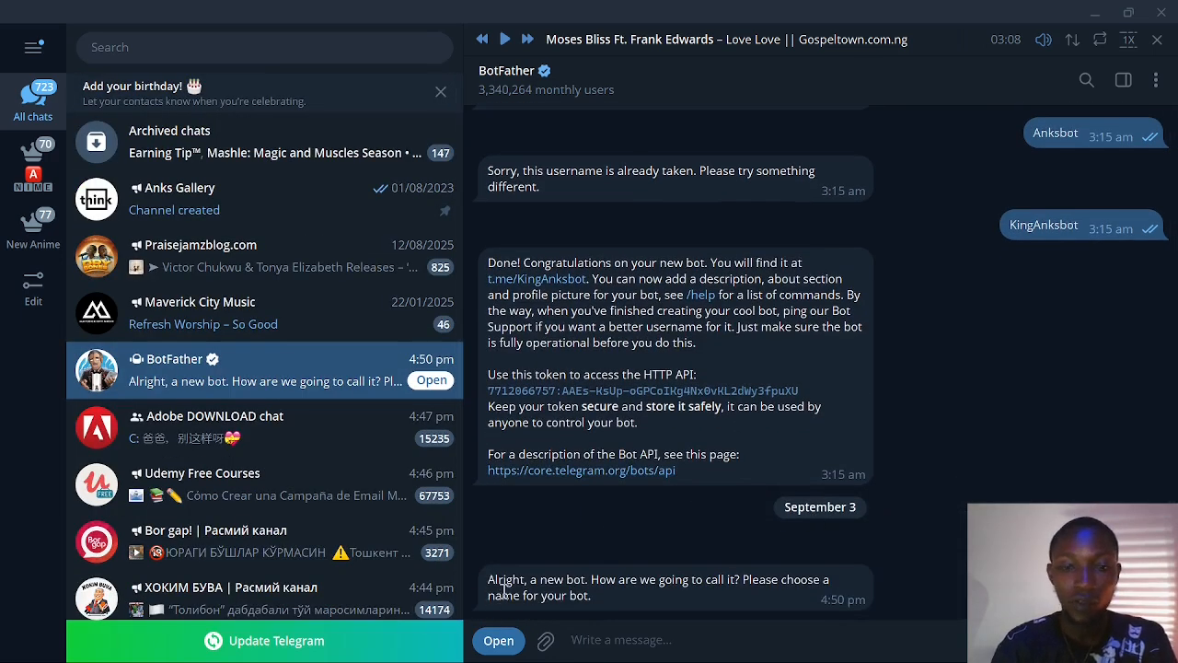
{"action": "double_click", "coordinate": [711, 597]}
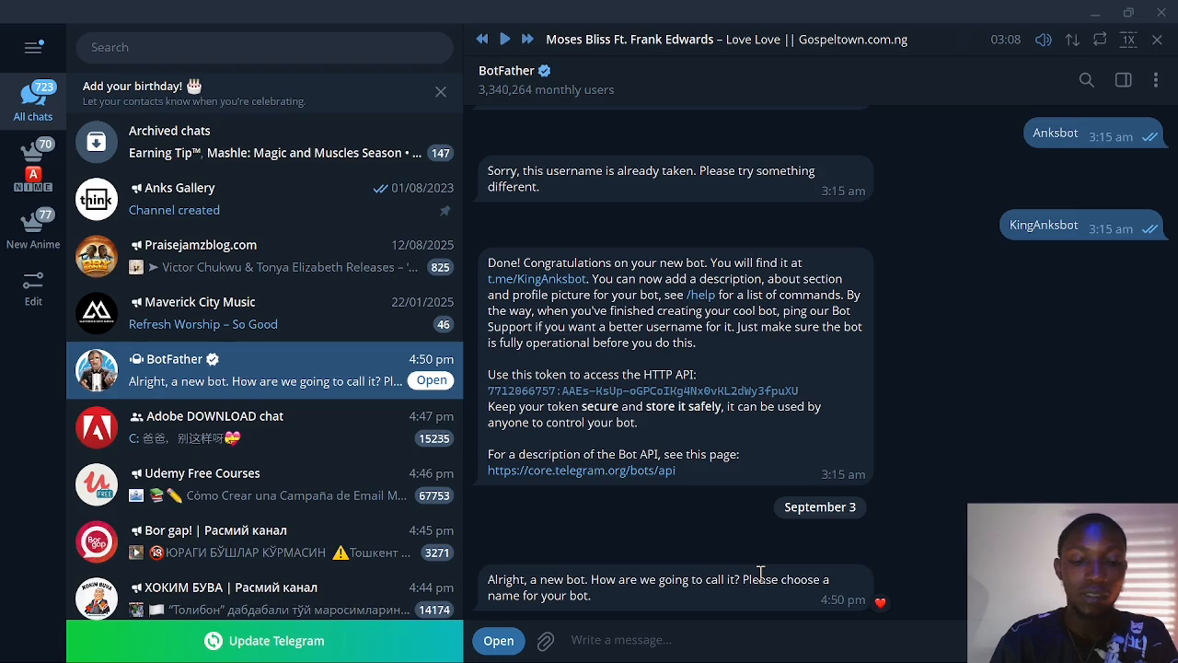
{"action": "type", "text": "N8N C"}
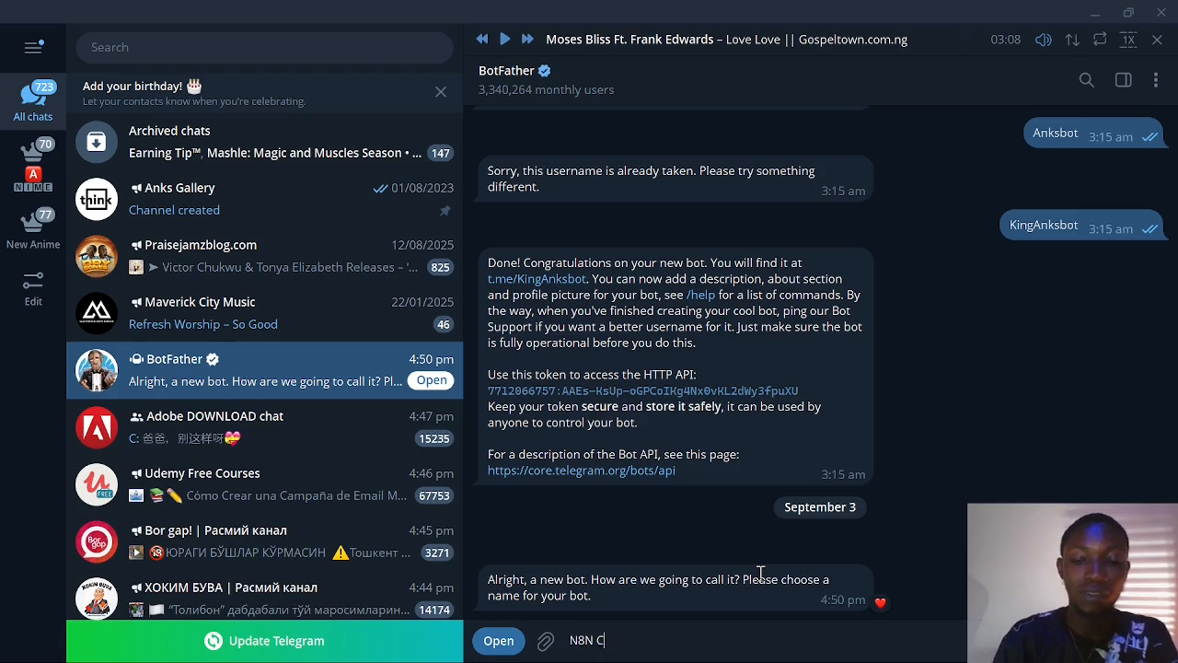
{"action": "type", "text": "LASS"}
{"action": "key", "text": "Return"}
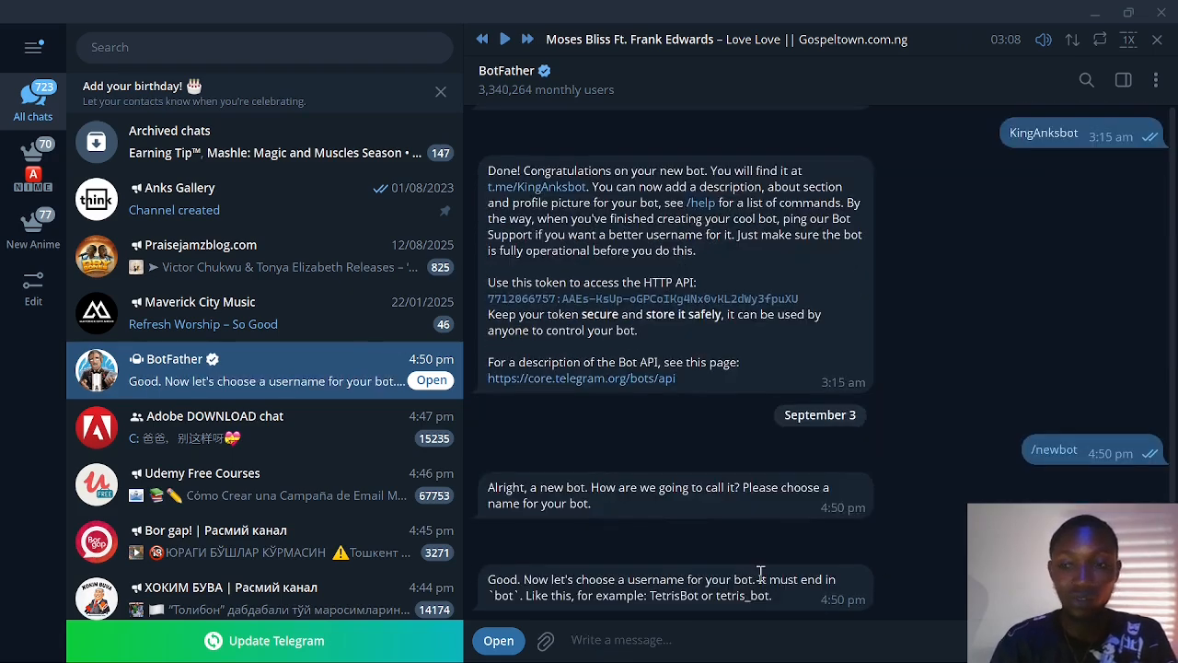
Try bot usernames CLASSbot and newclassbot, then a third username that is accepted.
{"action": "double_click", "coordinate": [626, 574]}
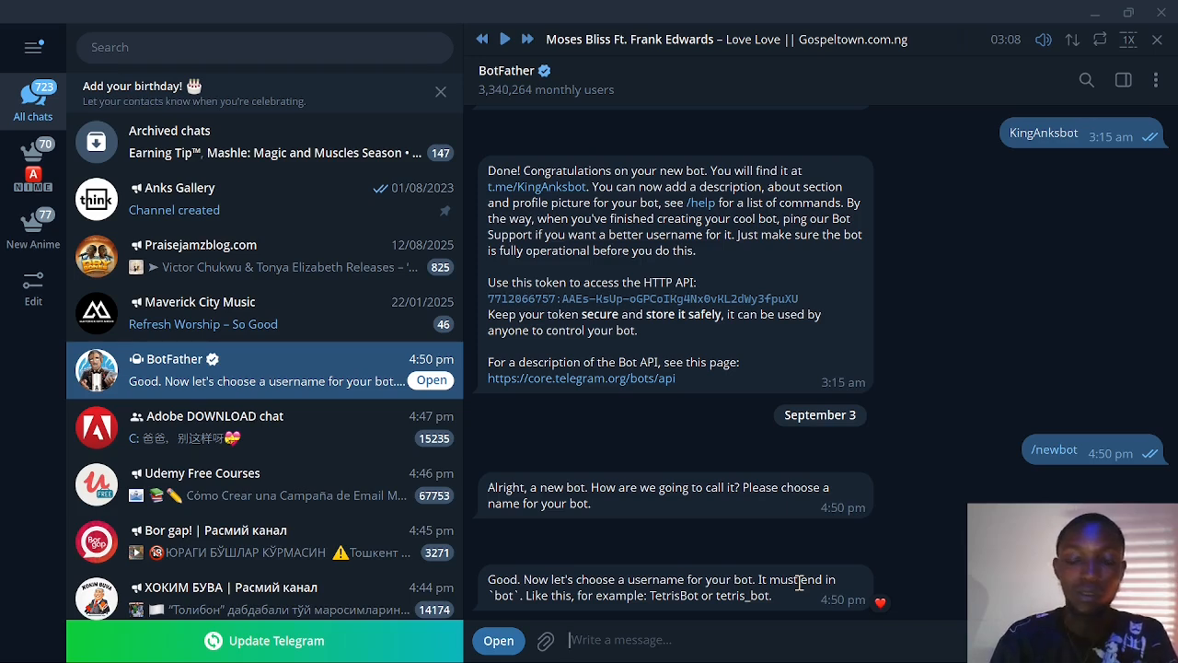
{"action": "type", "text": "CLASS"}
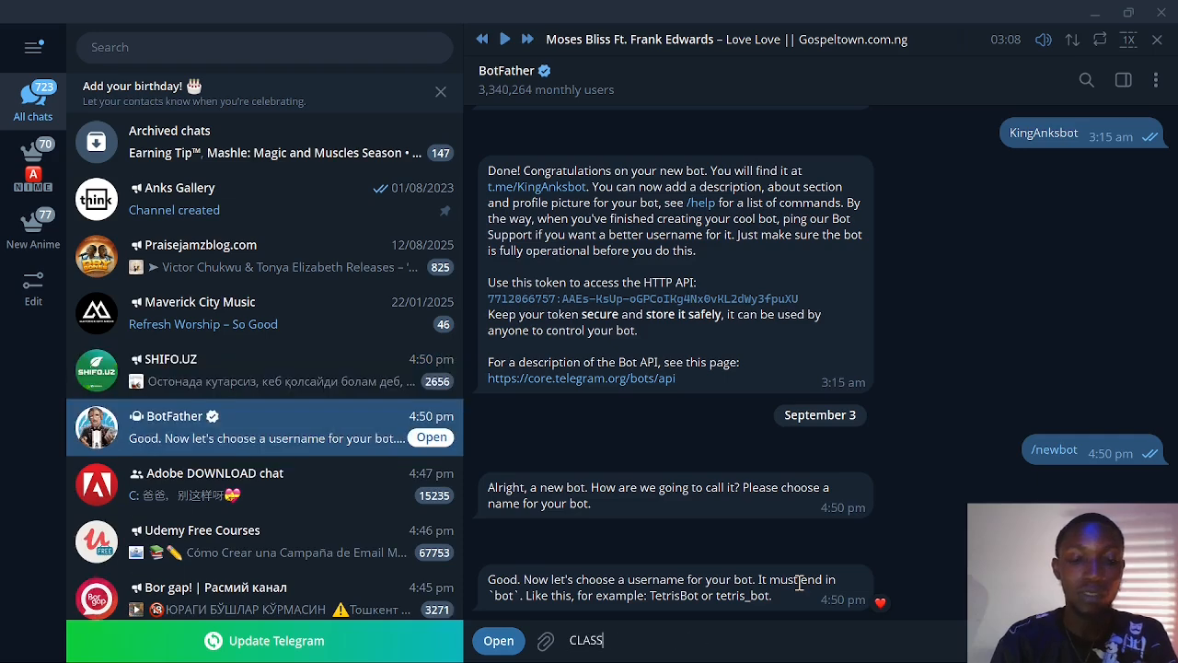
{"action": "type", "text": "bo"}
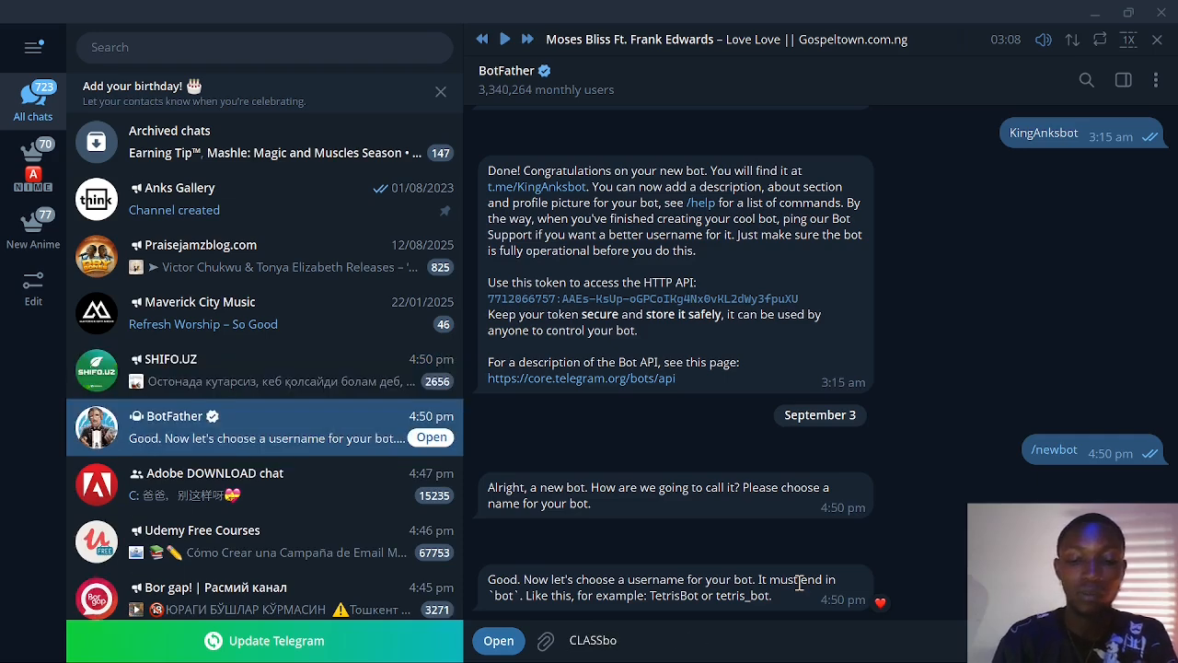
{"action": "type", "text": "t"}
{"action": "key", "text": "Return"}
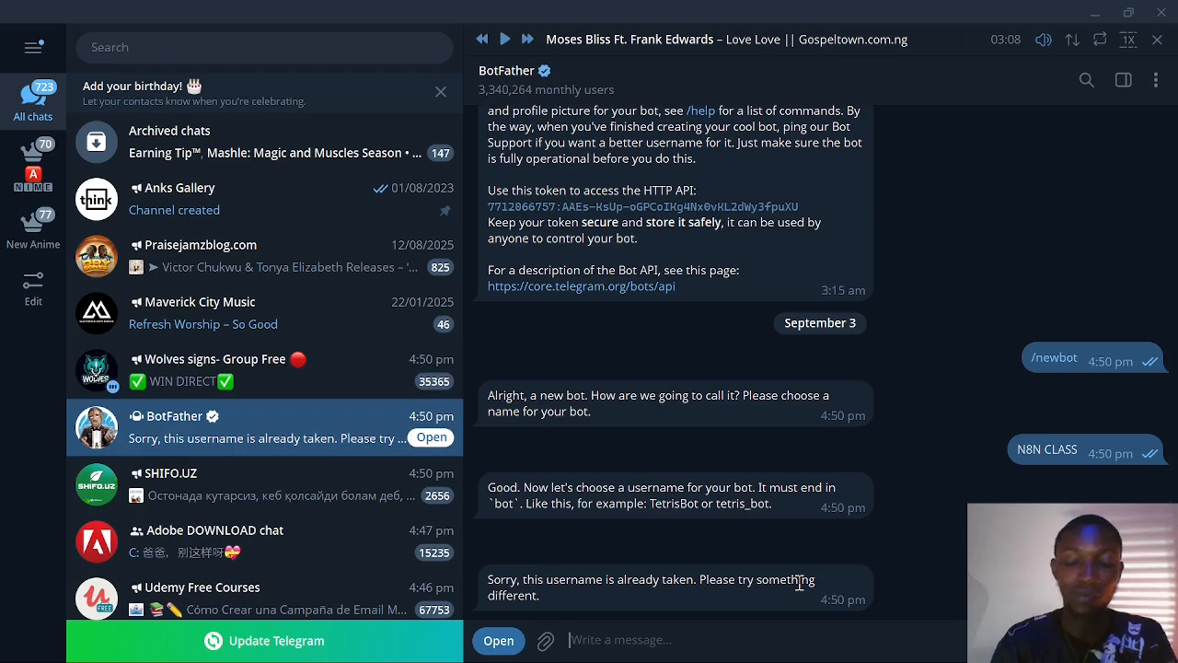
{"action": "type", "text": "newclassb"}
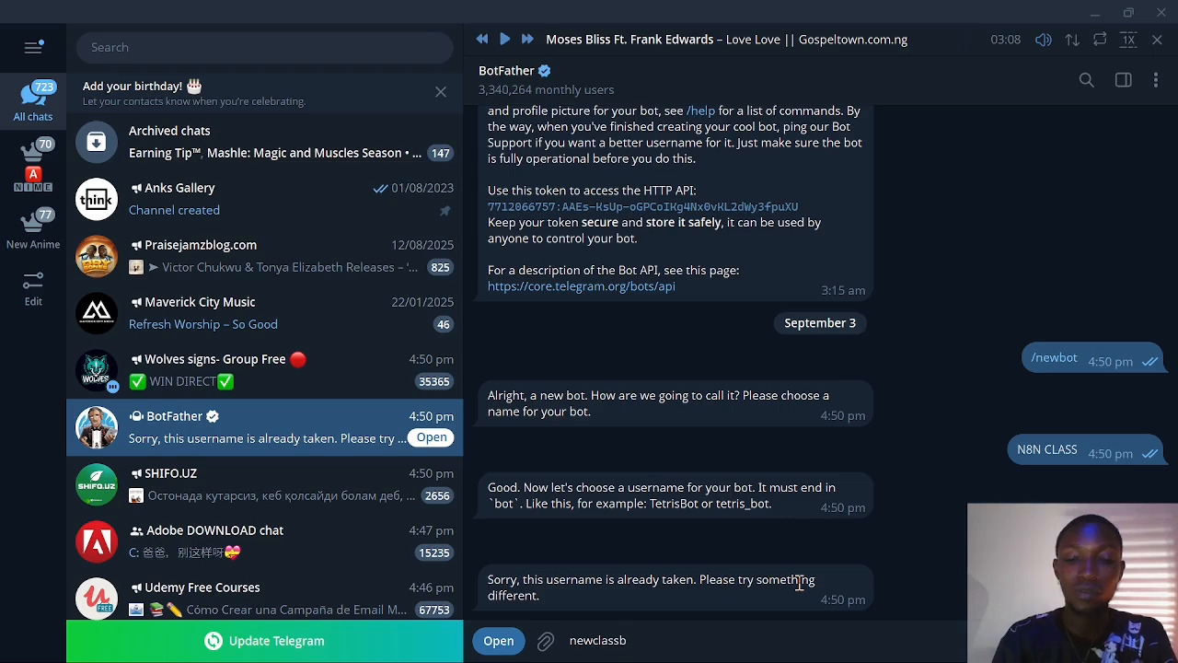
{"action": "type", "text": "ot"}
{"action": "key", "text": "Return"}
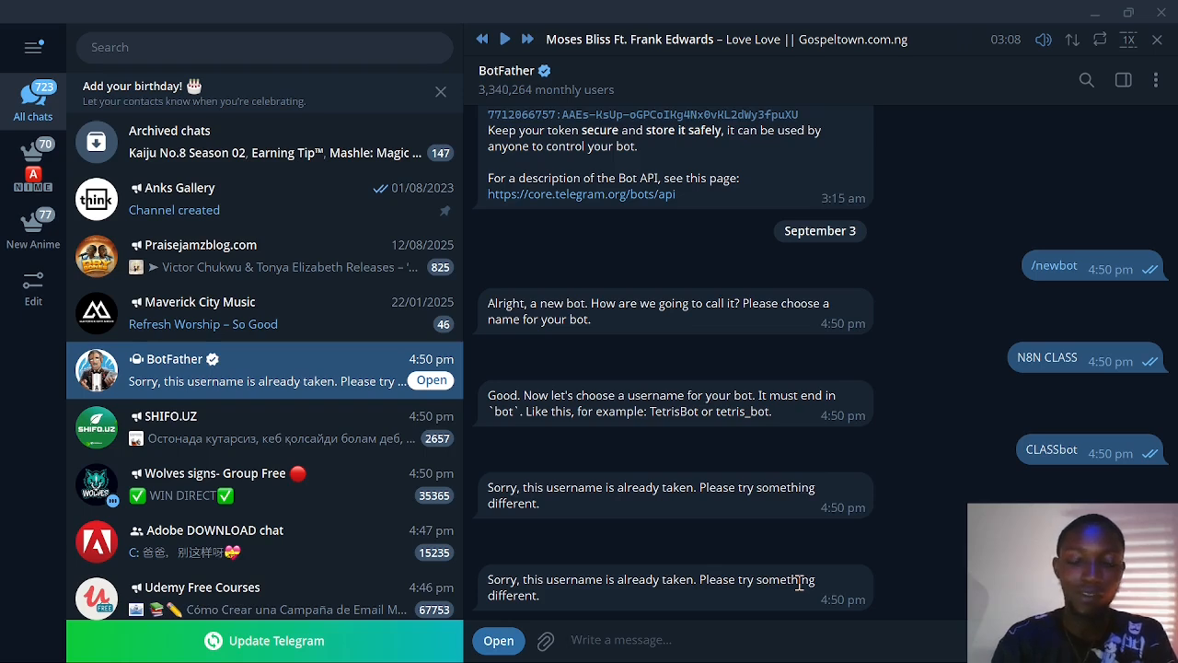
{"action": "type", "text": "kennedysclassbot"}
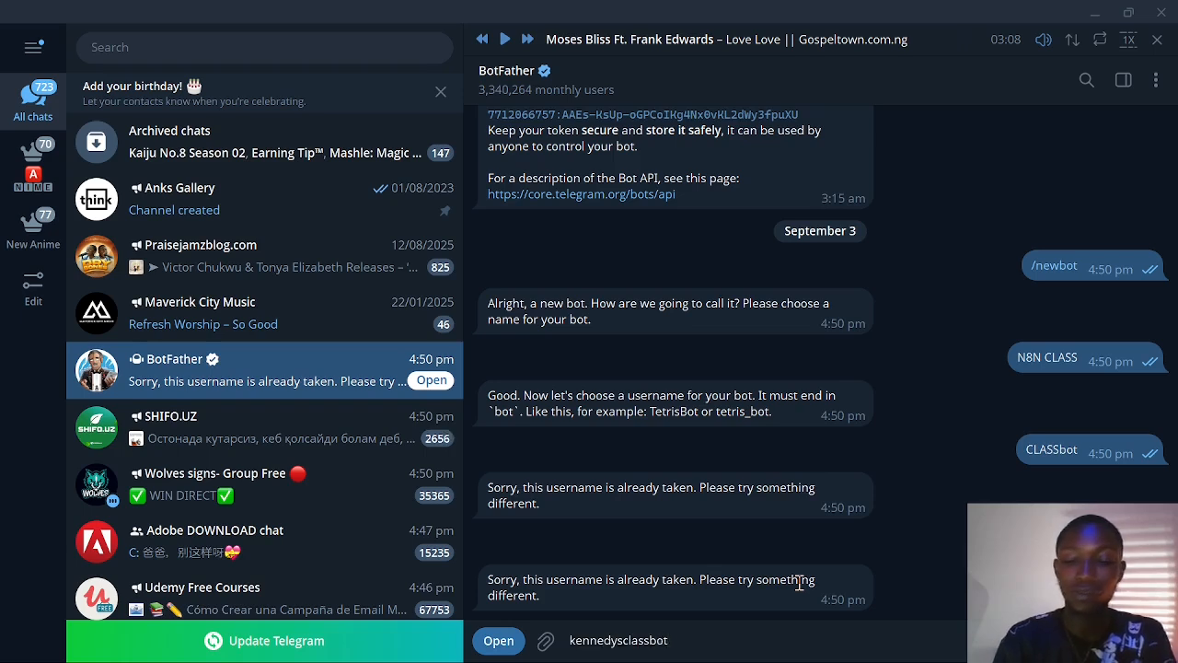
{"action": "key", "text": "Return"}
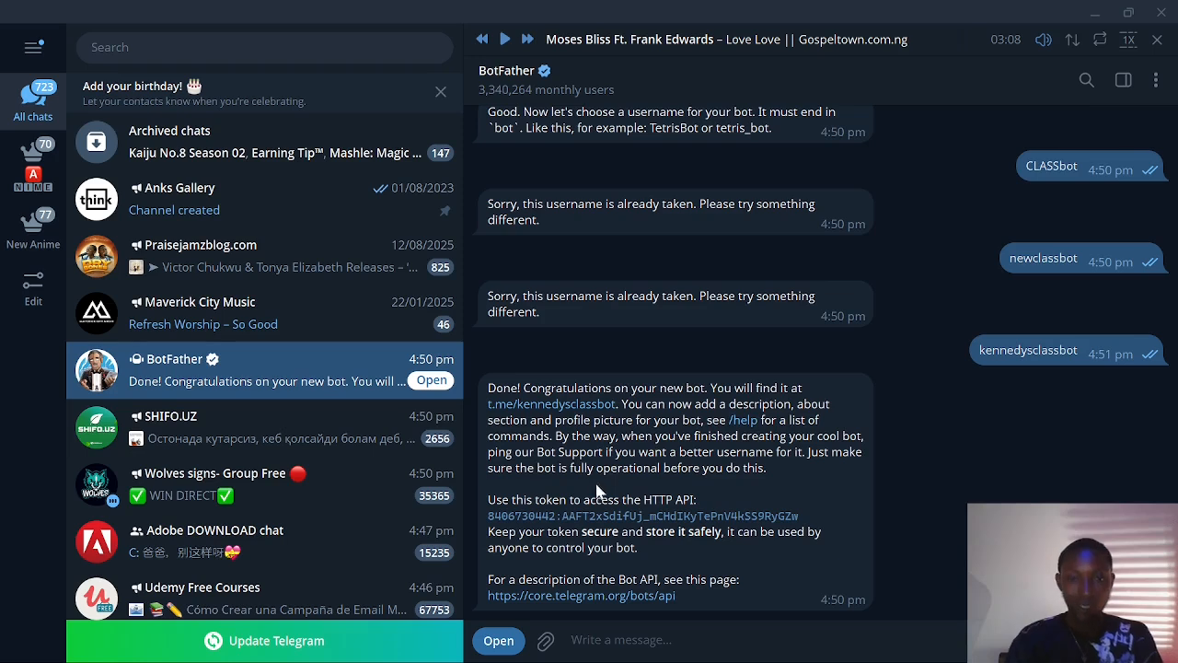
Copy the new bot's API token and return to n8n's Access Token field.
{"action": "double_click", "coordinate": [574, 523]}
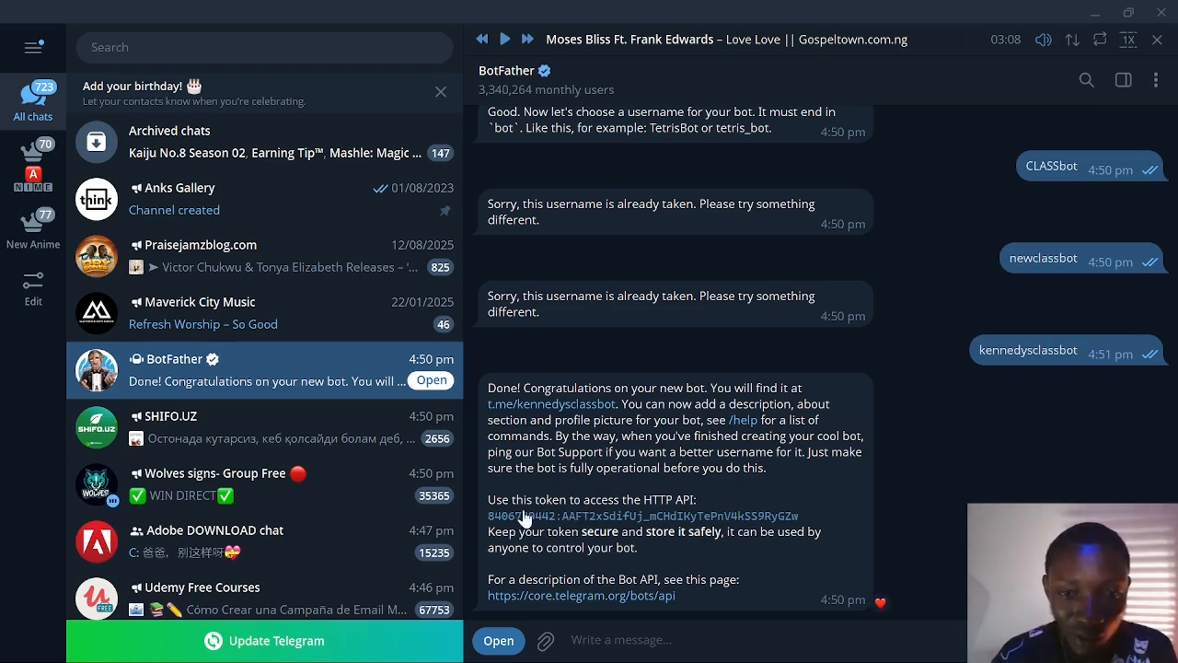
{"action": "left_click", "coordinate": [593, 521]}
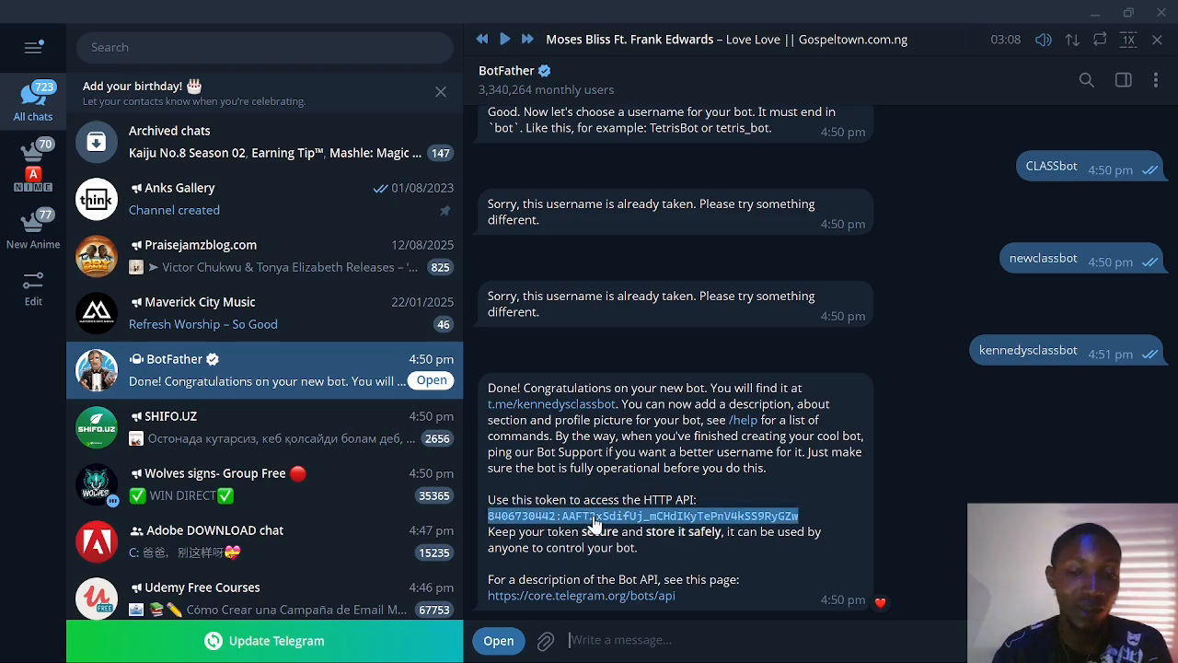
{"action": "left_click", "coordinate": [713, 634]}
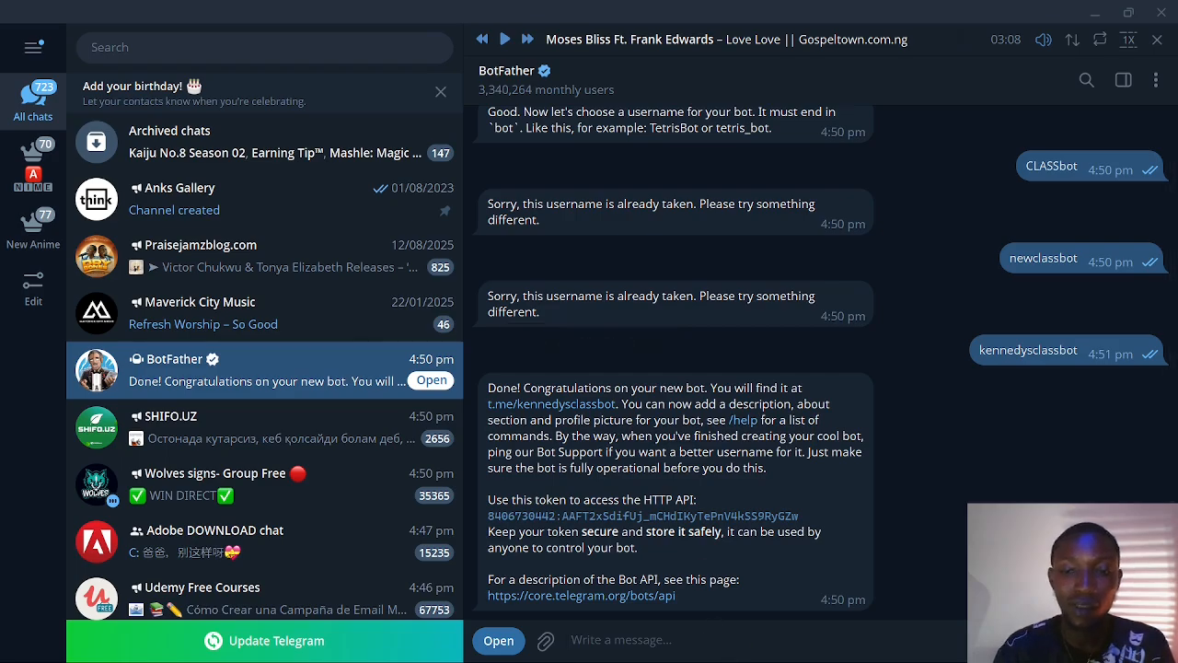
{"action": "key", "text": "alt+Tab"}
{"action": "left_click", "coordinate": [401, 258]}
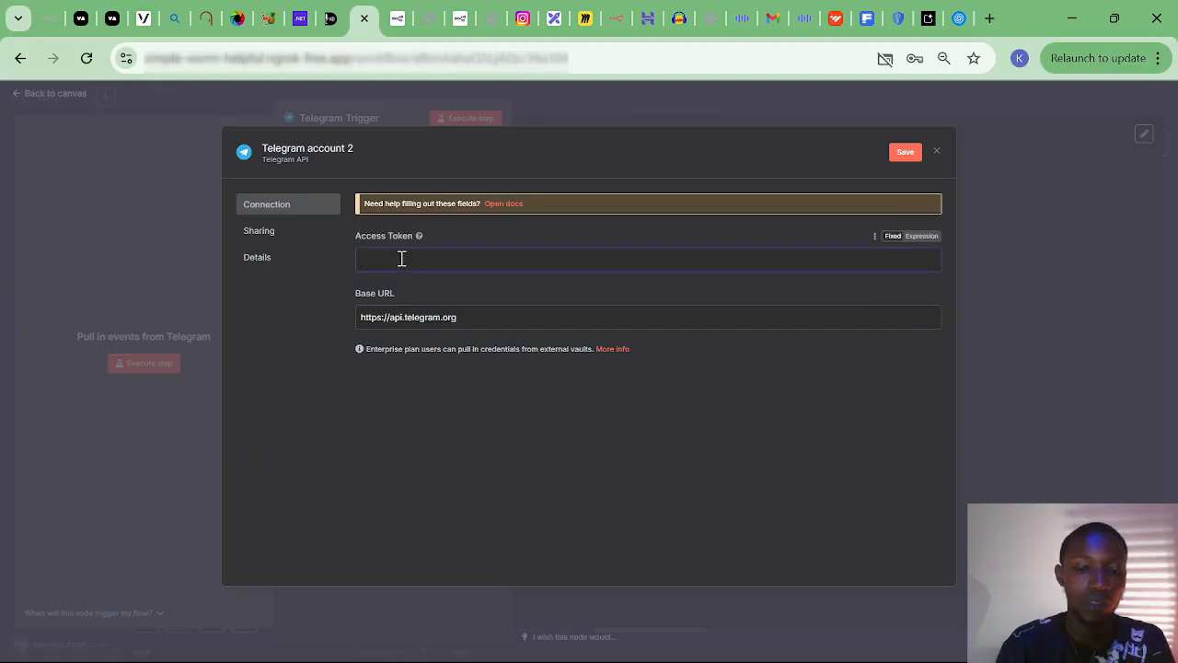
Paste the bot token as Access Token, save the Telegram account 2 credential, and close it.
{"action": "key", "text": "ctrl+v"}
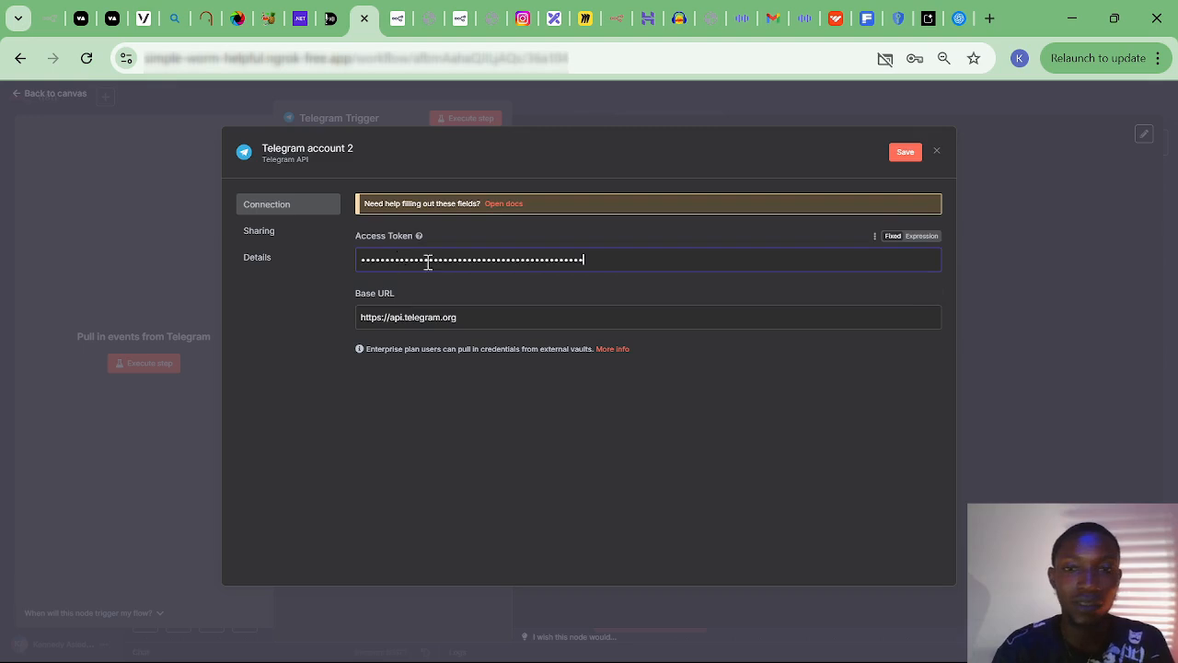
{"action": "left_click", "coordinate": [906, 151]}
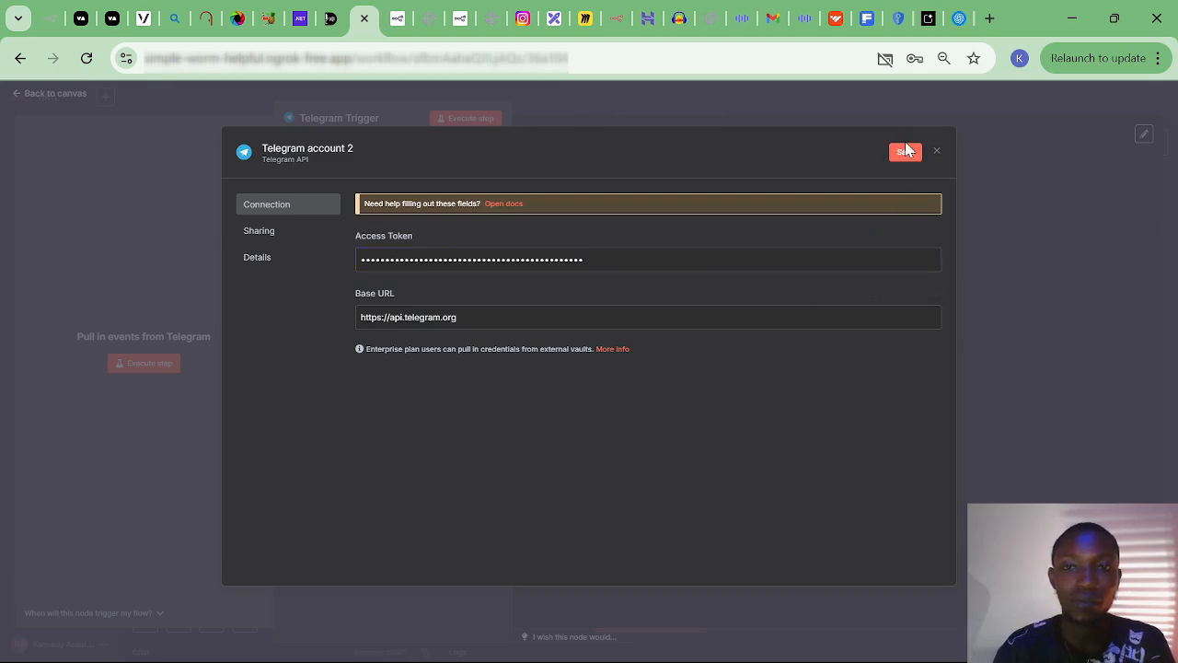
{"action": "left_click", "coordinate": [906, 153]}
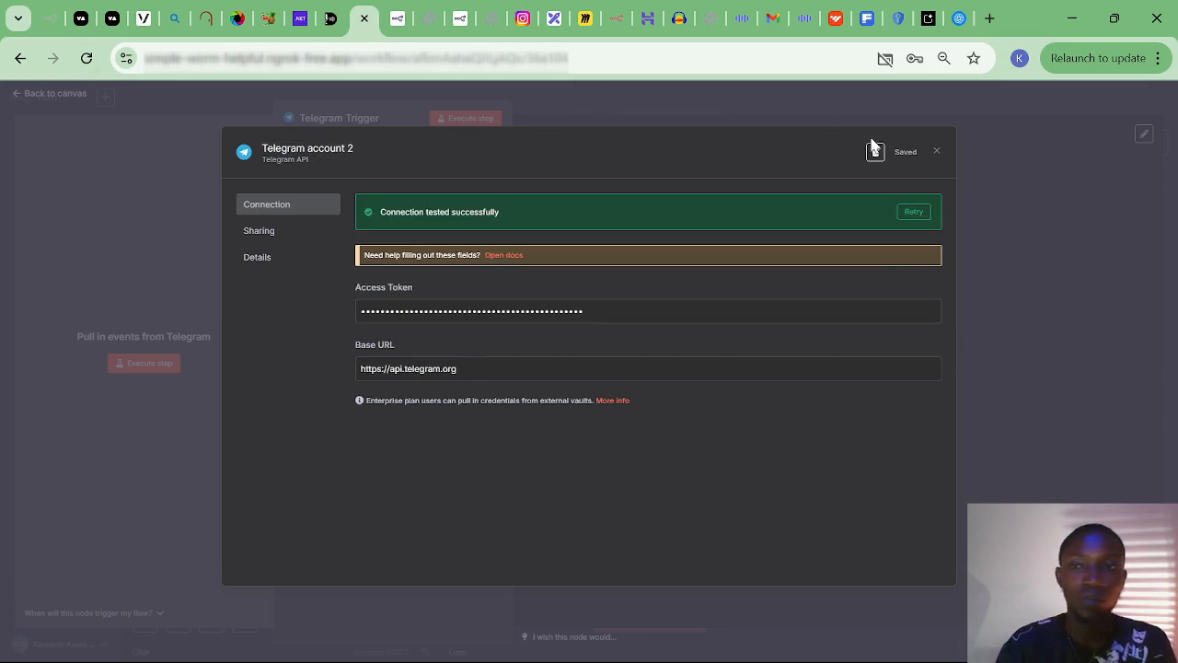
{"action": "left_click", "coordinate": [935, 154]}
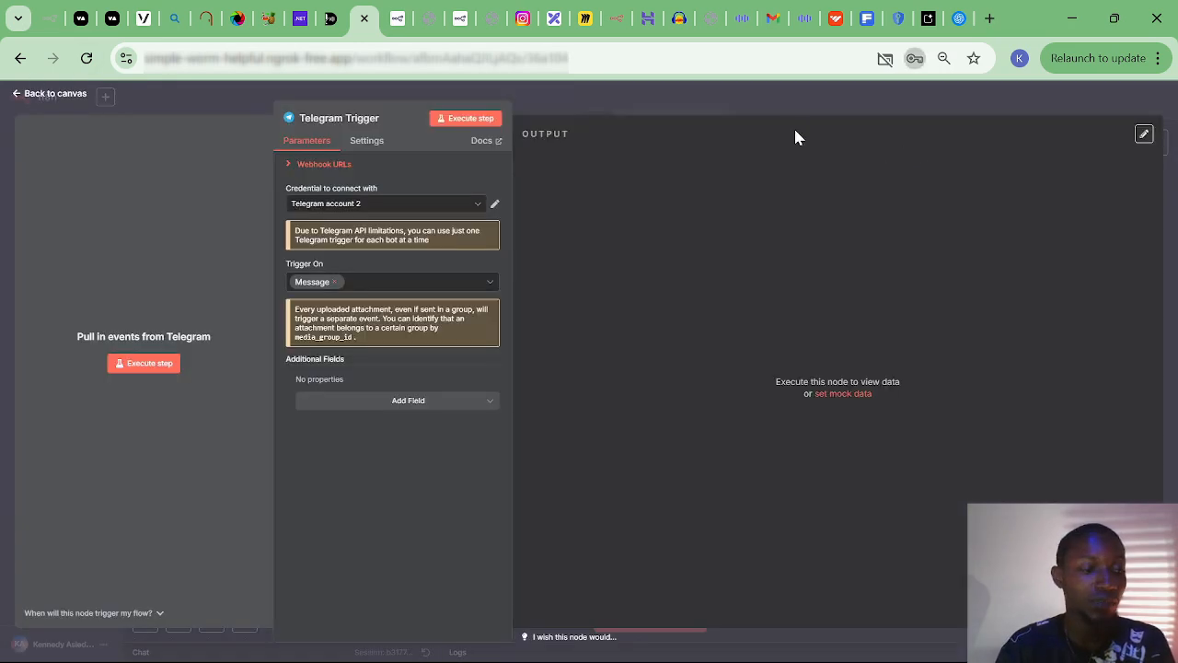
Place the Telegram Trigger left of the AI Agent, then select the Gmail node to check its issues.
{"action": "left_click", "coordinate": [32, 97]}
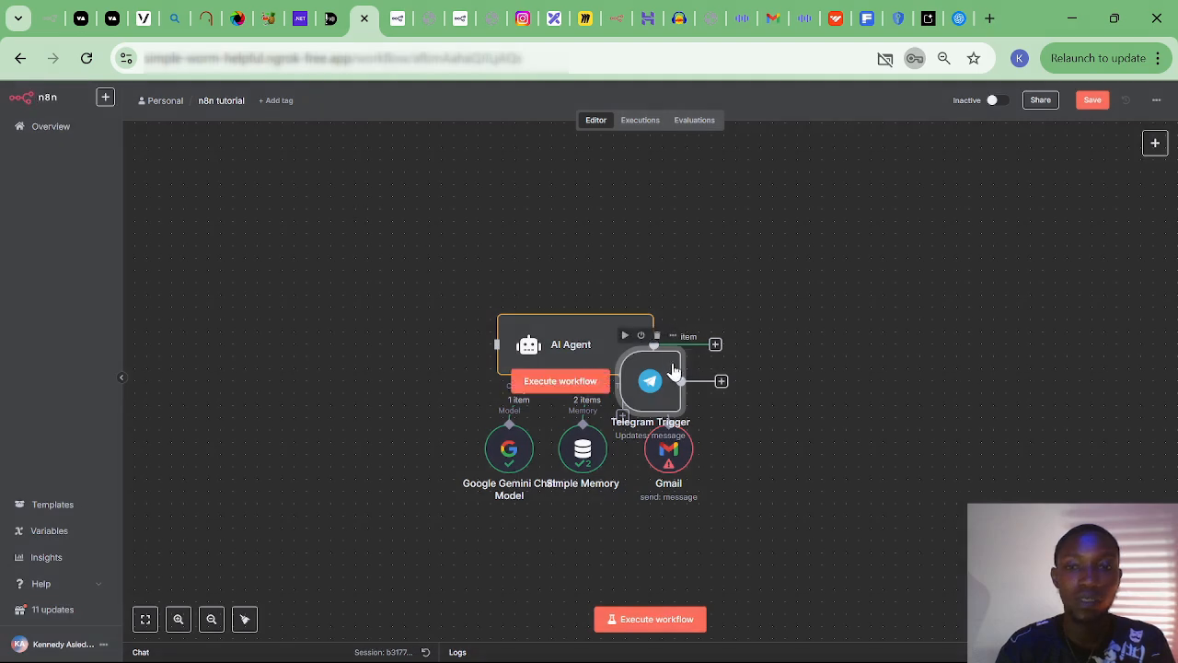
{"action": "left_click_drag", "start_coordinate": [650, 381], "coordinate": [517, 357]}
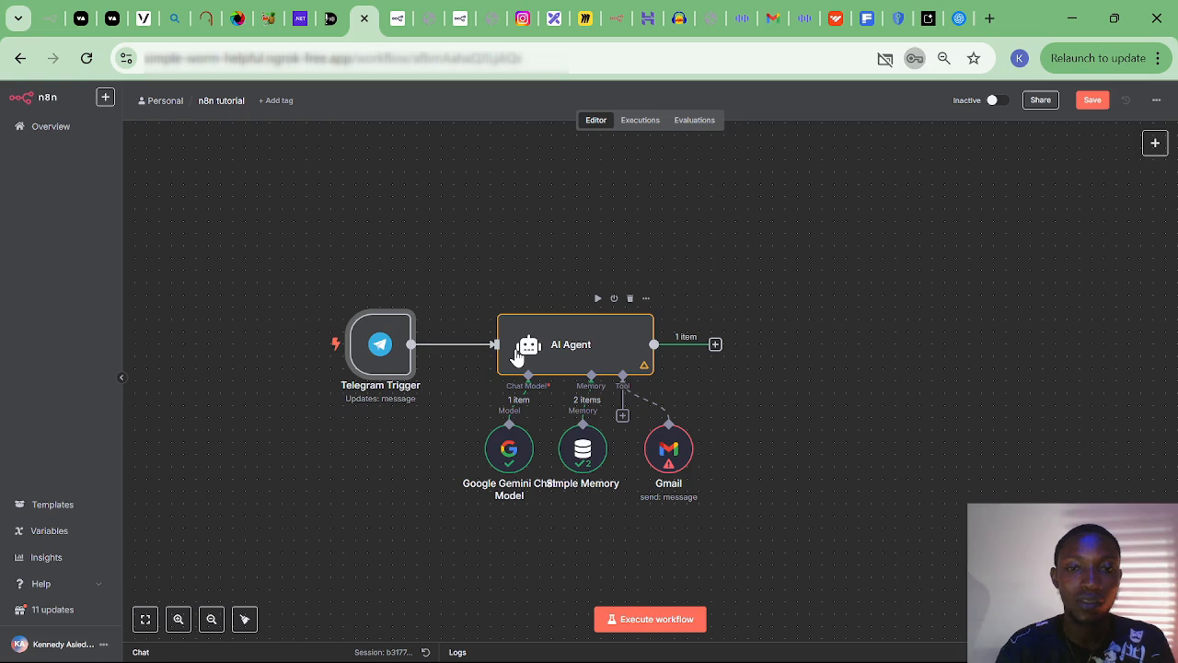
{"action": "mouse_move", "coordinate": [379, 350]}
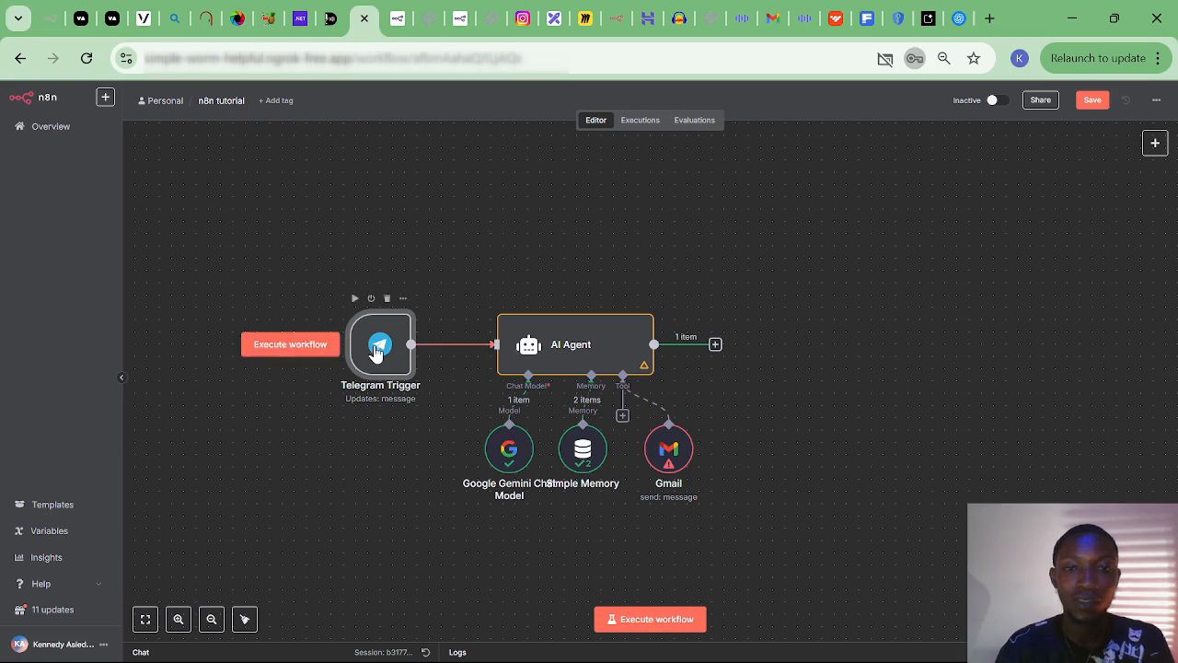
{"action": "mouse_move", "coordinate": [442, 355]}
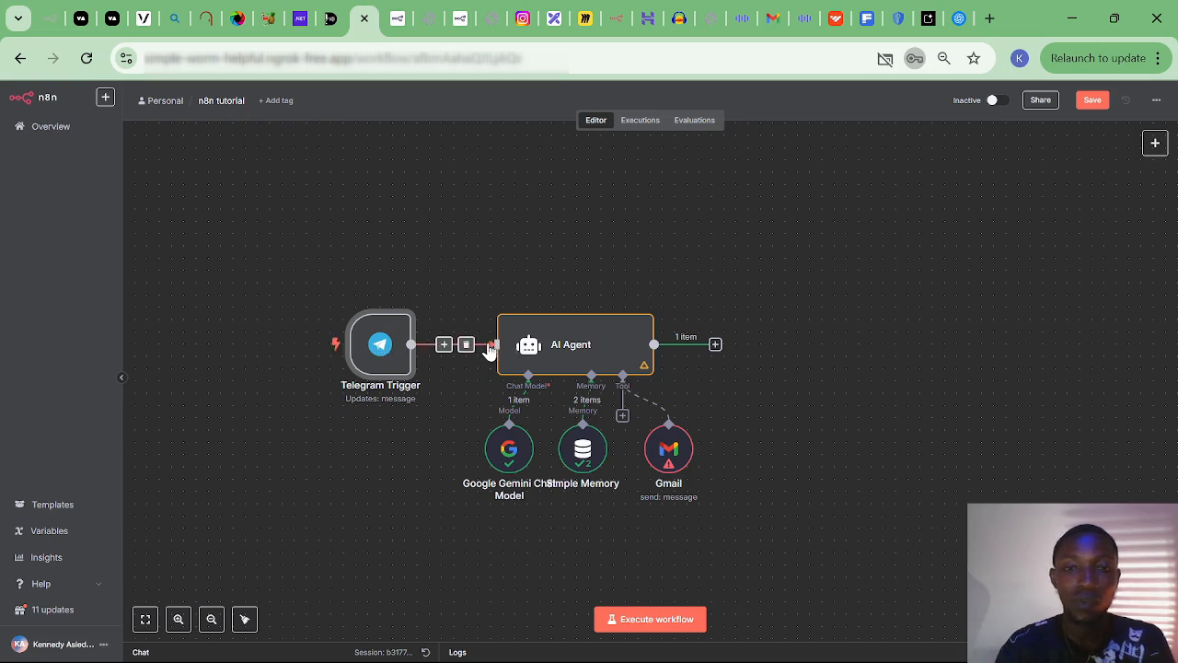
{"action": "mouse_move", "coordinate": [519, 314]}
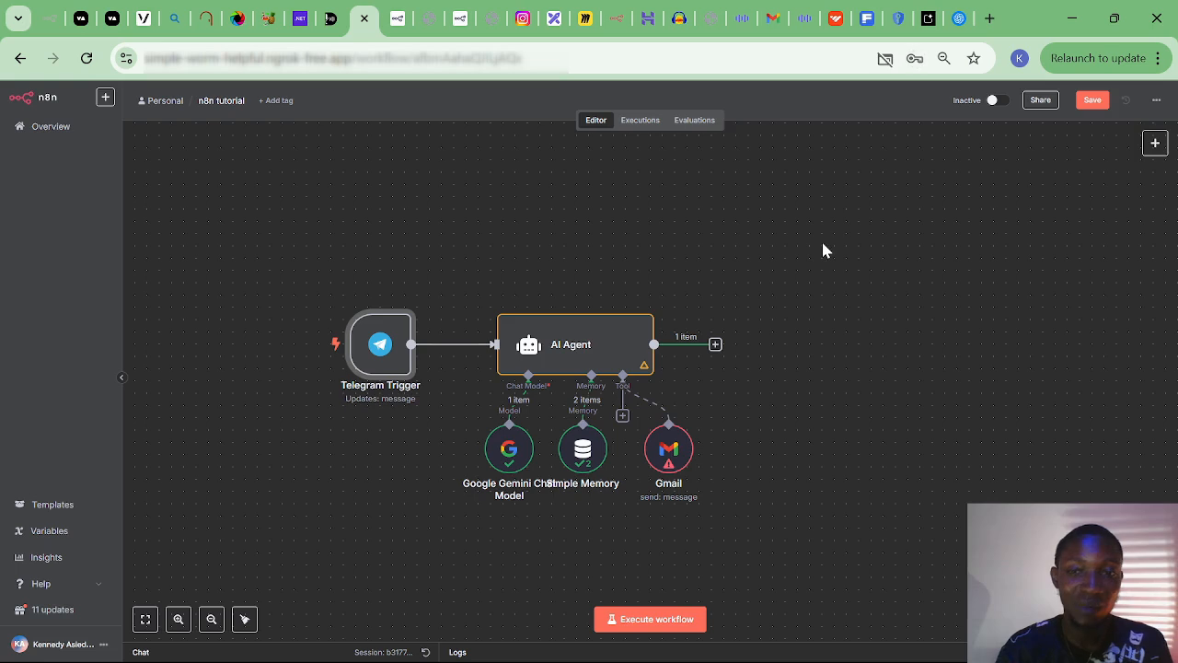
{"action": "left_click", "coordinate": [671, 467]}
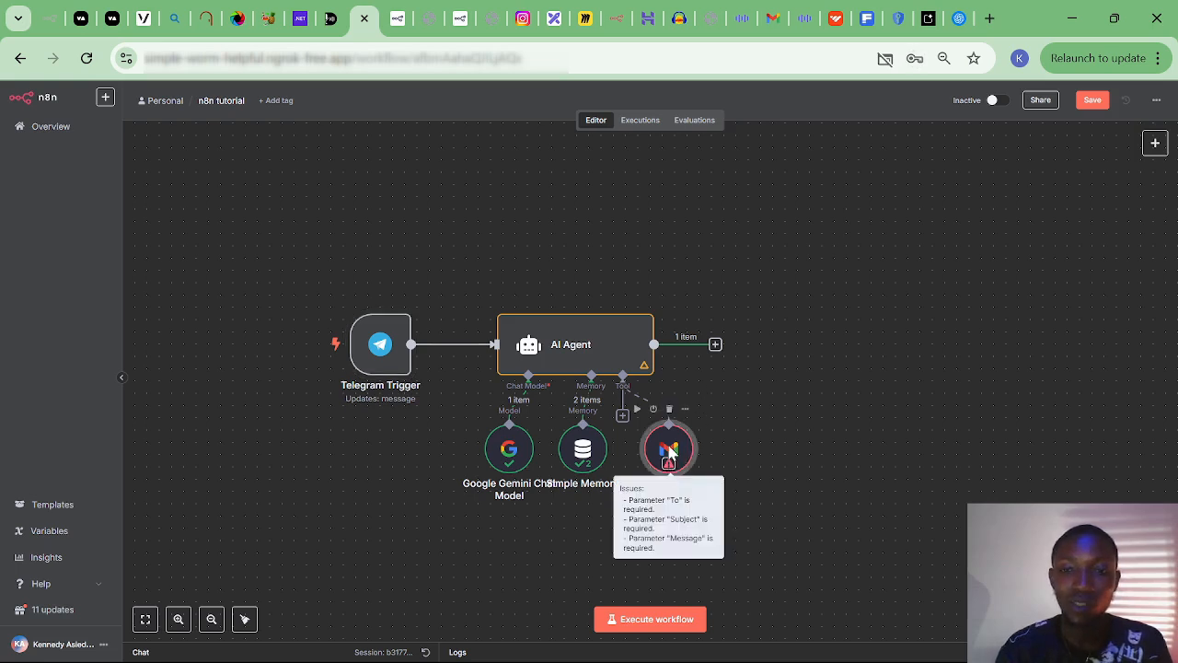
Make the Gmail tool's To, Subject and Message model-defined, with Email Type set to Text.
{"action": "double_click", "coordinate": [670, 464]}
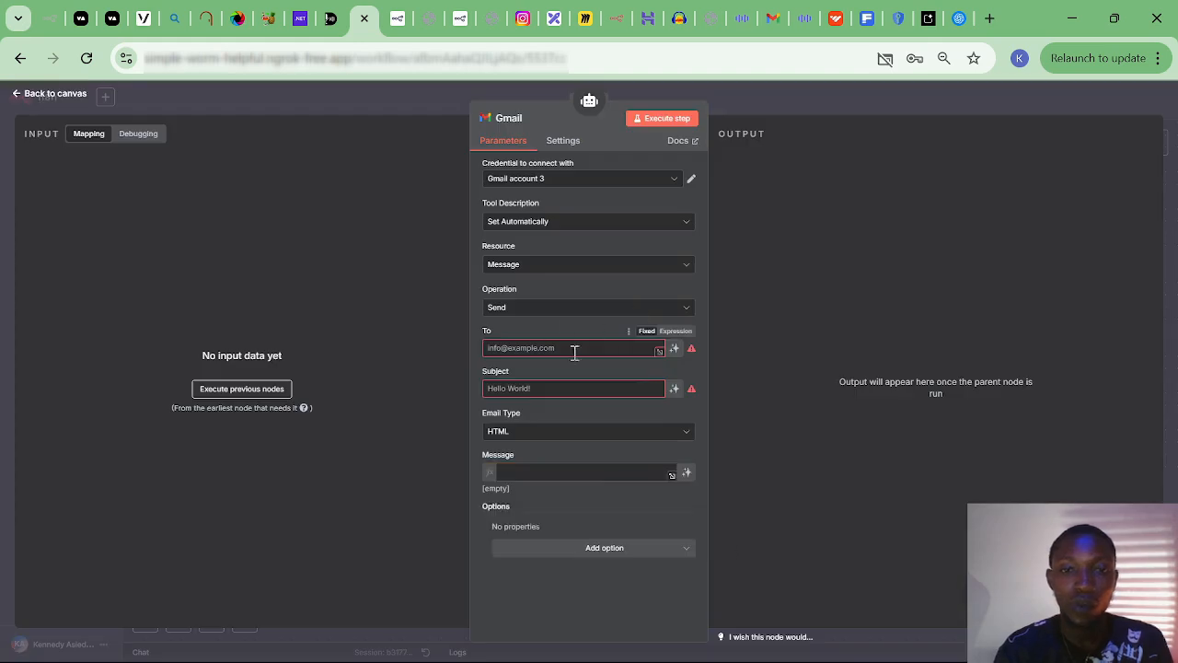
{"action": "left_click", "coordinate": [675, 348]}
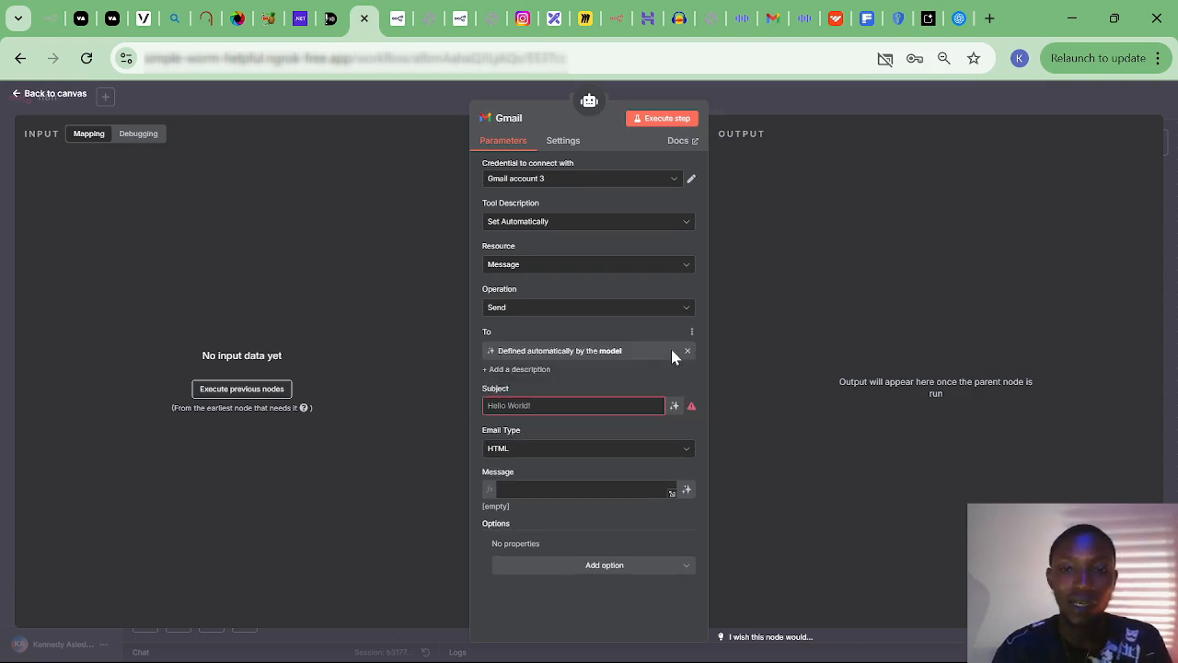
{"action": "left_click", "coordinate": [675, 411]}
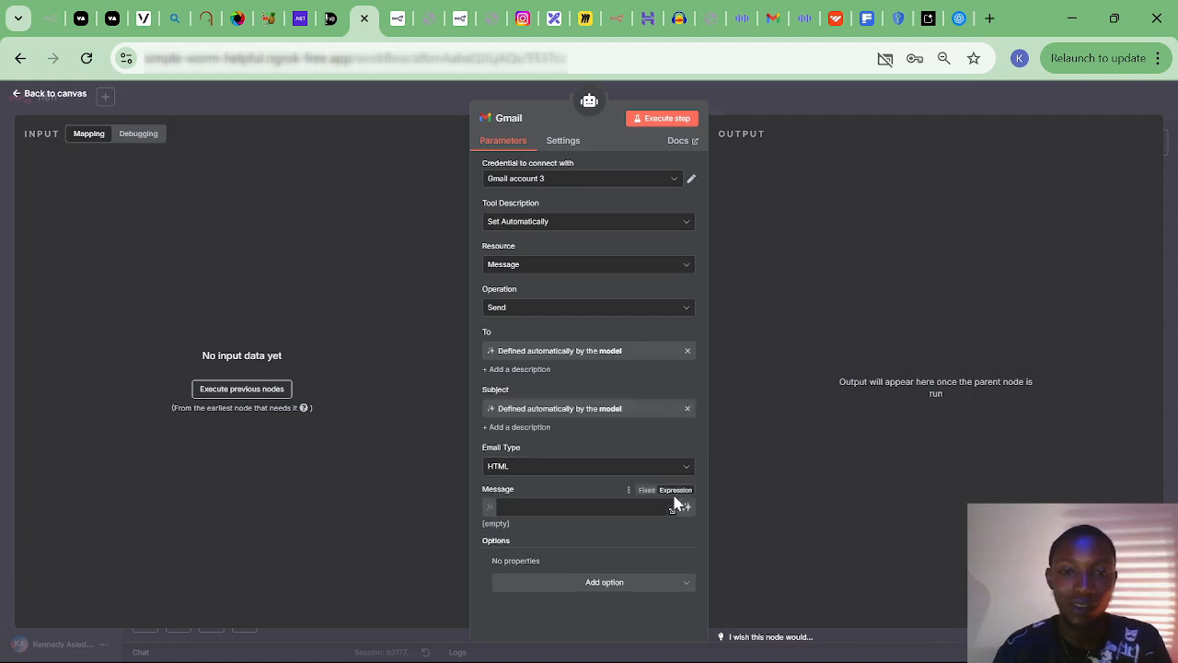
{"action": "left_click", "coordinate": [686, 474]}
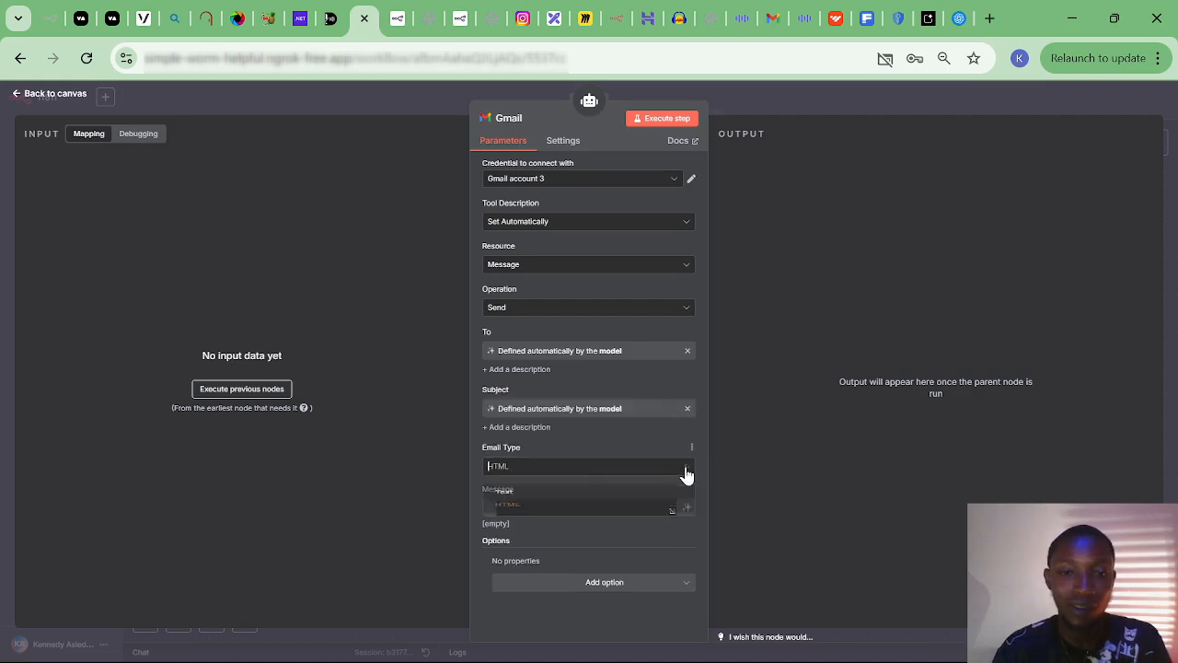
{"action": "left_click", "coordinate": [531, 500]}
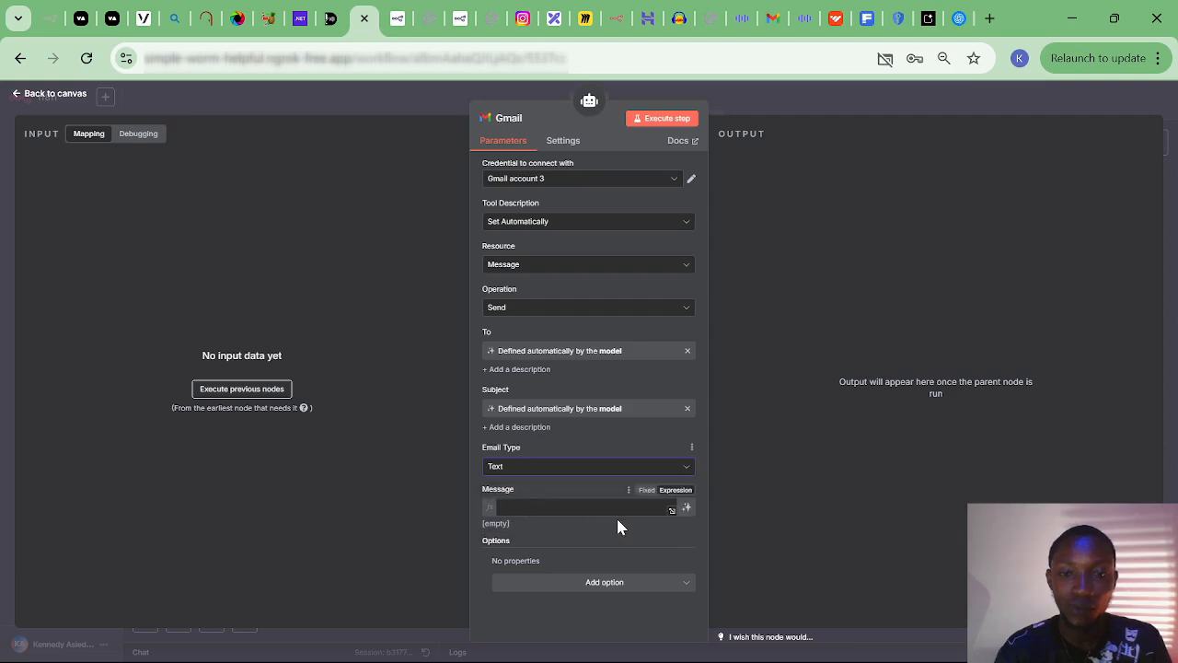
{"action": "left_click", "coordinate": [687, 510]}
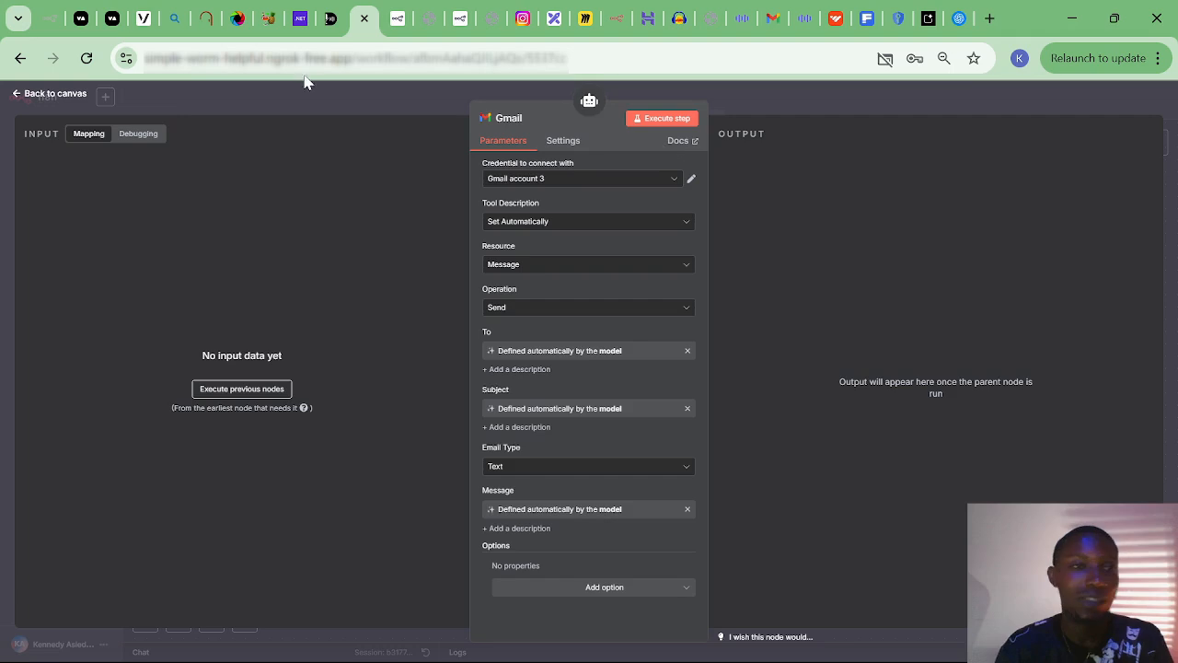
{"action": "left_click", "coordinate": [57, 93]}
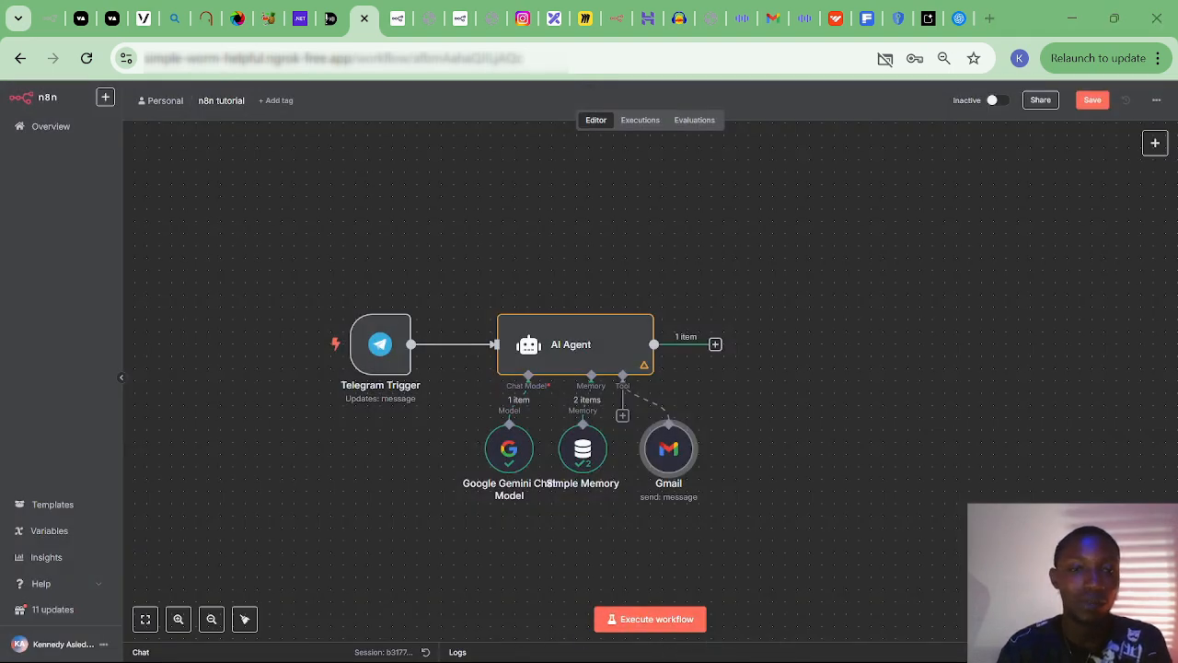
Start the N8N CLASS bot chat and type a request to email a Gmail address that I'm hungry.
{"action": "key", "text": "alt+Tab"}
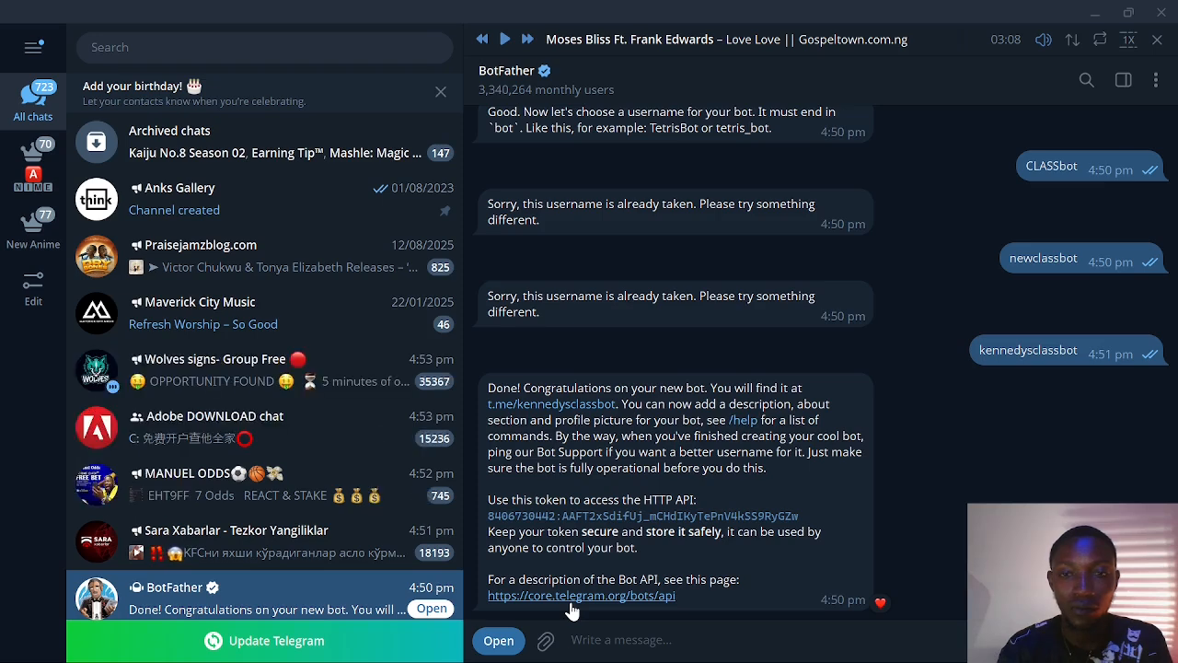
{"action": "left_click", "coordinate": [545, 416]}
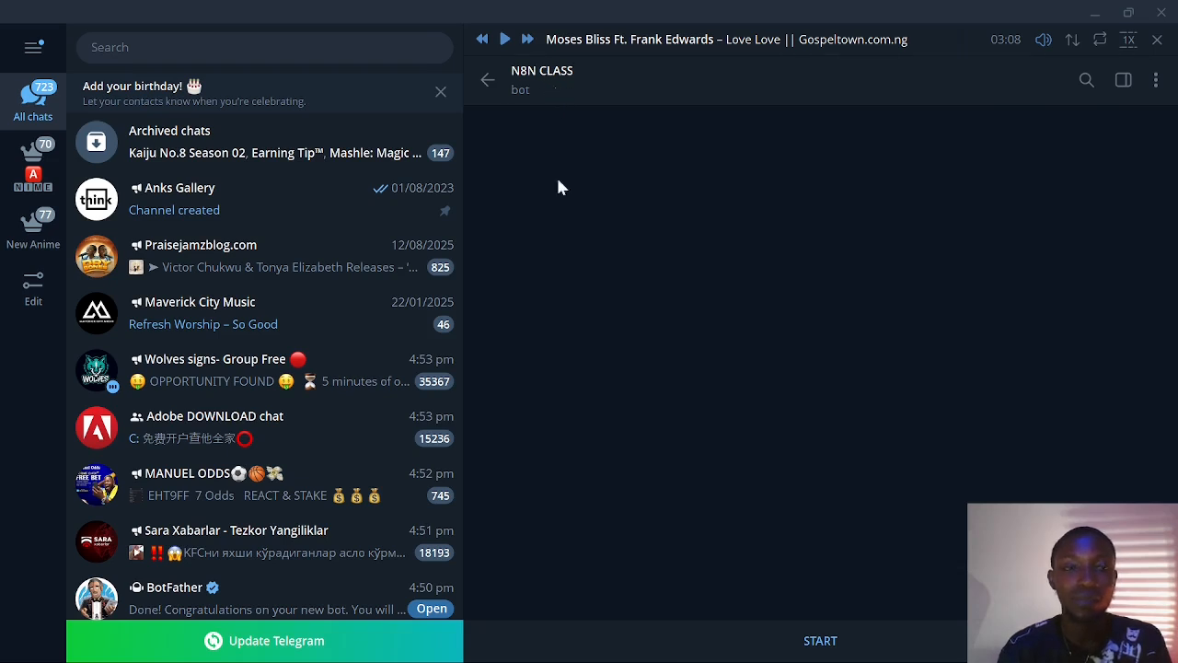
{"action": "left_click", "coordinate": [821, 640]}
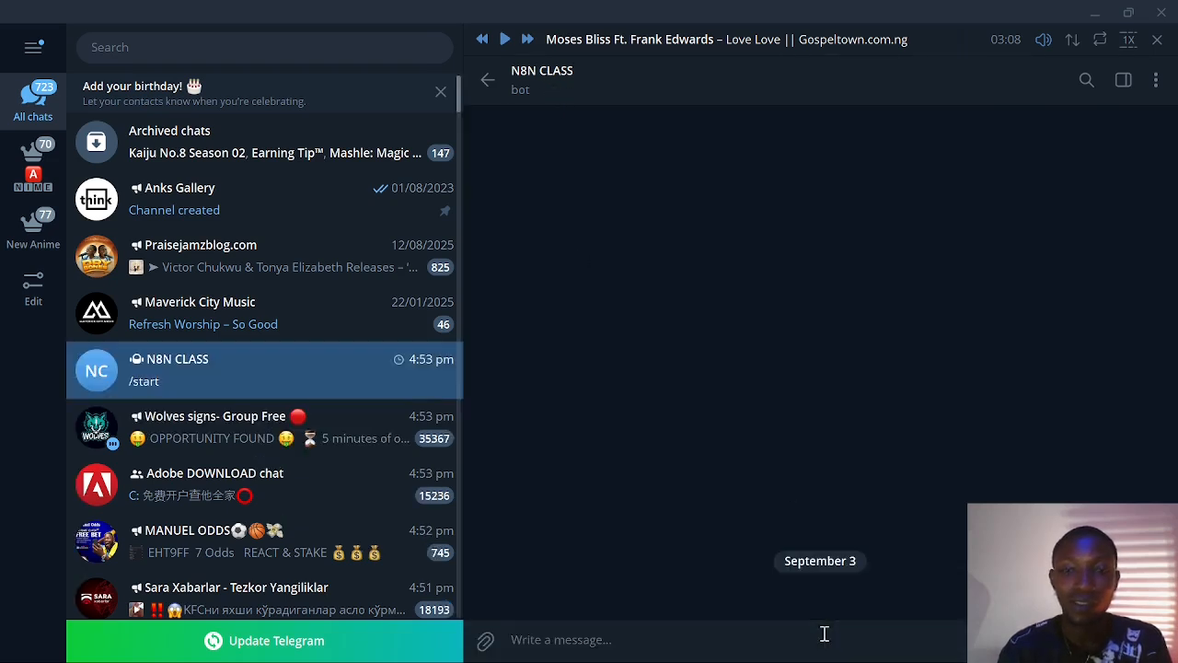
{"action": "type", "text": "Sen"}
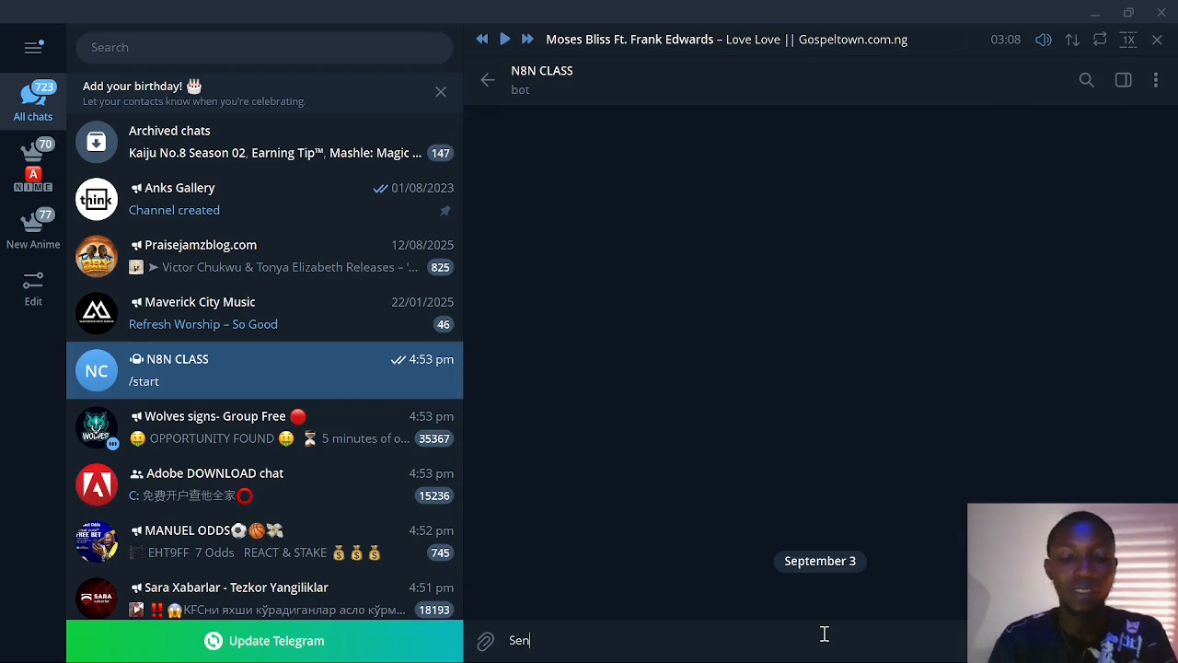
{"action": "type", "text": "d an email to "}
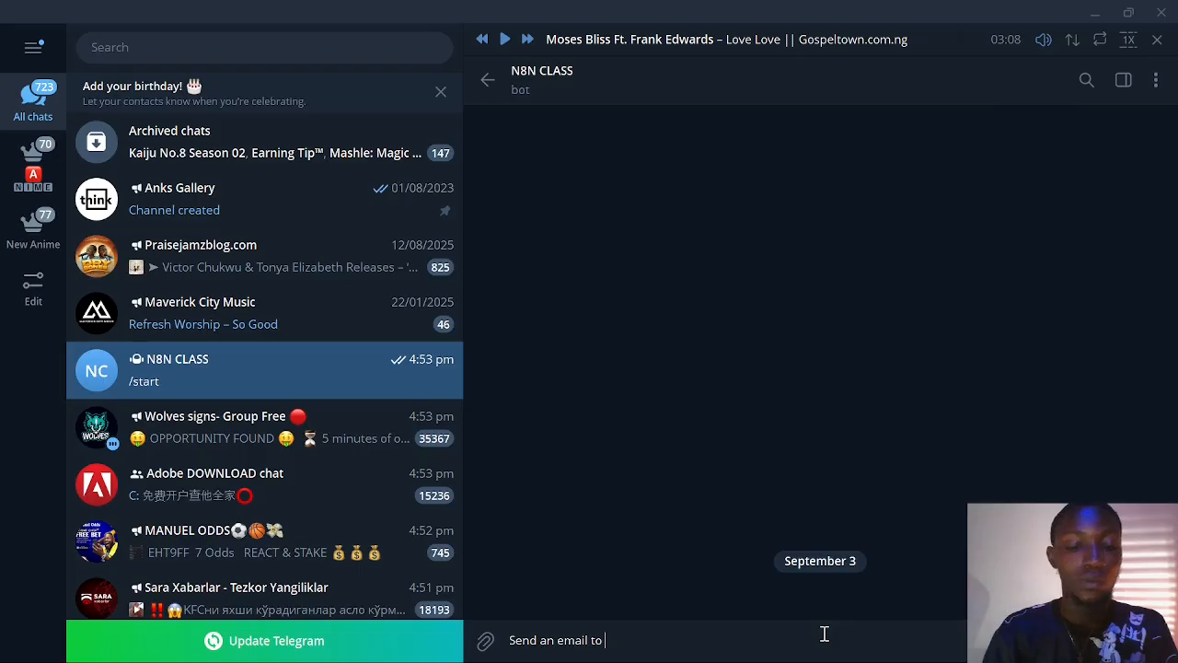
{"action": "type", "text": "Kennedy"}
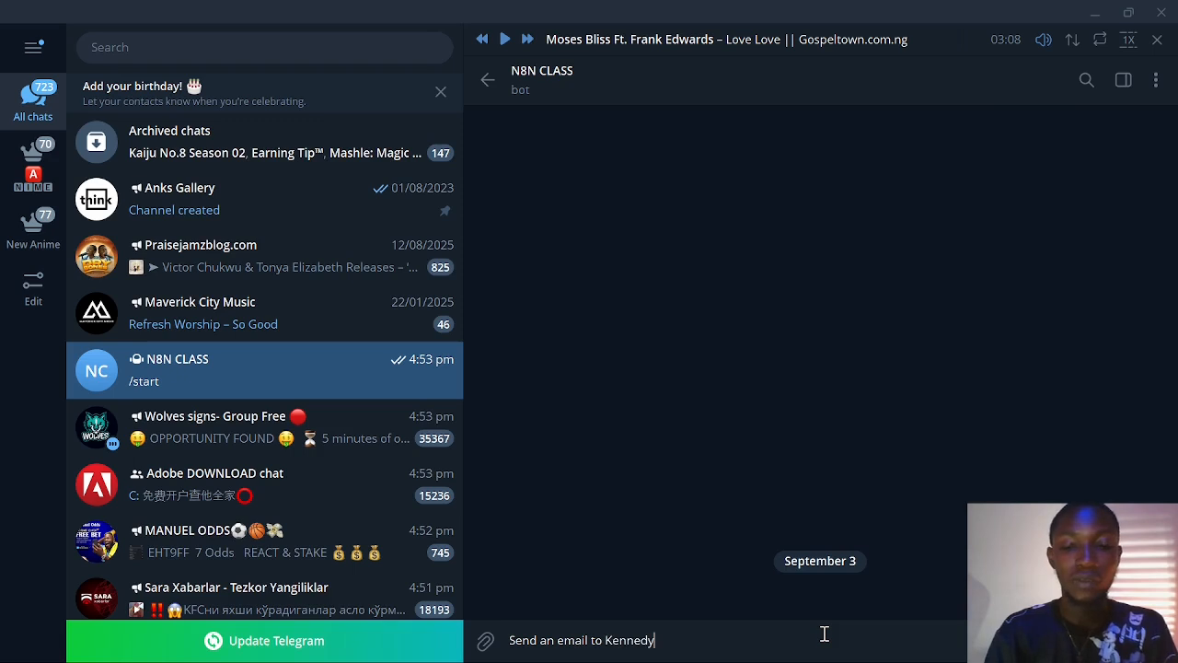
{"action": "key", "text": "BackSpace"}
{"action": "key", "text": "BackSpace"}
{"action": "key", "text": "BackSpace"}
{"action": "key", "text": "BackSpace"}
{"action": "key", "text": "BackSpace"}
{"action": "key", "text": "BackSpace"}
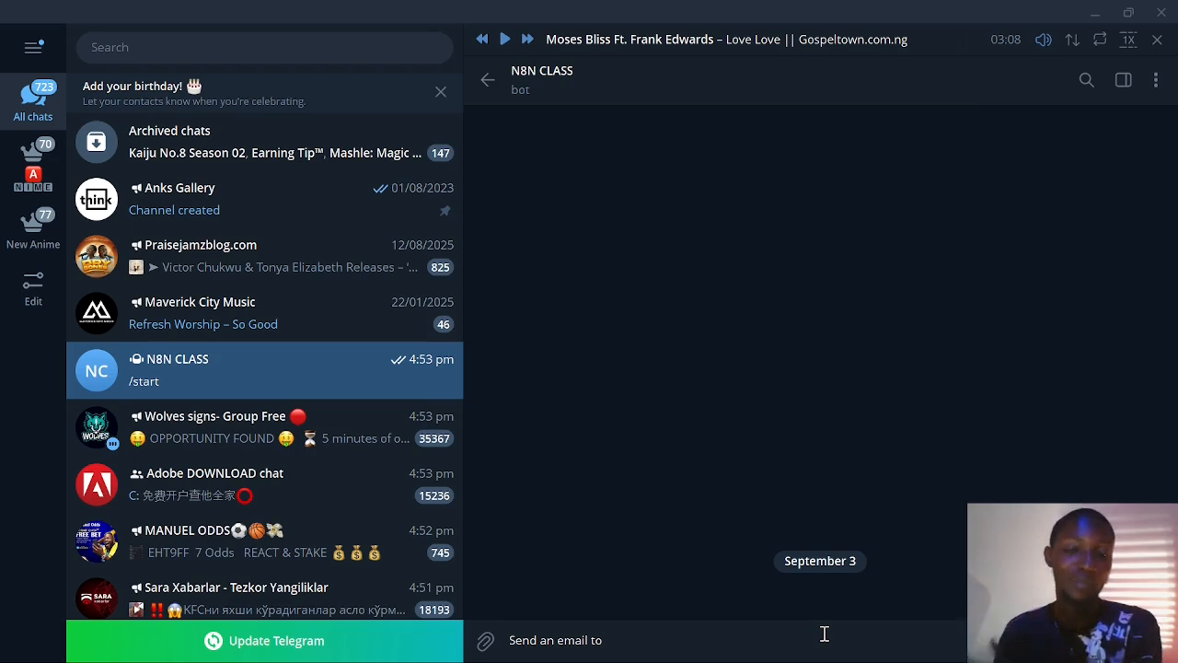
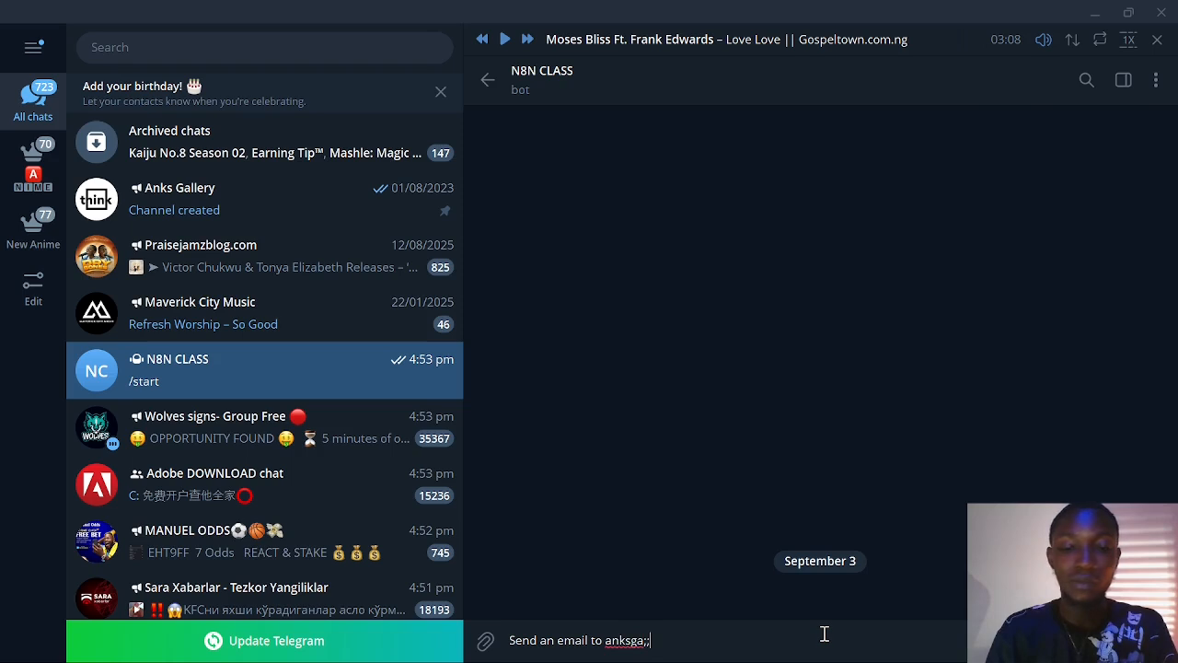
{"action": "type", "text": " that I'"}
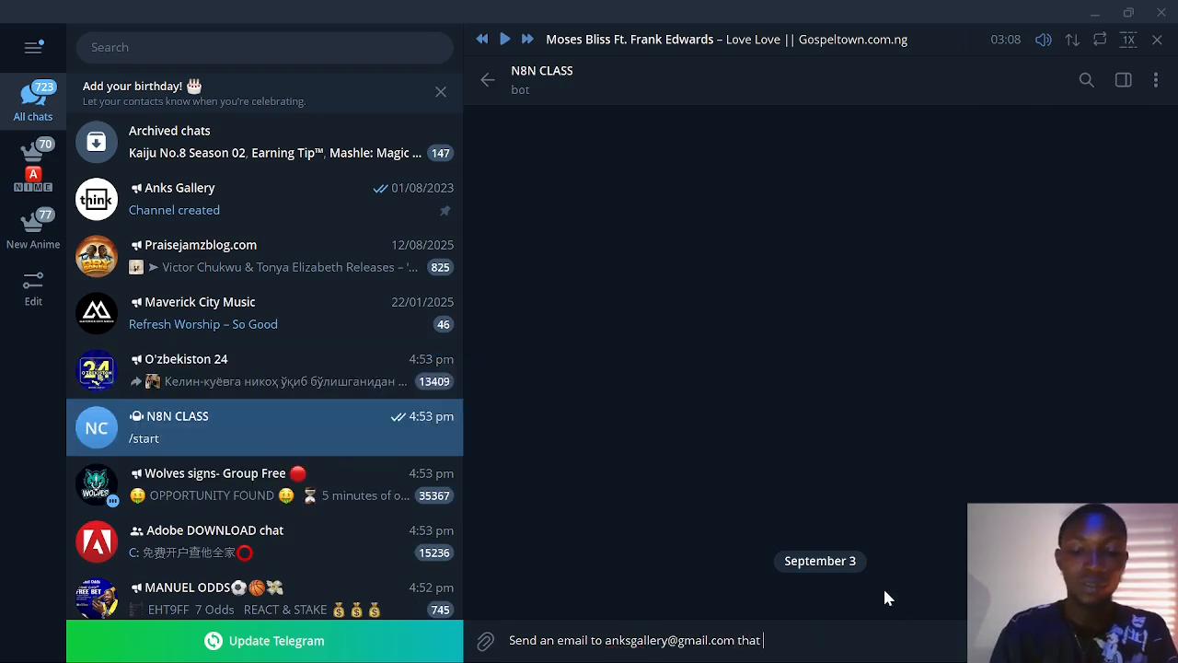
{"action": "type", "text": "m"}
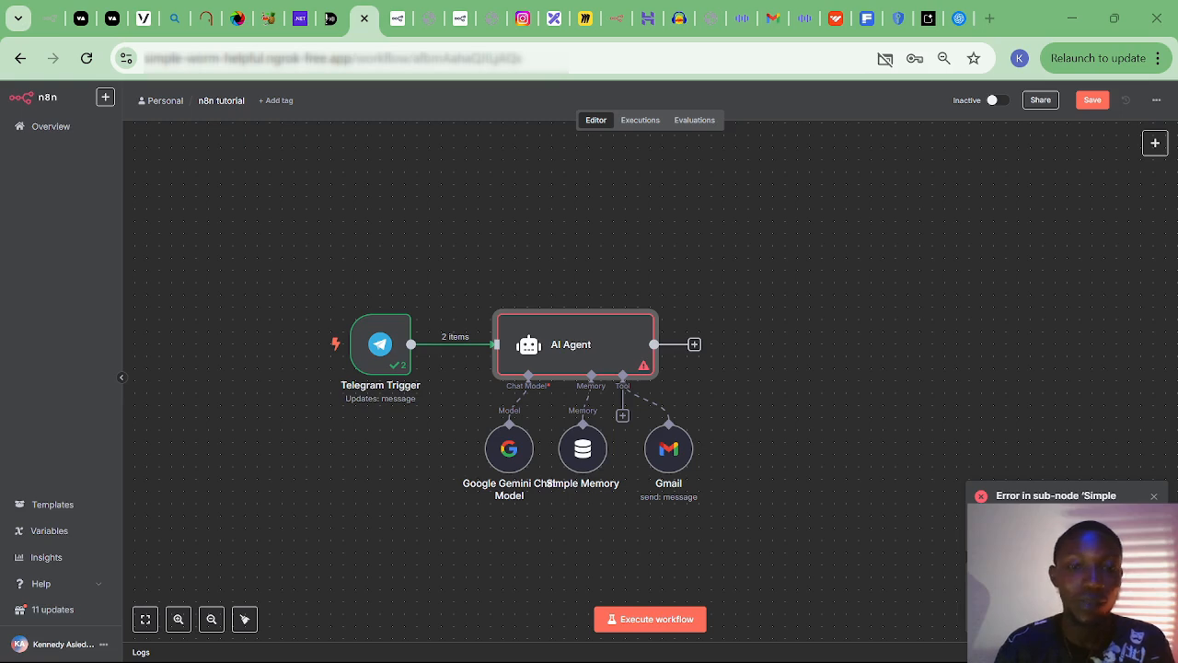
Open the Telegram Trigger to review the received message, then return and select the AI Agent.
{"action": "mouse_move", "coordinate": [408, 376]}
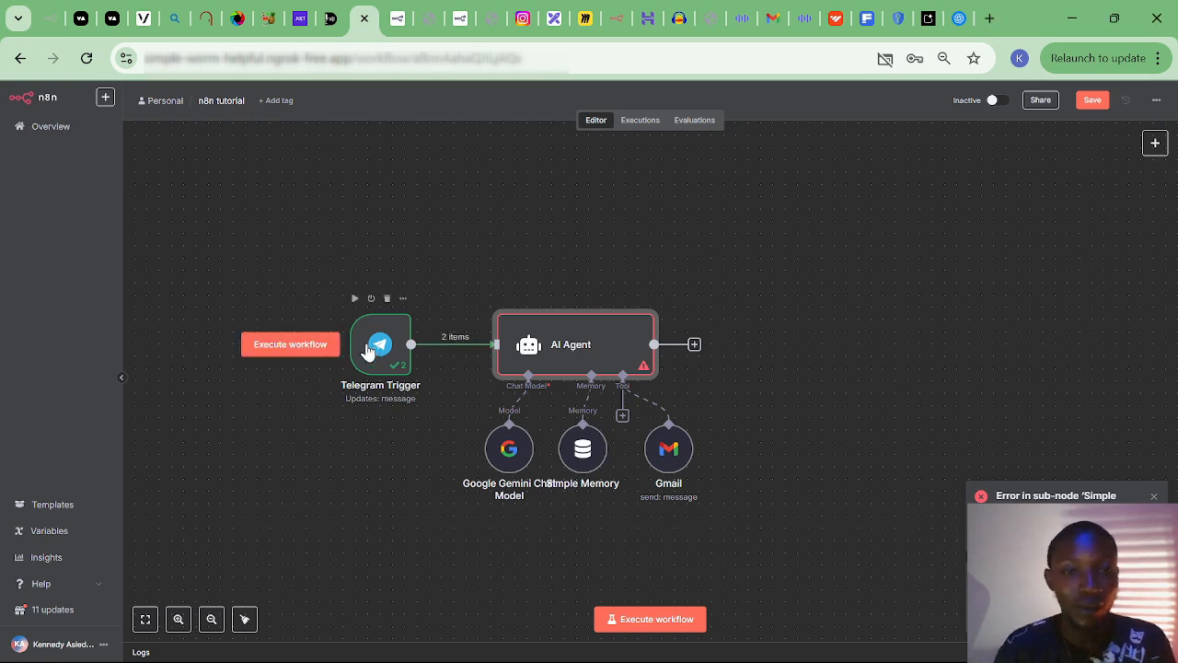
{"action": "left_click", "coordinate": [389, 349]}
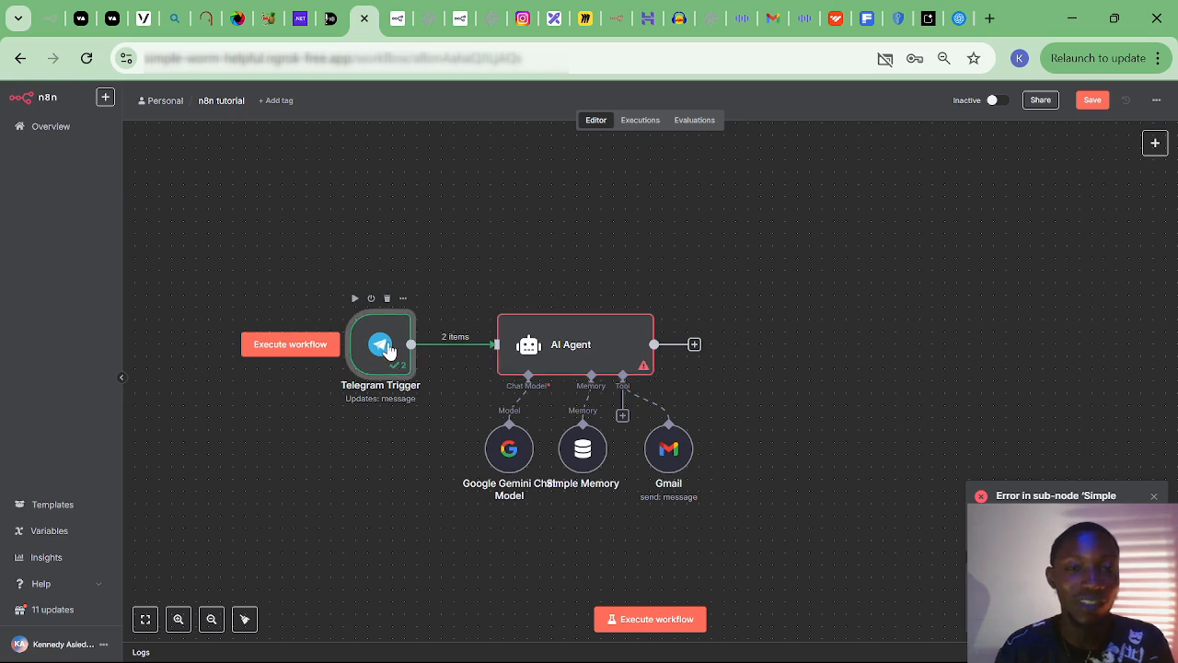
{"action": "double_click", "coordinate": [388, 349]}
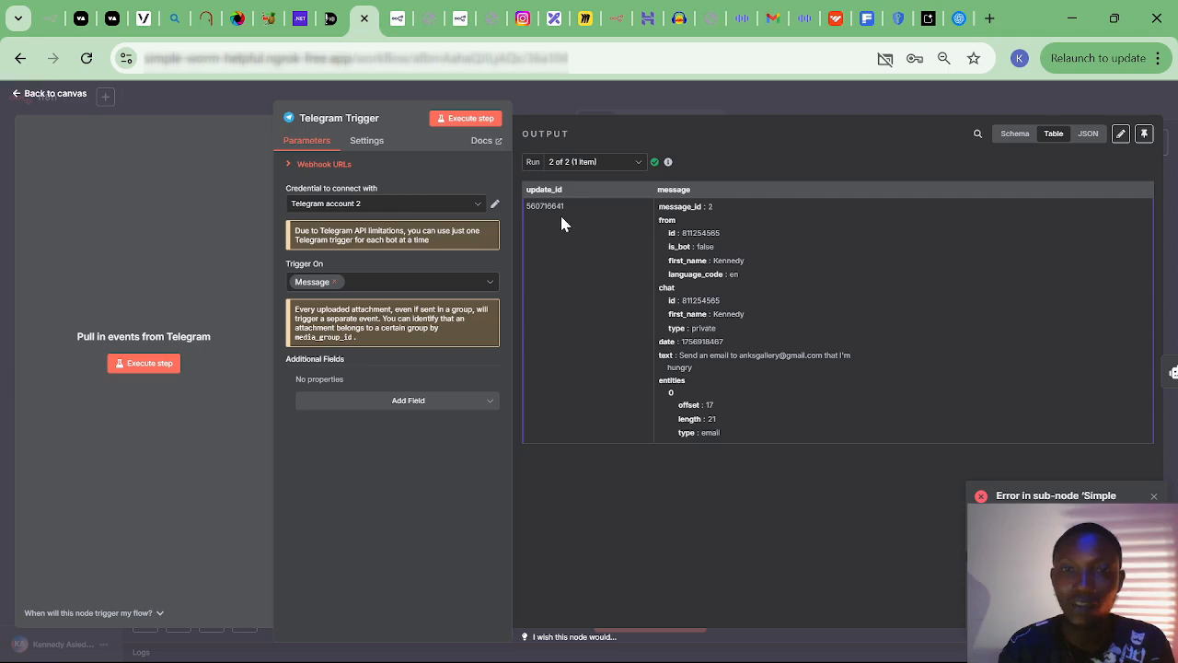
{"action": "left_click", "coordinate": [41, 93]}
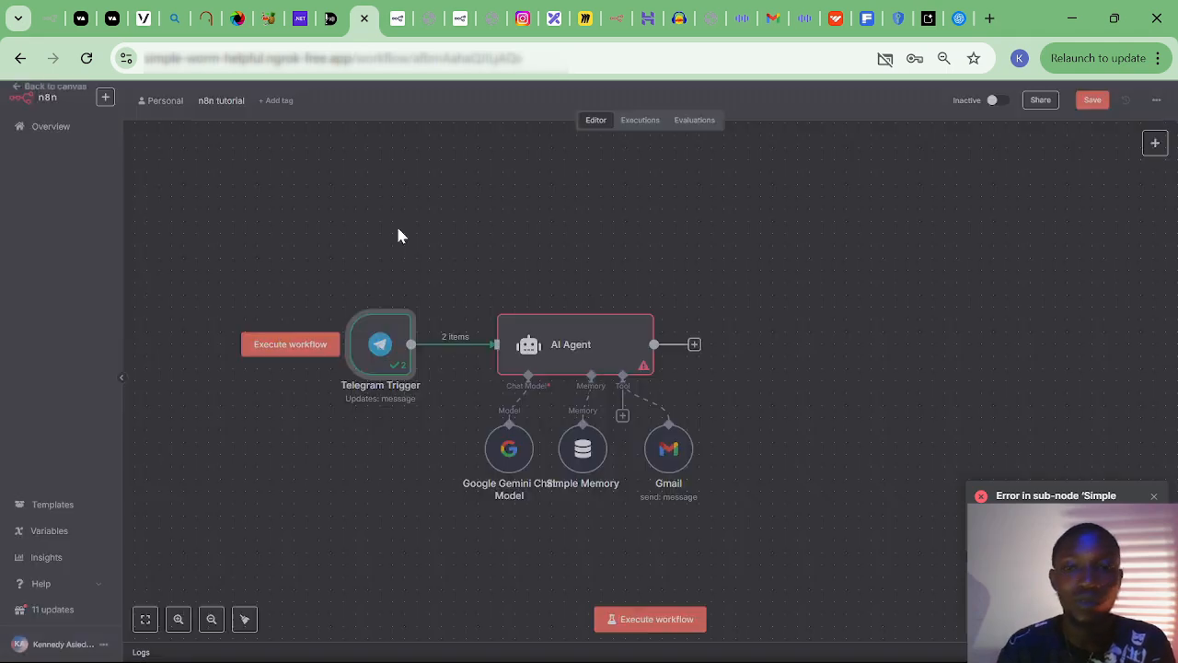
{"action": "left_click", "coordinate": [608, 356]}
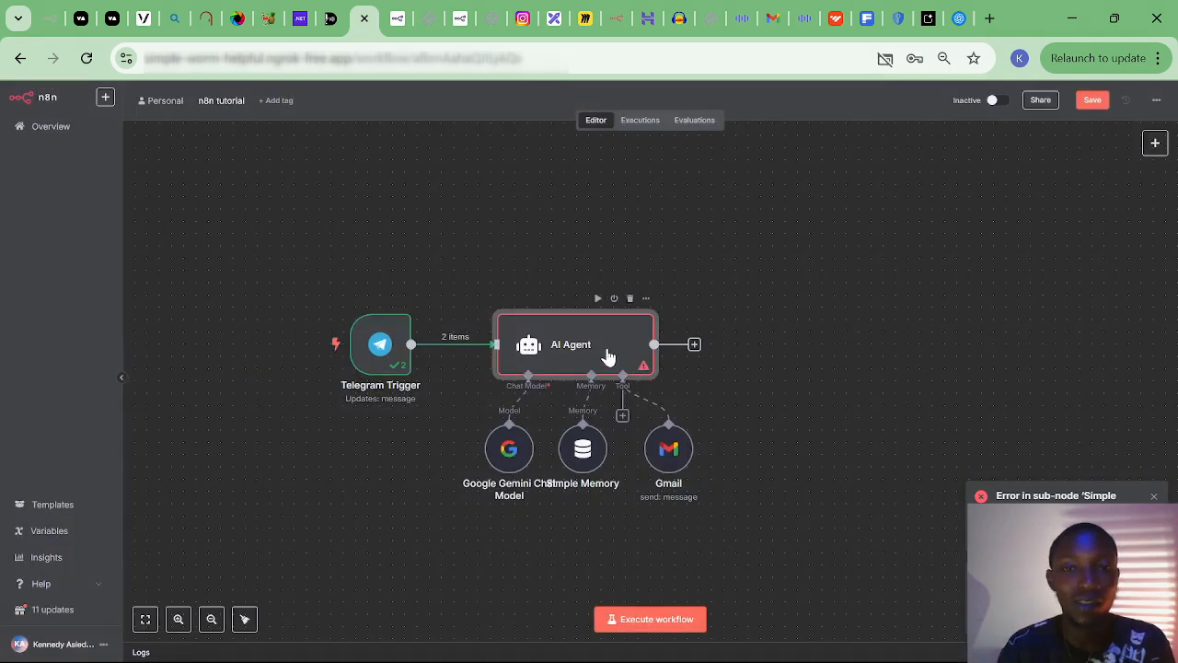
Set the AI Agent's prompt source to 'Define below' and insert the Telegram message text as prompt.
{"action": "double_click", "coordinate": [607, 347]}
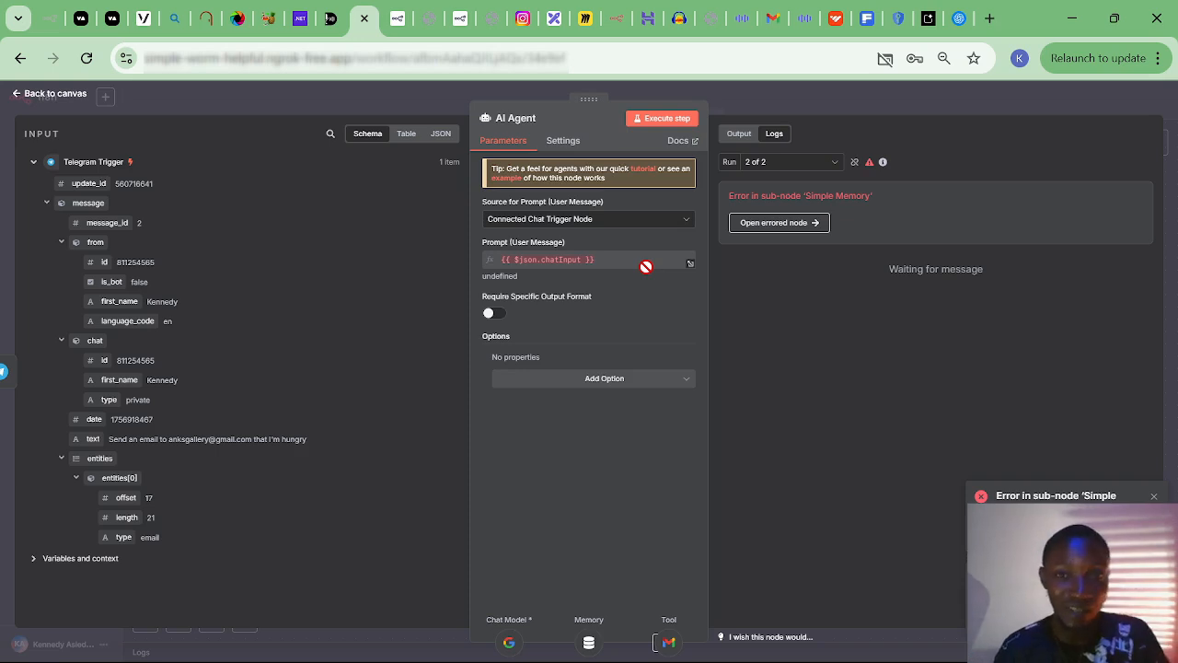
{"action": "left_click", "coordinate": [681, 226]}
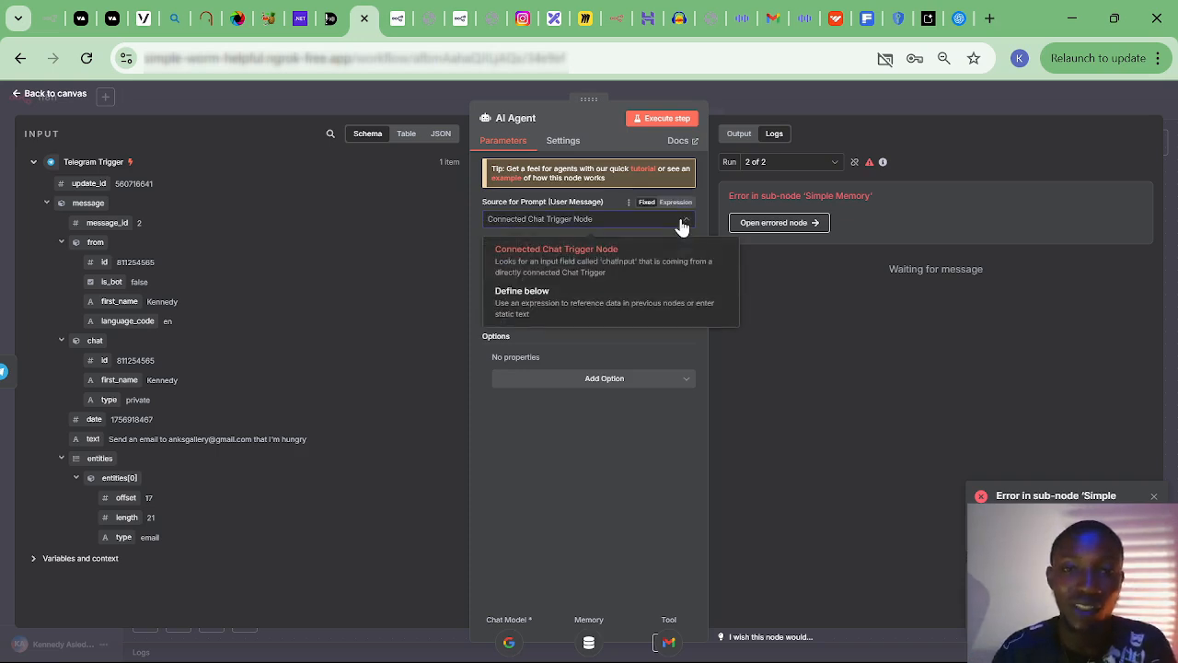
{"action": "left_click", "coordinate": [552, 304]}
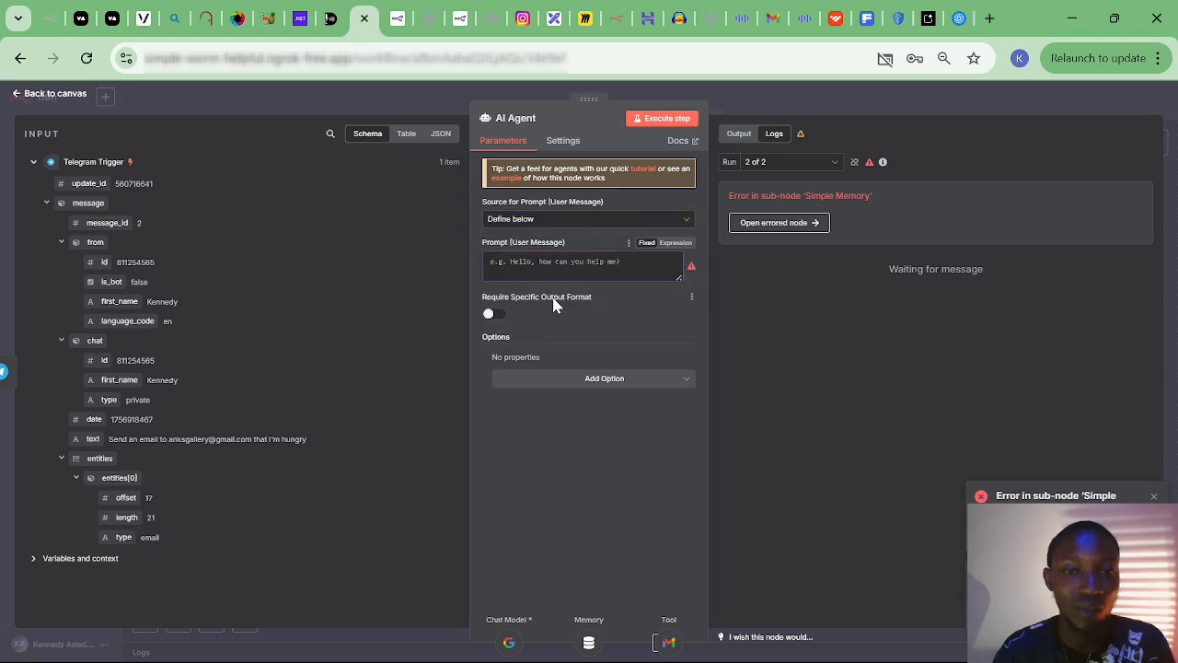
{"action": "left_click", "coordinate": [570, 261]}
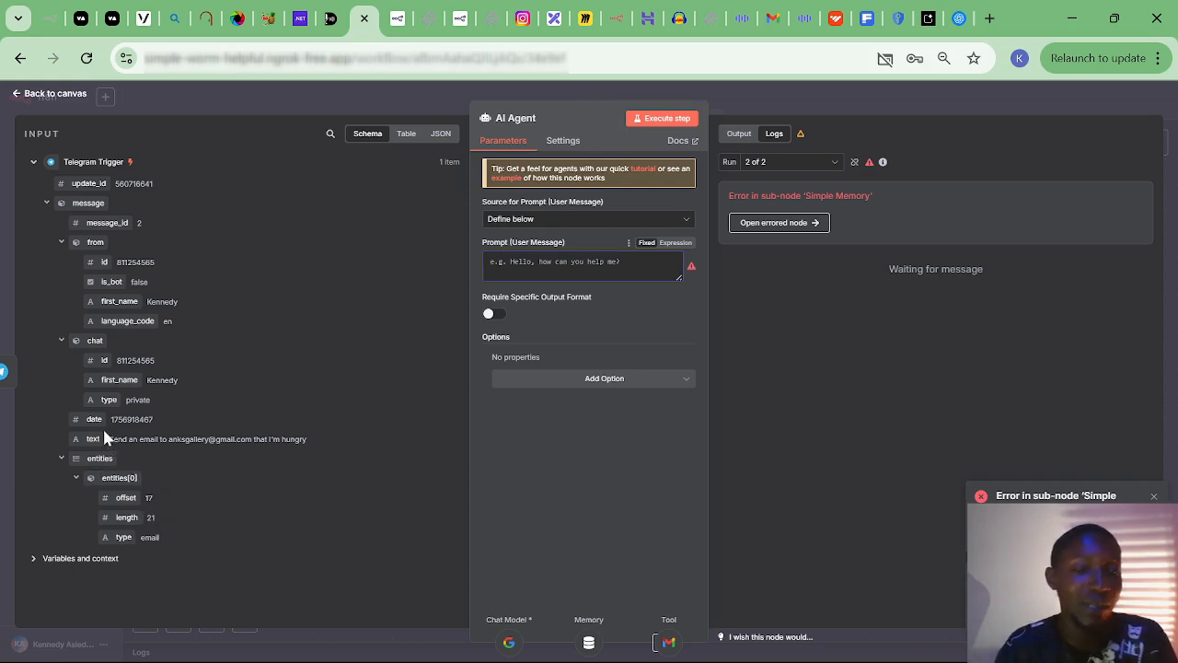
{"action": "left_click_drag", "start_coordinate": [86, 442], "coordinate": [543, 259]}
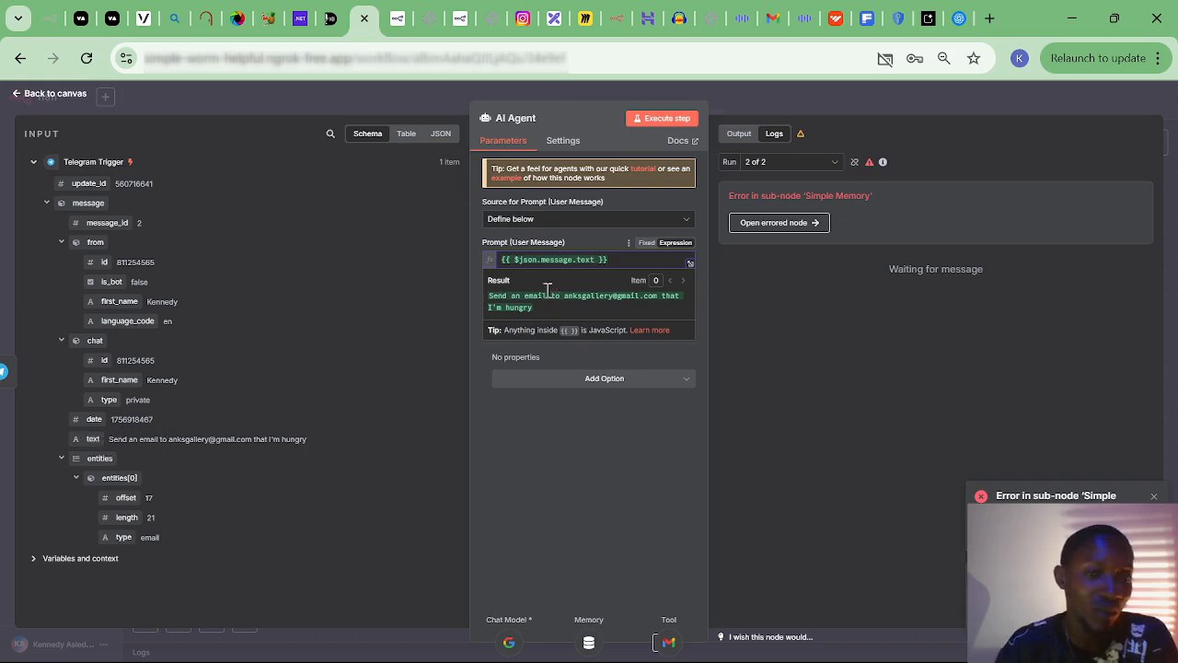
{"action": "left_click", "coordinate": [569, 249]}
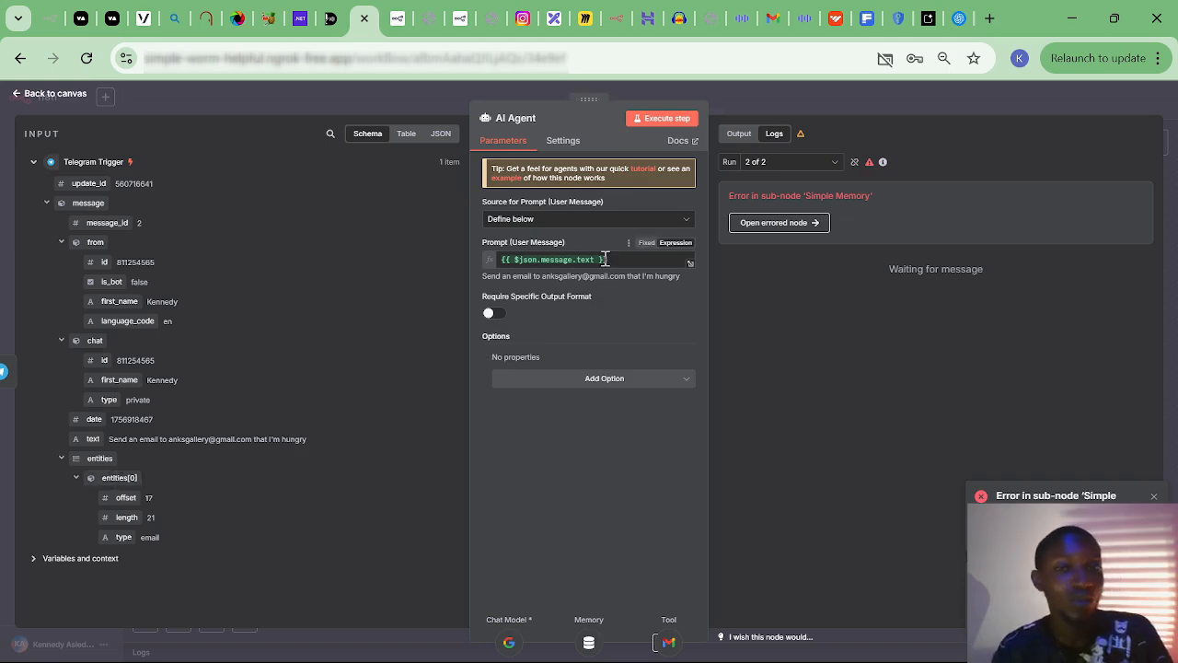
{"action": "left_click", "coordinate": [44, 94]}
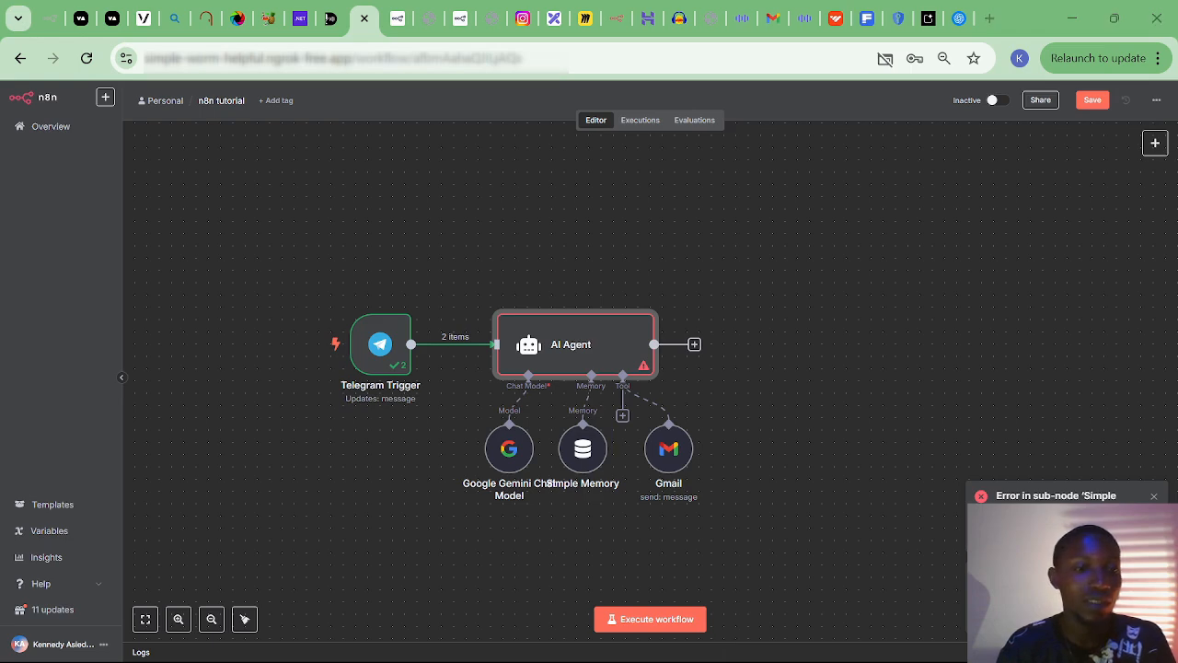
Execute the workflow and resend the email request from the Telegram bot chat.
{"action": "key", "text": "alt+Tab"}
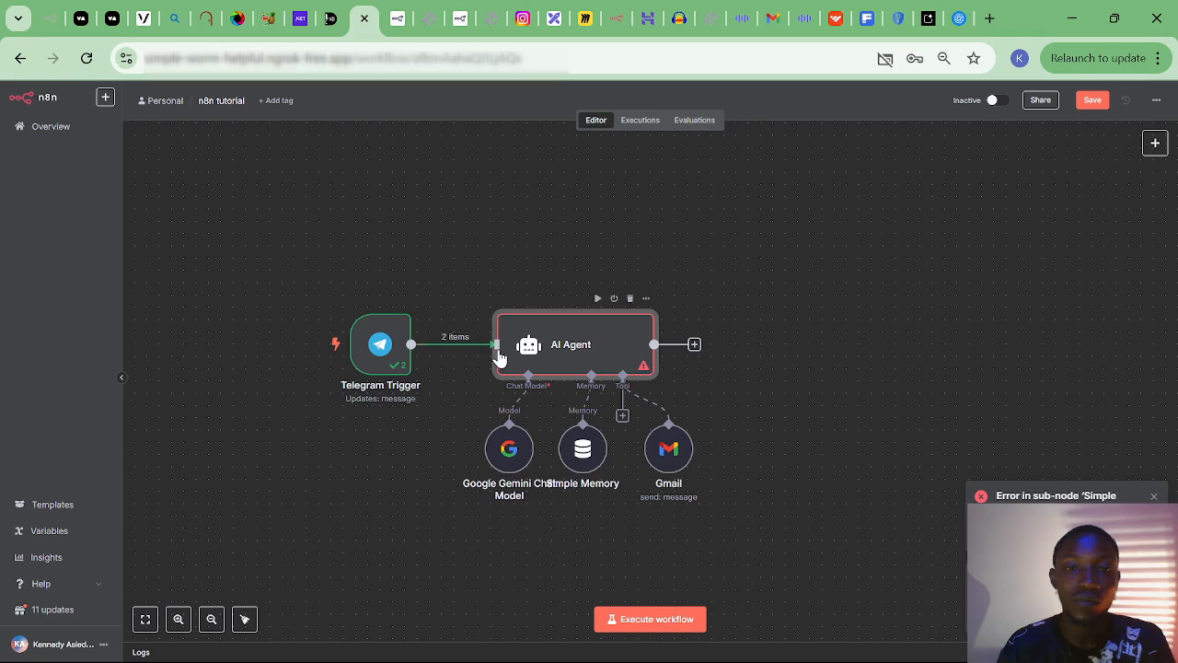
{"action": "left_click", "coordinate": [668, 623]}
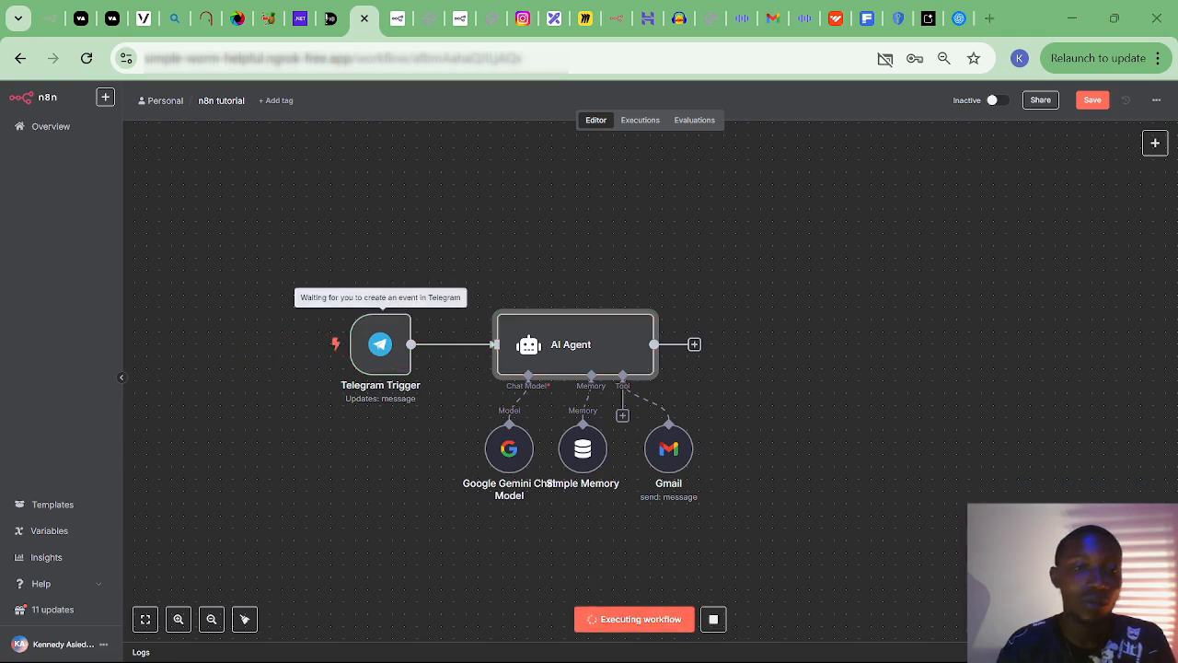
{"action": "key", "text": "alt+Tab"}
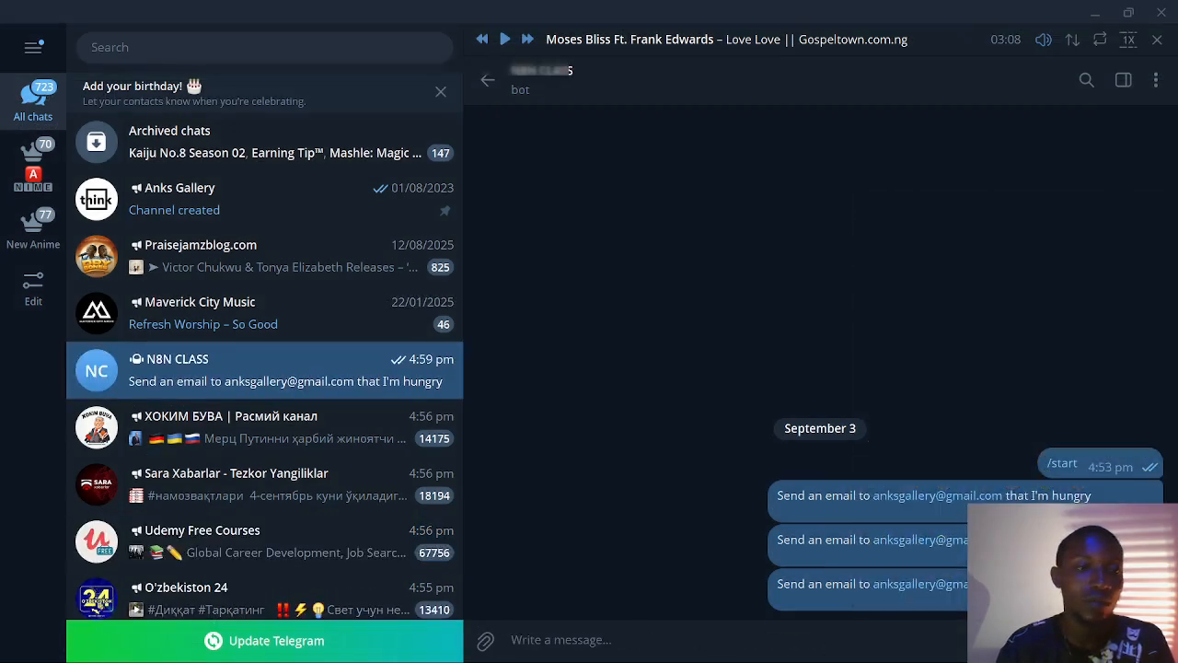
{"action": "key", "text": "alt+Tab"}
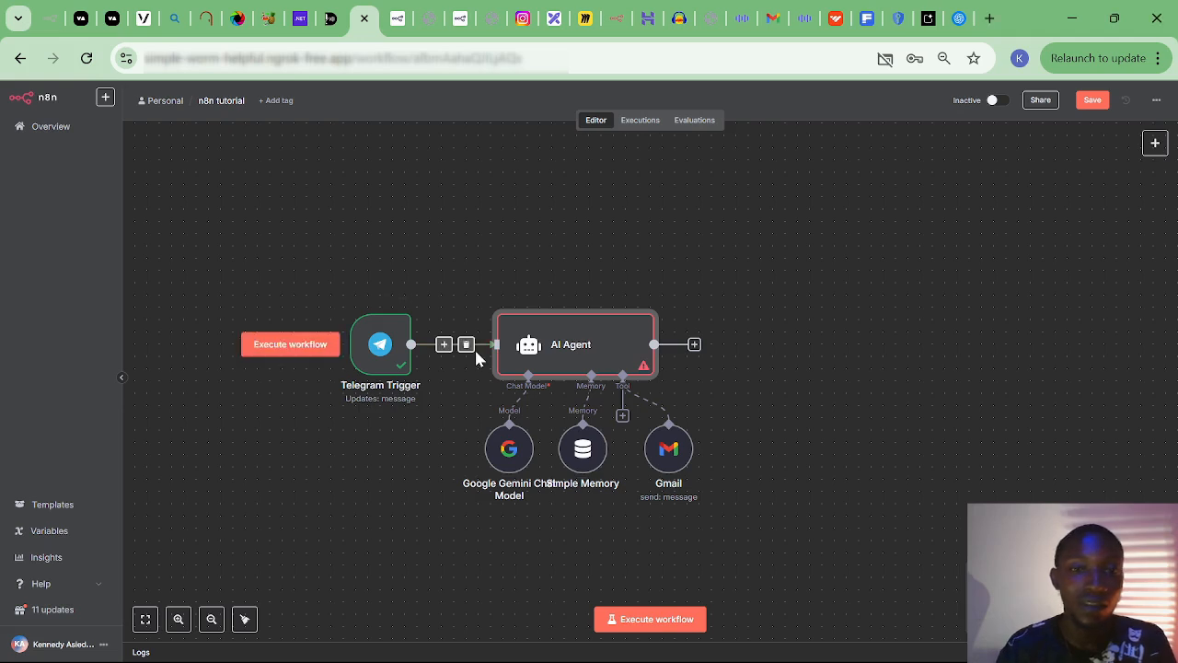
{"action": "double_click", "coordinate": [642, 366]}
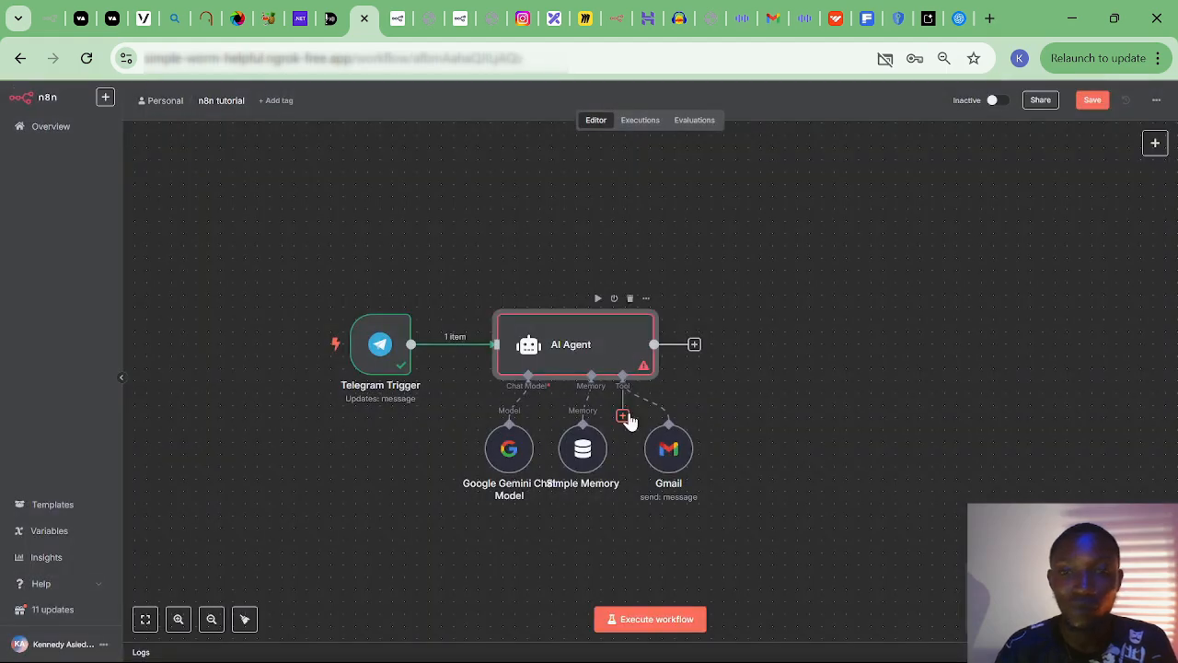
{"action": "left_click", "coordinate": [582, 463]}
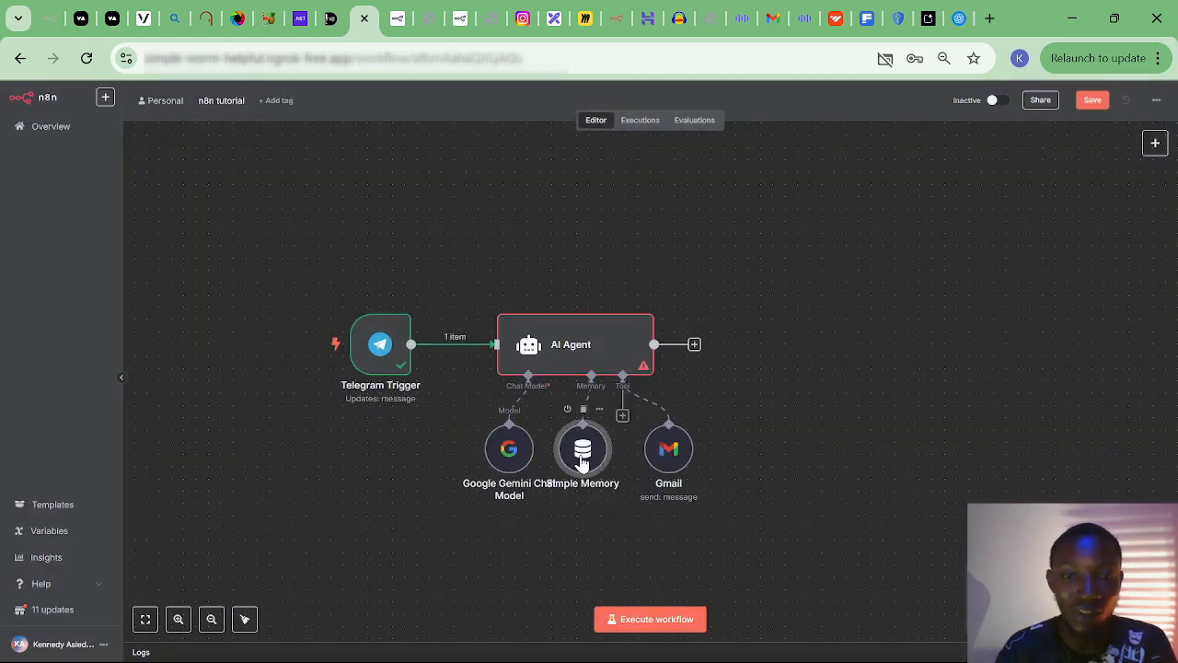
Set Simple Memory's Session ID to 'Define below' with key {{ $json.message.from.id }}.
{"action": "double_click", "coordinate": [581, 463]}
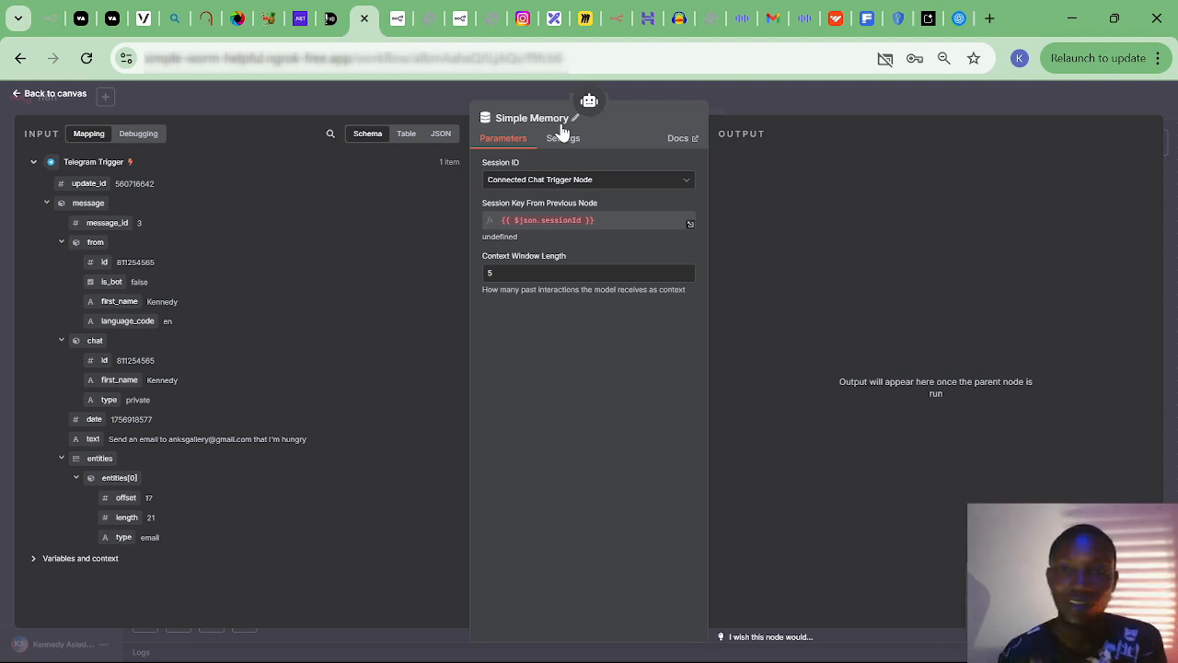
{"action": "left_click", "coordinate": [658, 184]}
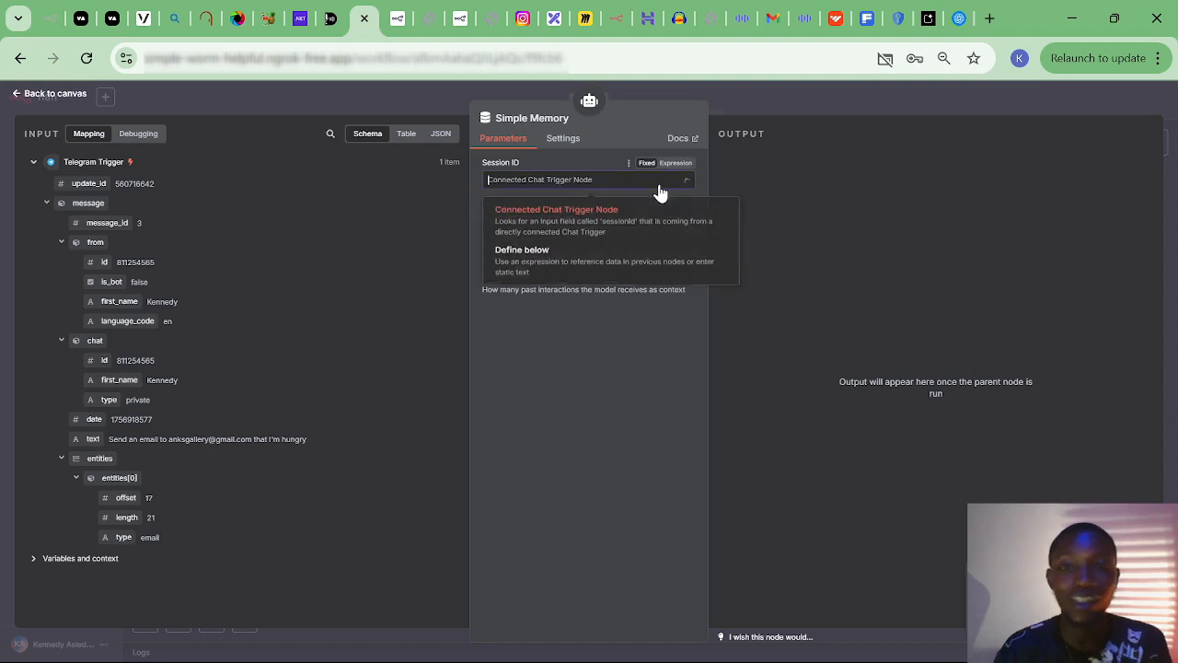
{"action": "left_click", "coordinate": [556, 271]}
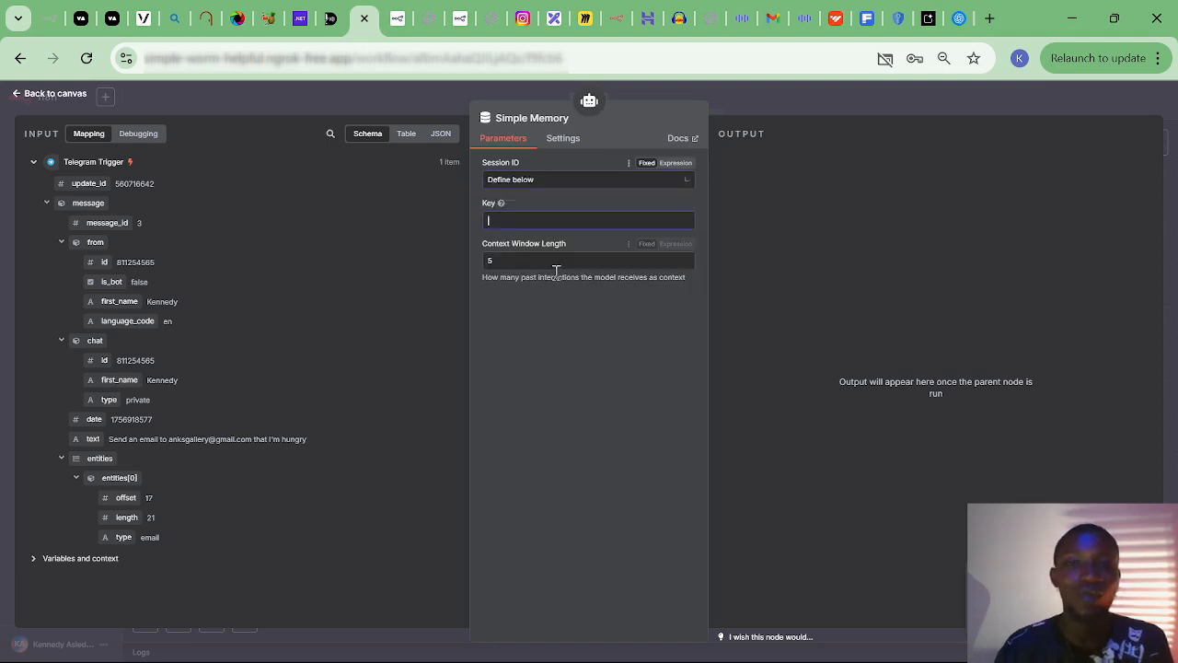
{"action": "left_click", "coordinate": [559, 221]}
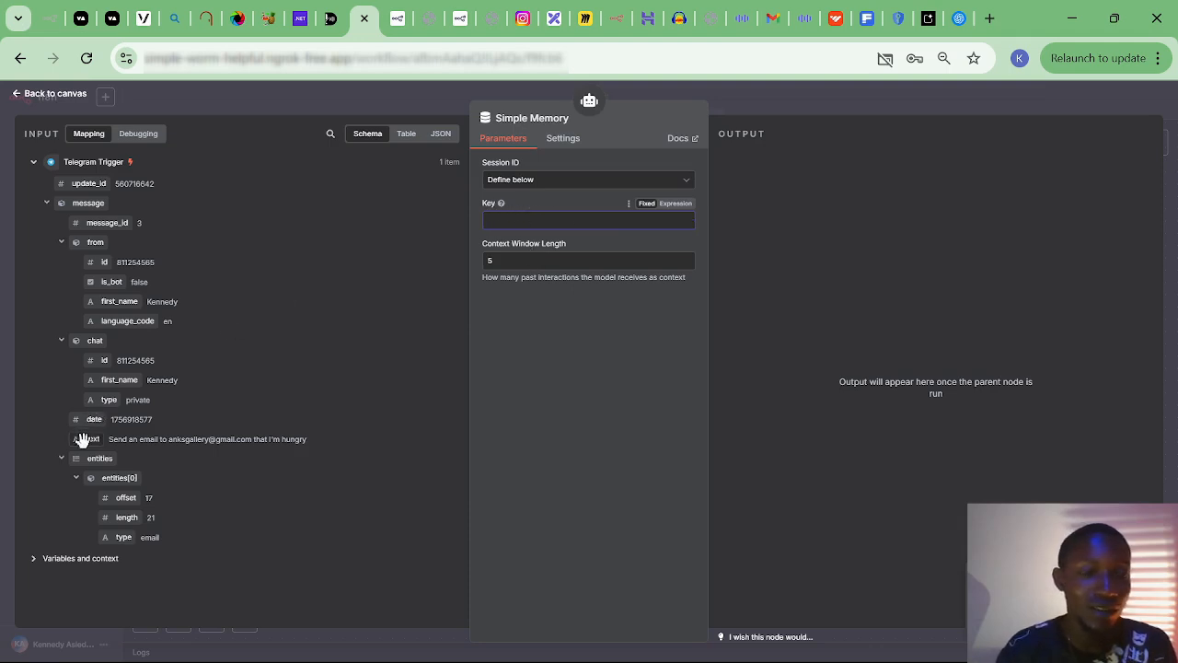
{"action": "left_click_drag", "start_coordinate": [81, 439], "coordinate": [113, 457]}
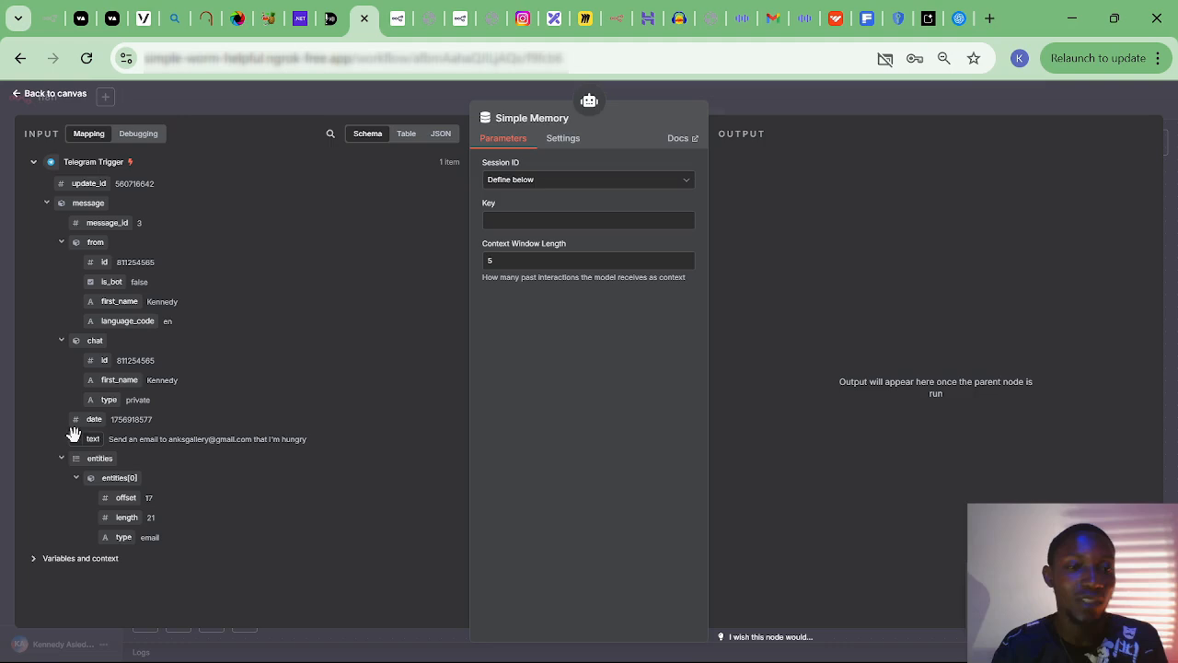
{"action": "left_click_drag", "start_coordinate": [99, 262], "coordinate": [514, 221]}
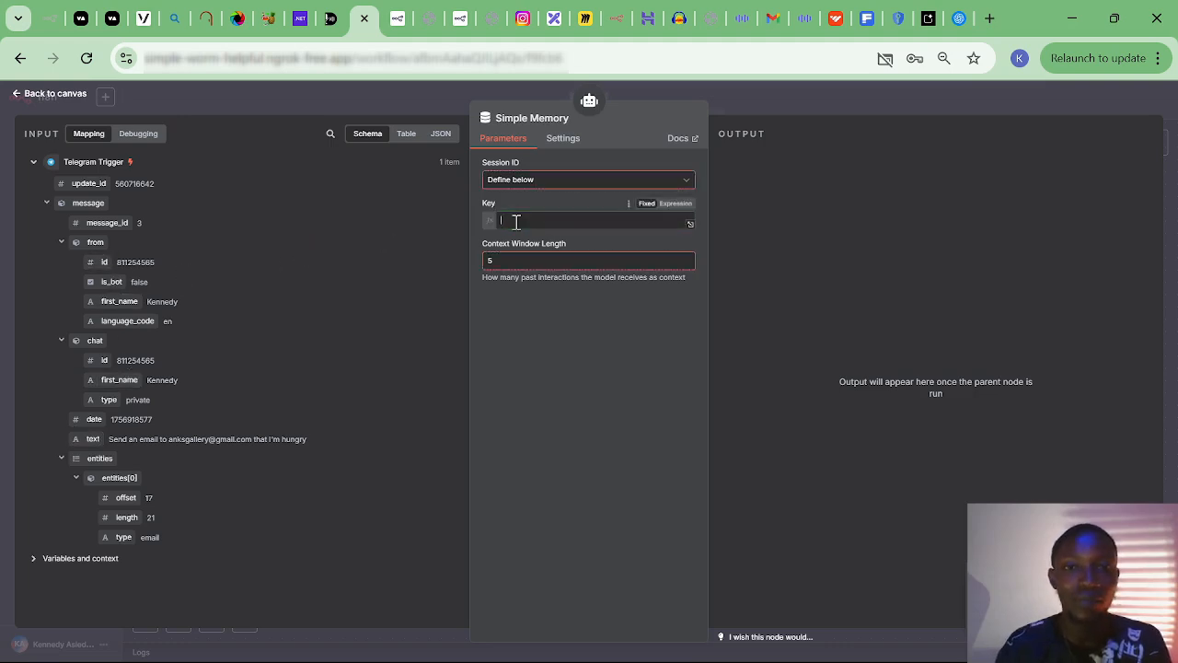
{"action": "left_click", "coordinate": [535, 373]}
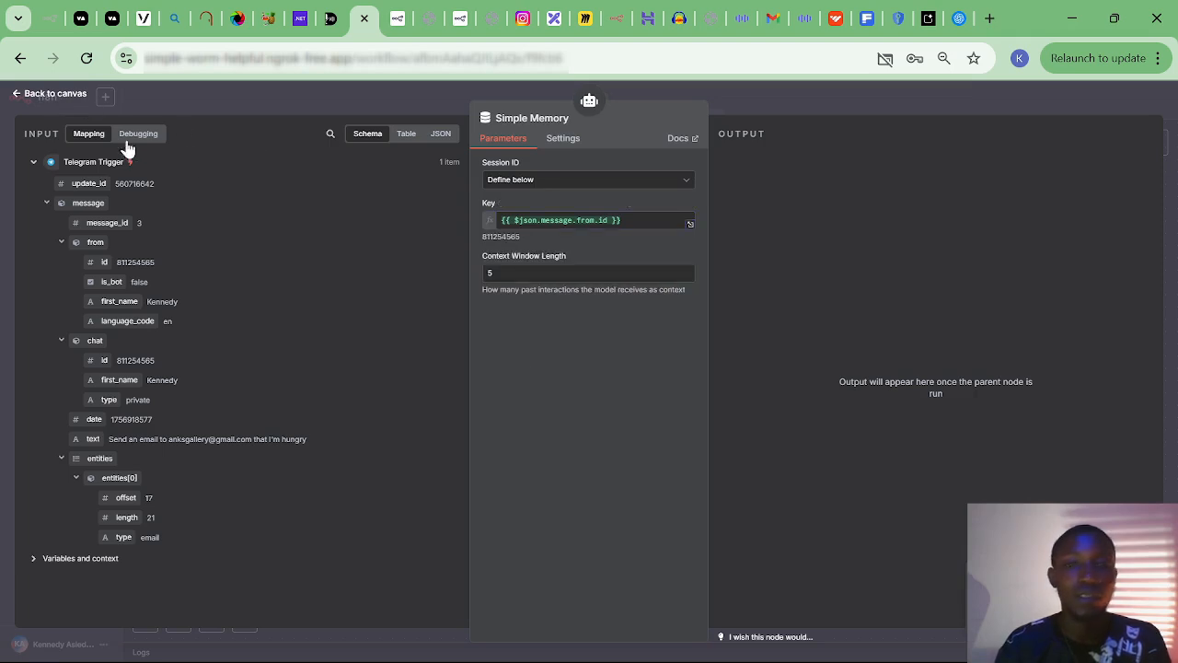
{"action": "left_click", "coordinate": [32, 95]}
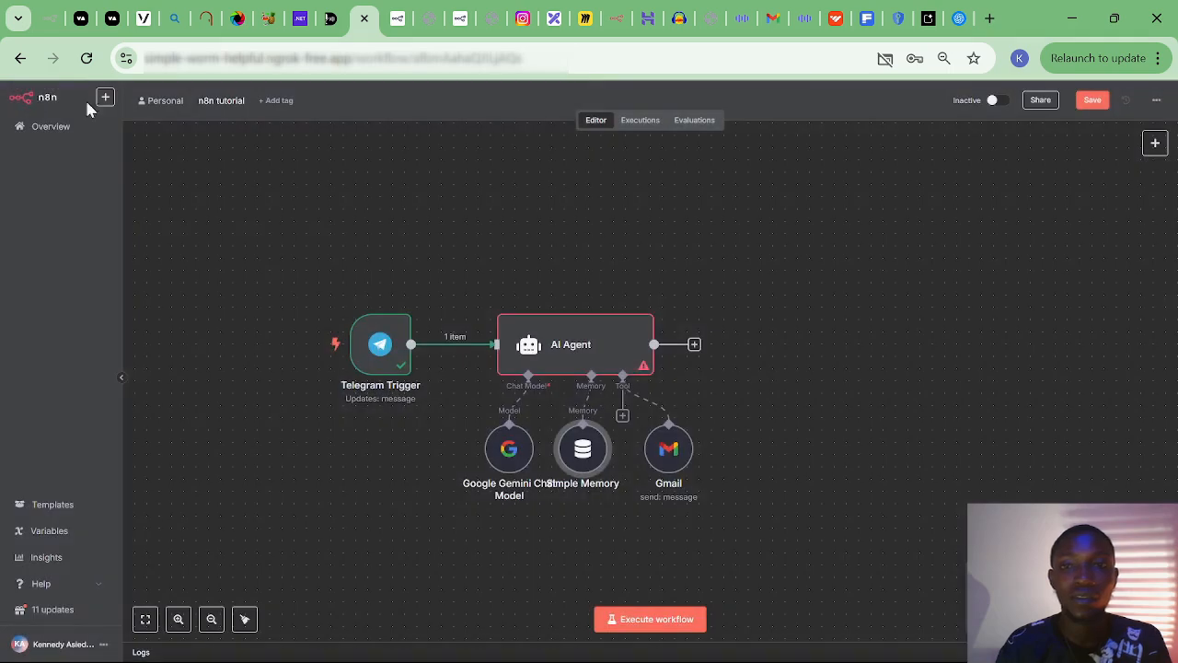
Rerun the workflow and open the failed Gmail tool to see its Forbidden error.
{"action": "left_click", "coordinate": [655, 626]}
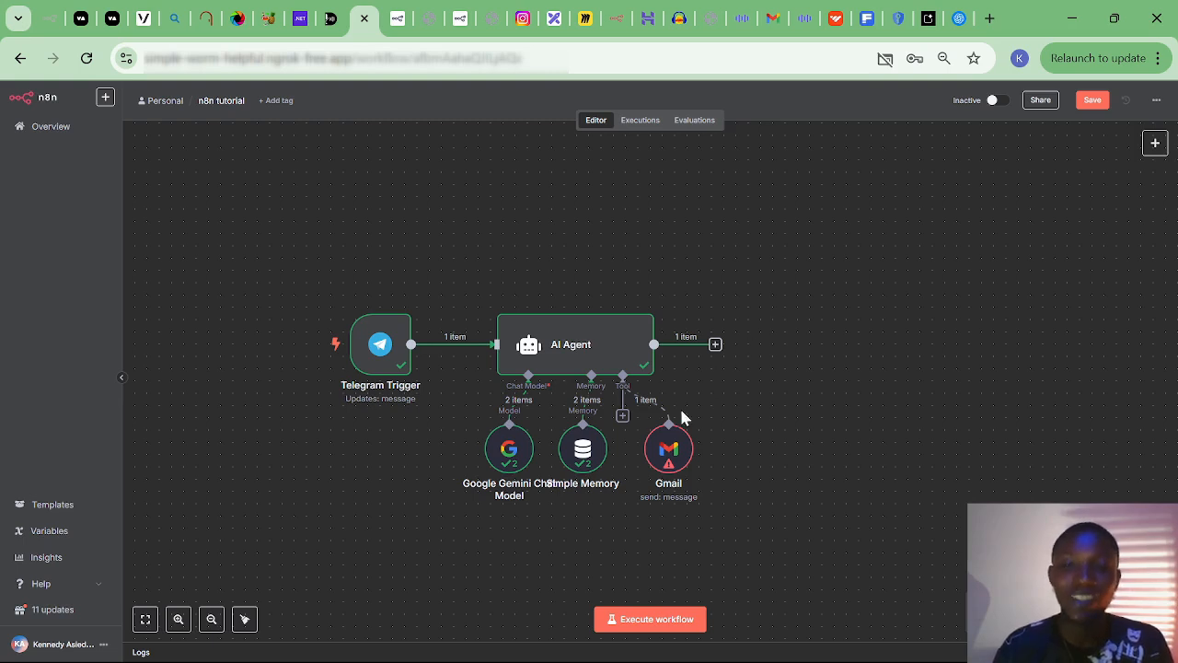
{"action": "mouse_move", "coordinate": [669, 467]}
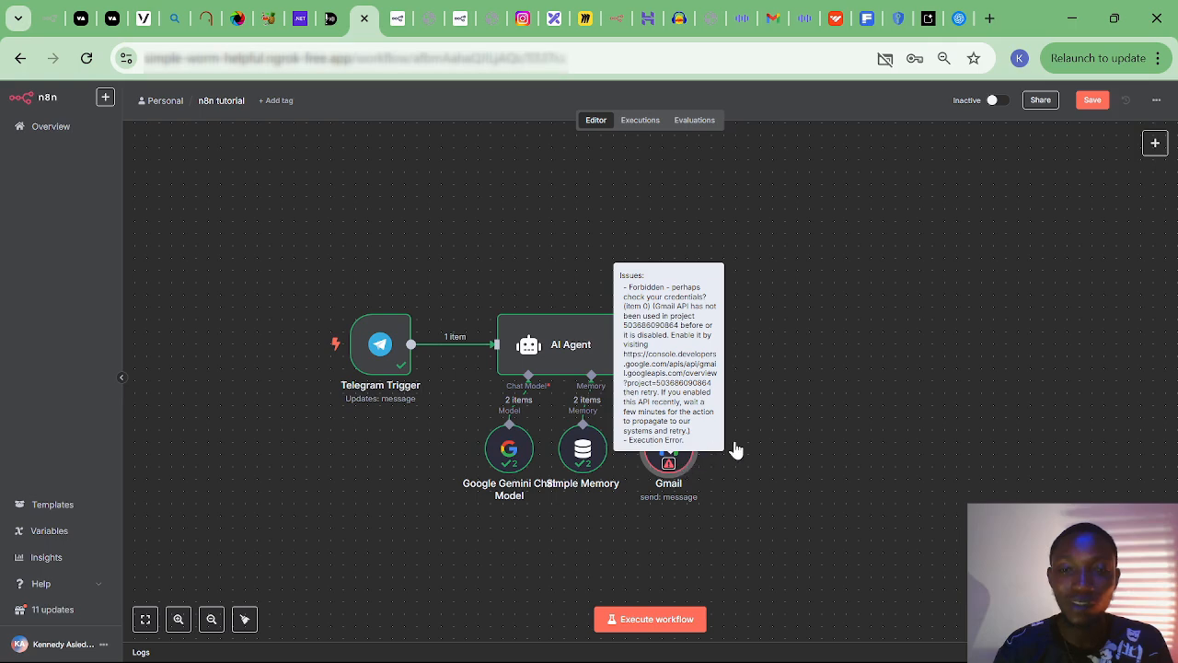
{"action": "double_click", "coordinate": [680, 464]}
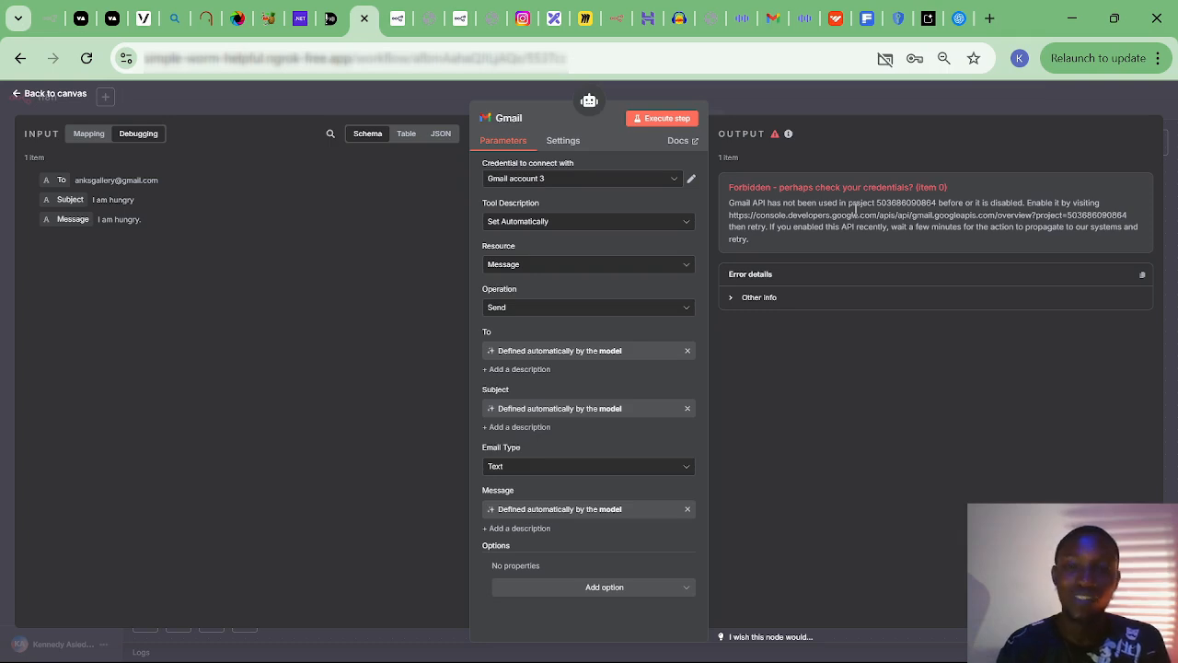
Dismiss the OAuth client confirmation and go to the TUTORIAL project's API Library.
{"action": "left_click", "coordinate": [901, 22]}
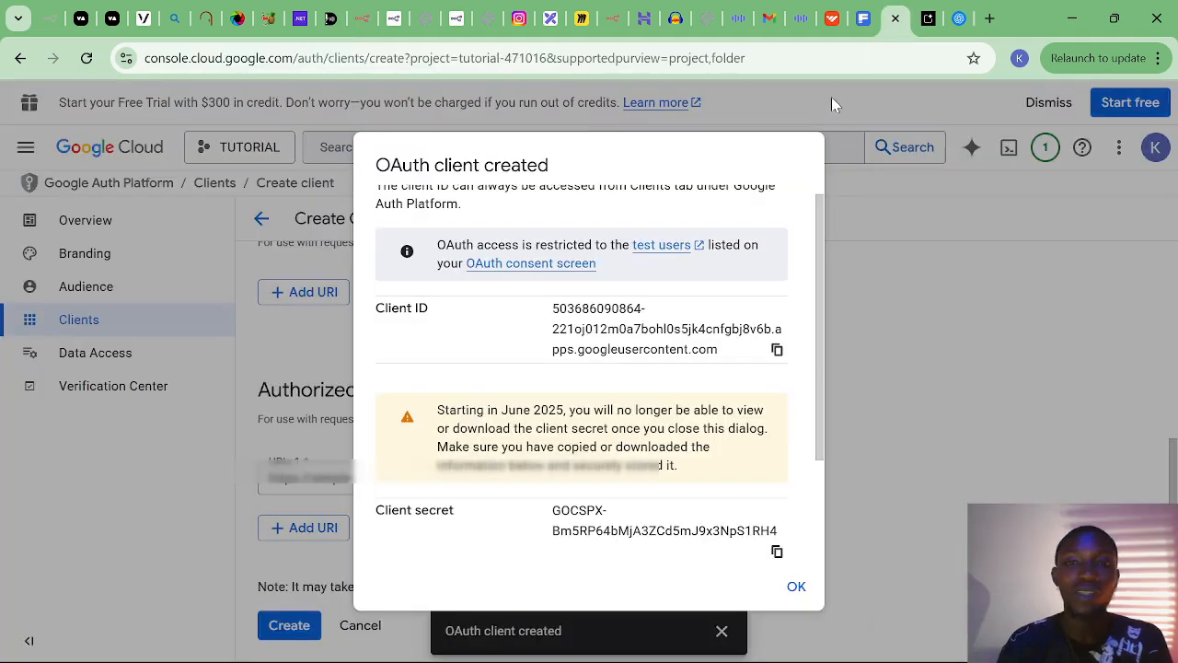
{"action": "left_click", "coordinate": [833, 102]}
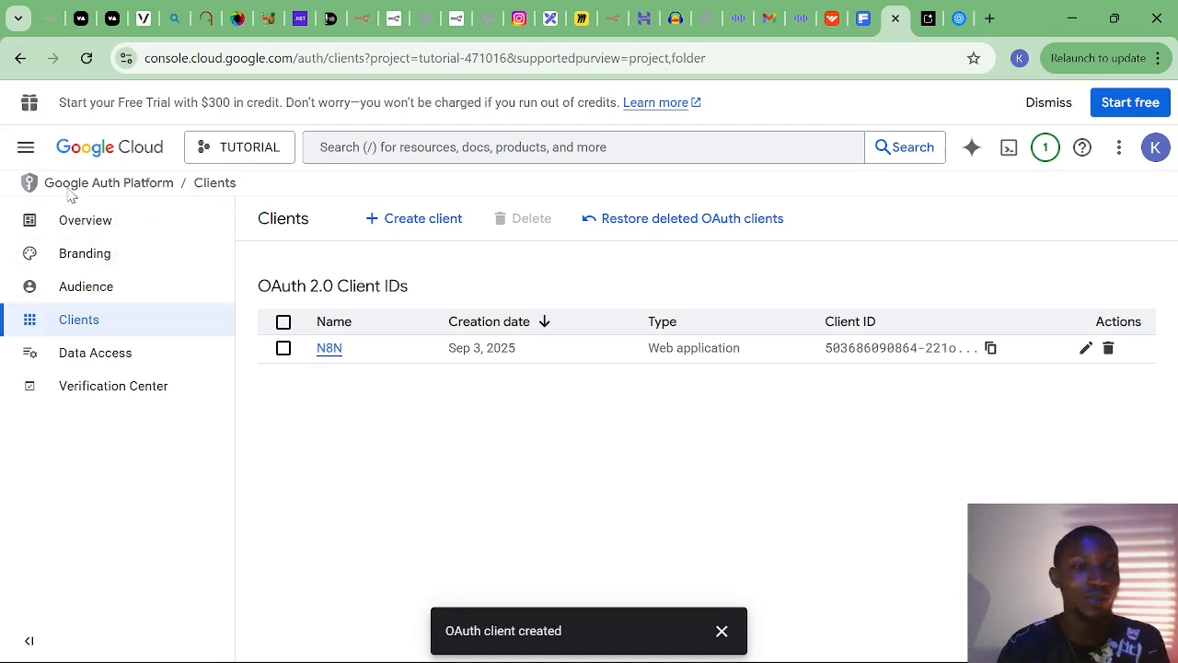
{"action": "left_click", "coordinate": [26, 148]}
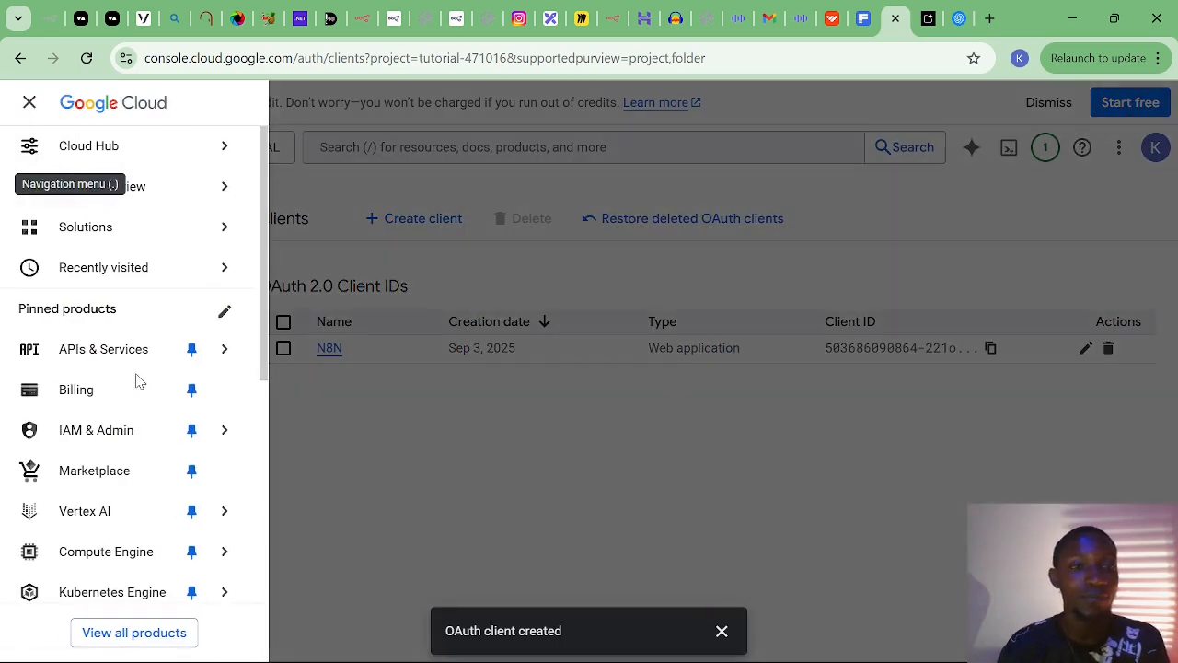
{"action": "mouse_move", "coordinate": [139, 351]}
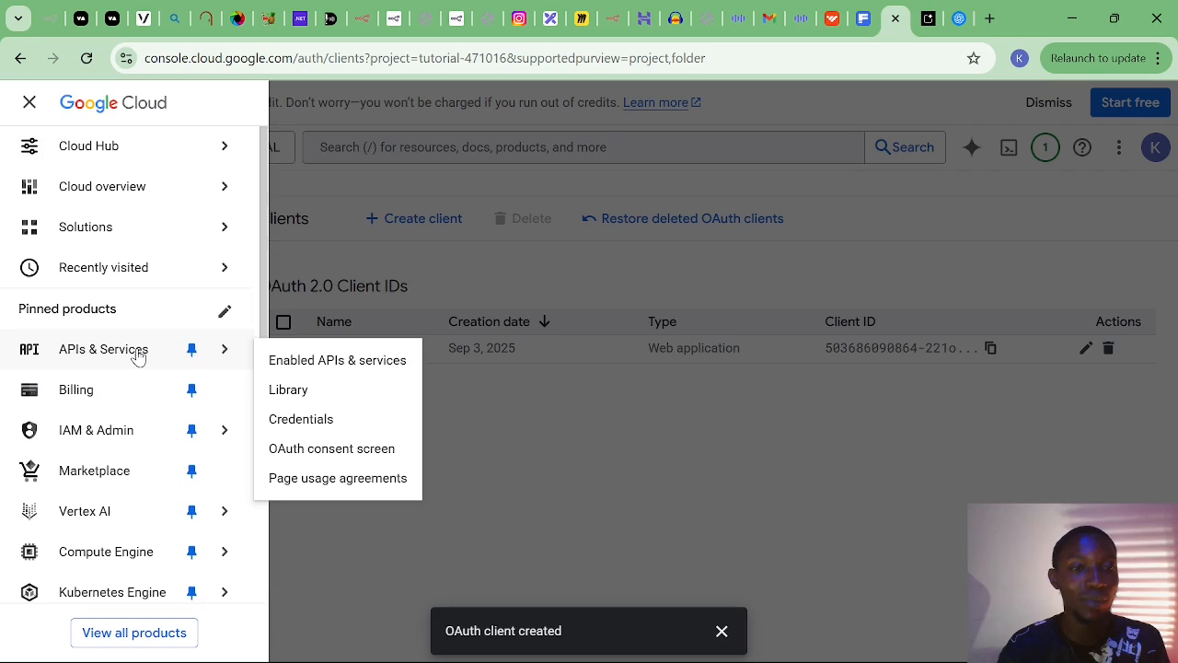
{"action": "left_click", "coordinate": [343, 366]}
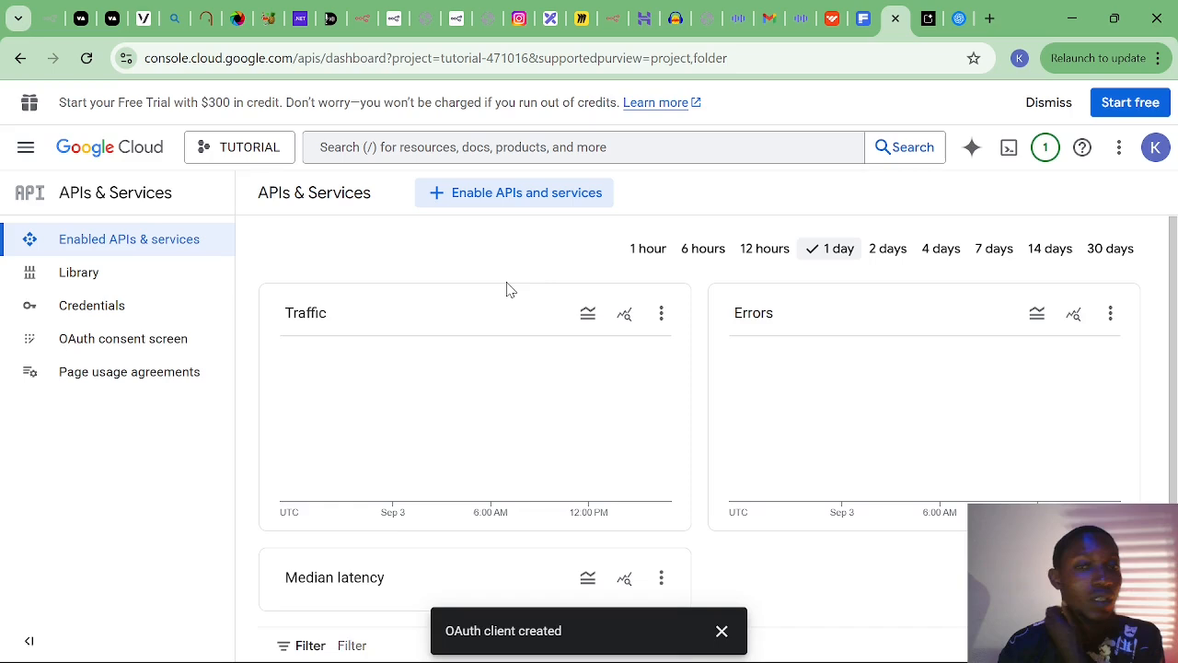
{"action": "left_click", "coordinate": [510, 203]}
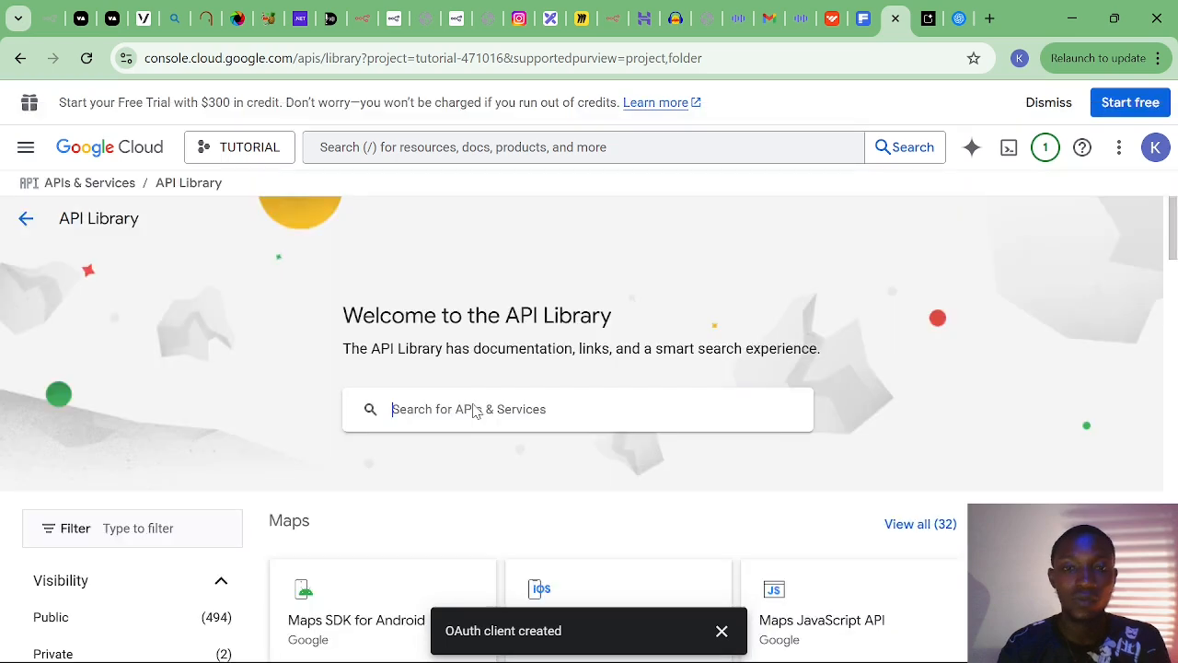
Search the library for 'gmail', enable the Gmail API, and return to the dashboard.
{"action": "left_click", "coordinate": [474, 408]}
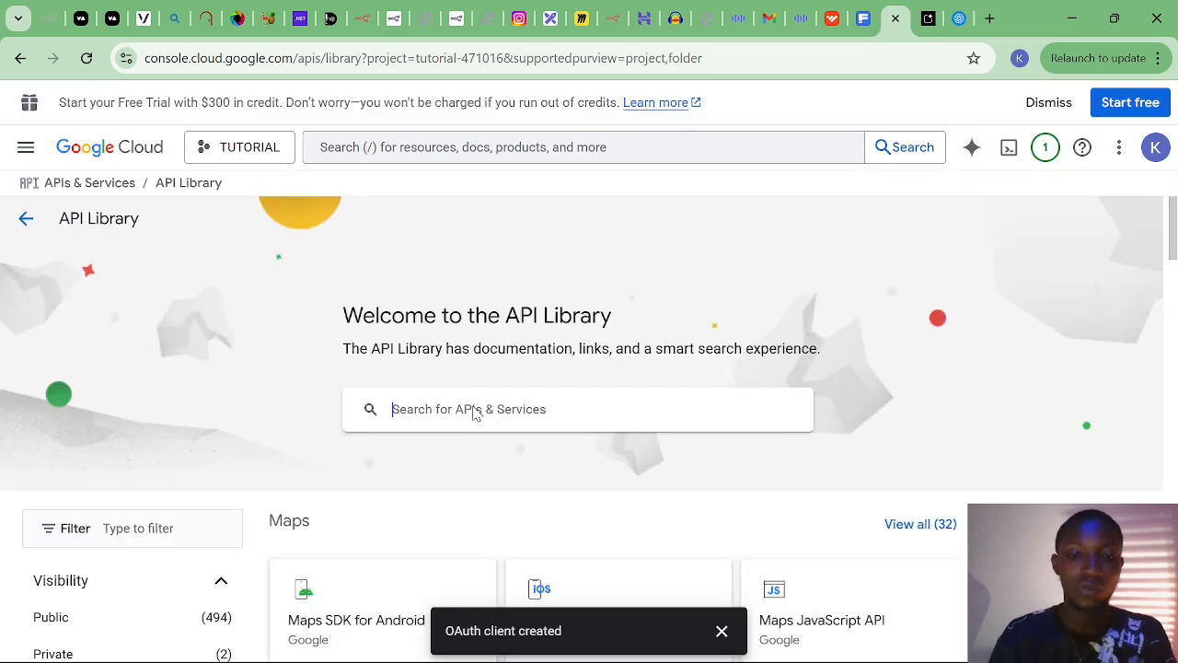
{"action": "type", "text": "gmail"}
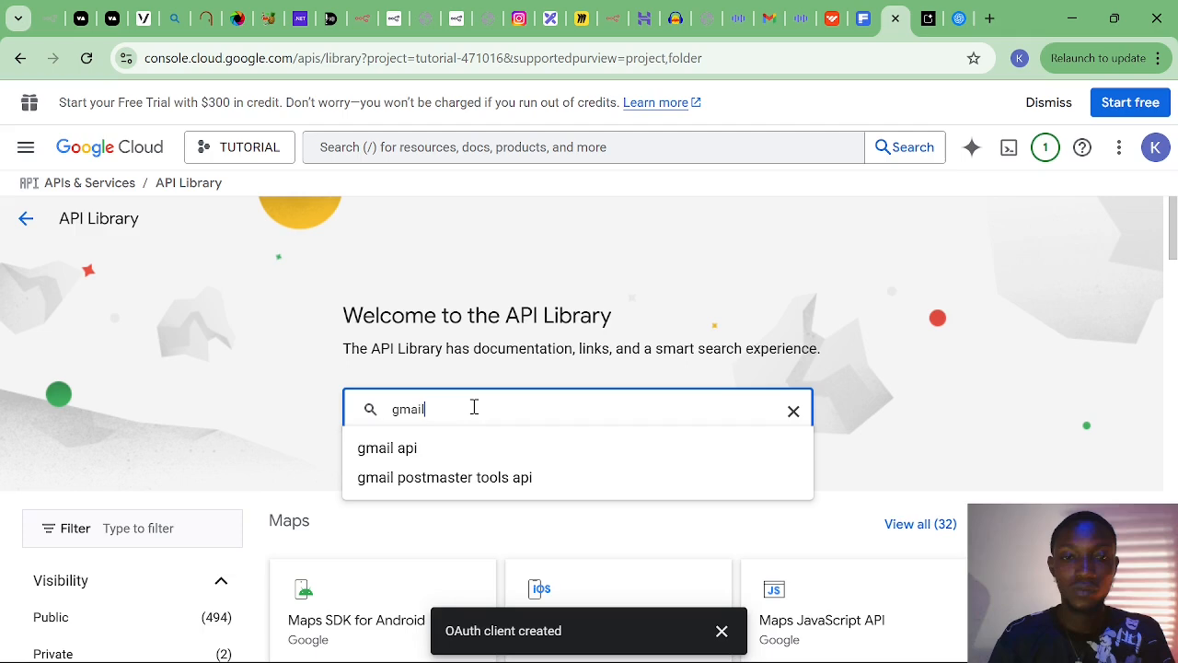
{"action": "left_click", "coordinate": [397, 457]}
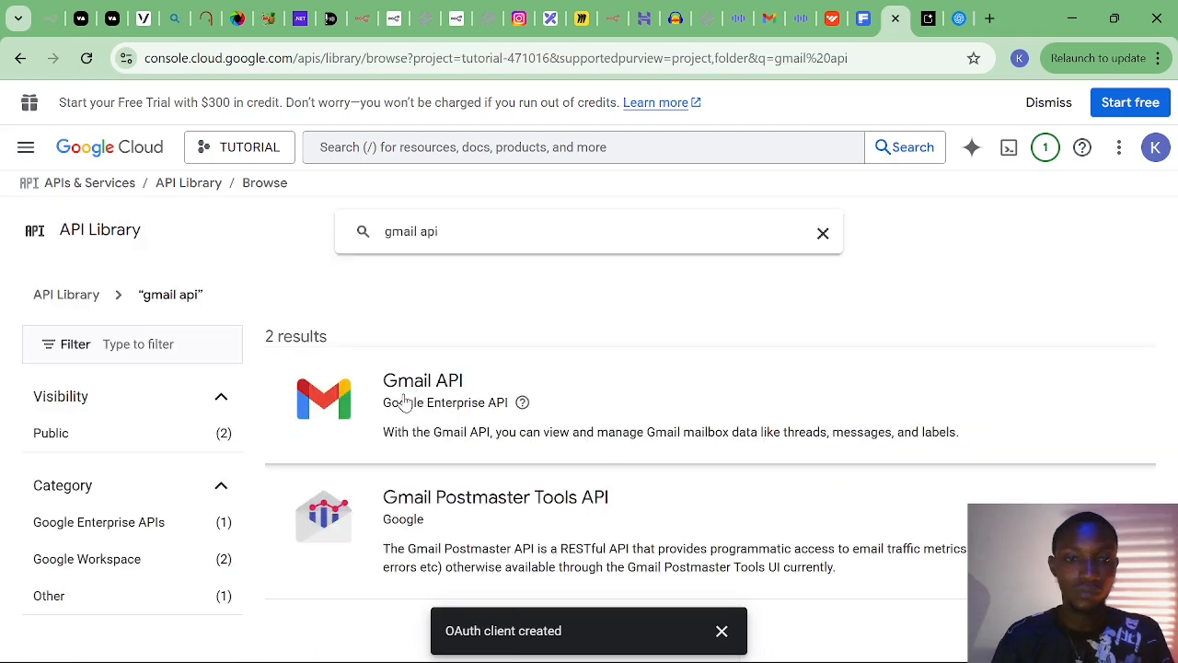
{"action": "left_click", "coordinate": [403, 405]}
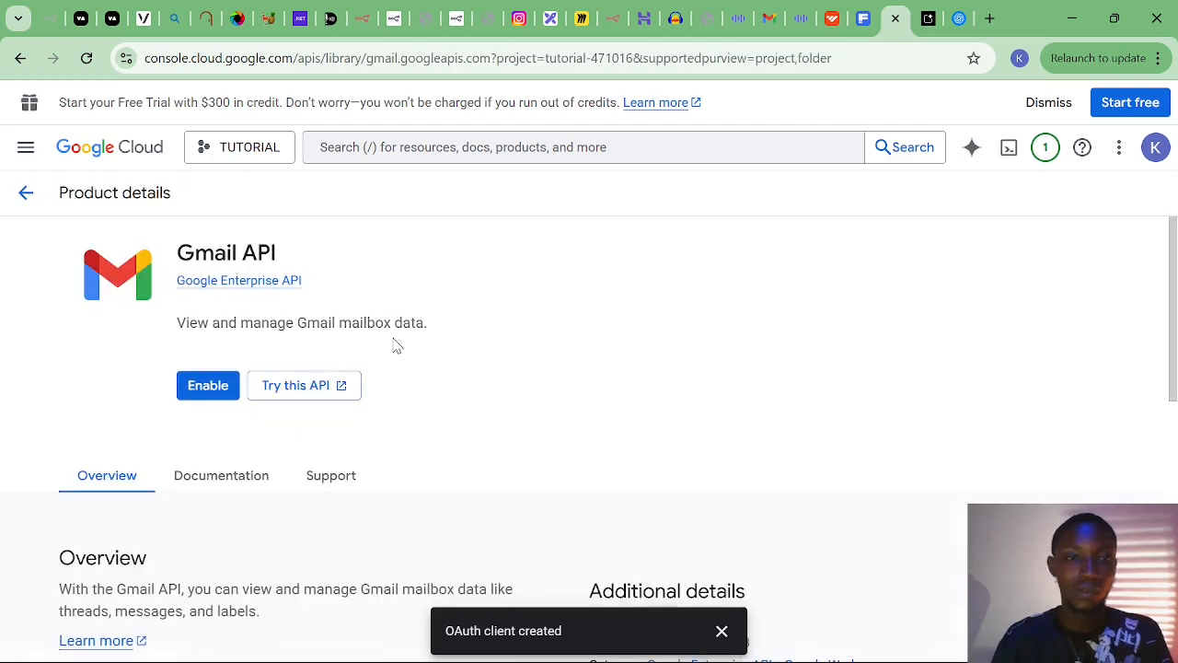
{"action": "left_click", "coordinate": [199, 388]}
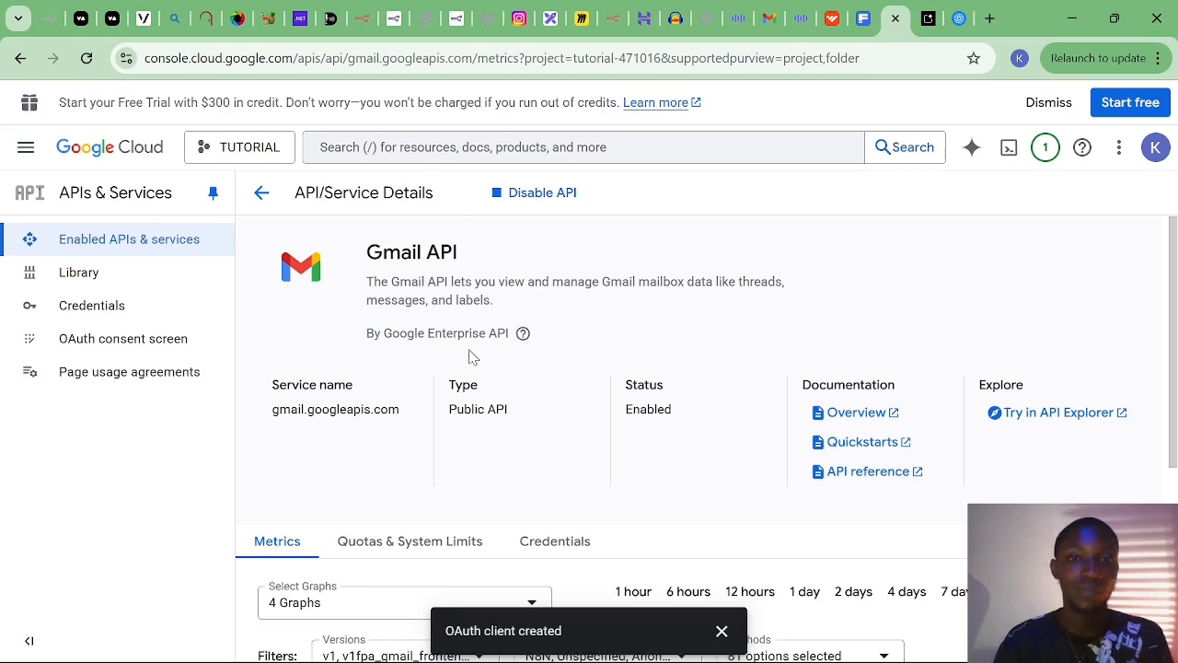
{"action": "left_click", "coordinate": [261, 197]}
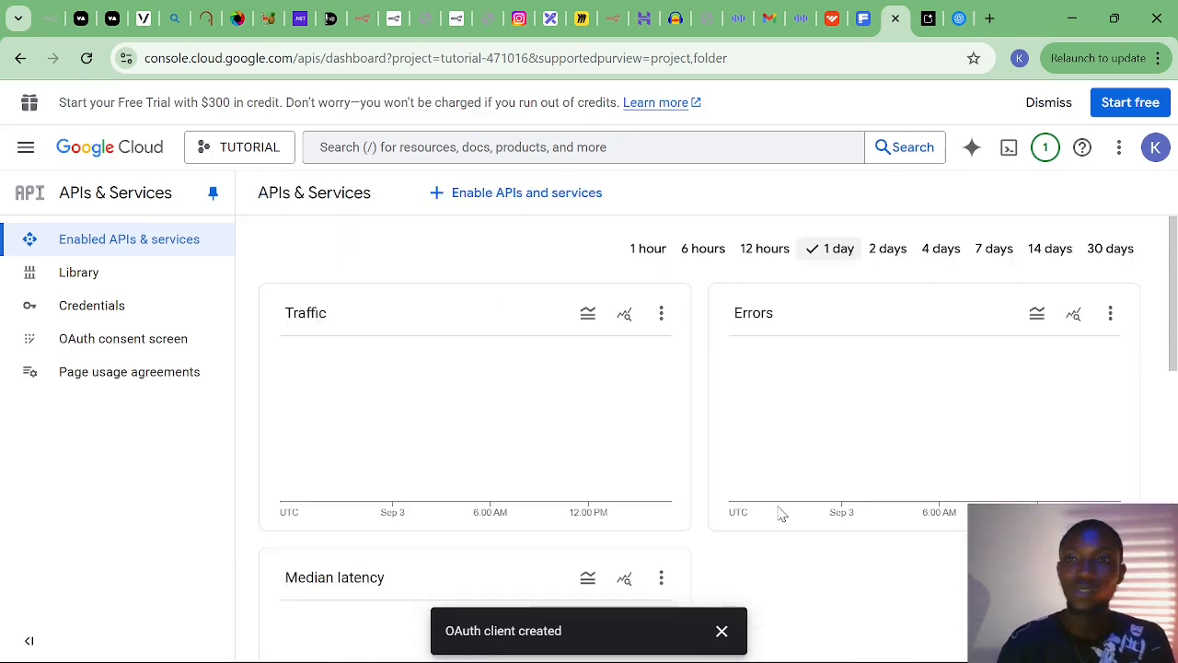
Return to the n8n tab and close the Gmail node panel to the canvas.
{"action": "left_click", "coordinate": [361, 20]}
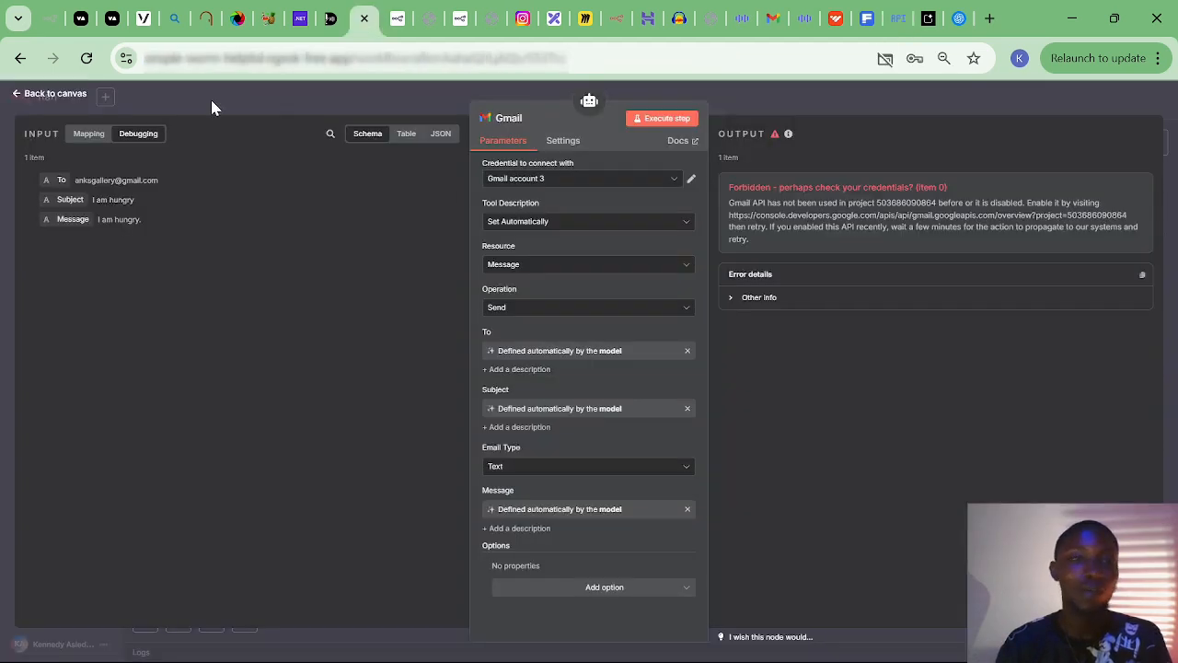
{"action": "left_click", "coordinate": [57, 96]}
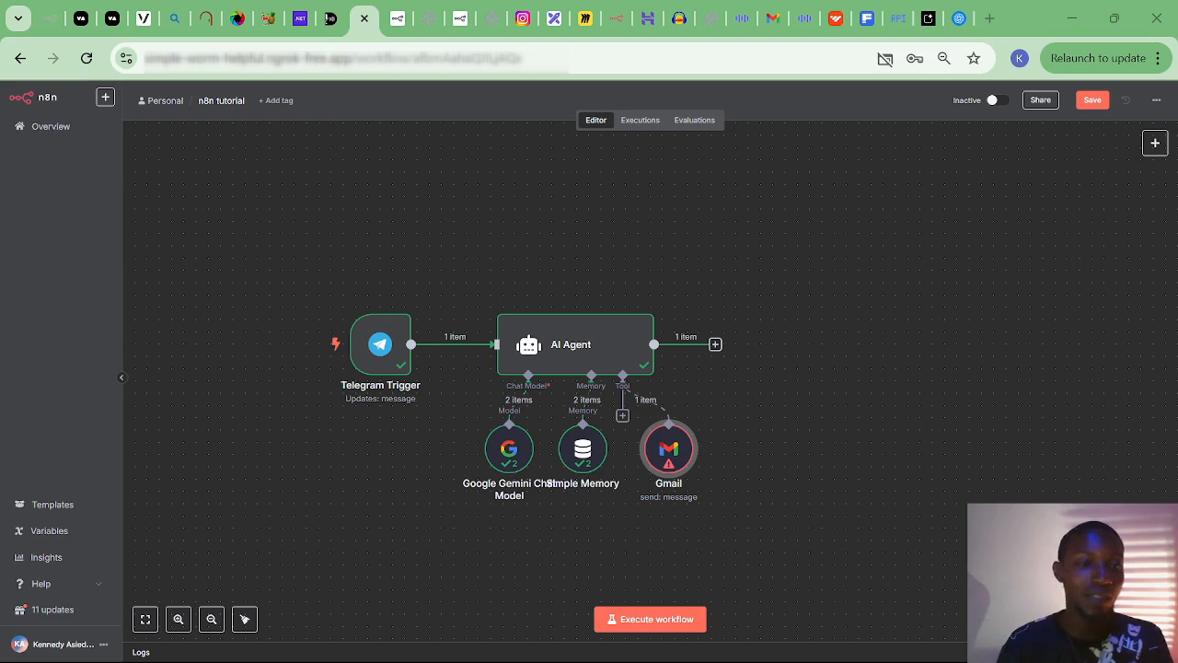
Draft the earlier email request in the N8N CLASS Telegram chat, then return to n8n.
{"action": "key", "text": "alt+Tab"}
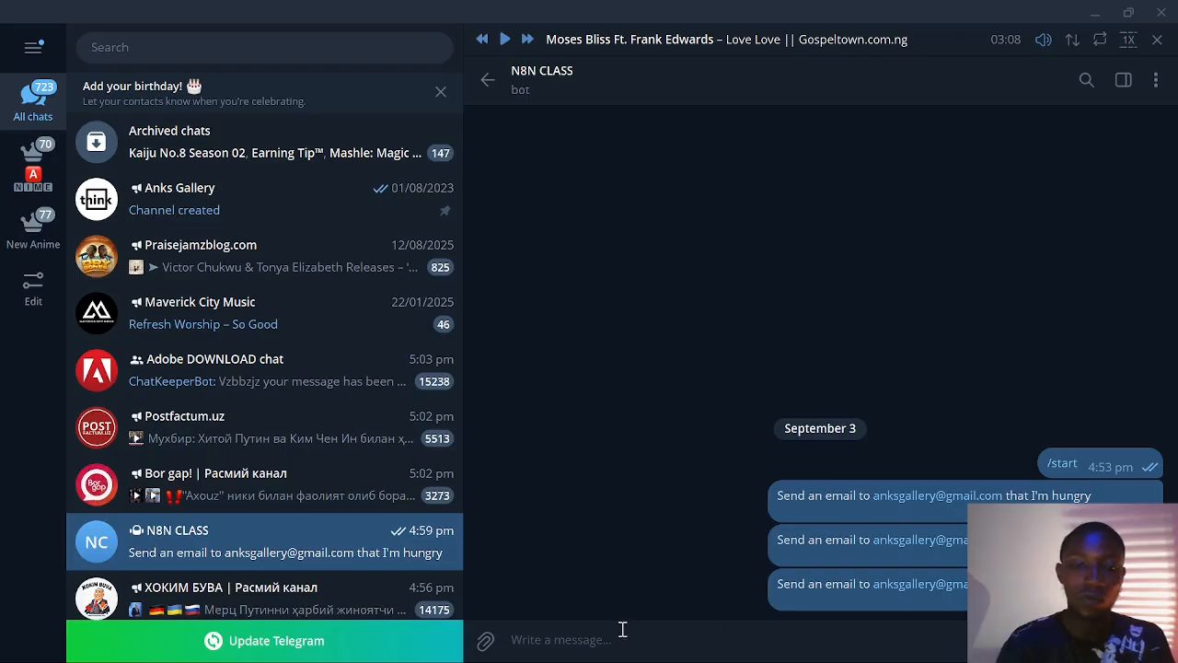
{"action": "key", "text": "ctrl+v"}
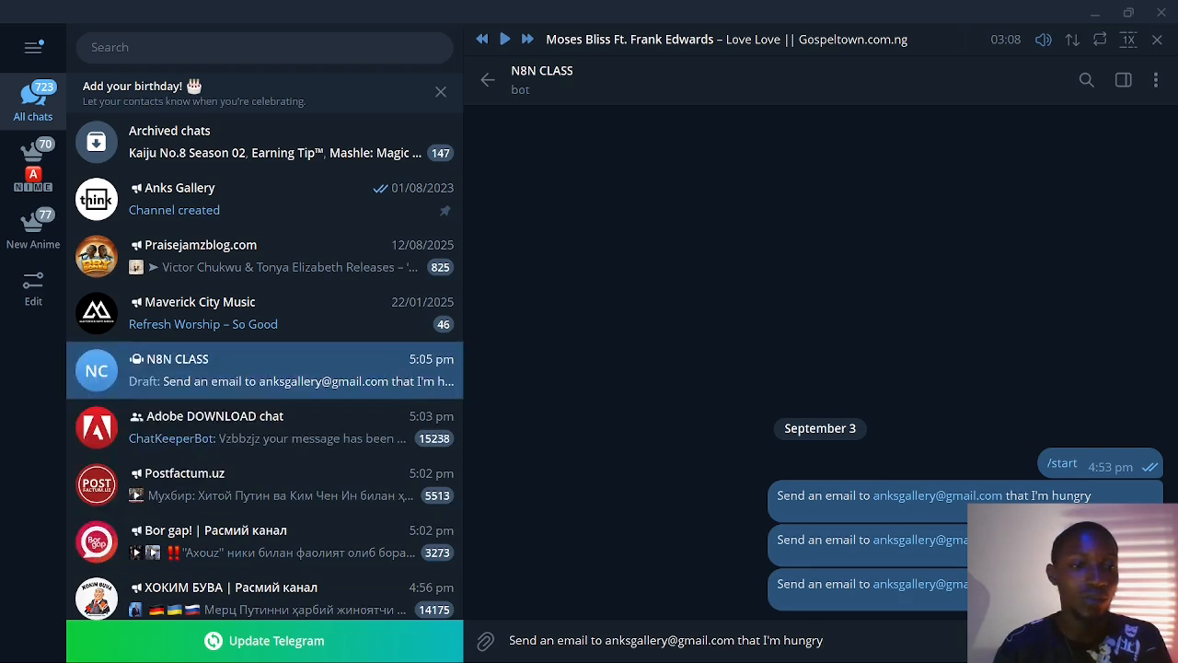
{"action": "key", "text": "alt+Tab"}
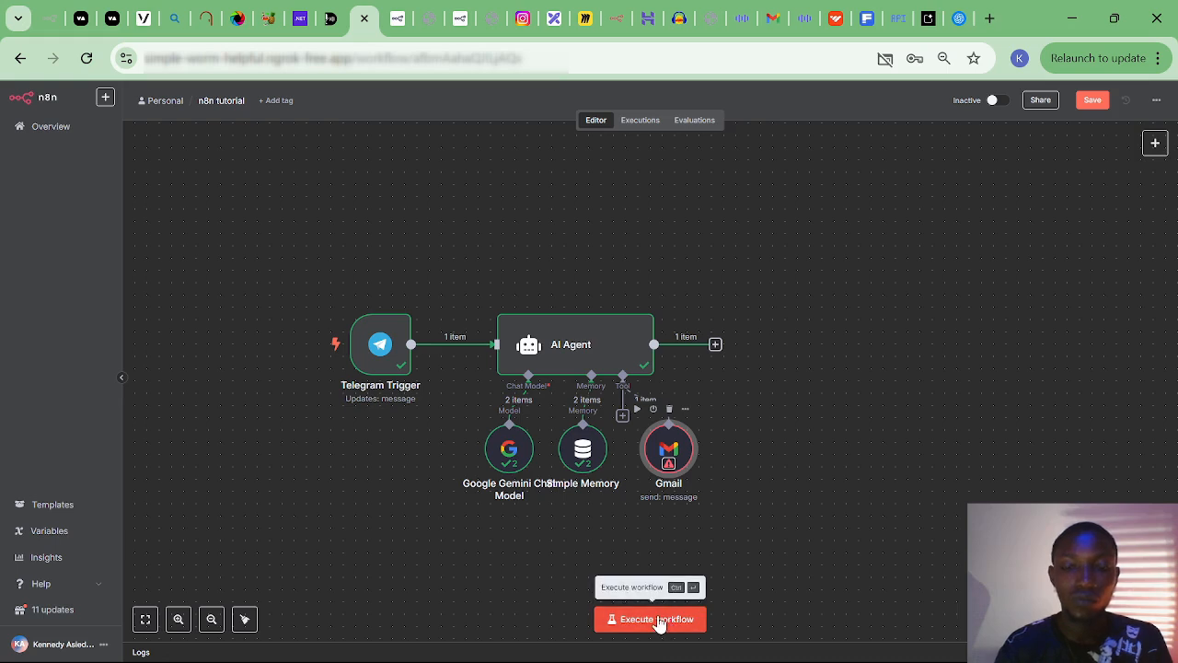
Execute the workflow so it waits for the Telegram message.
{"action": "left_click", "coordinate": [659, 621]}
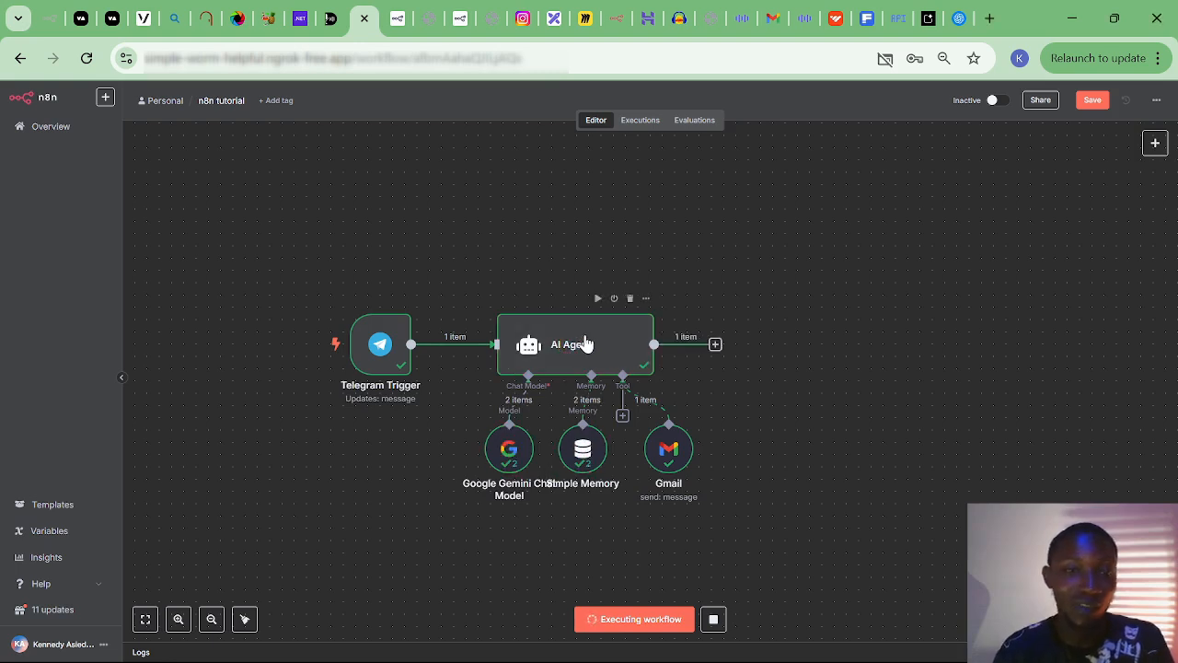
Inspect the Telegram Trigger, AI Agent and Gmail tool results, ending on the SENT response.
{"action": "double_click", "coordinate": [389, 361]}
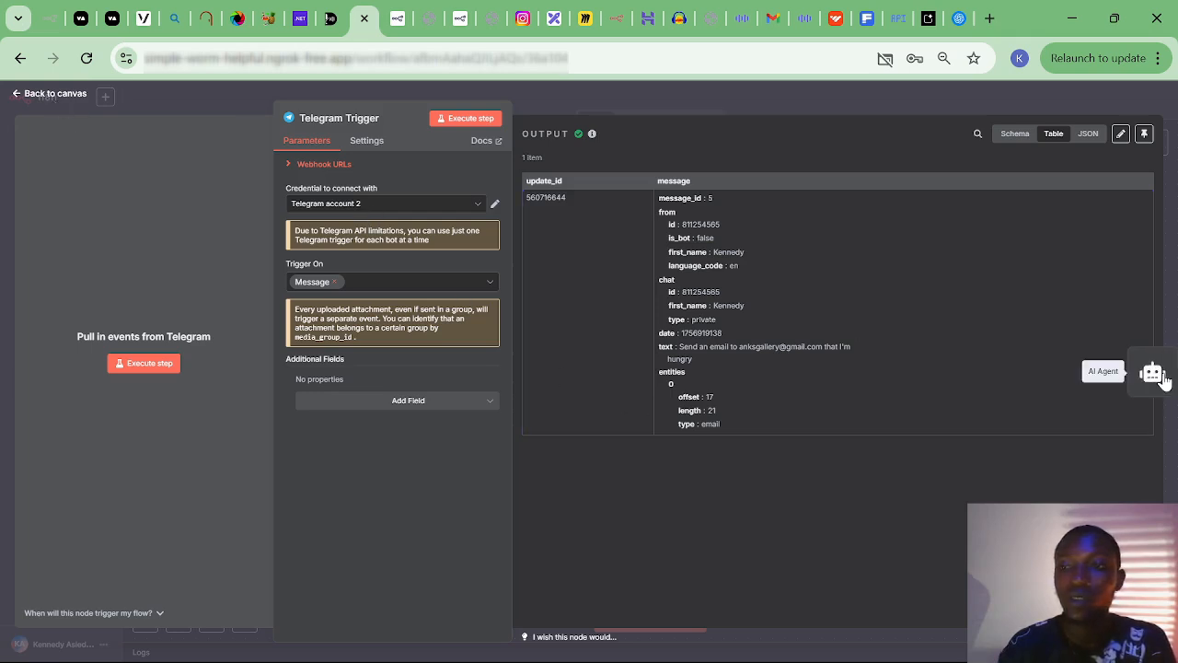
{"action": "left_click", "coordinate": [1158, 375]}
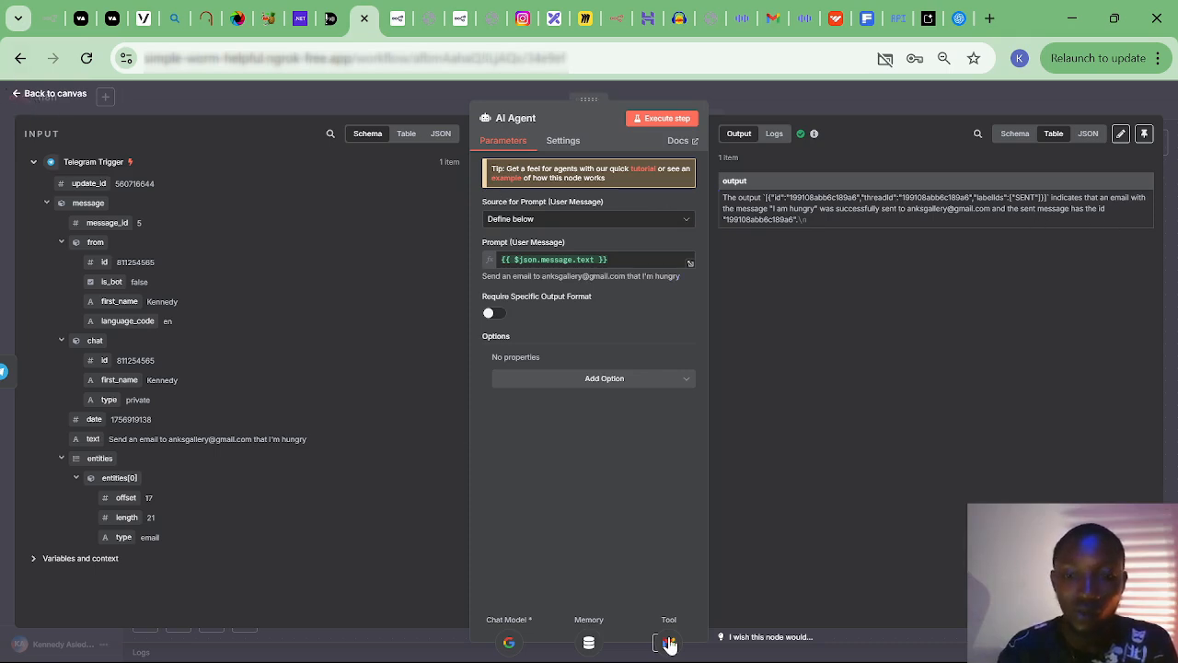
{"action": "mouse_move", "coordinate": [670, 645]}
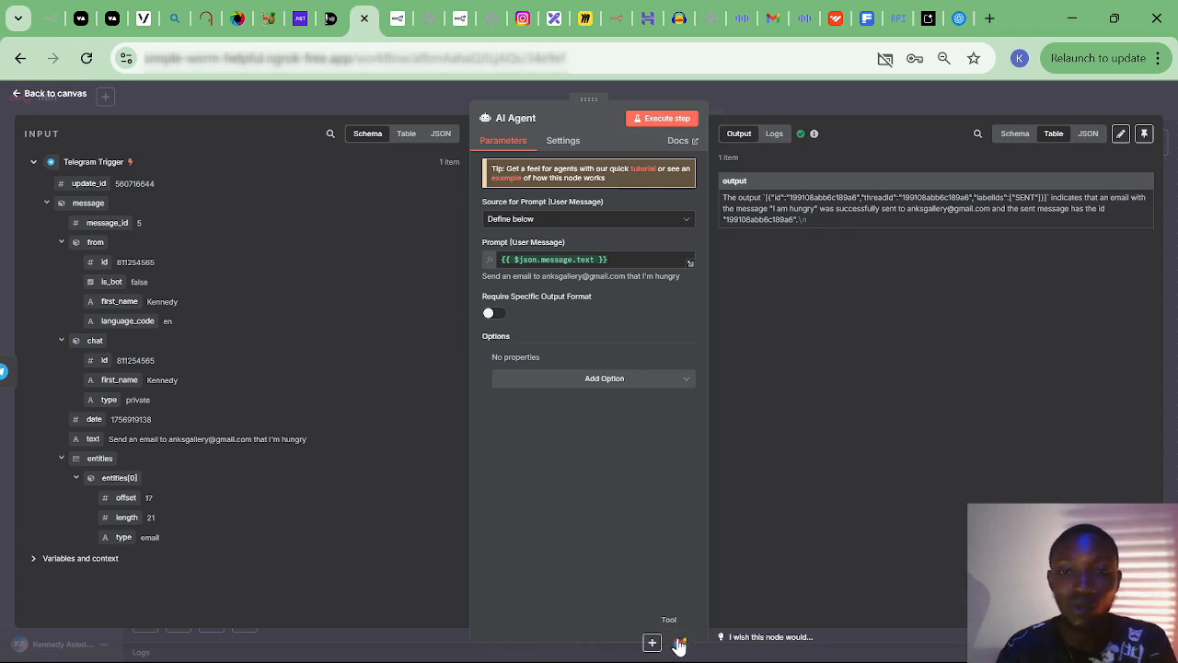
{"action": "left_click", "coordinate": [679, 644]}
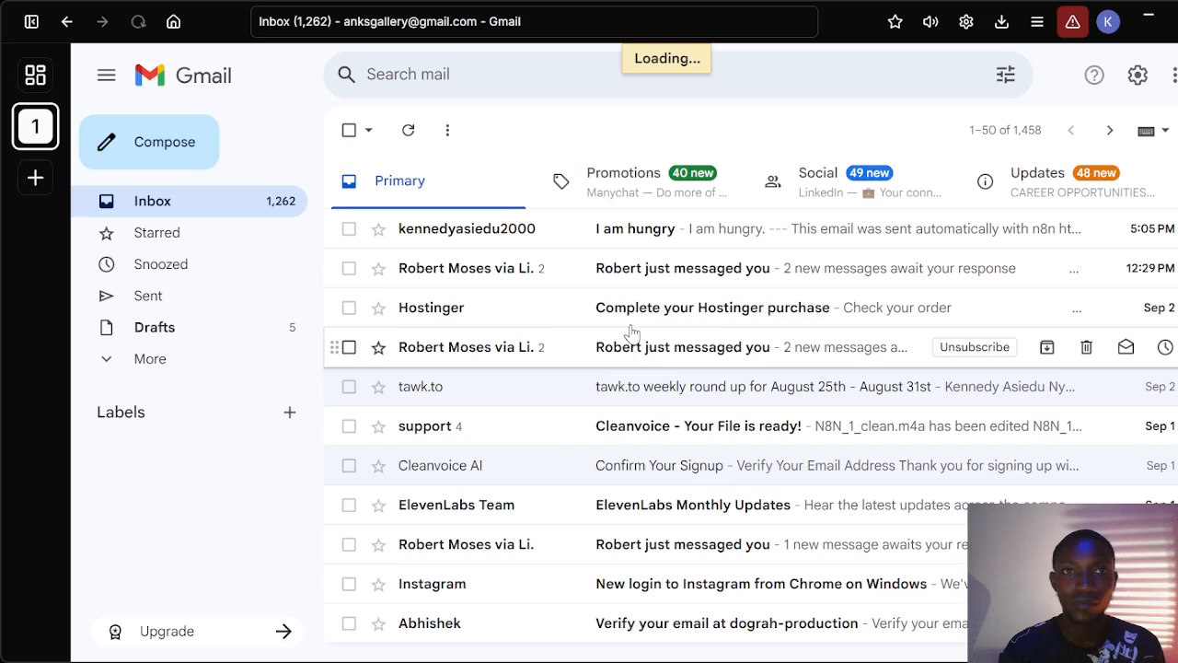
Check the inbox for the 'I am hungry' email, then close the Gmail tool details.
{"action": "left_click", "coordinate": [699, 241]}
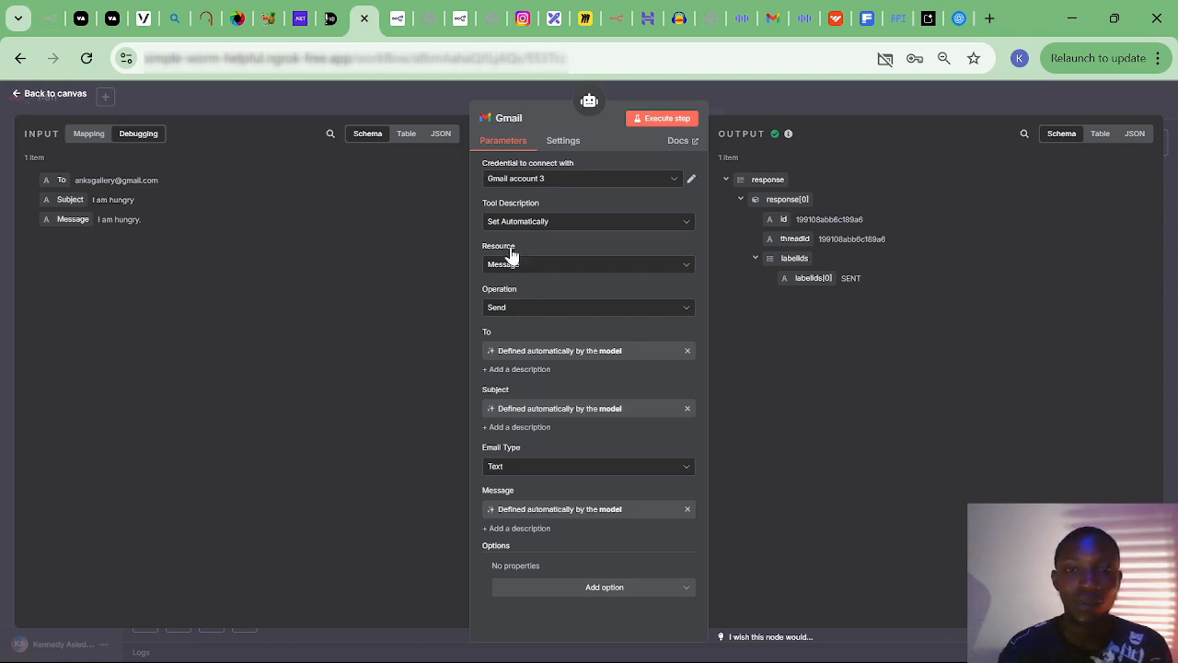
{"action": "key", "text": "Escape"}
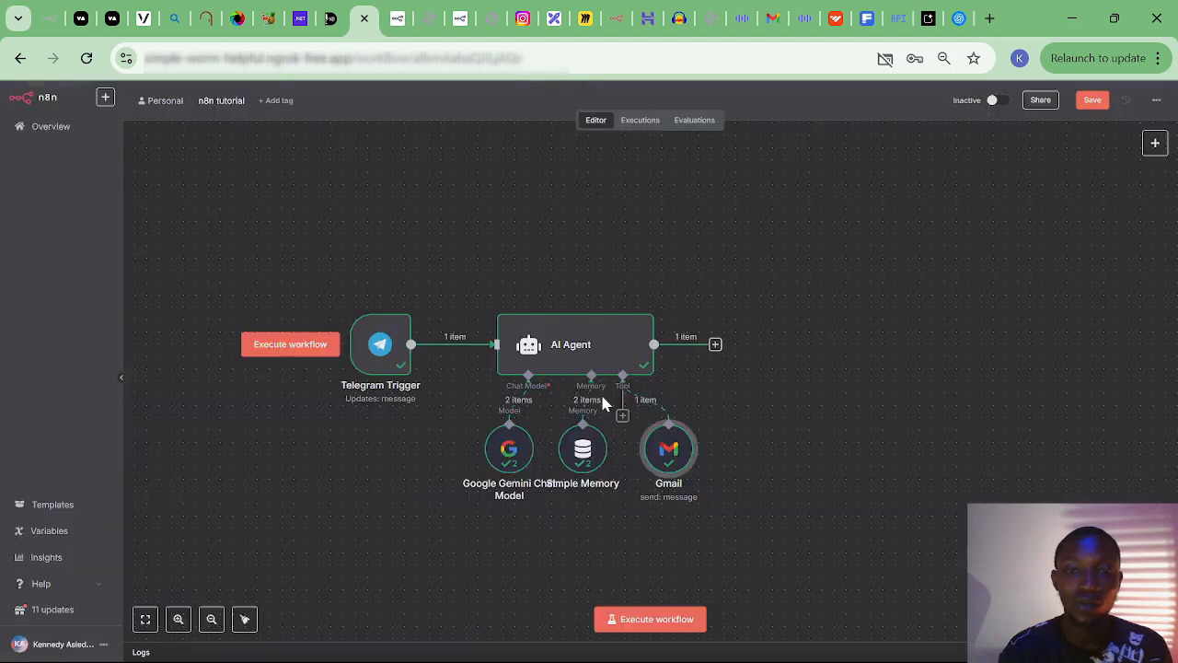
Add the Gmail tool's Append n8n Attribution option and switch it off.
{"action": "double_click", "coordinate": [674, 457]}
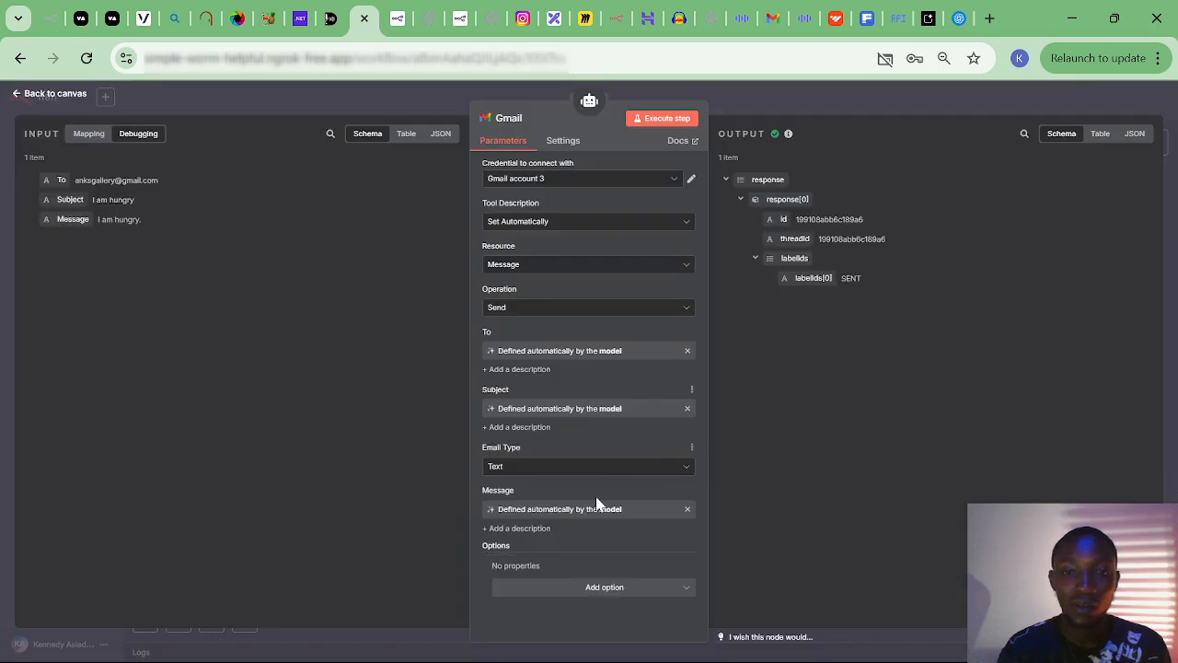
{"action": "left_click", "coordinate": [590, 591]}
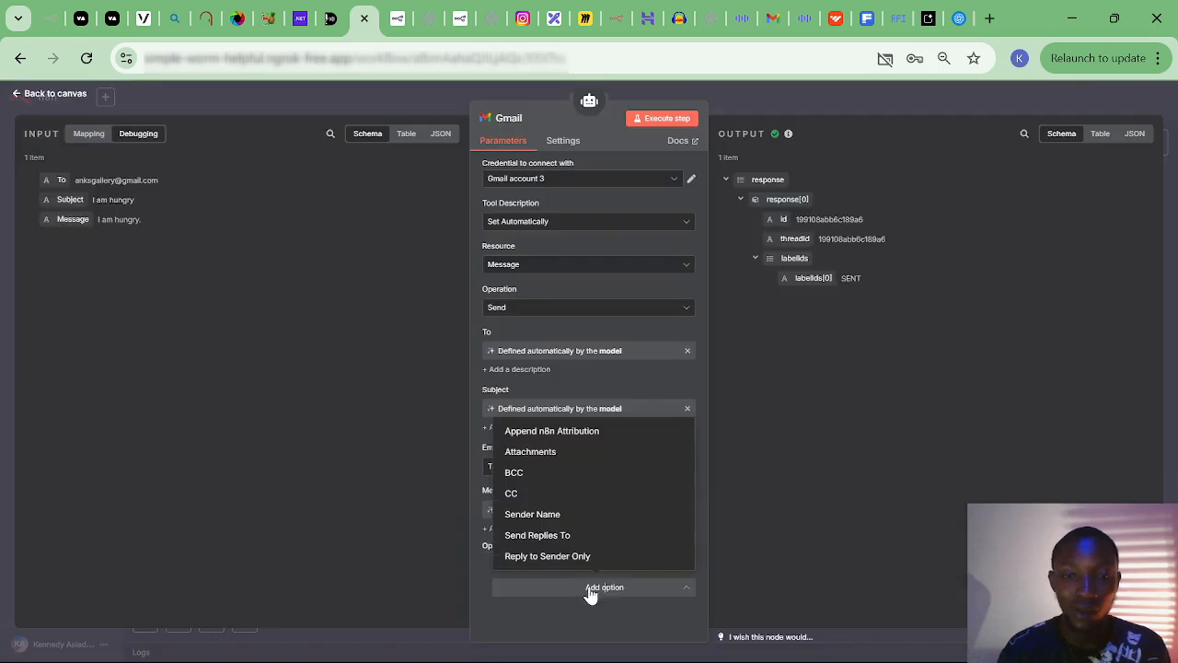
{"action": "left_click", "coordinate": [551, 432]}
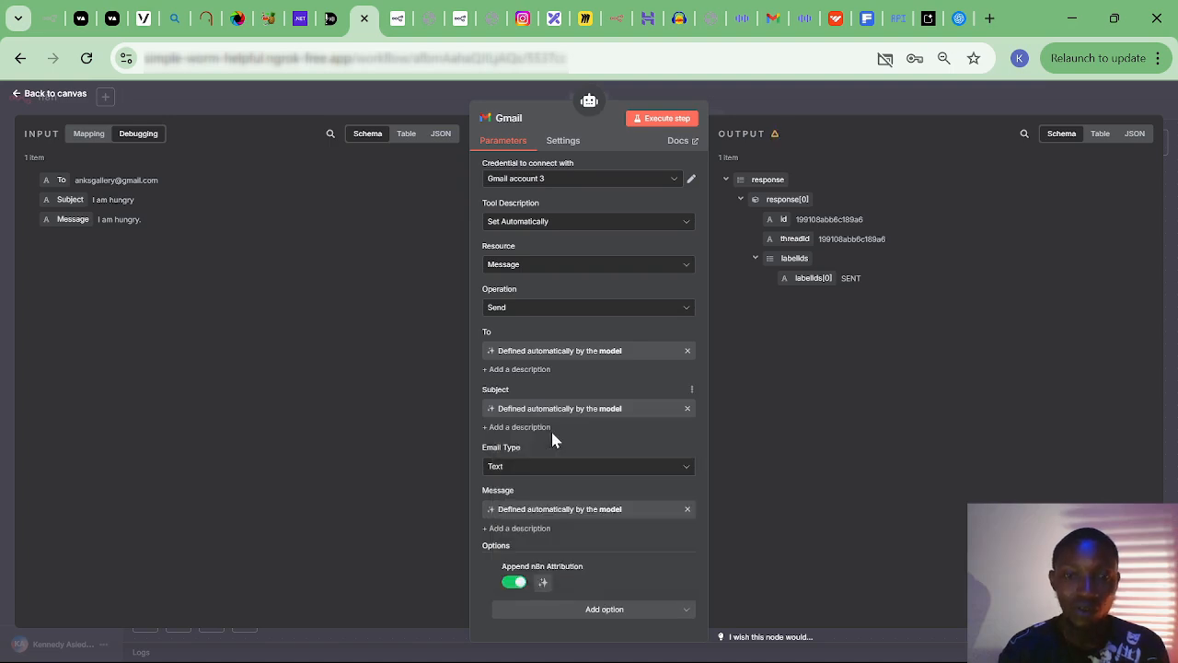
{"action": "left_click", "coordinate": [513, 583]}
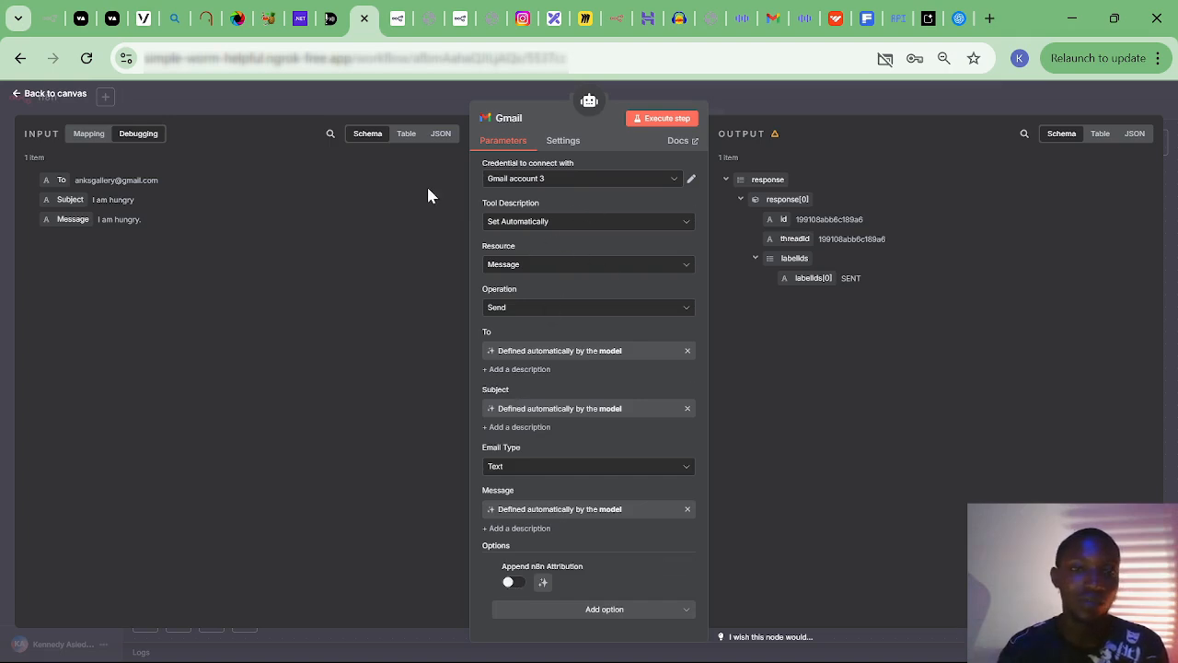
{"action": "left_click", "coordinate": [55, 95]}
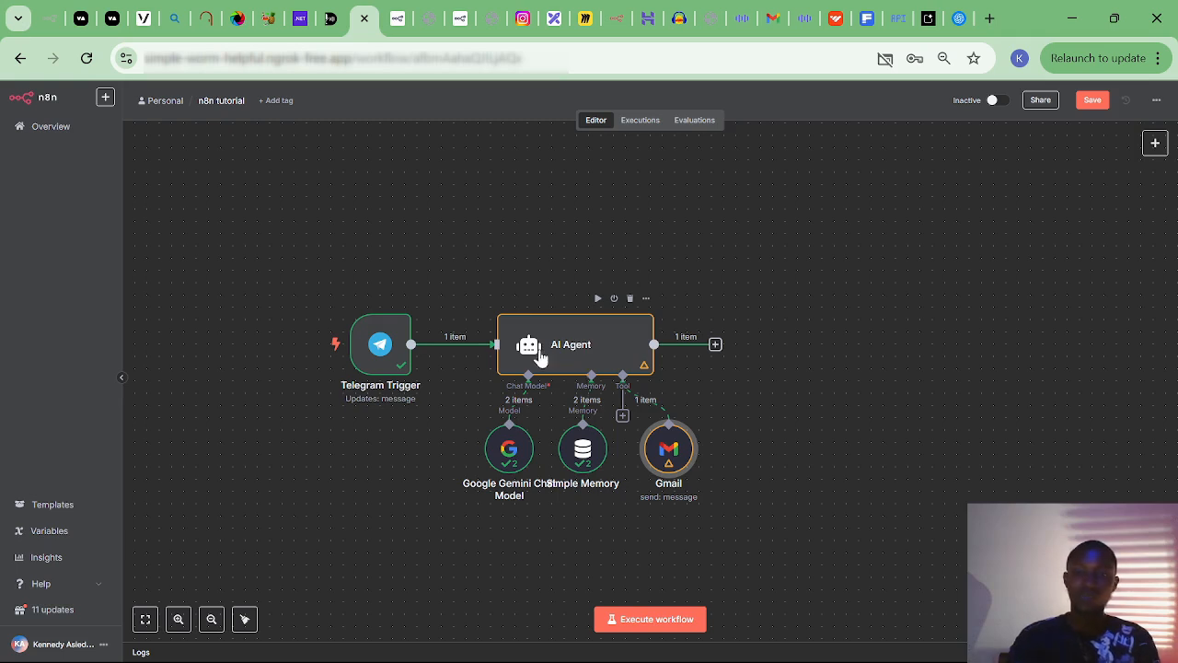
Nudge the Google Gemini Chat Model node left off Simple Memory, then select the AI Agent.
{"action": "left_click_drag", "start_coordinate": [494, 453], "coordinate": [459, 468]}
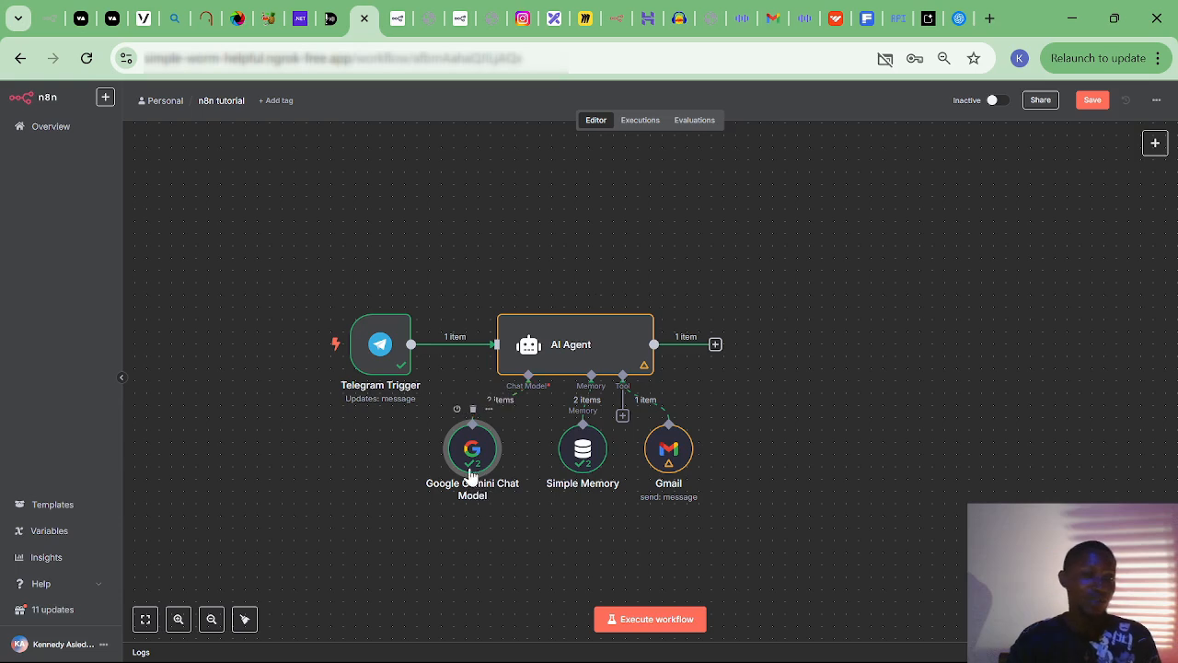
{"action": "left_click", "coordinate": [562, 359]}
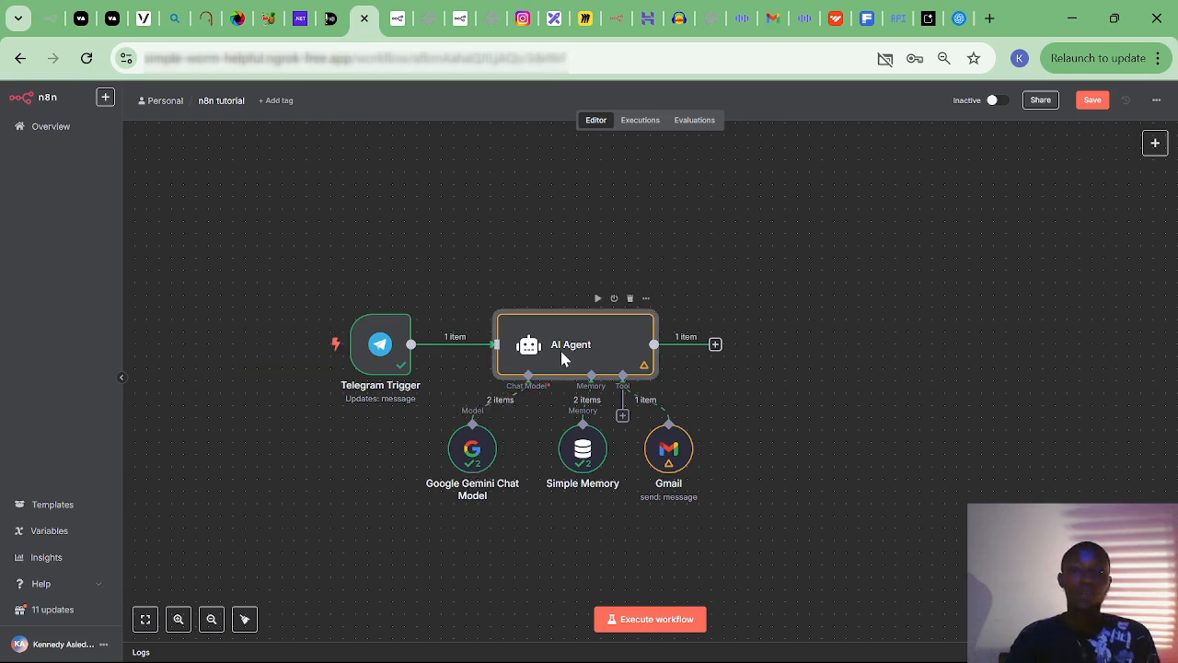
Add a System Message option to the AI Agent, defaulting to 'You are a helpful assistant'.
{"action": "double_click", "coordinate": [562, 359]}
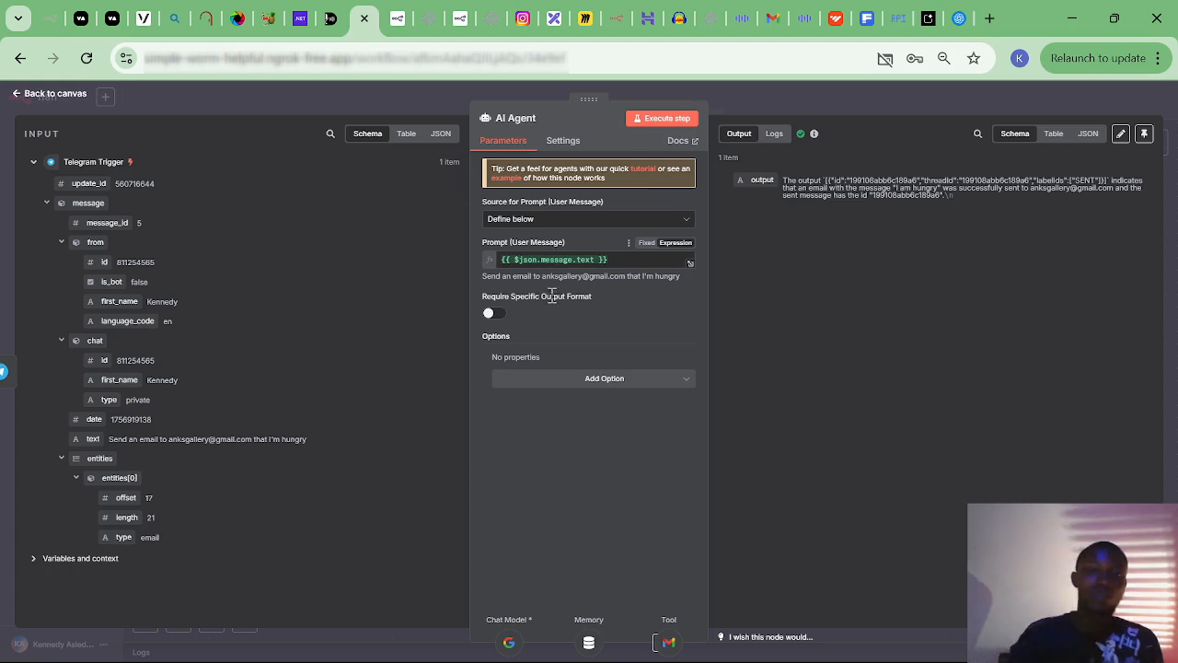
{"action": "left_click", "coordinate": [590, 378]}
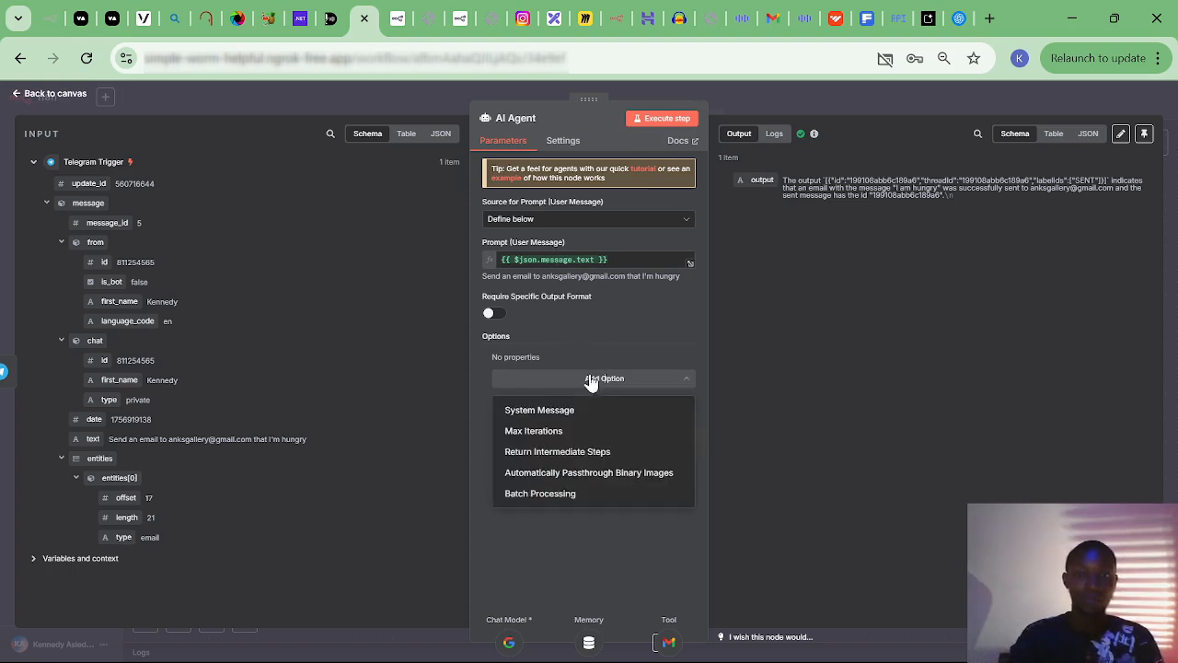
{"action": "left_click", "coordinate": [543, 411]}
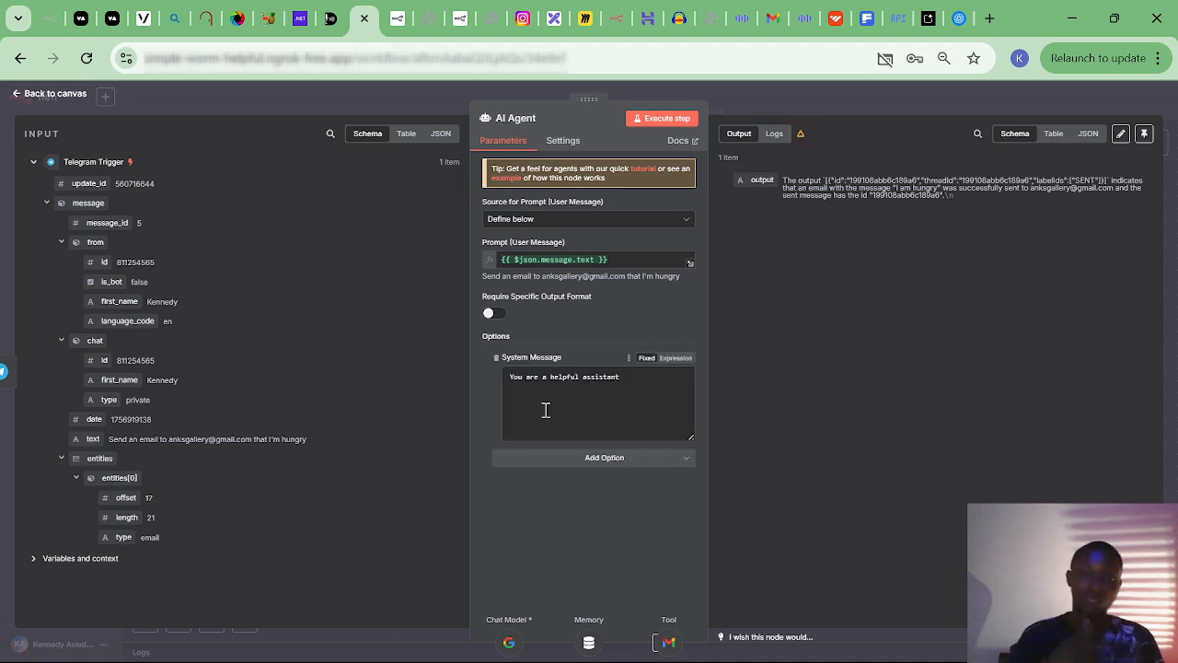
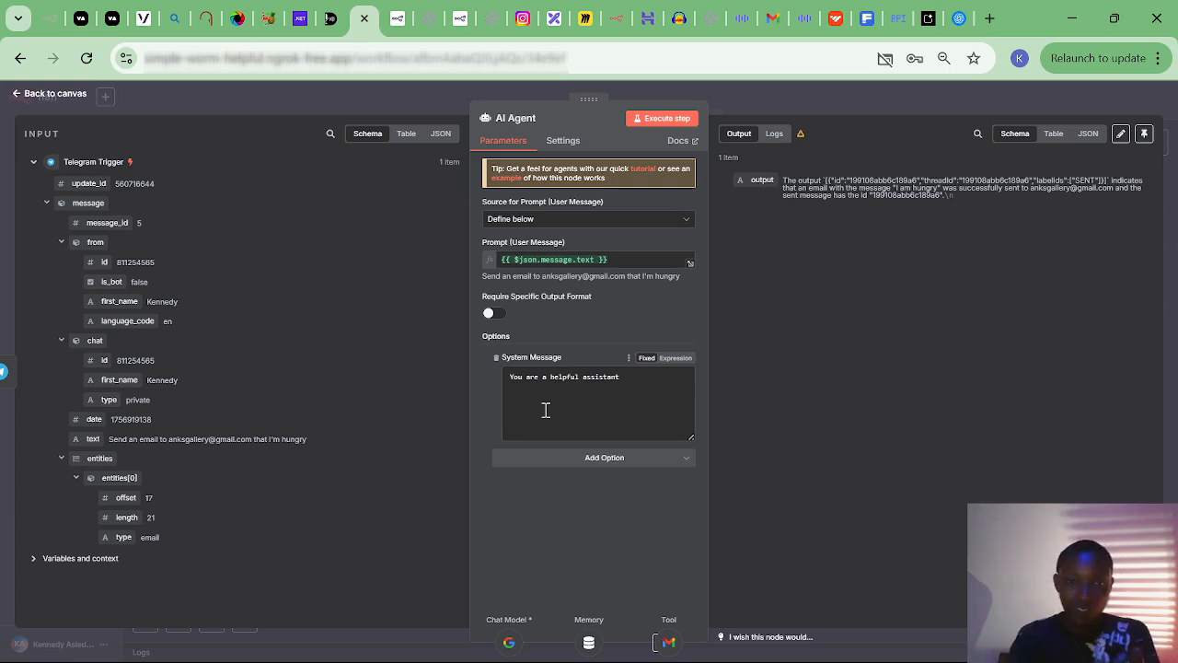
Replace the system message with 'Be nice an polite.' and 'Make the message a bit longer by explaining to details.'.
{"action": "left_click", "coordinate": [648, 373]}
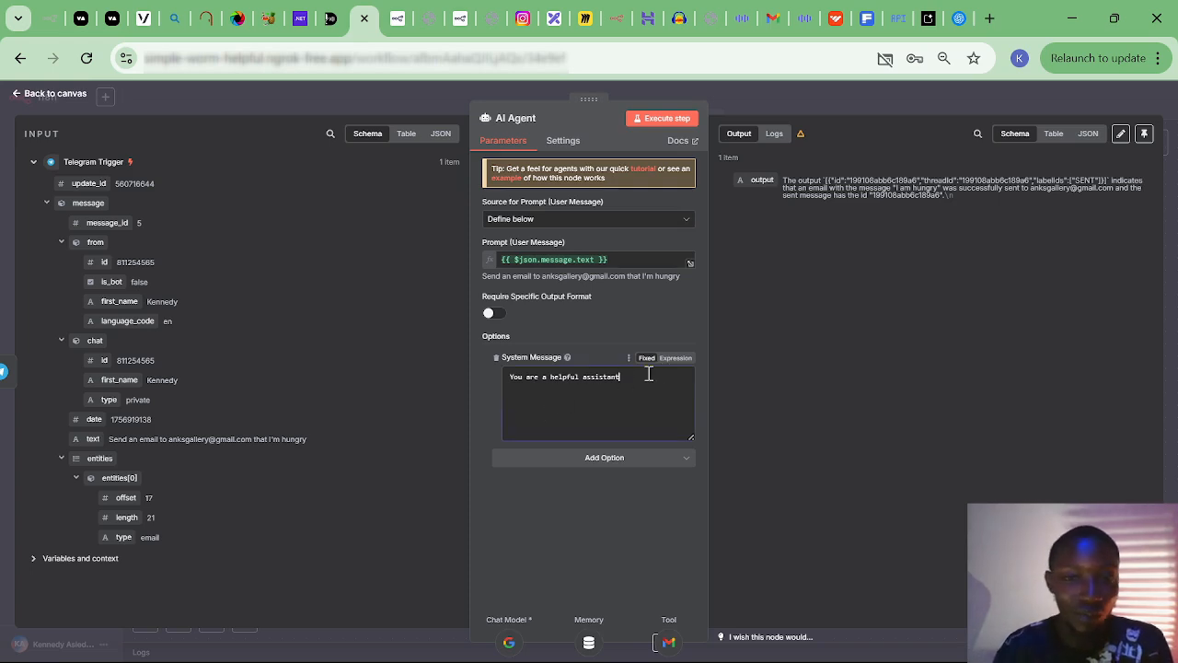
{"action": "left_click_drag", "start_coordinate": [649, 374], "coordinate": [471, 380]}
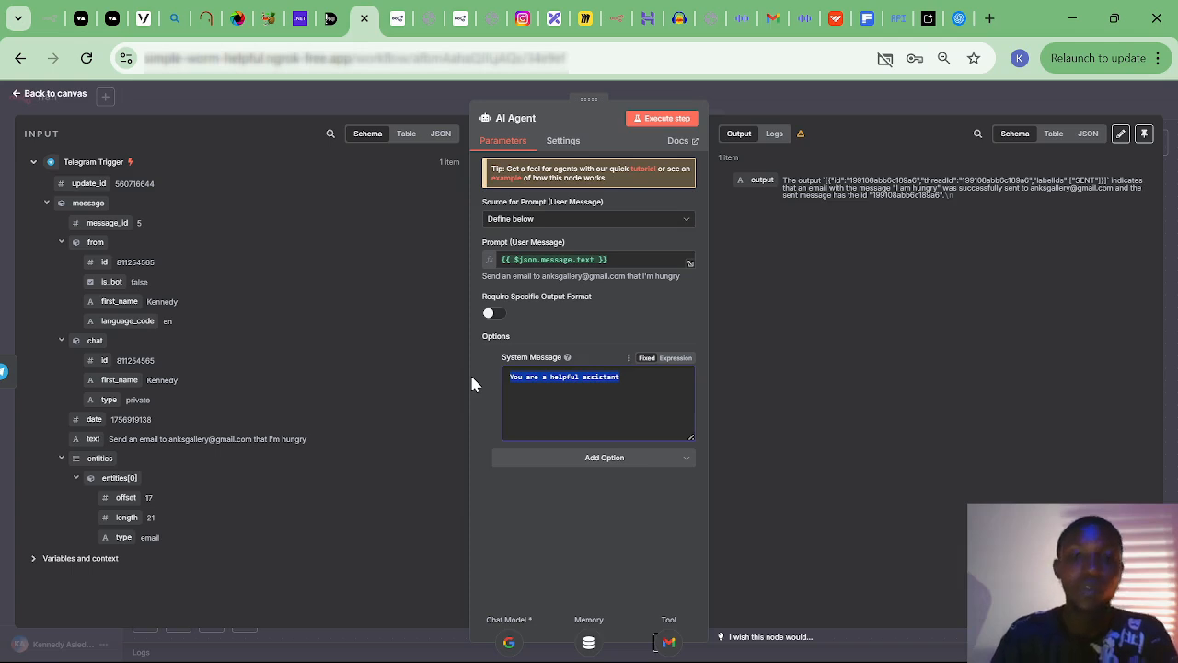
{"action": "key", "text": "BackSpace"}
{"action": "type", "text": "Be nice an polite"}
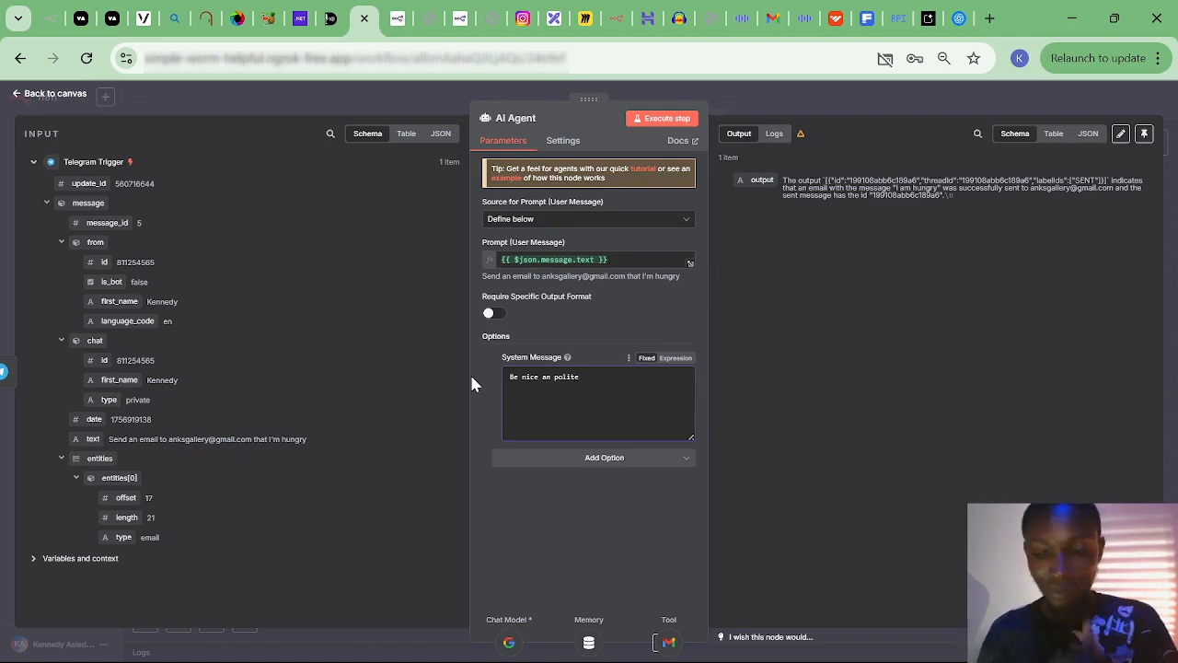
{"action": "type", "text": "."}
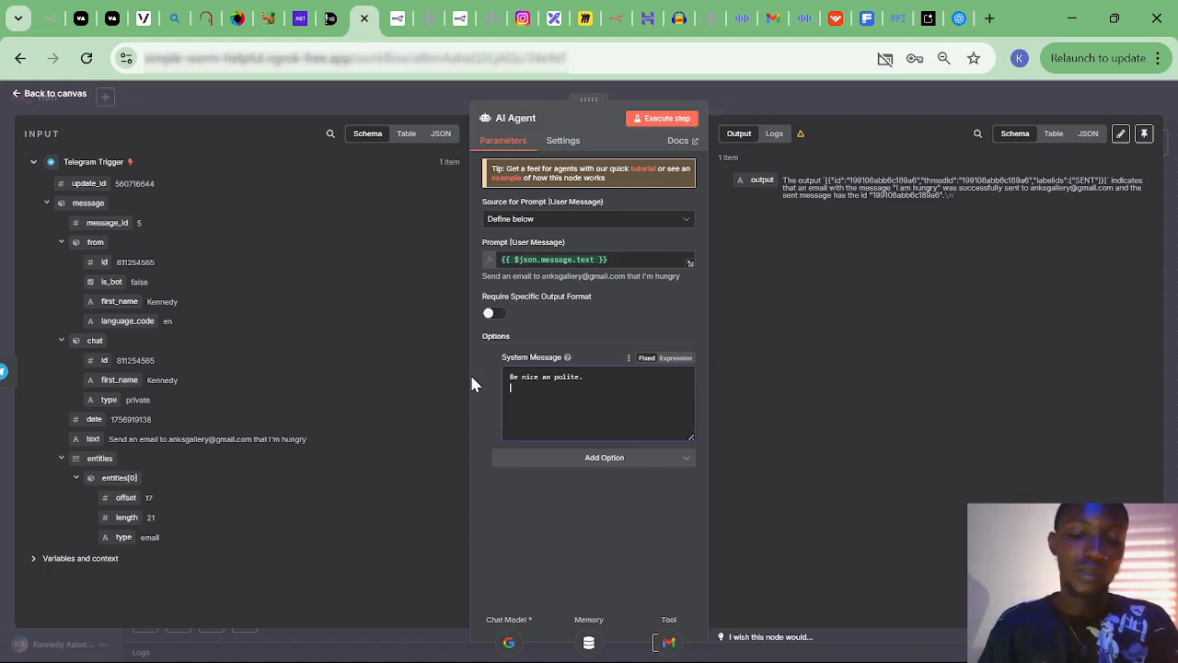
{"action": "key", "text": "Return"}
{"action": "type", "text": "Make"}
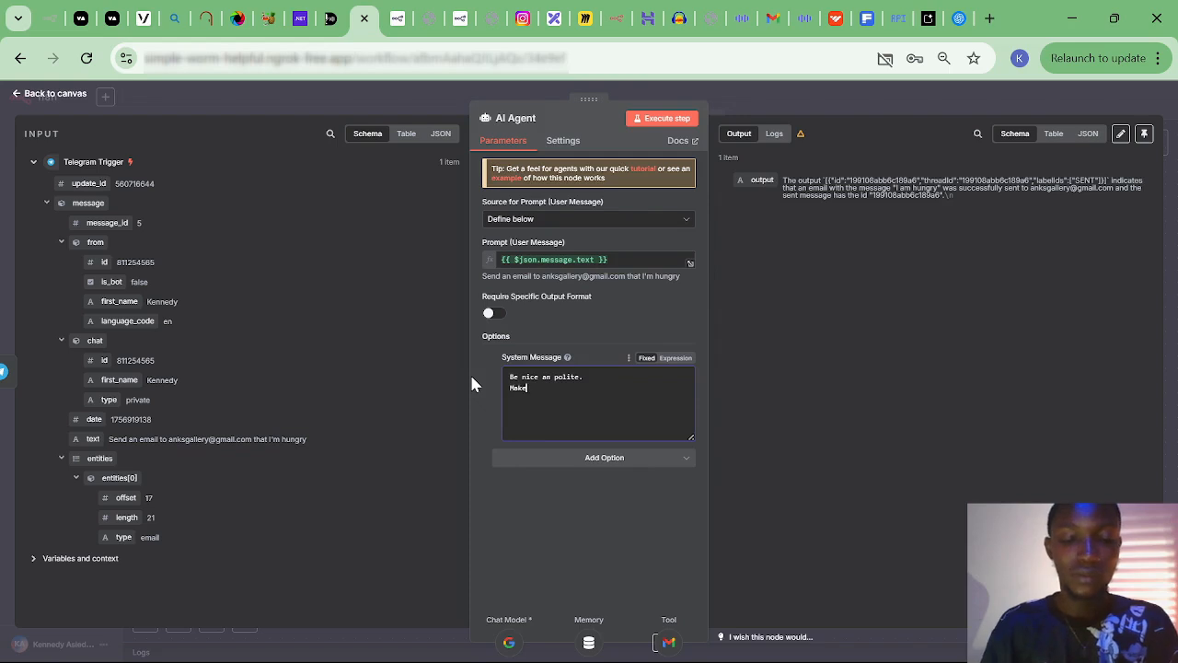
{"action": "type", "text": " the "}
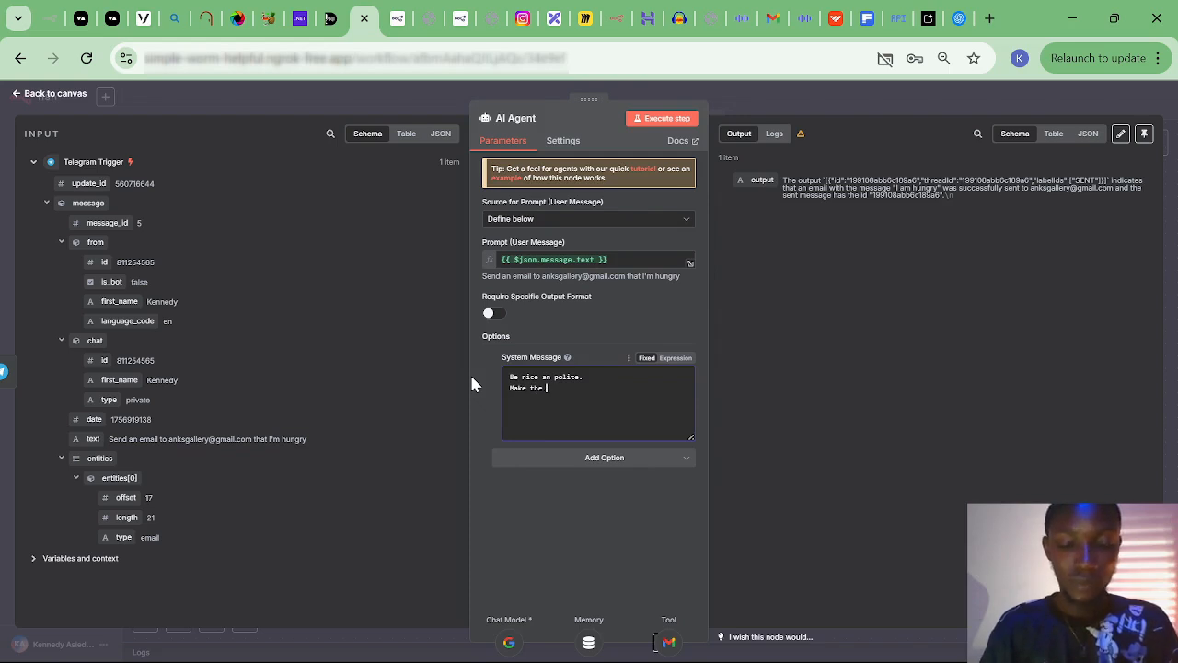
{"action": "type", "text": "message a bit longer by explaining to deta"}
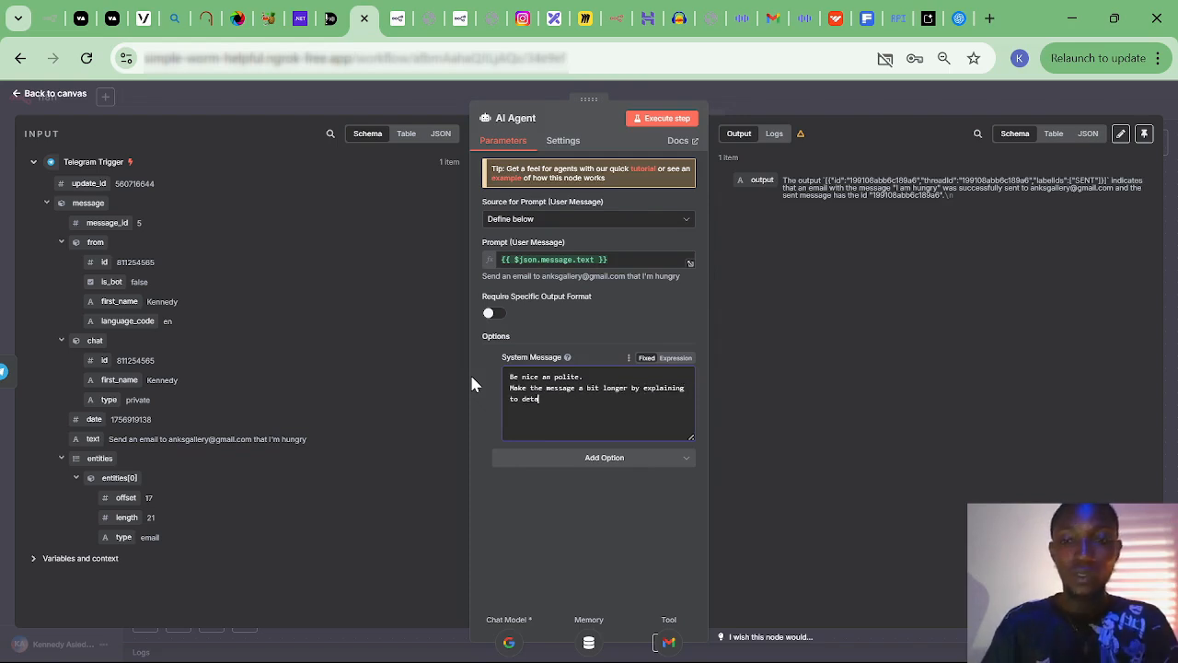
{"action": "type", "text": "ils"}
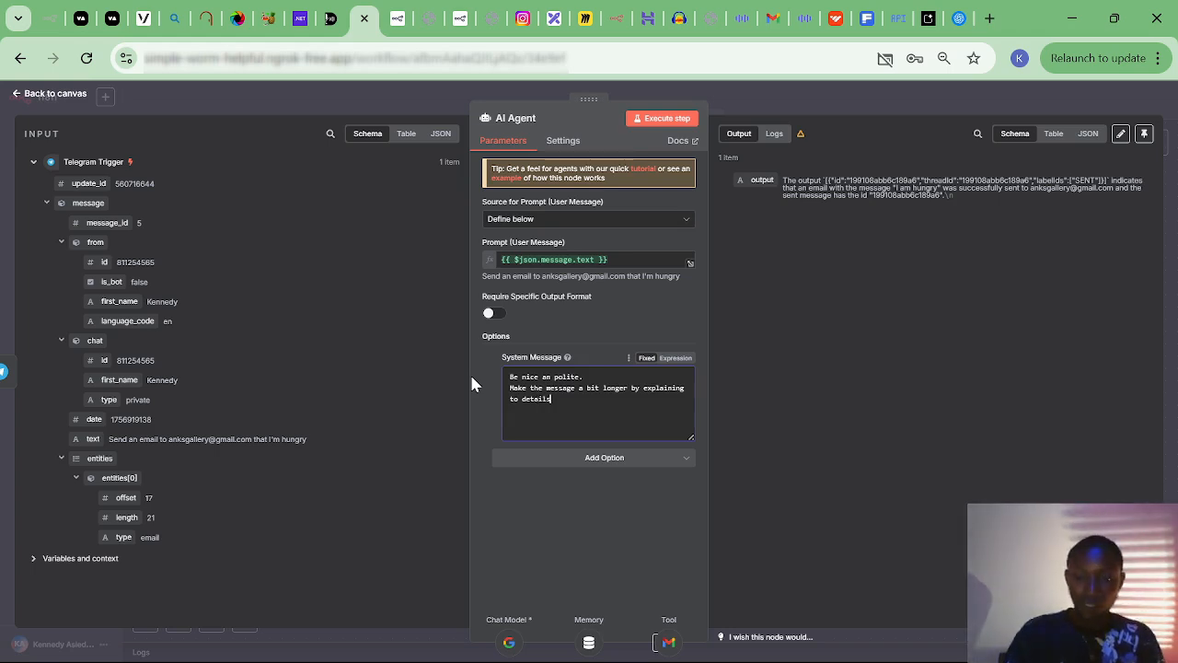
{"action": "type", "text": "."}
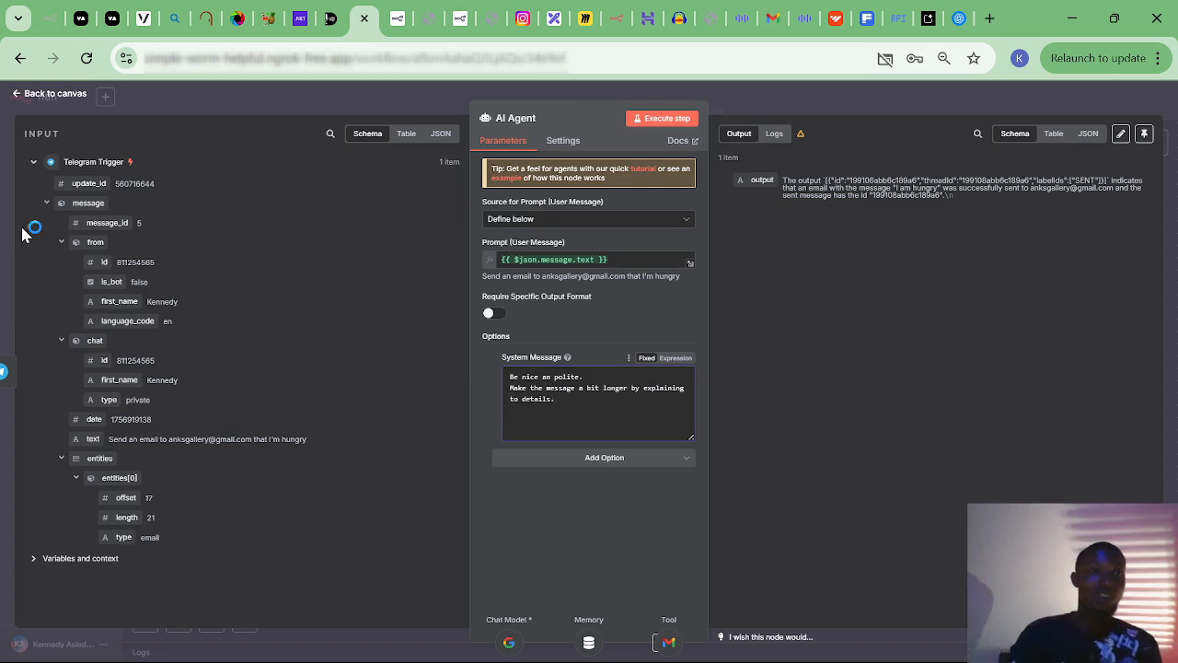
Return to the workflow canvas, then switch over to the Telegram bot chat.
{"action": "left_click", "coordinate": [20, 94]}
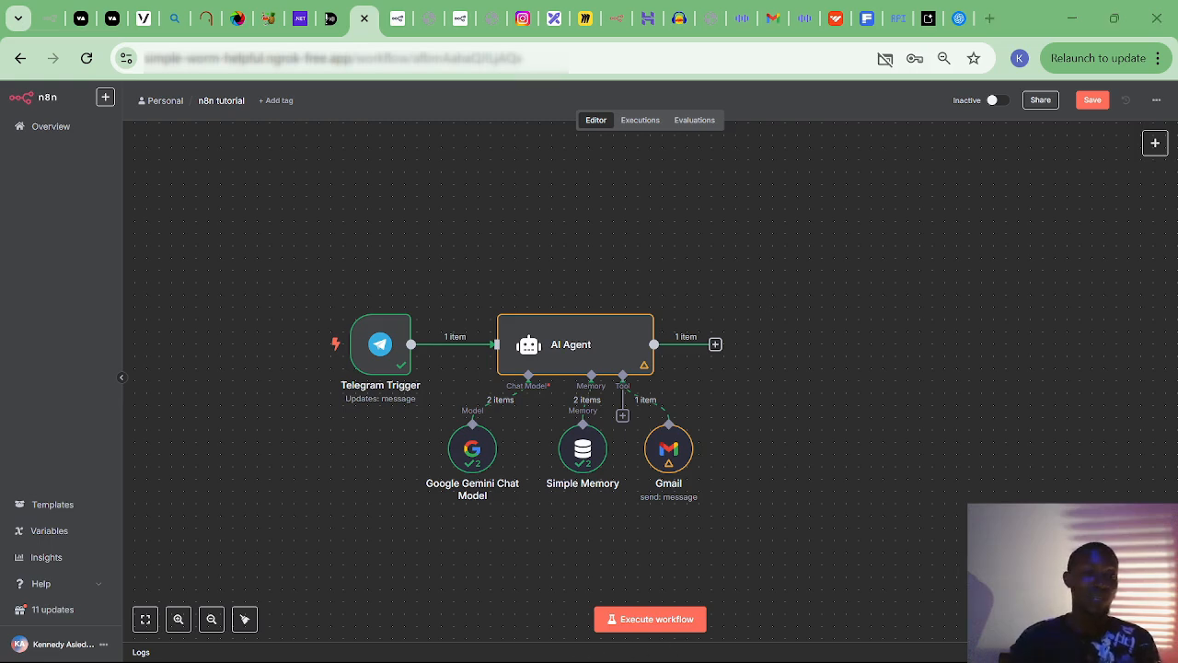
{"action": "key", "text": "alt+Tab"}
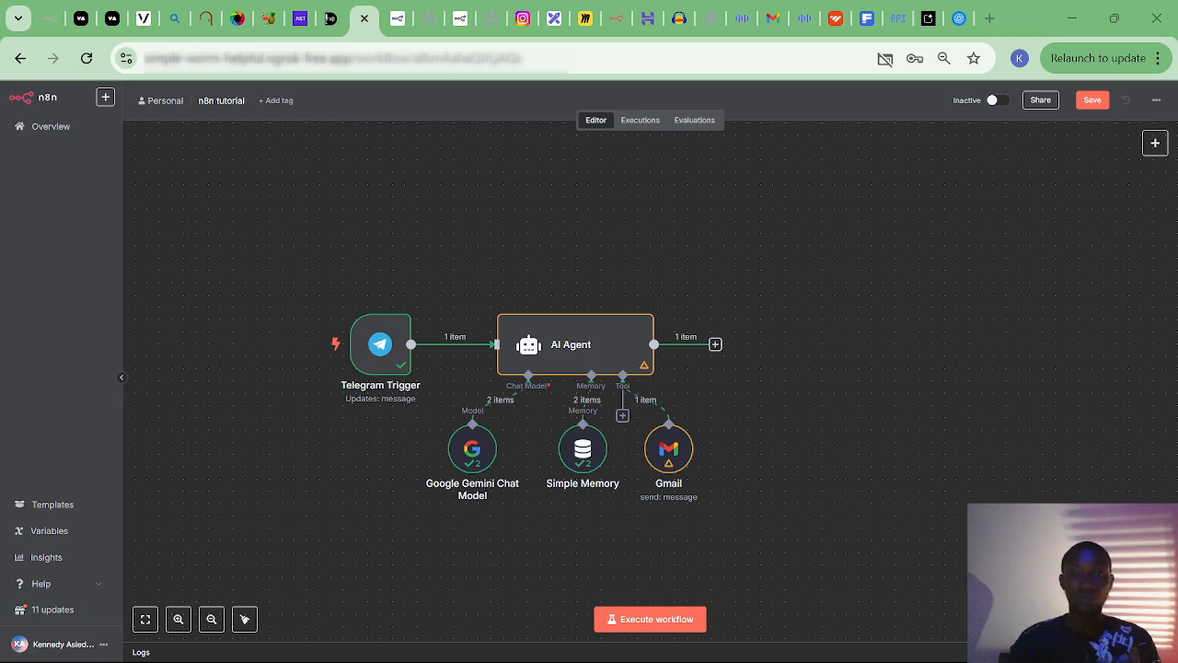
Add a Telegram node with the 'Get a chat' action after the AI Agent.
{"action": "left_click", "coordinate": [714, 347]}
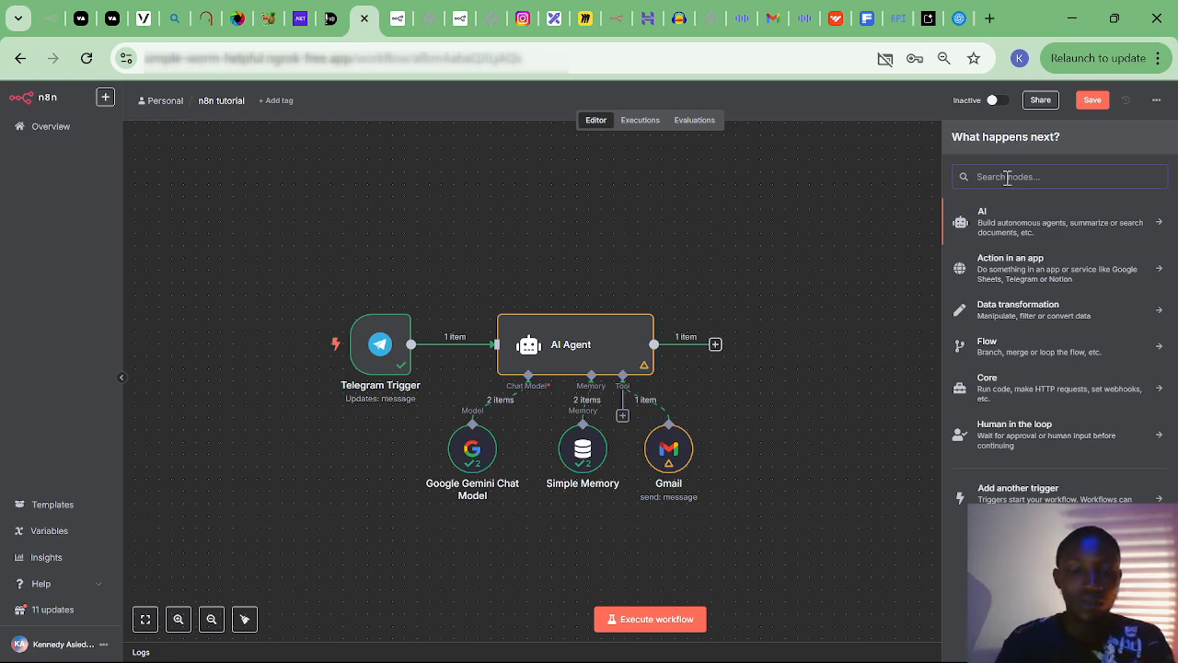
{"action": "type", "text": "tele"}
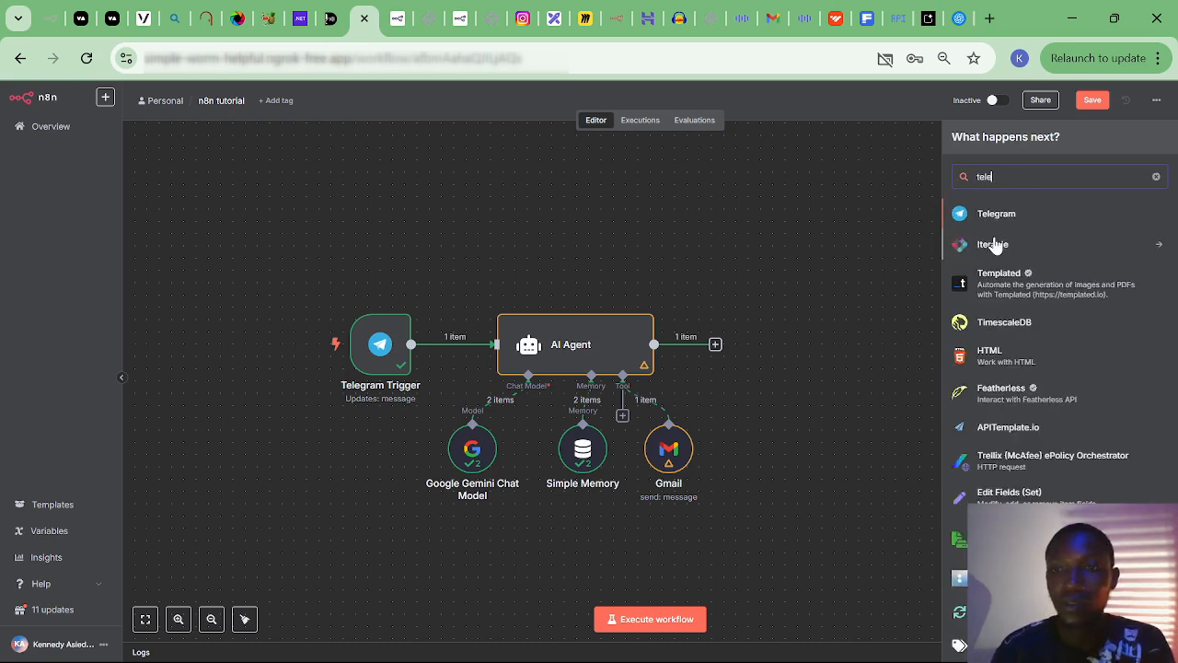
{"action": "left_click", "coordinate": [994, 219]}
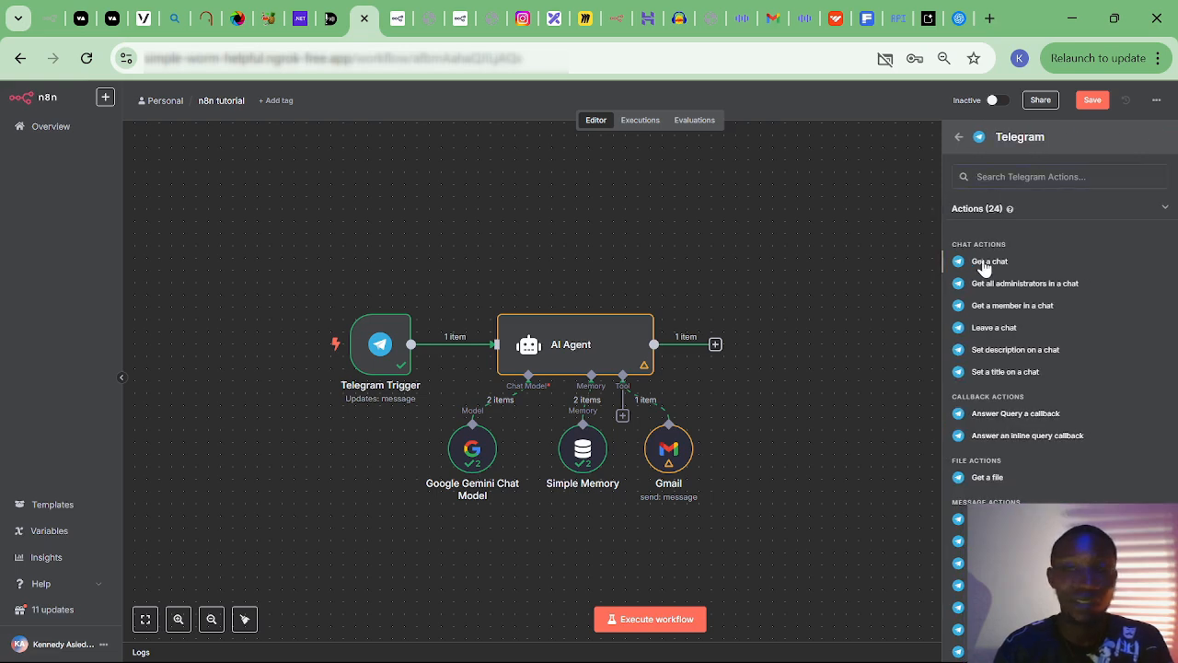
{"action": "left_click", "coordinate": [983, 266]}
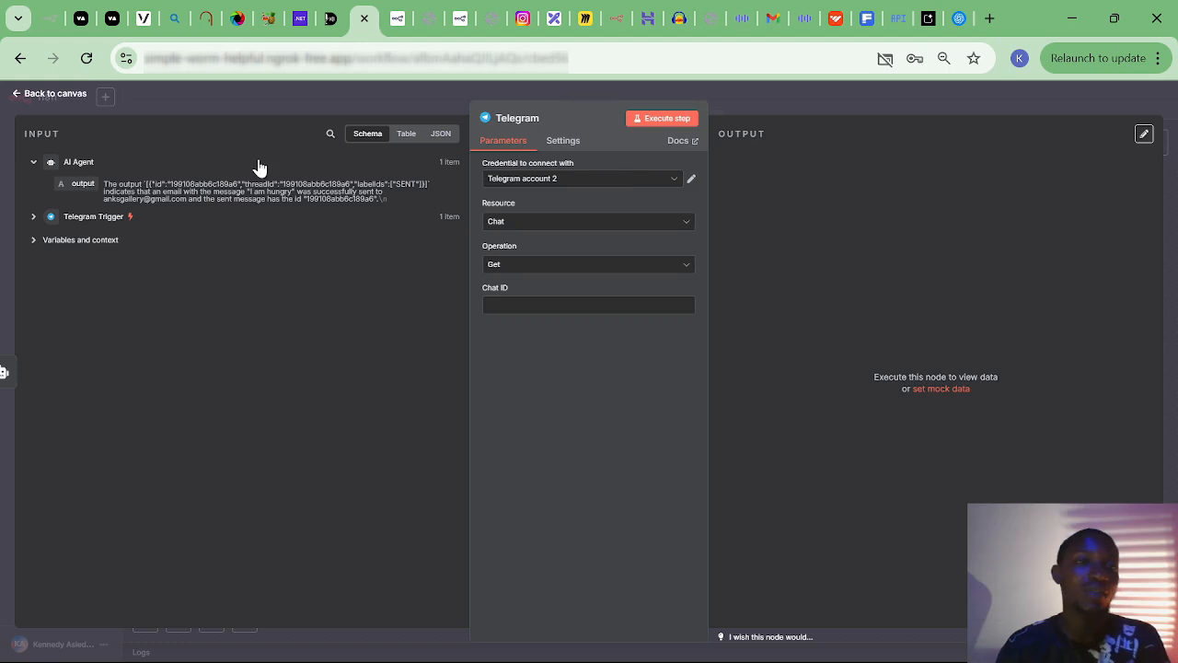
Close the Telegram node settings and return to the canvas.
{"action": "left_click", "coordinate": [50, 96]}
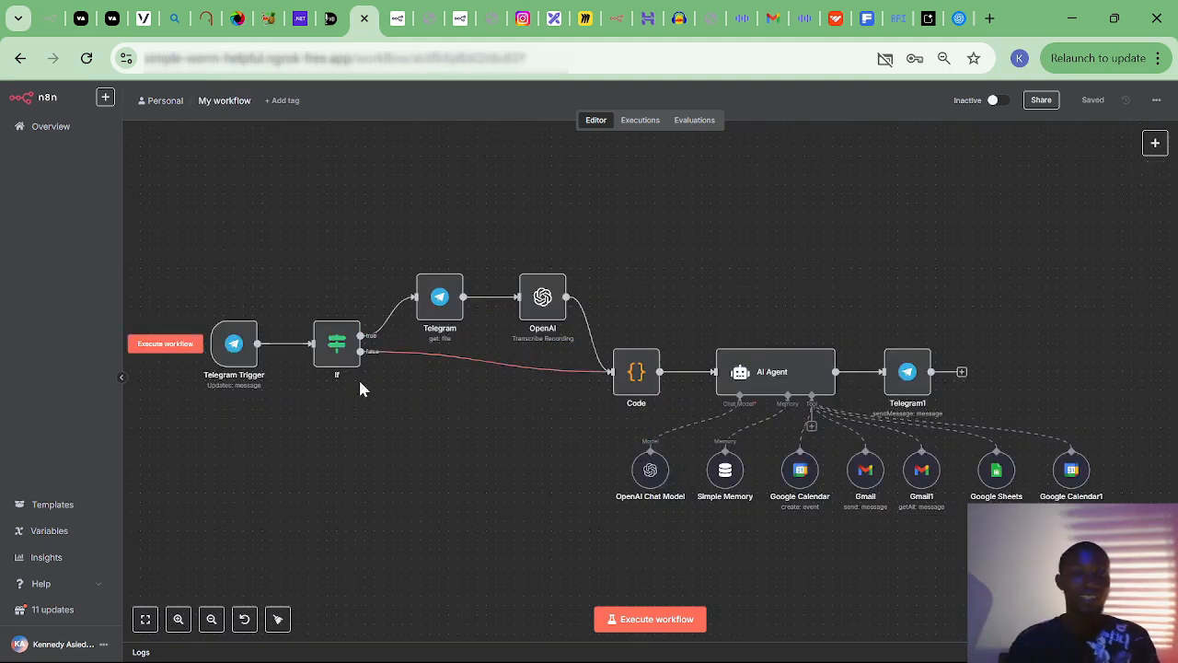
{"action": "mouse_move", "coordinate": [249, 350]}
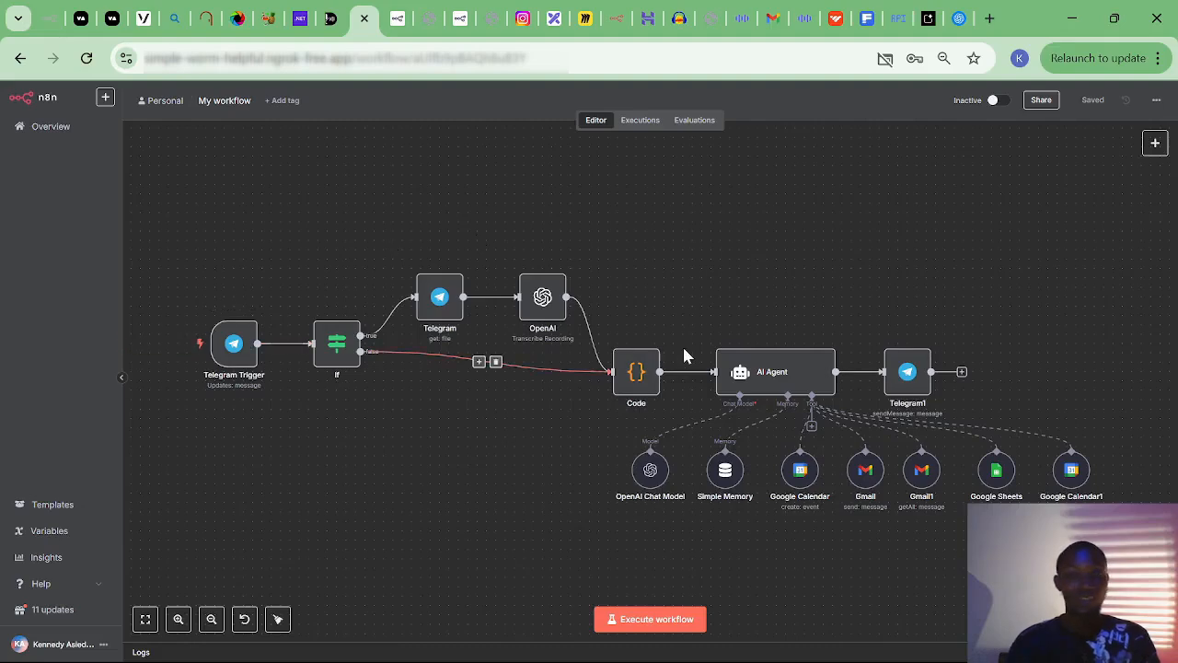